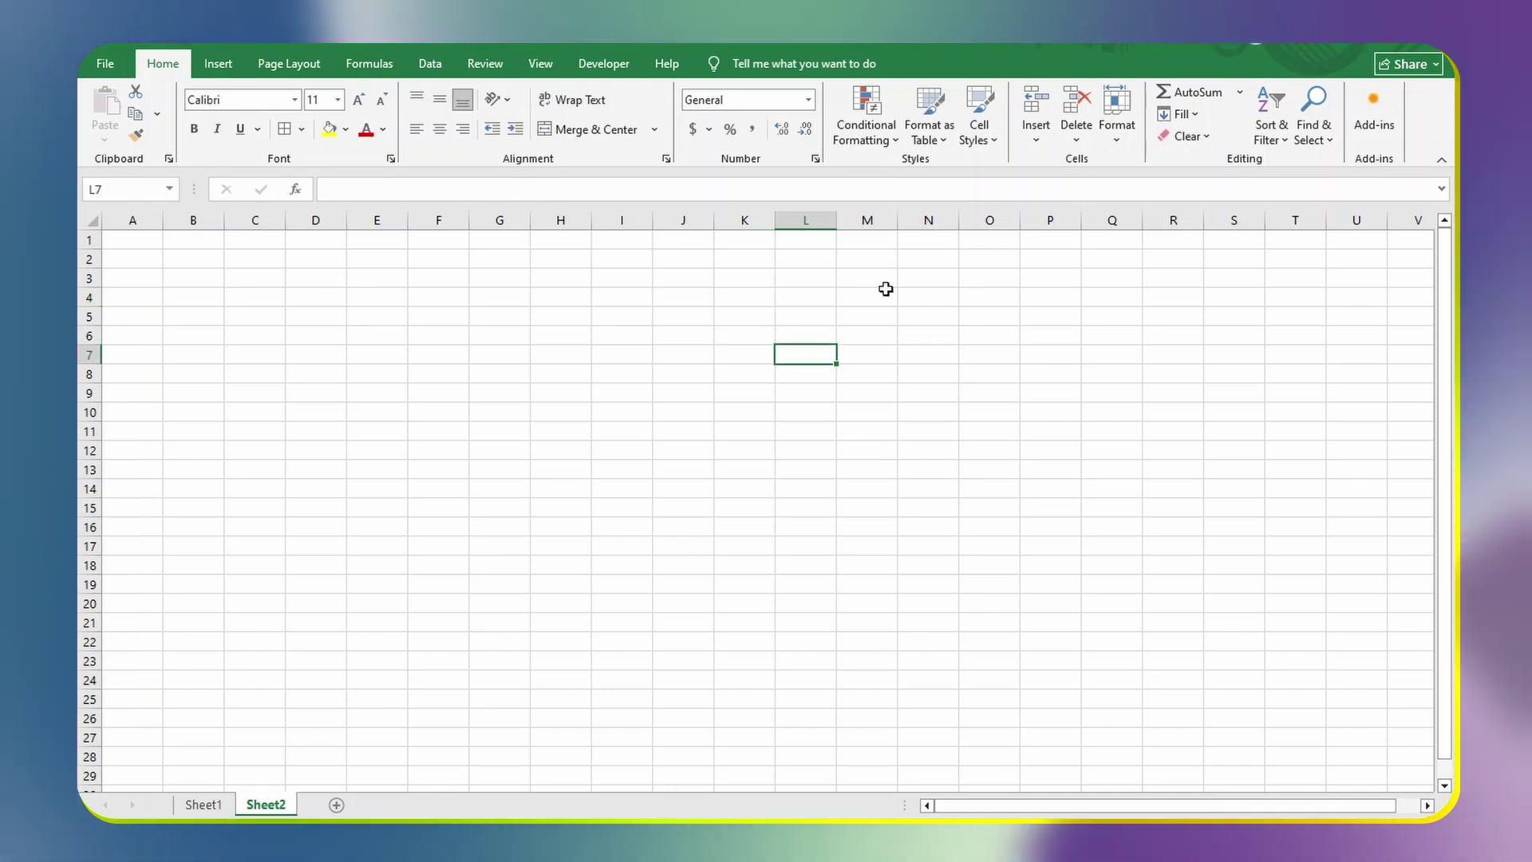
Step: Switch from Sheet2 to Sheet1 and select the grade cell G5 in the student table
click(691, 316)
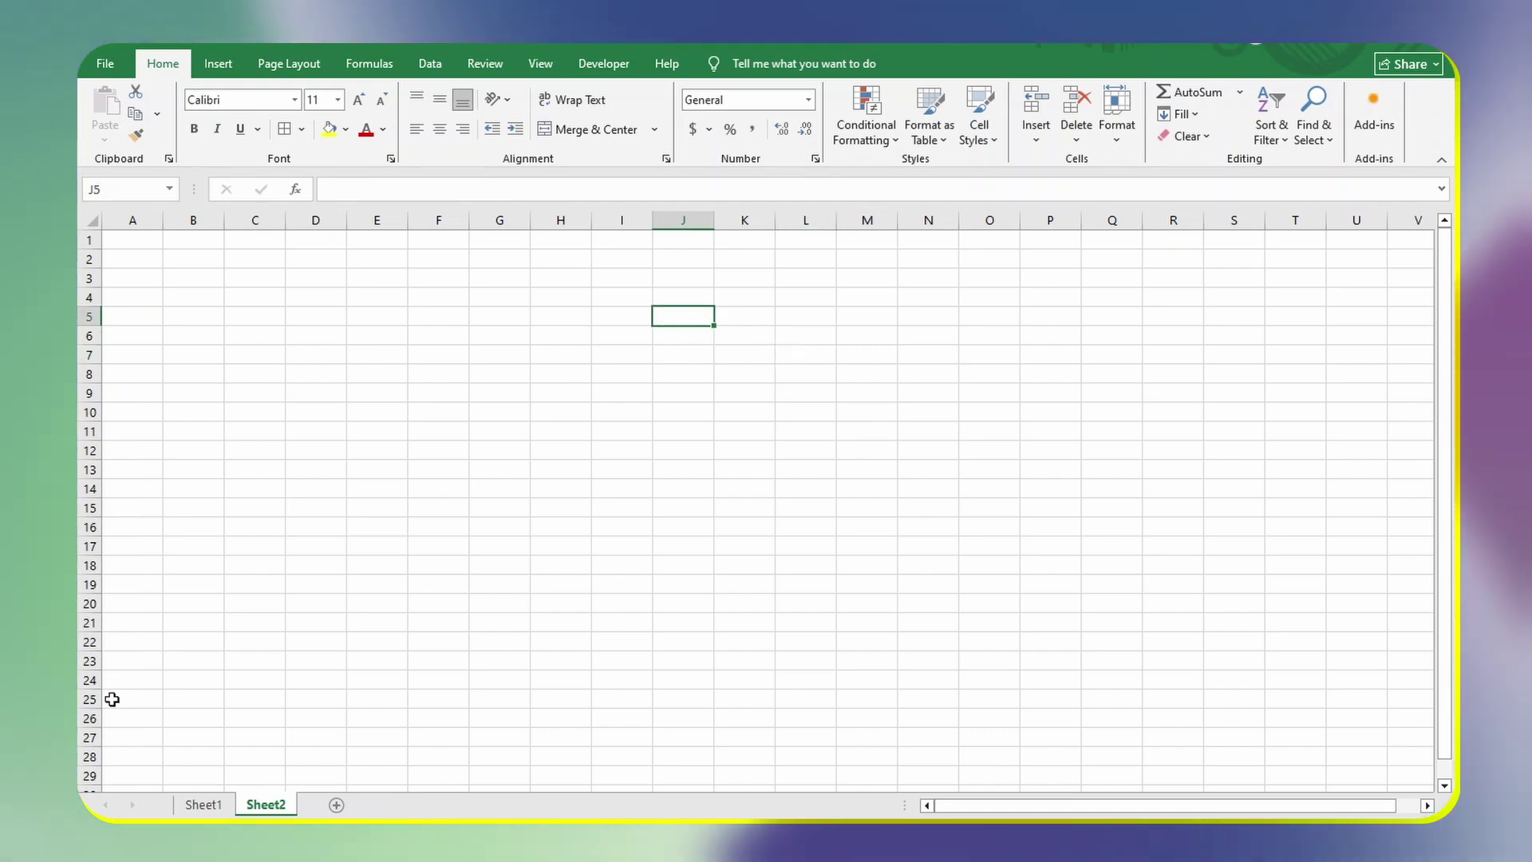
click(204, 804)
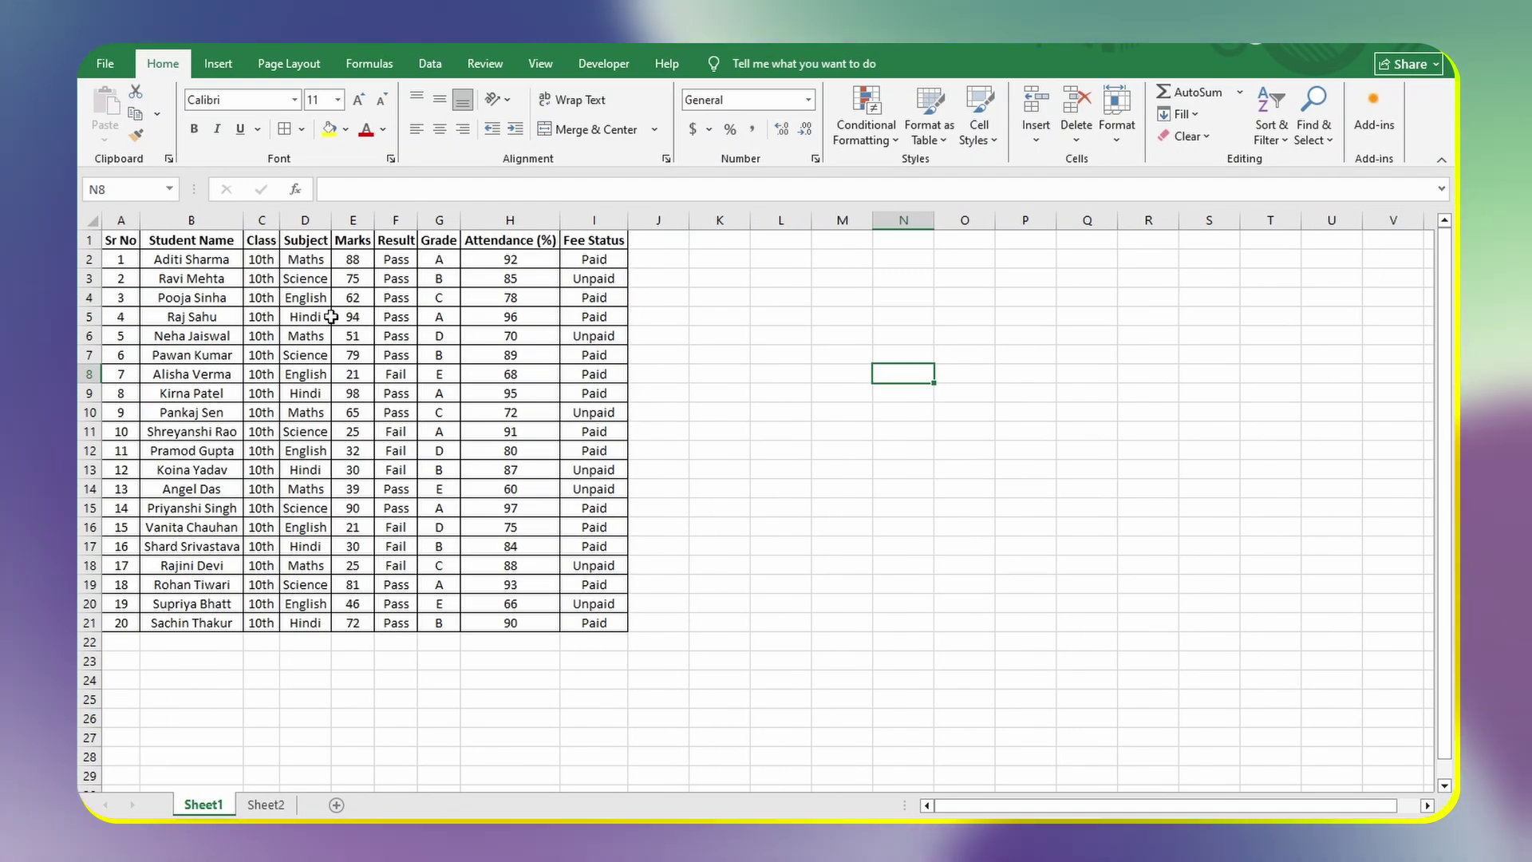
click(439, 316)
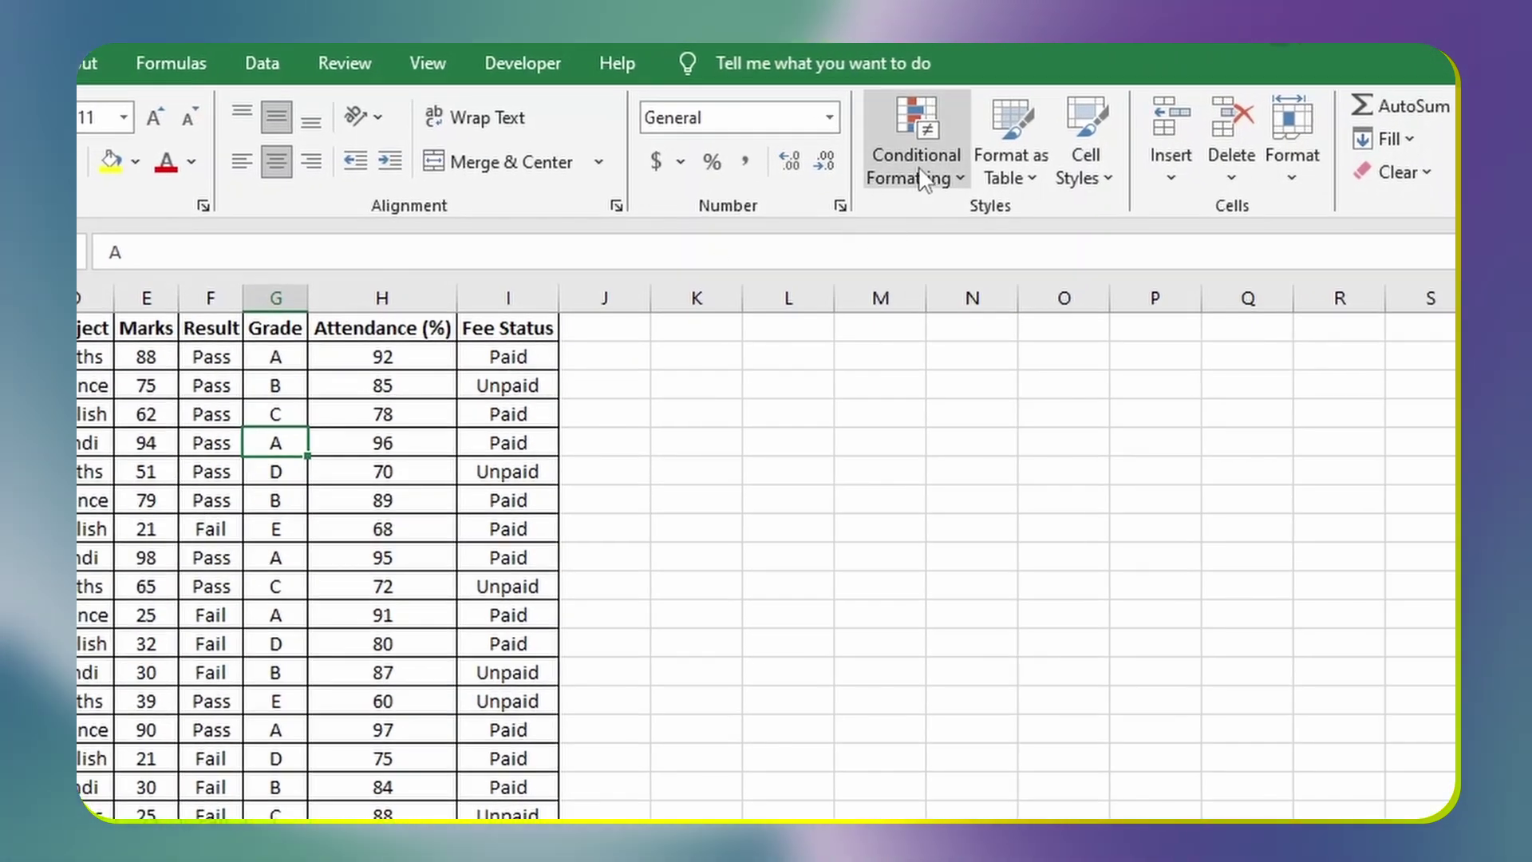
Step: Examine the conditional formatting options, including the Highlight Cells Rules and the Top/Bottom Rules
click(869, 139)
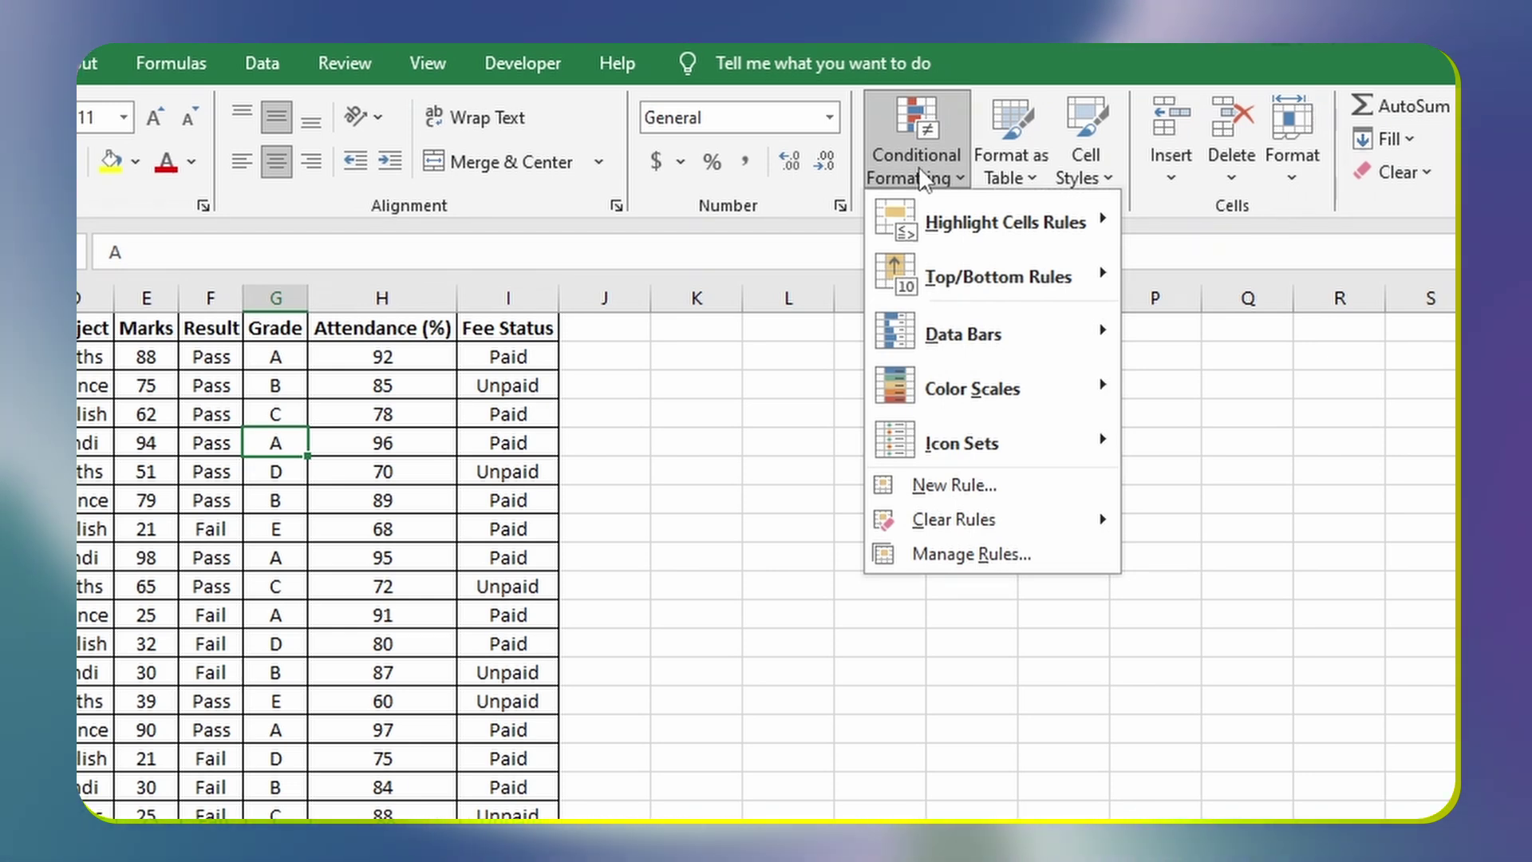
mouse_move(953, 241)
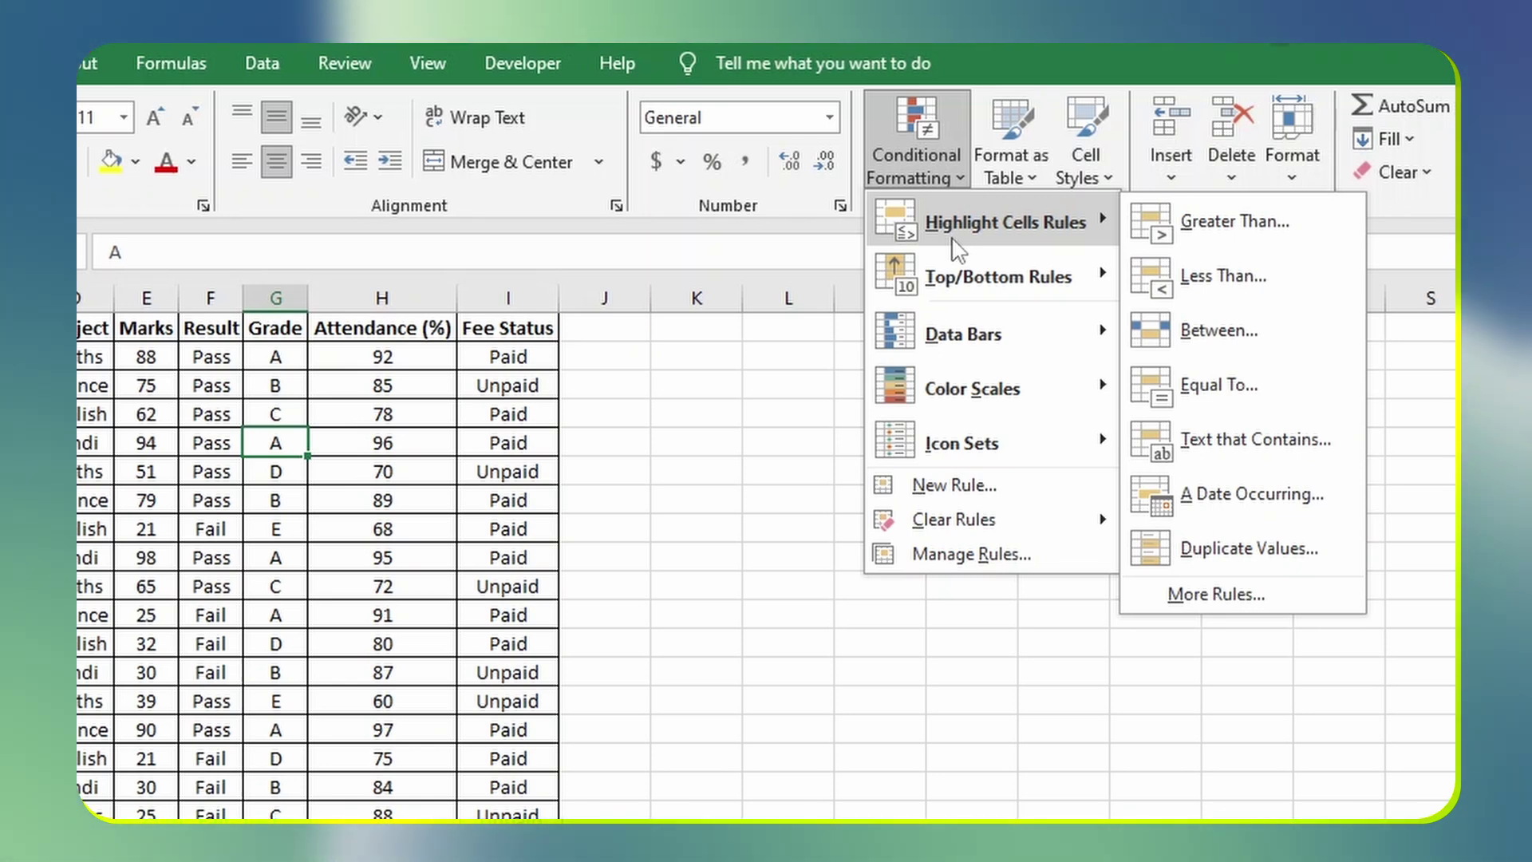
mouse_move(956, 283)
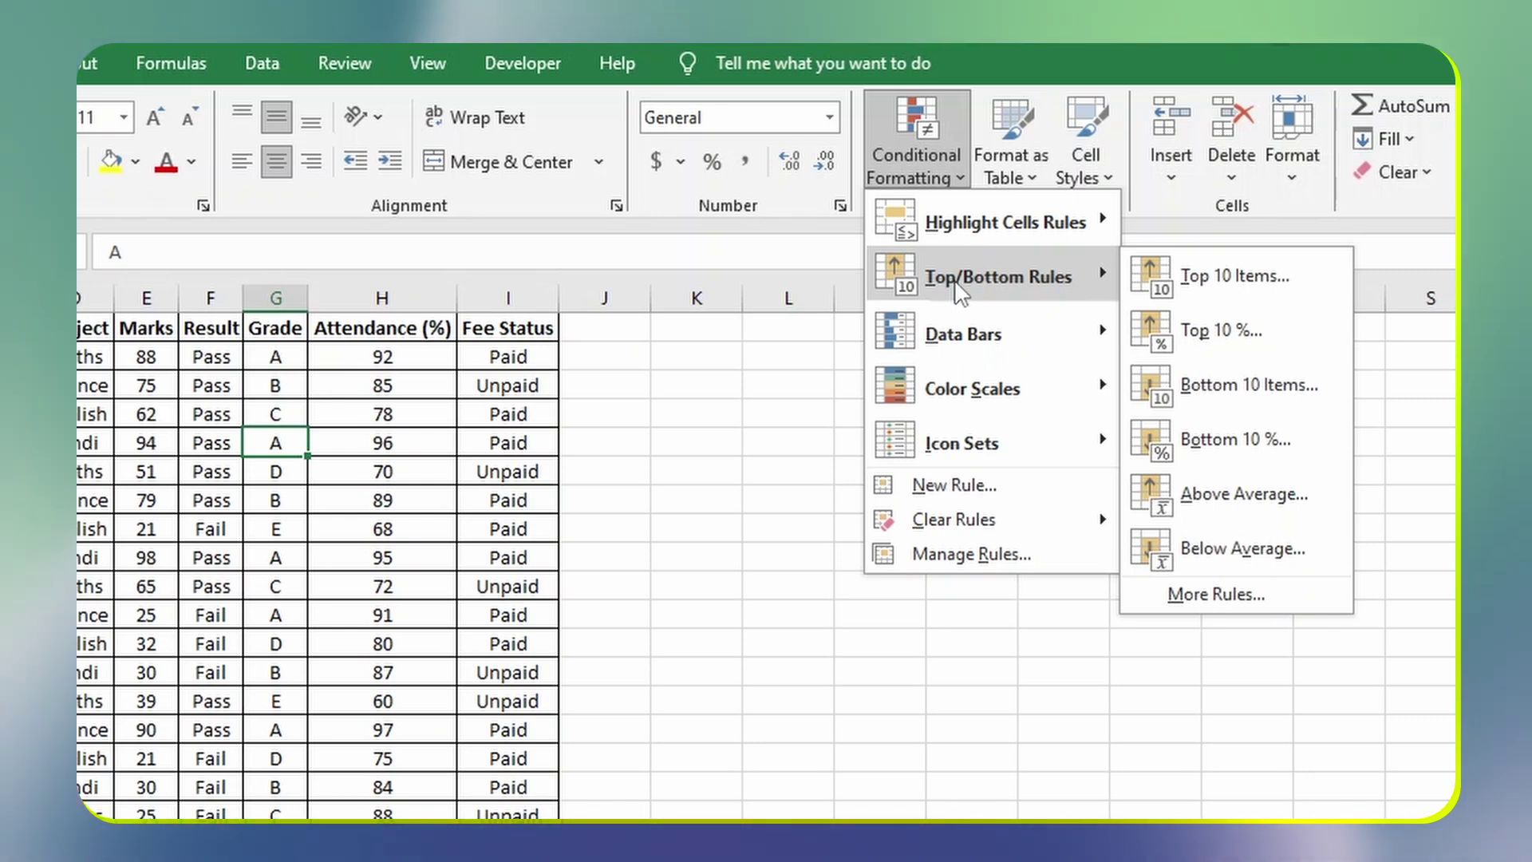
mouse_move(993, 434)
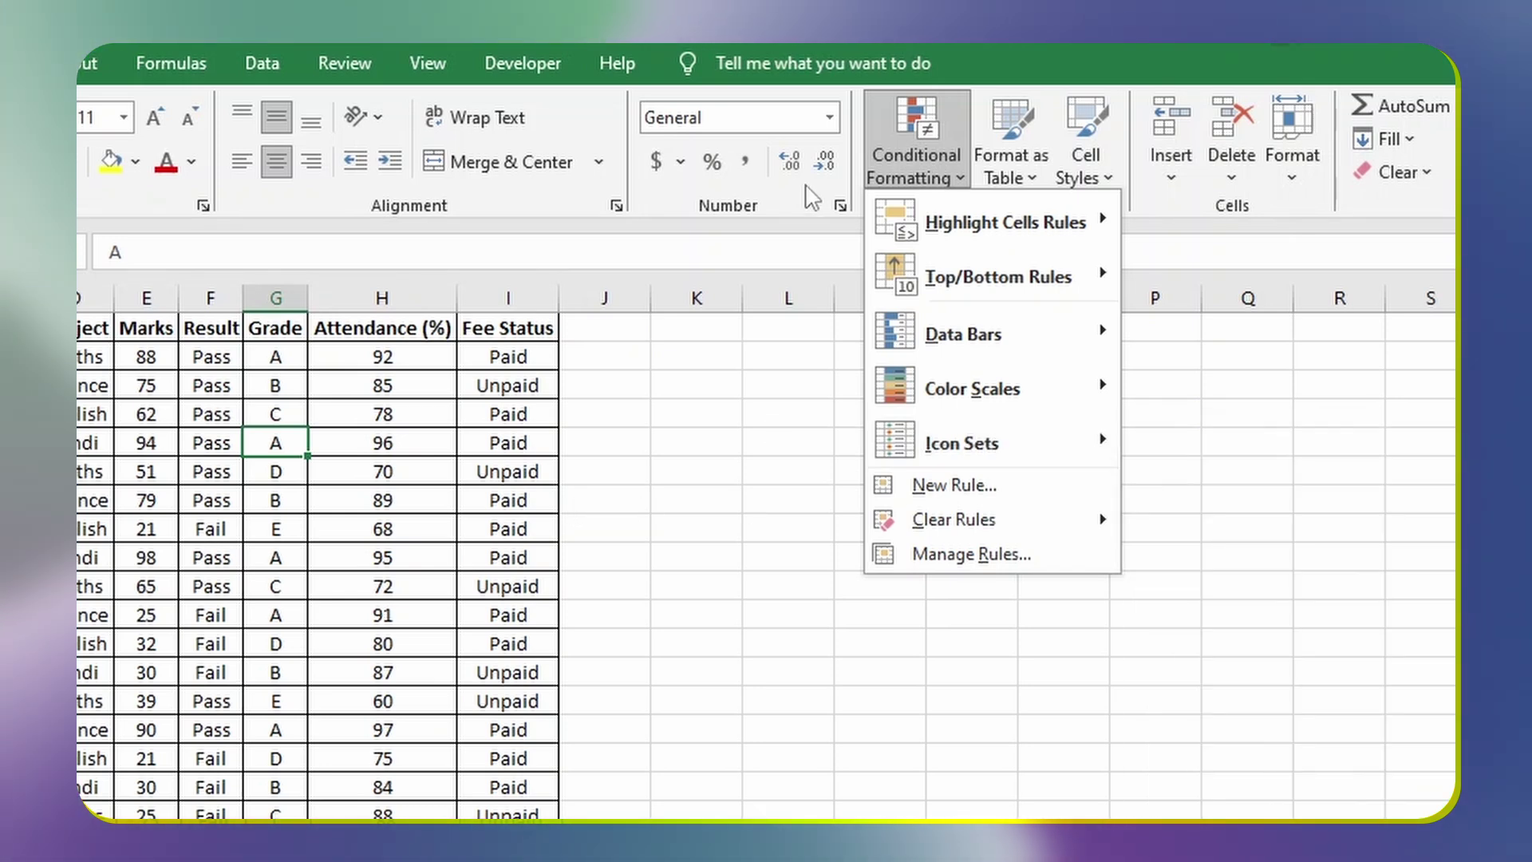
click(727, 550)
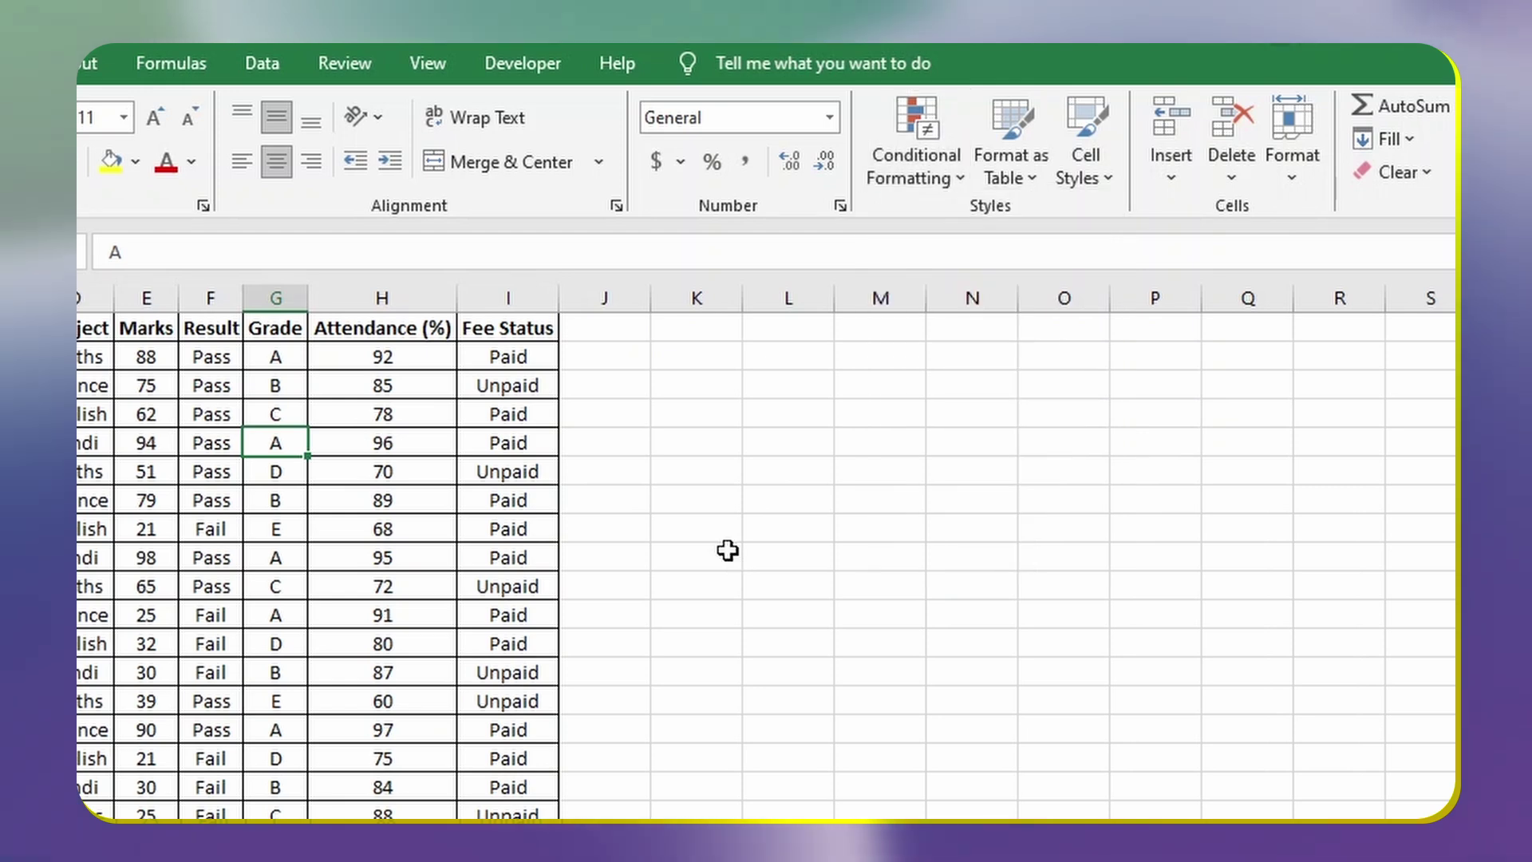
click(928, 185)
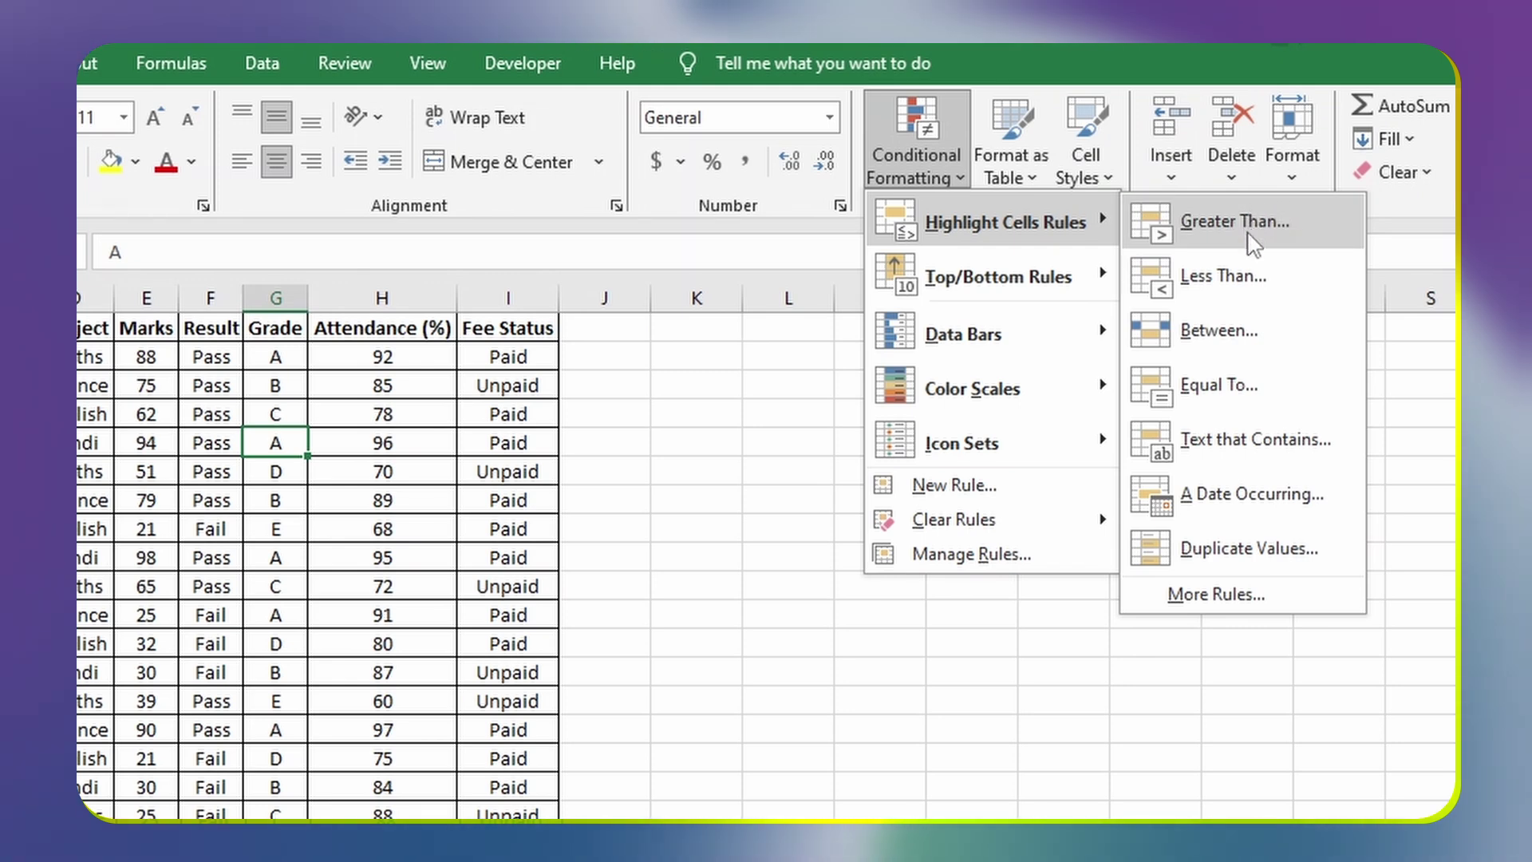
key(Escape)
key(Escape)
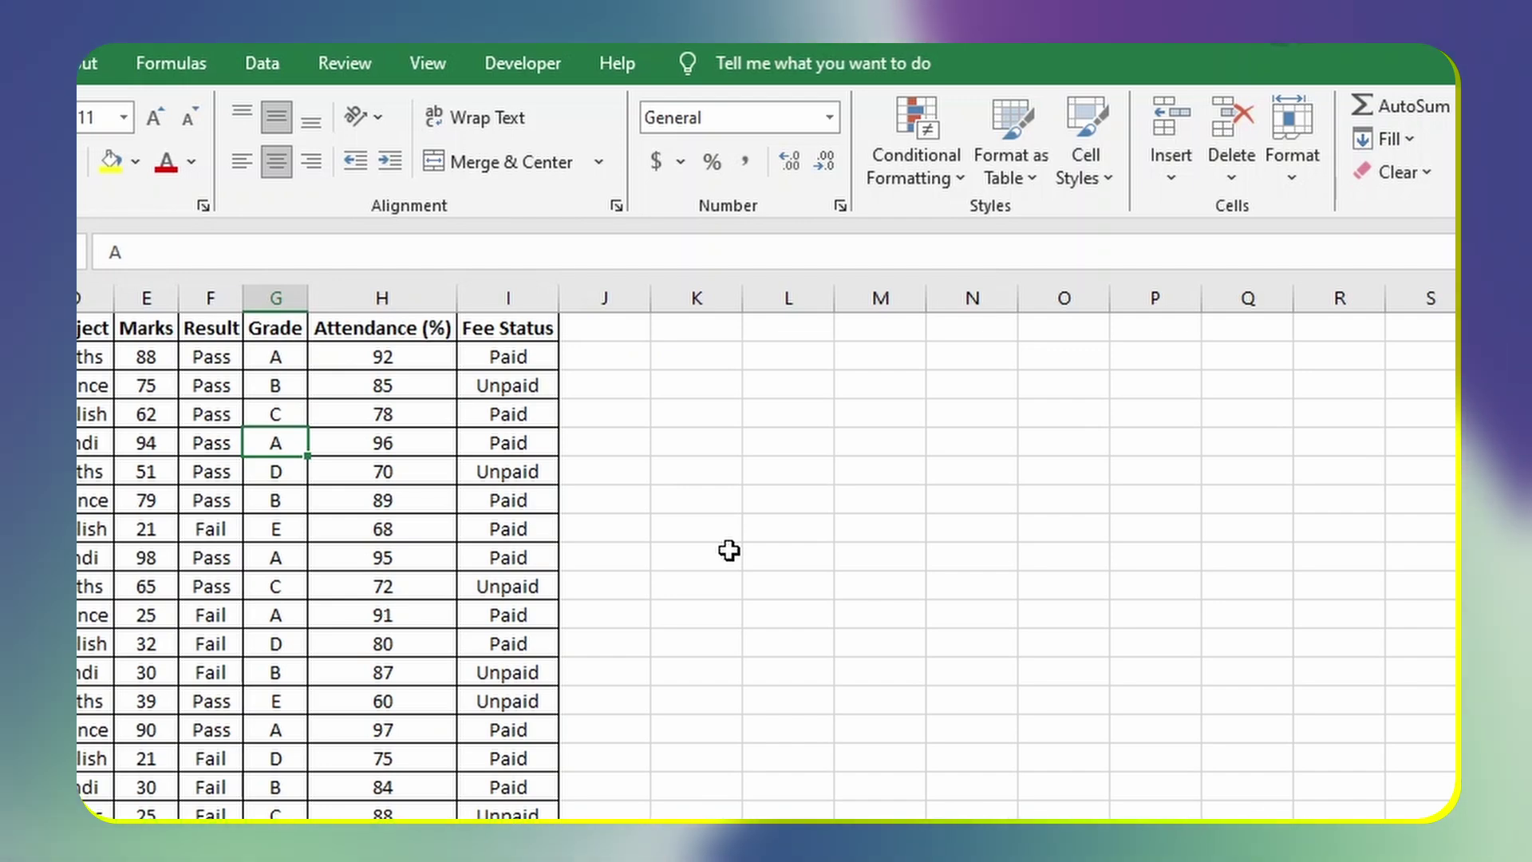
Step: Select the marks in E2:E21 and start a Greater Than highlight rule for them
drag(152, 357, 135, 861)
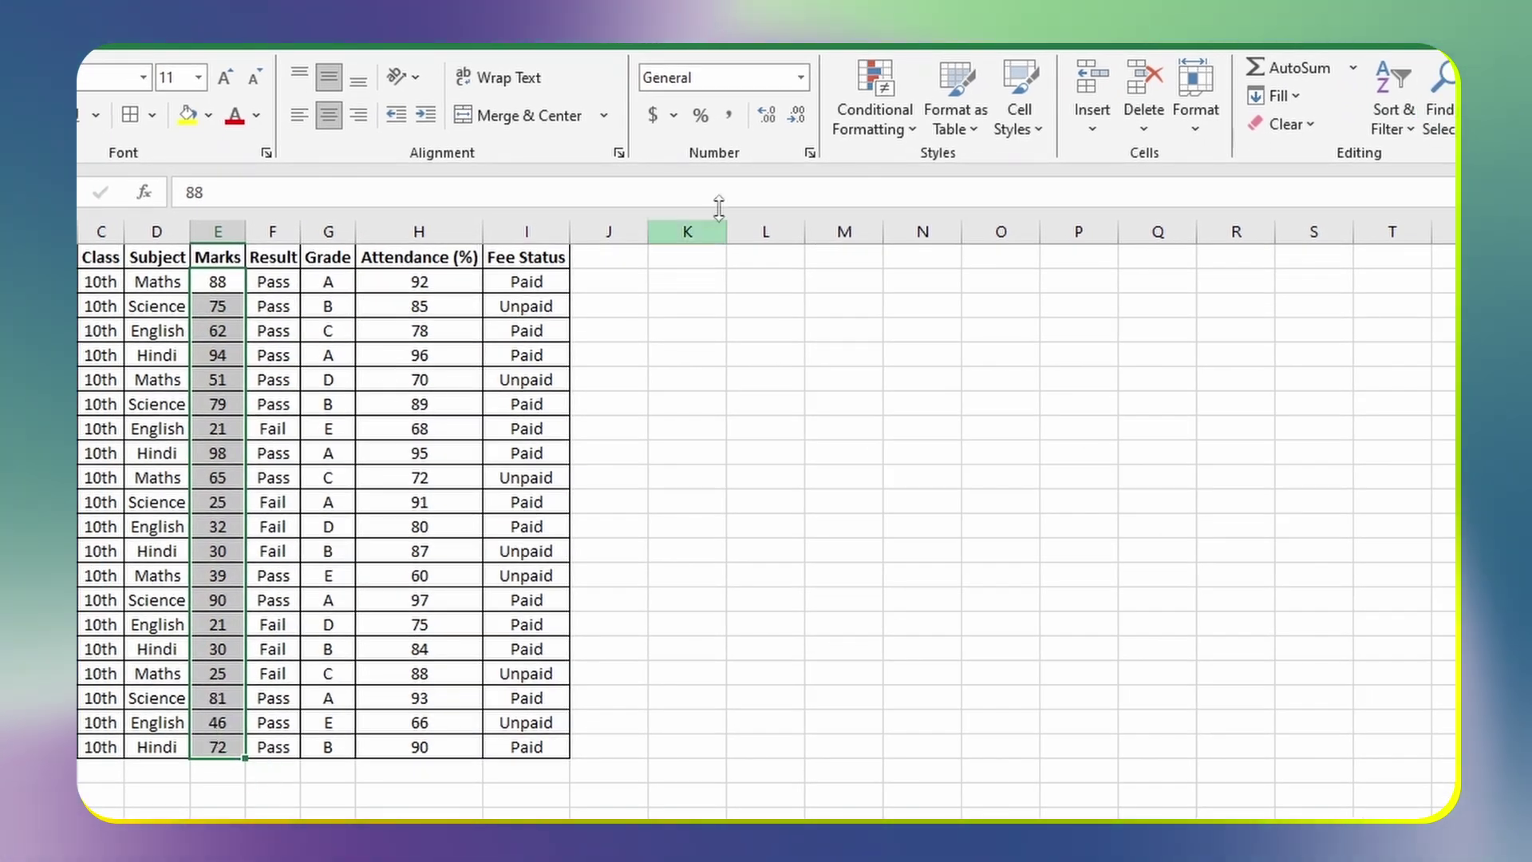
click(893, 100)
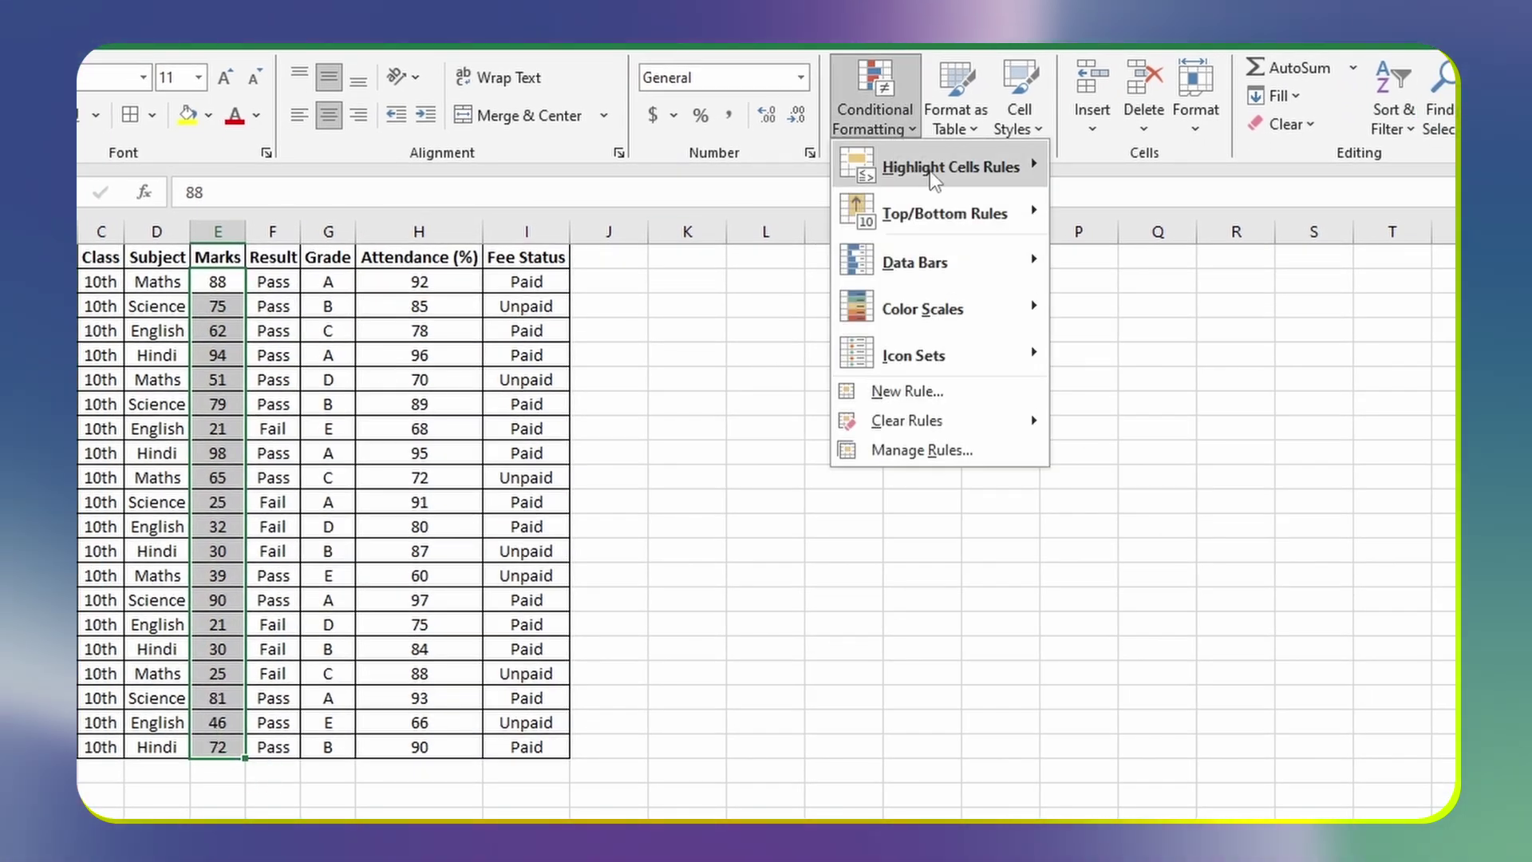
mouse_move(935, 180)
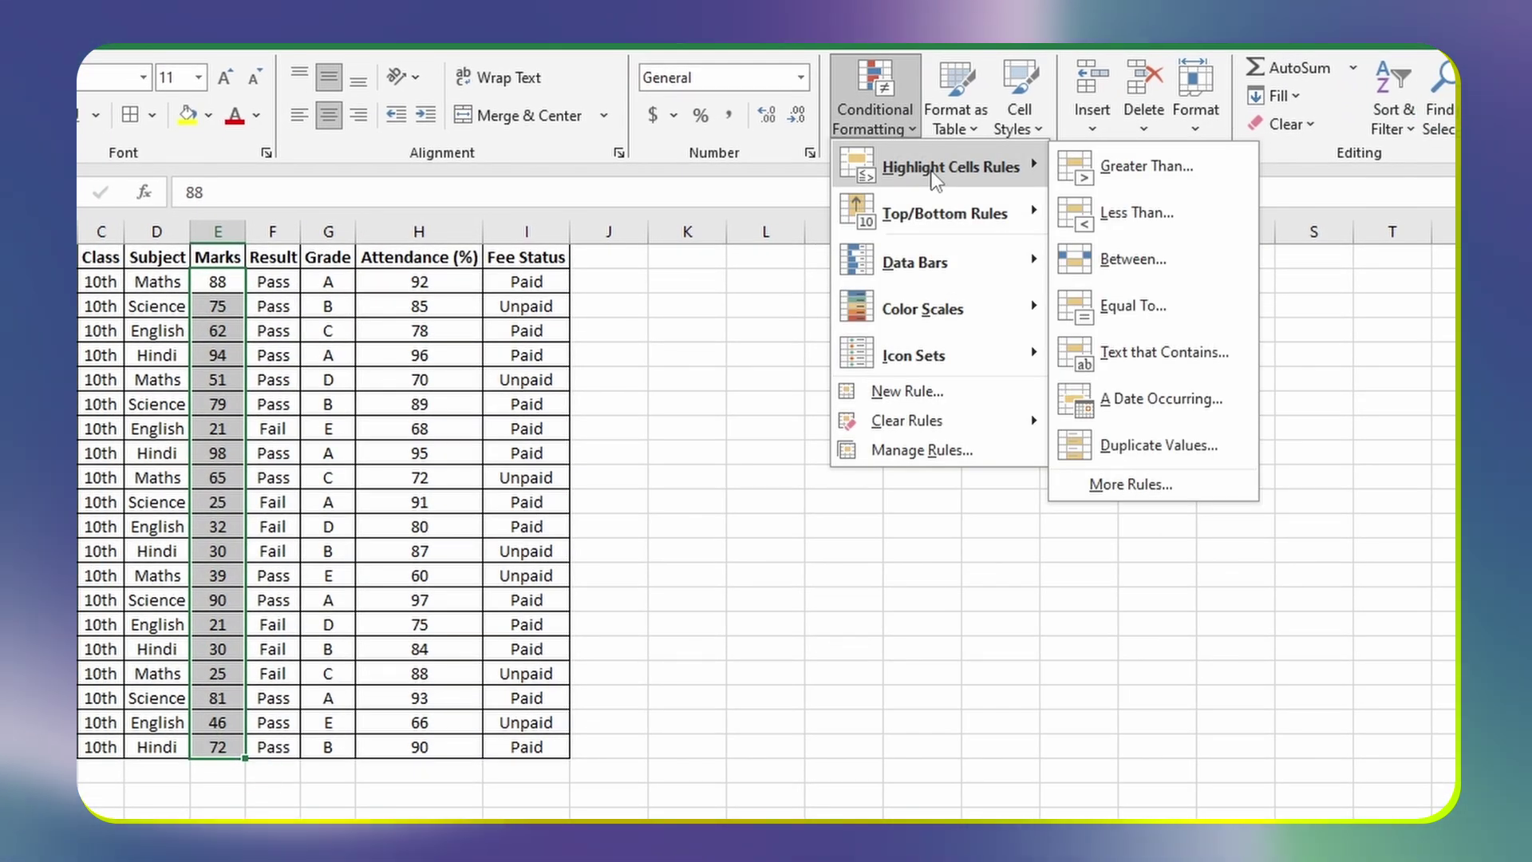
click(1123, 169)
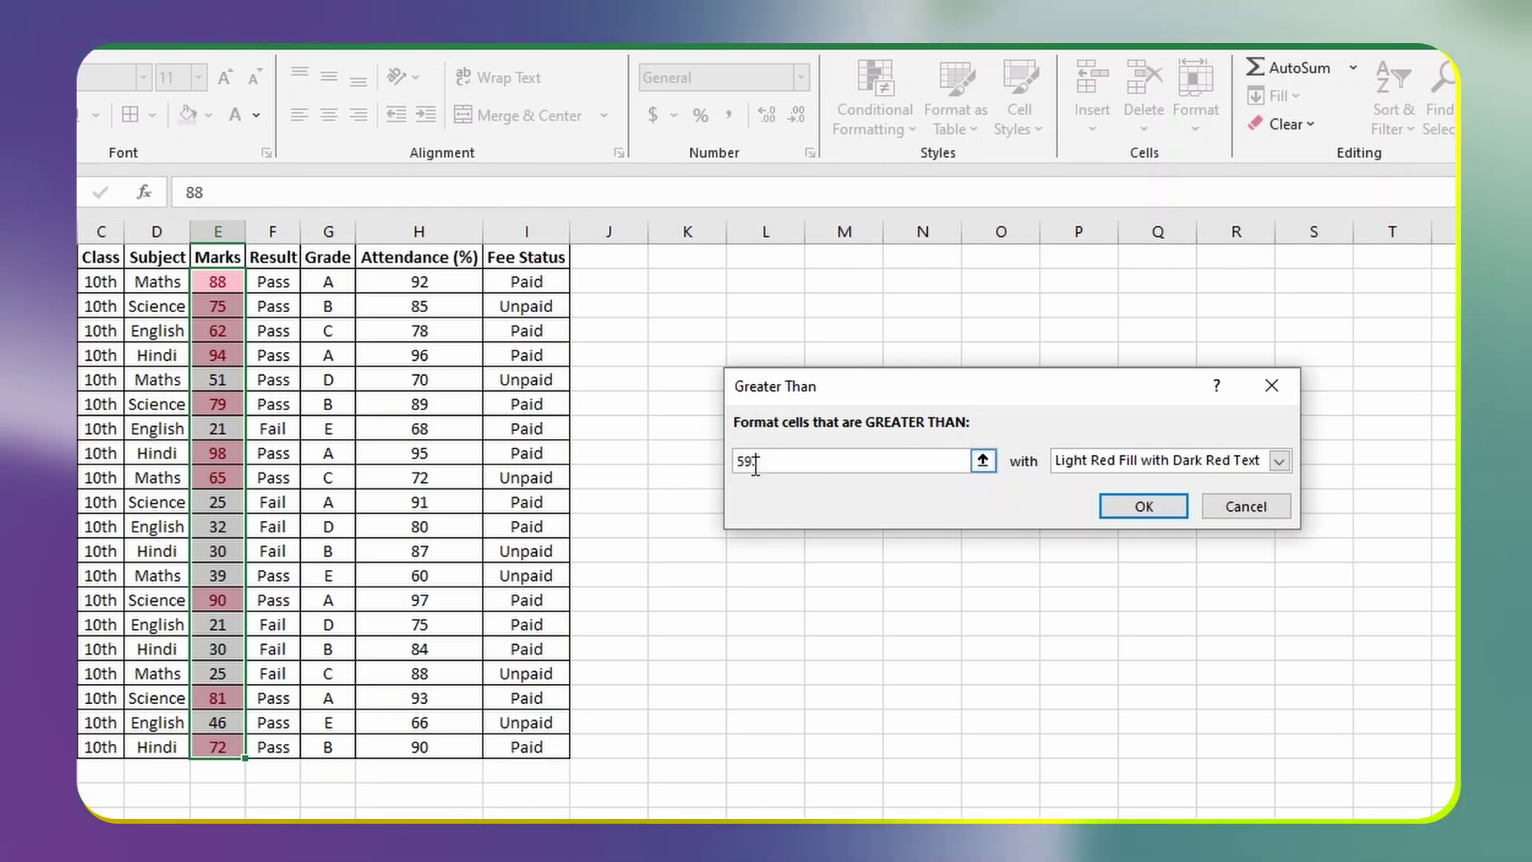
Step: Try 78 and 85 as threshold values for the Greater Than rule on the marks
key(BackSpace)
key(BackSpace)
text(78)
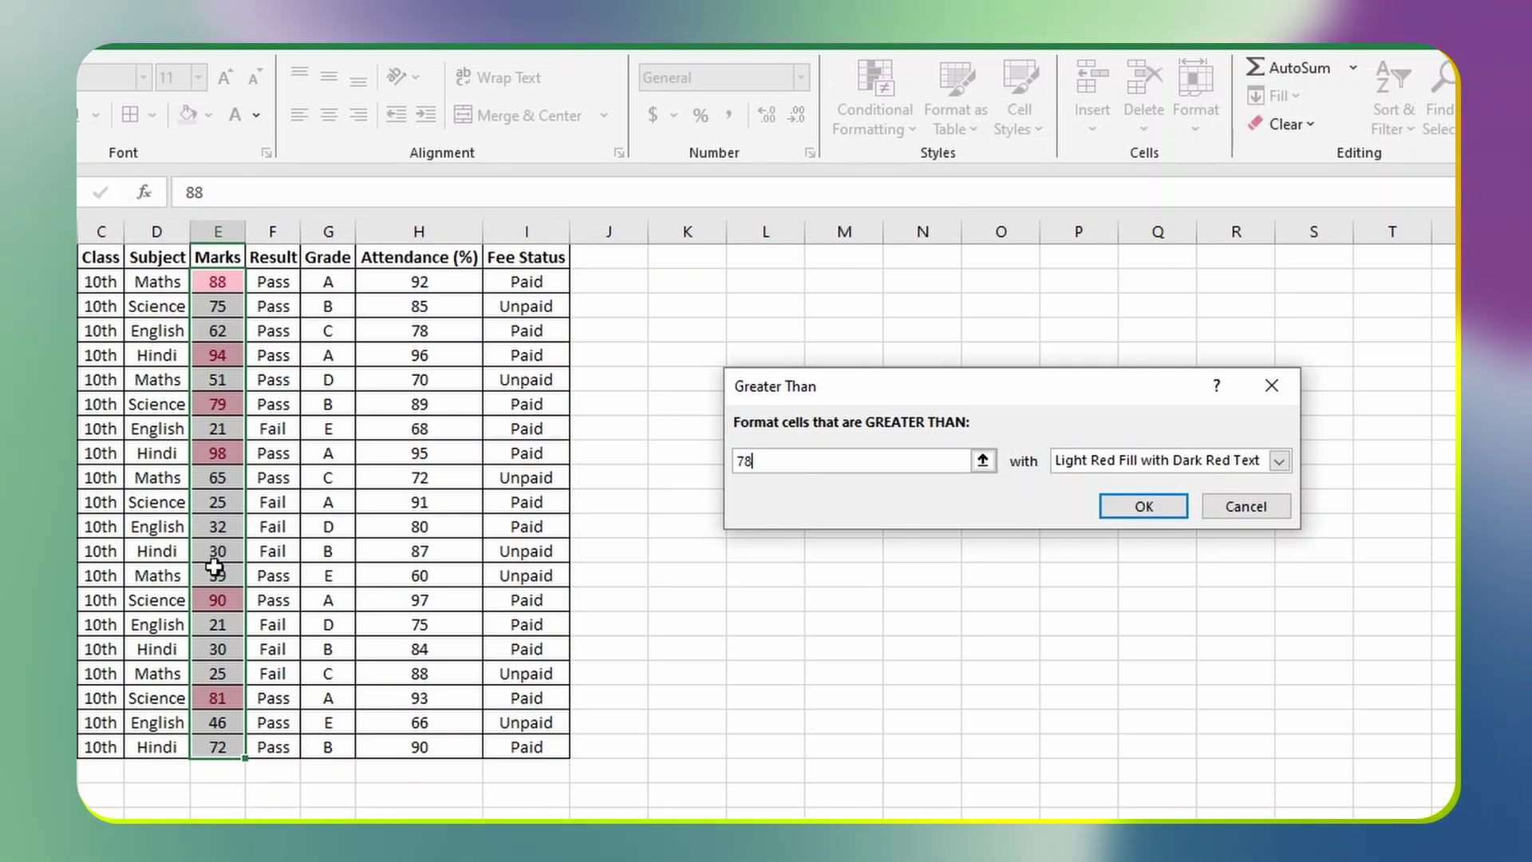
key(BackSpace)
key(BackSpace)
text(8)
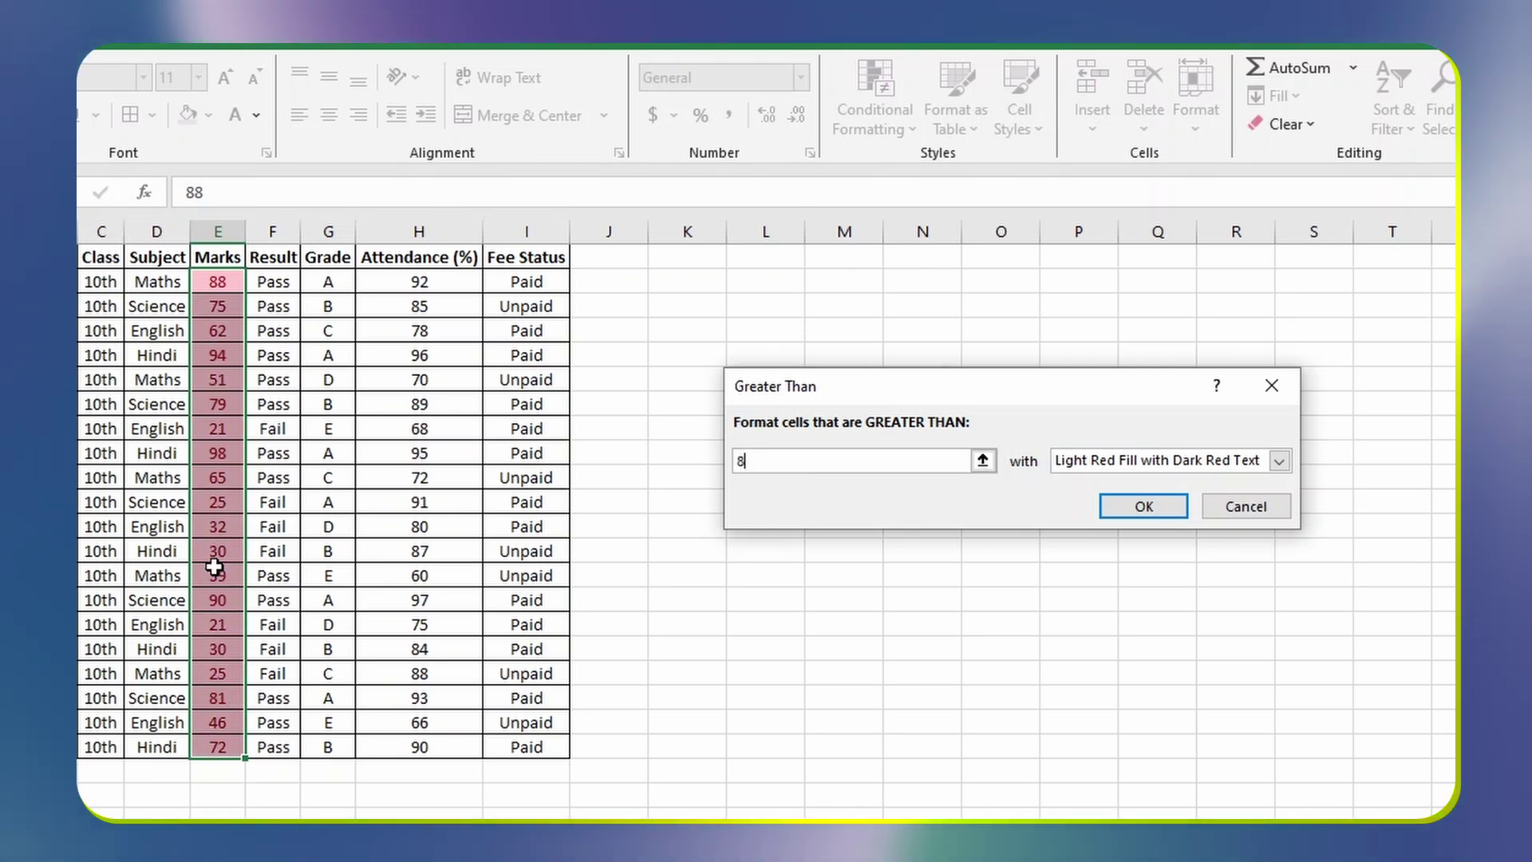
text(5)
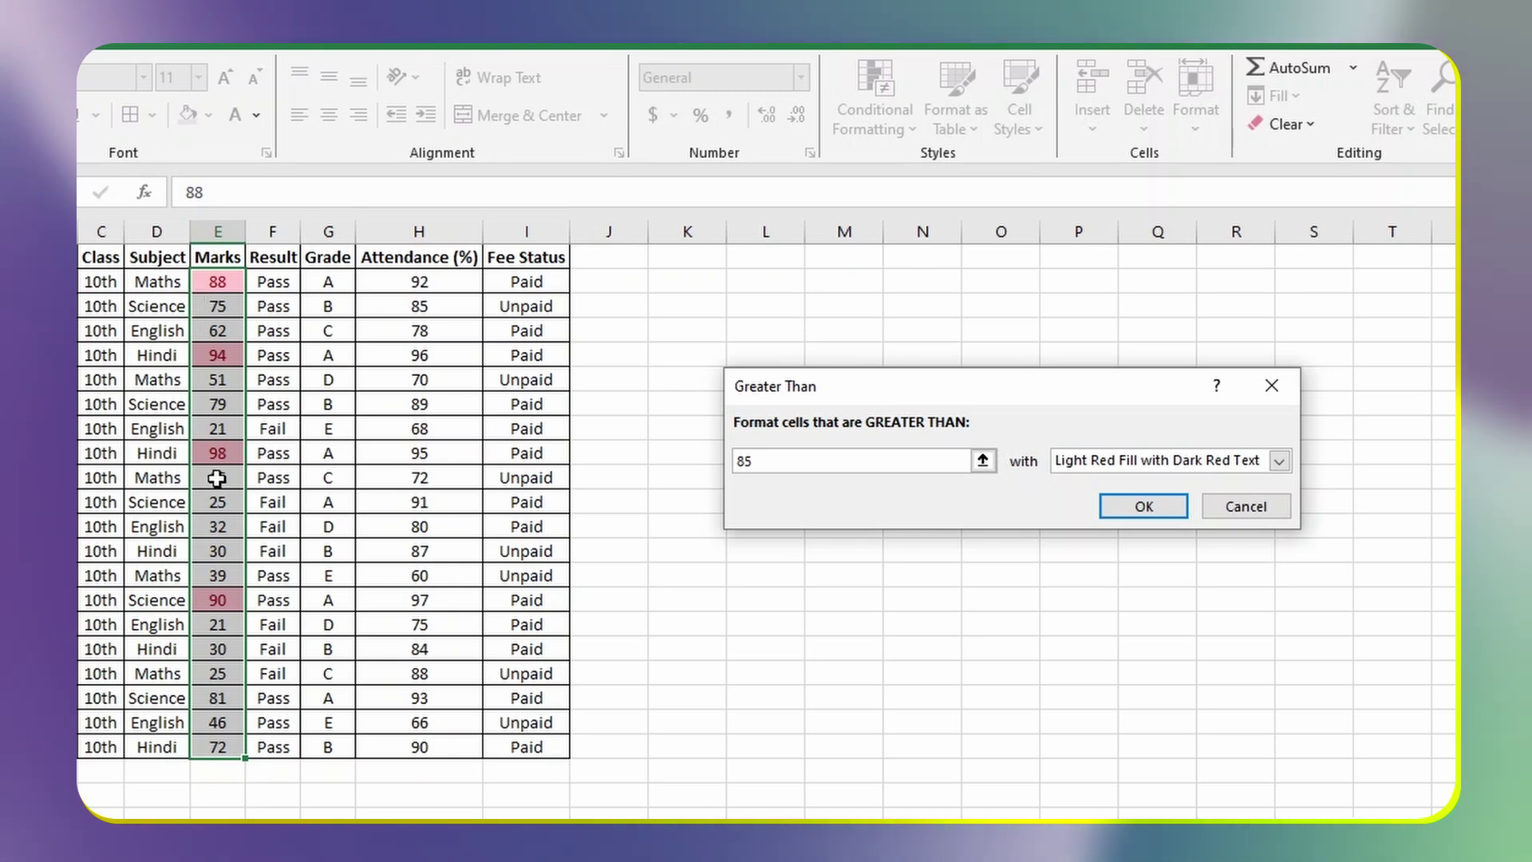
Step: Highlight marks greater than 90 using Green Fill with Dark Green Text, and apply the rule
key(BackSpace)
key(BackSpace)
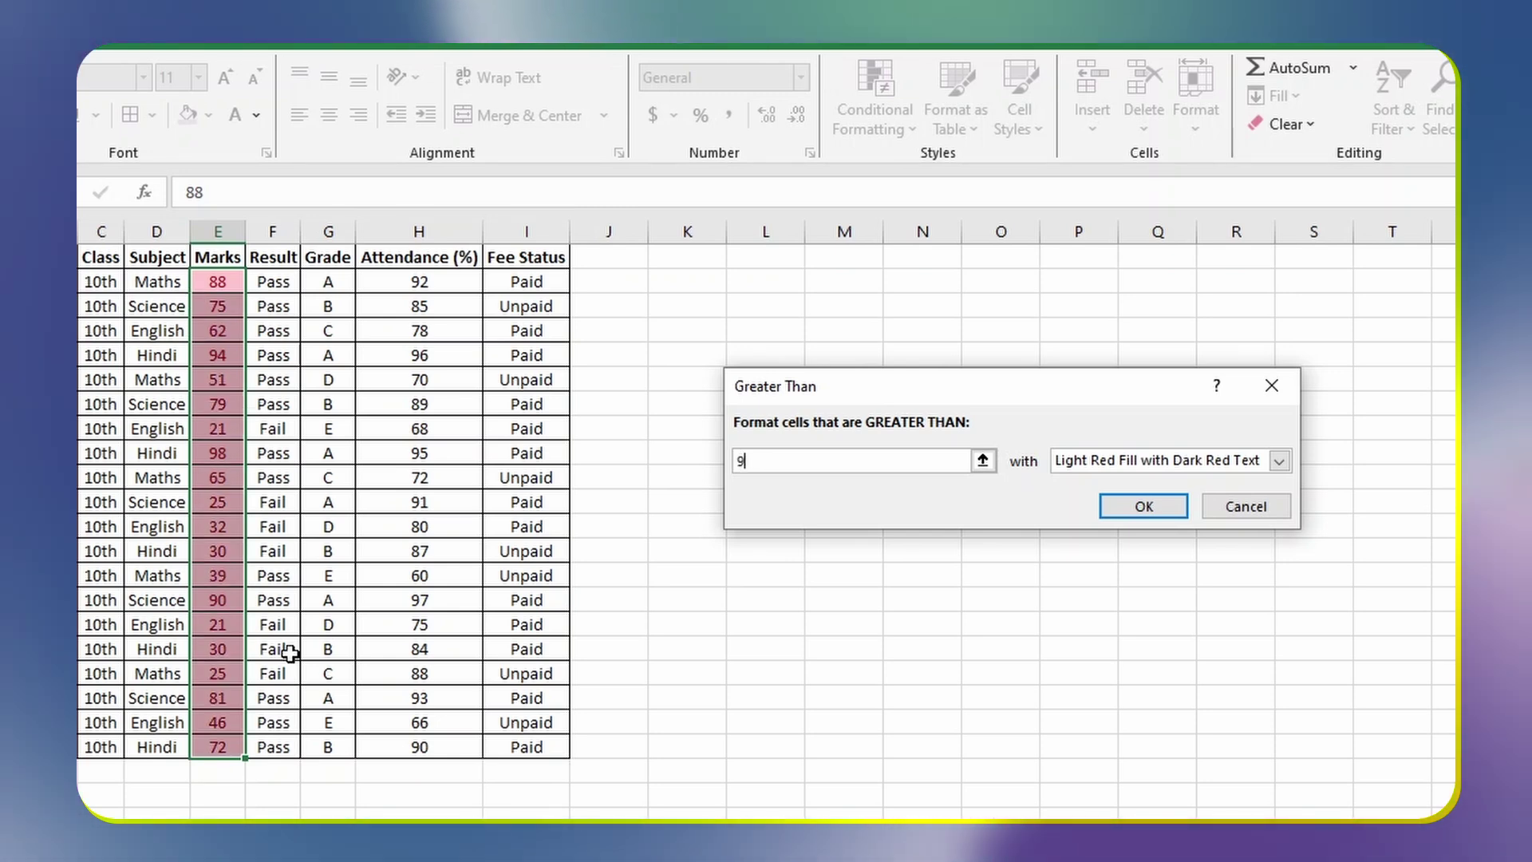
text(90)
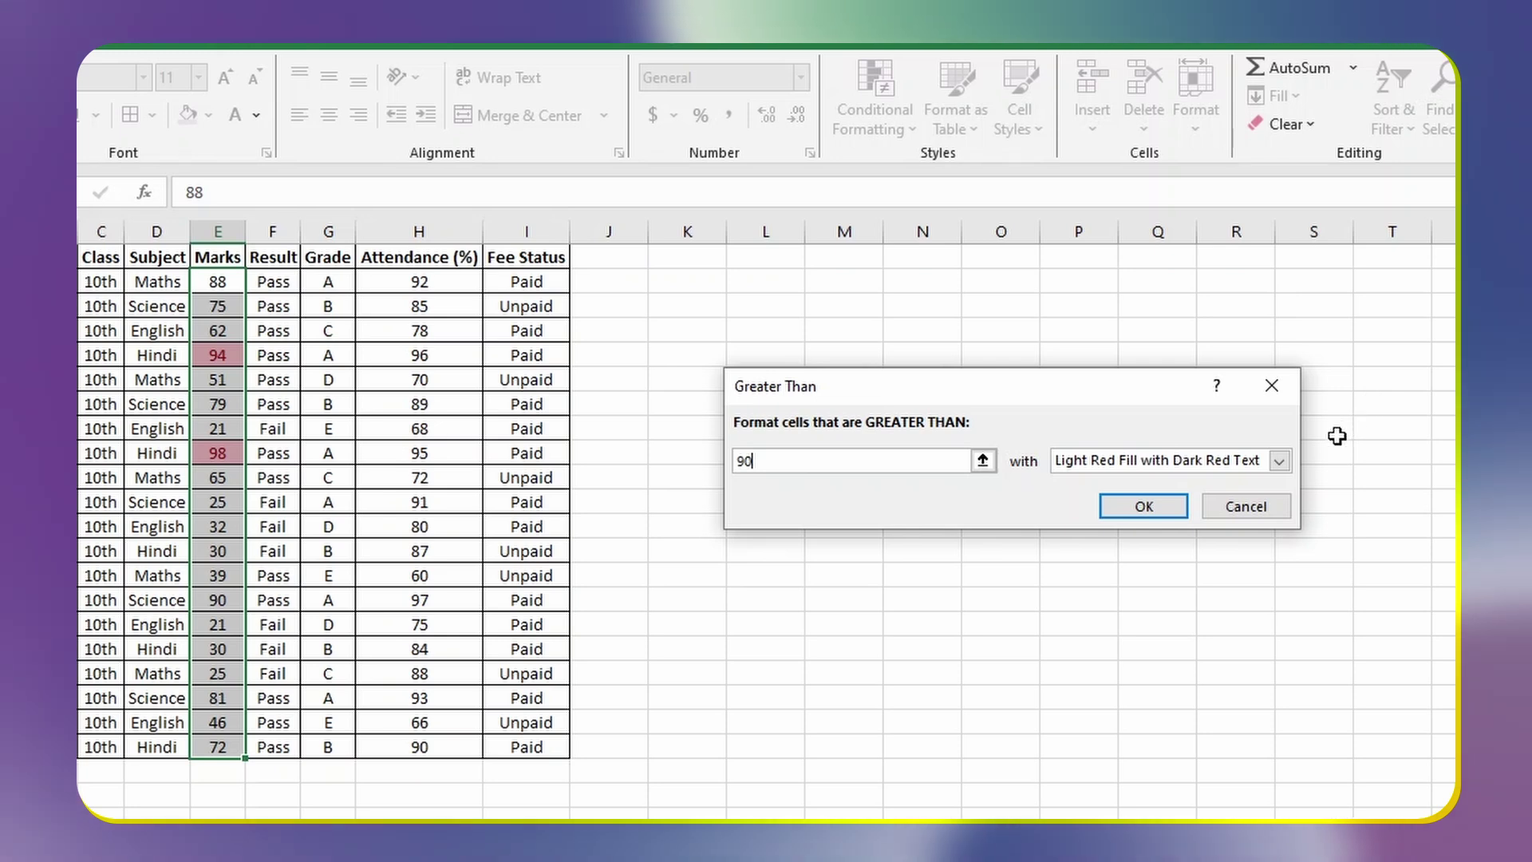
click(1279, 461)
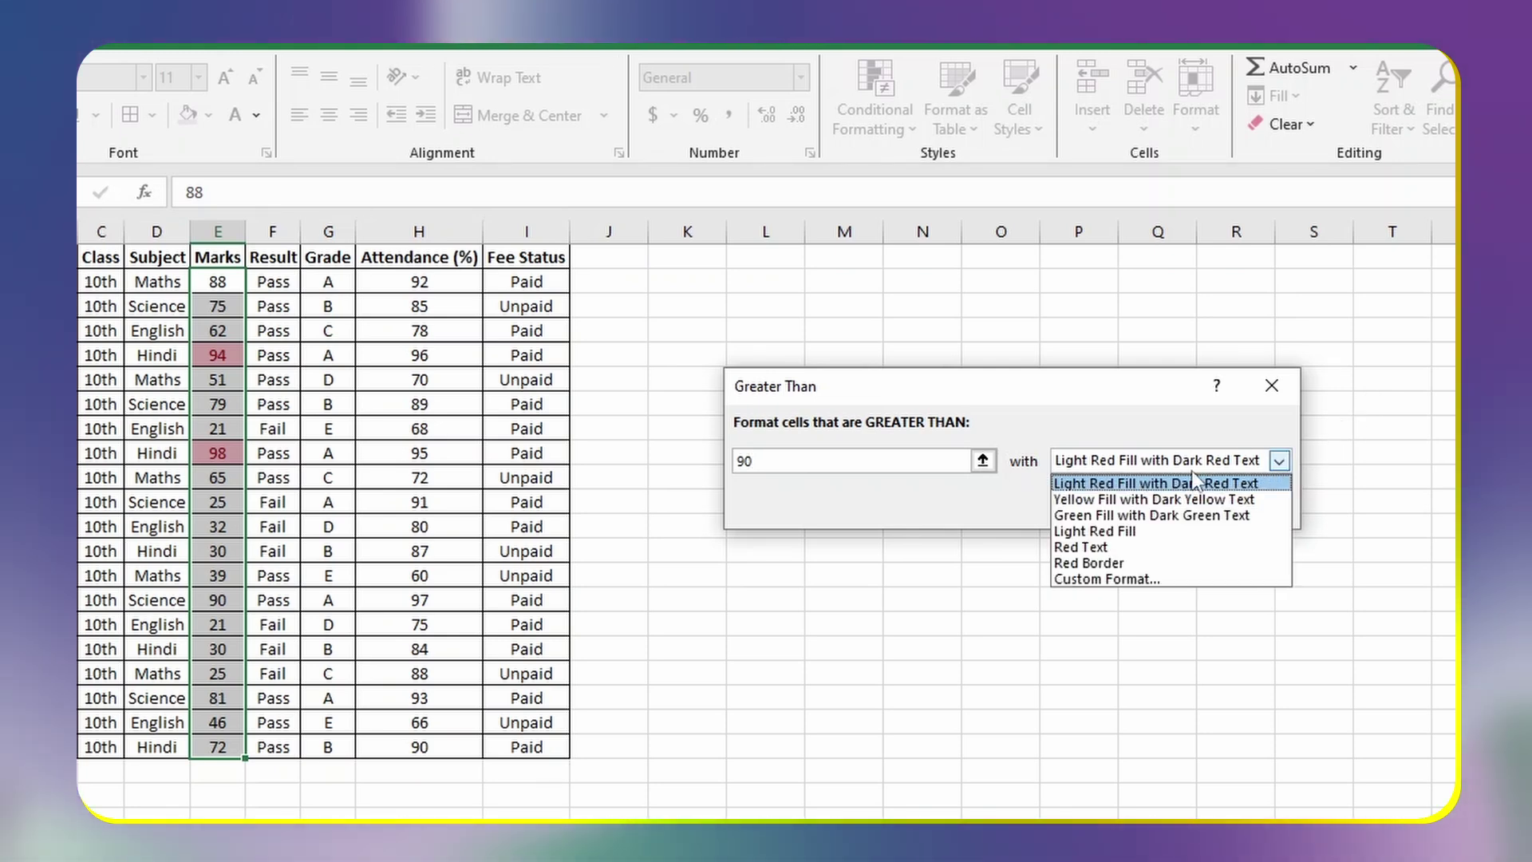
click(1117, 519)
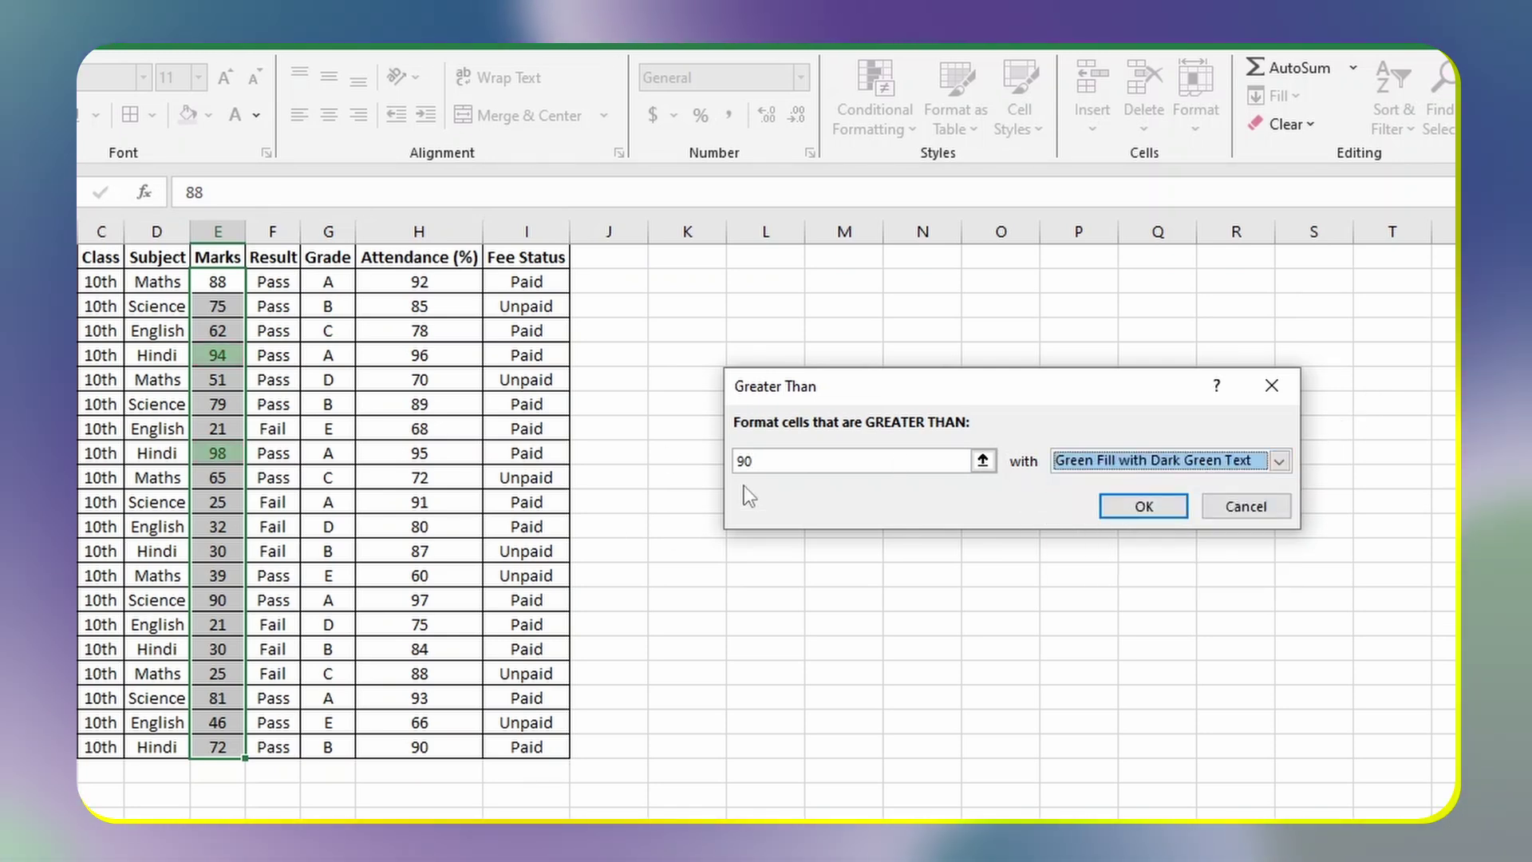
click(1142, 504)
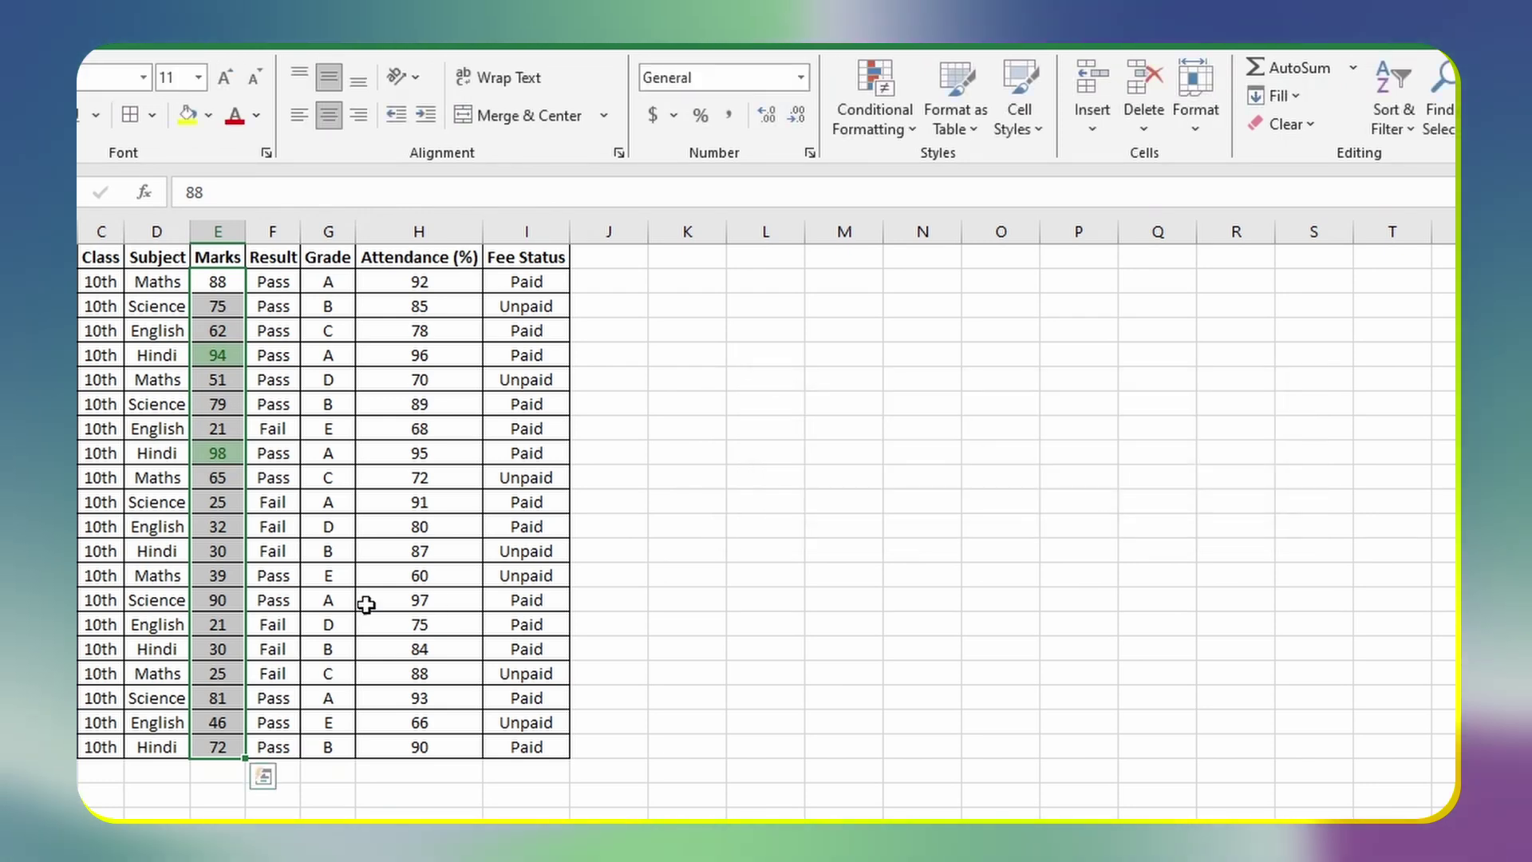
Step: Change the mark in cell E14 to 91 to test the highlight rule
click(224, 575)
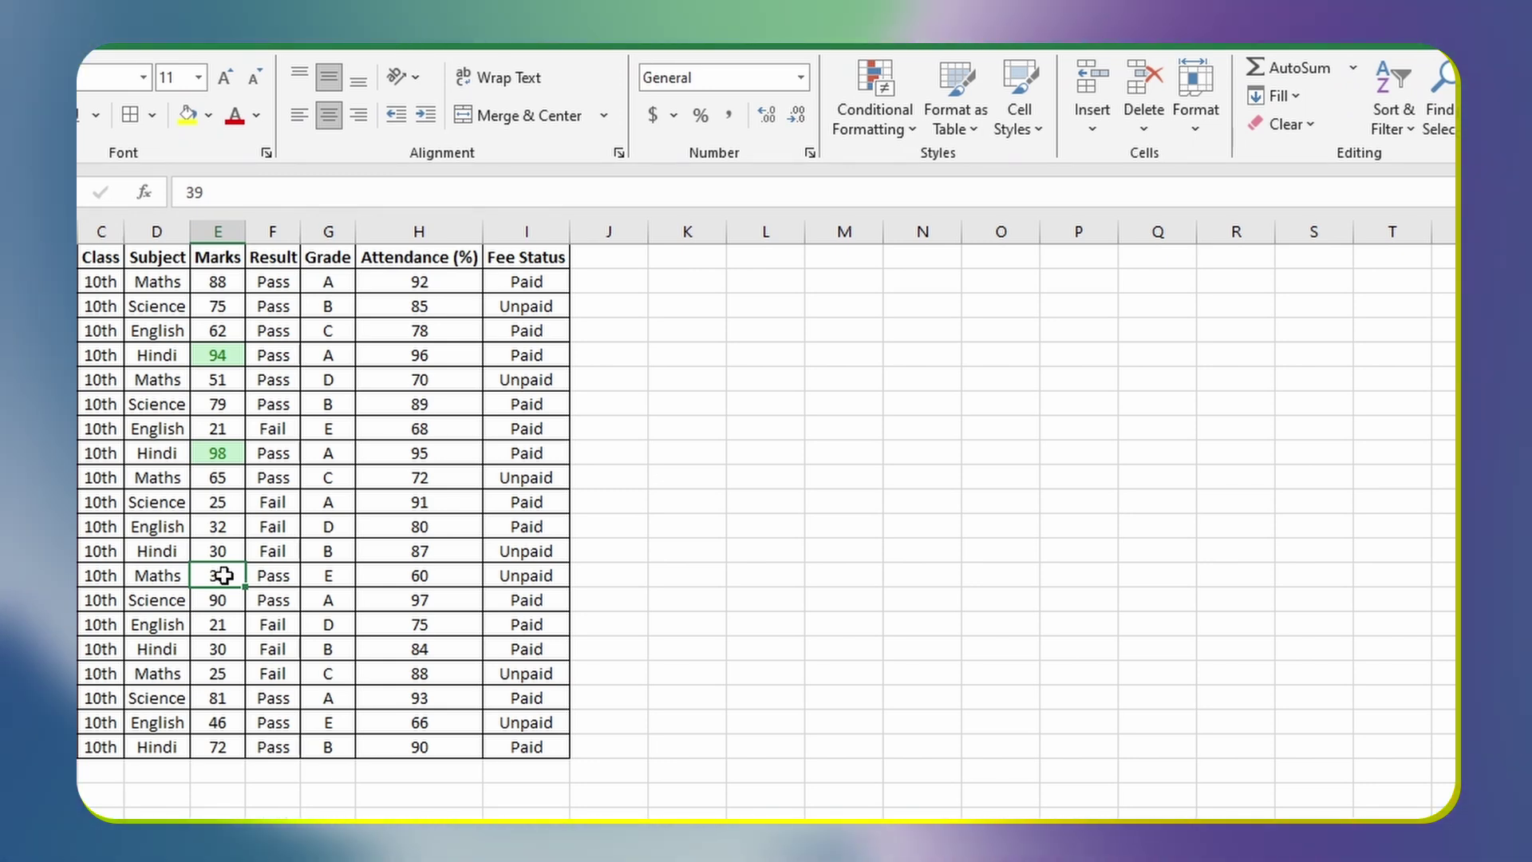
text(91)
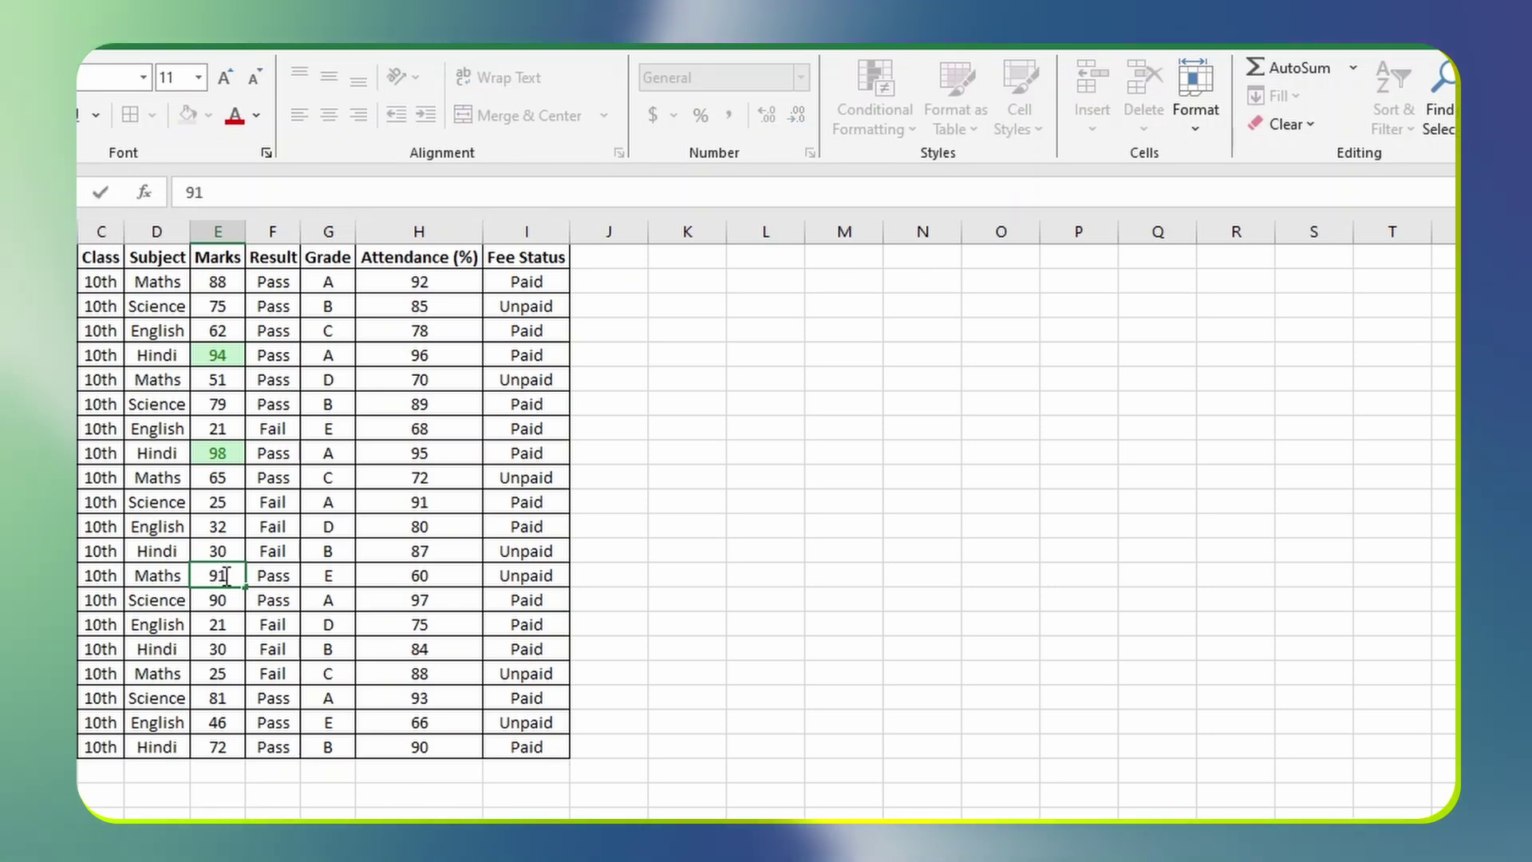
key(Return)
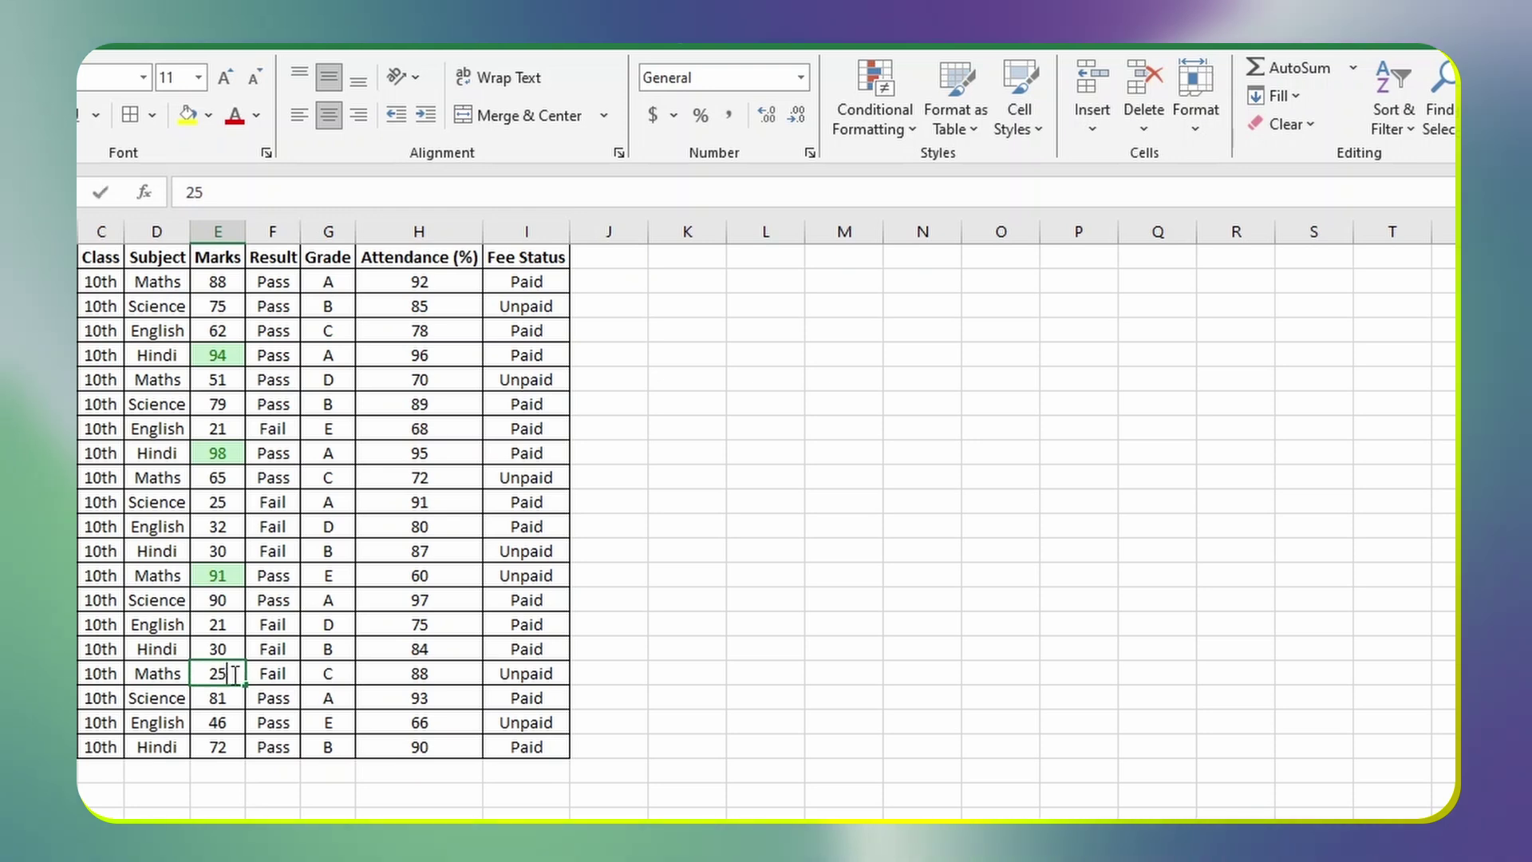
Step: Try a mark of 99 in cell E18 and undo the entry
text(99)
key(Return)
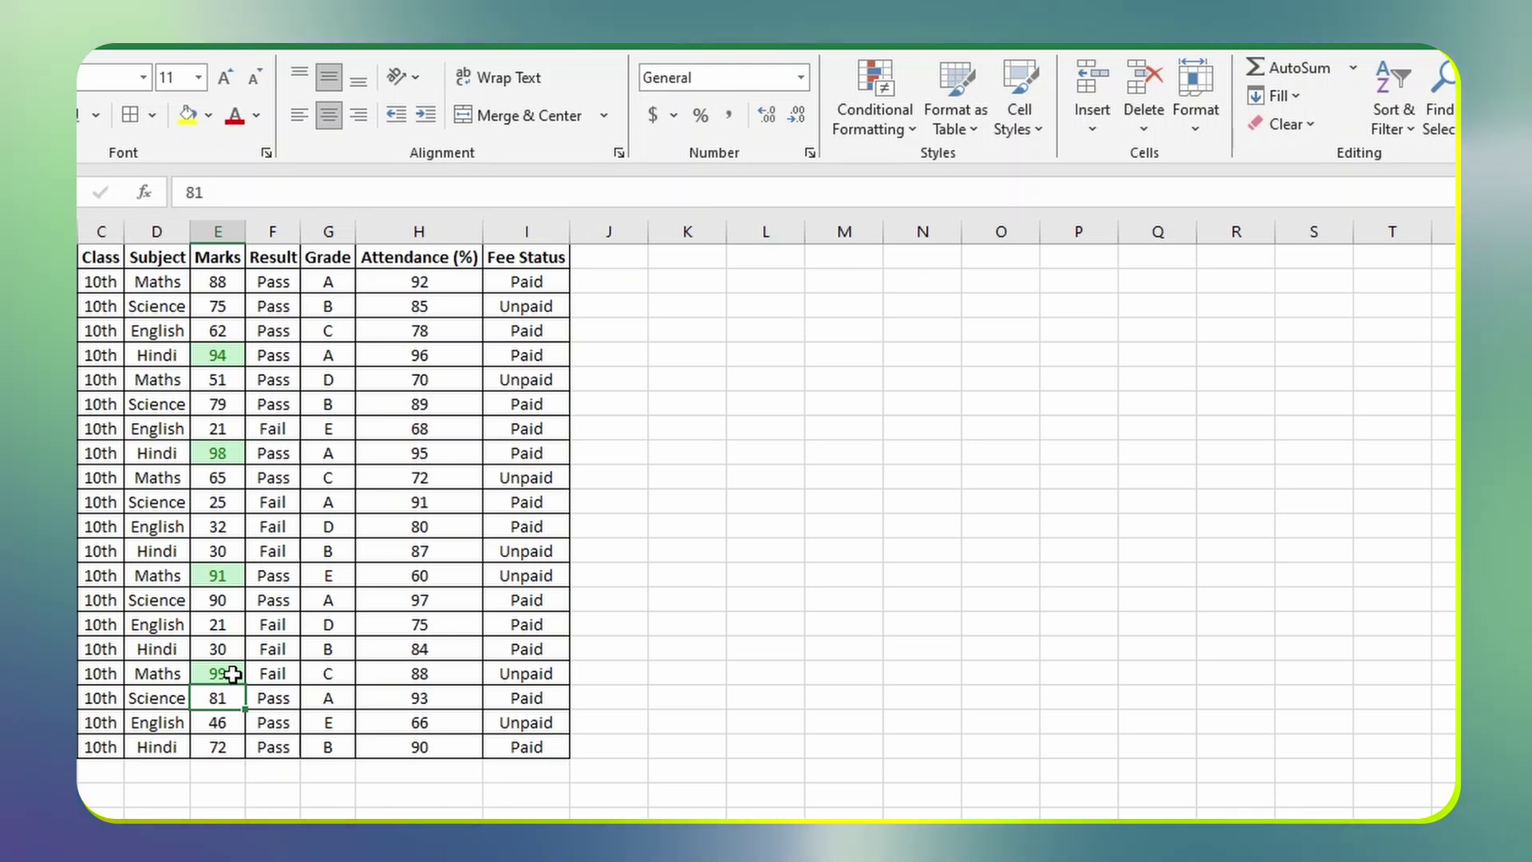
key(ctrl+z)
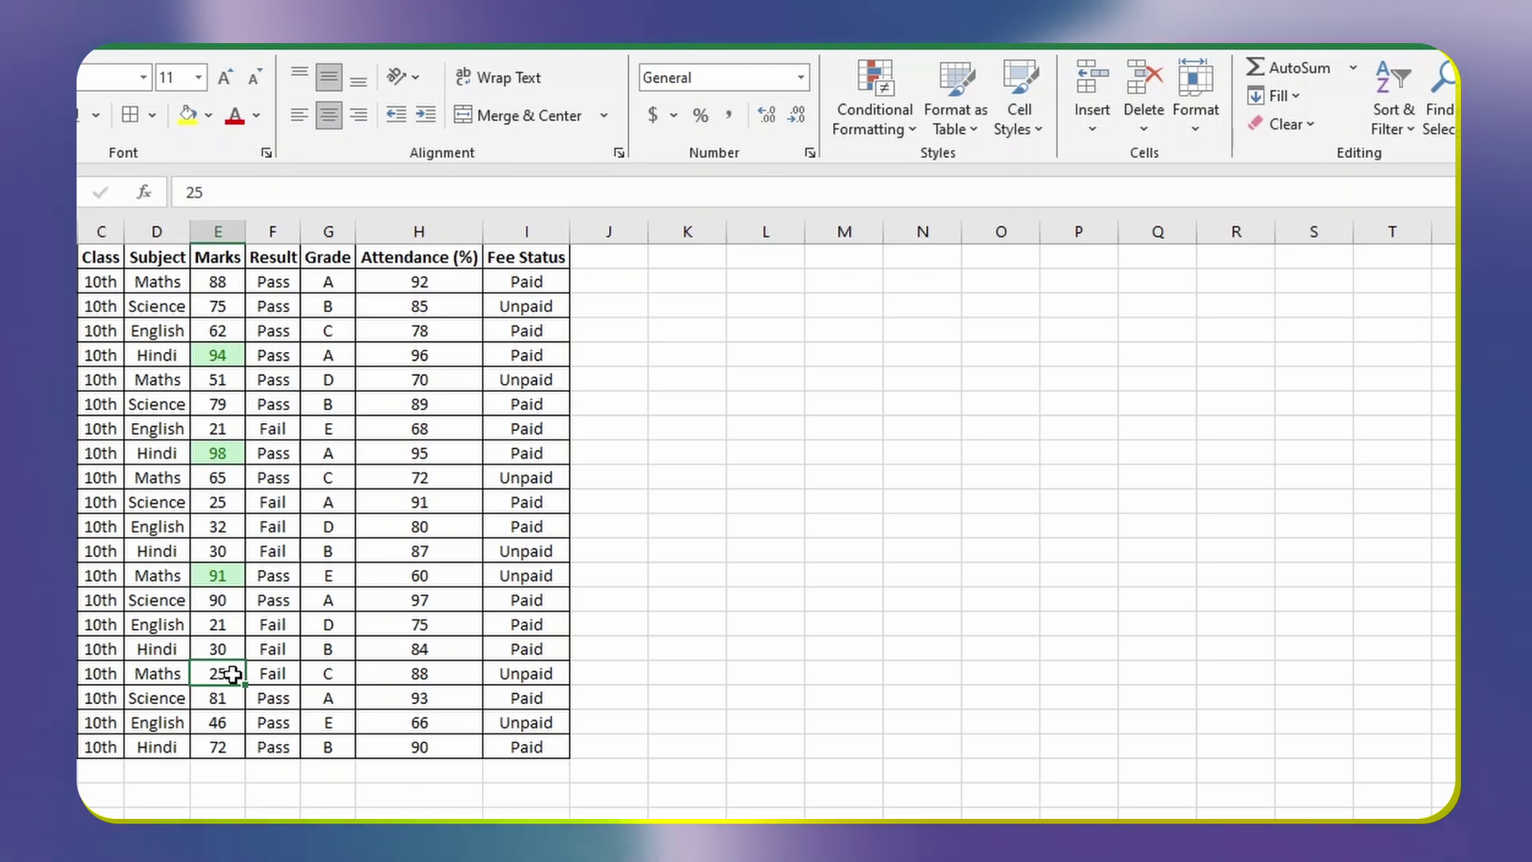
click(908, 114)
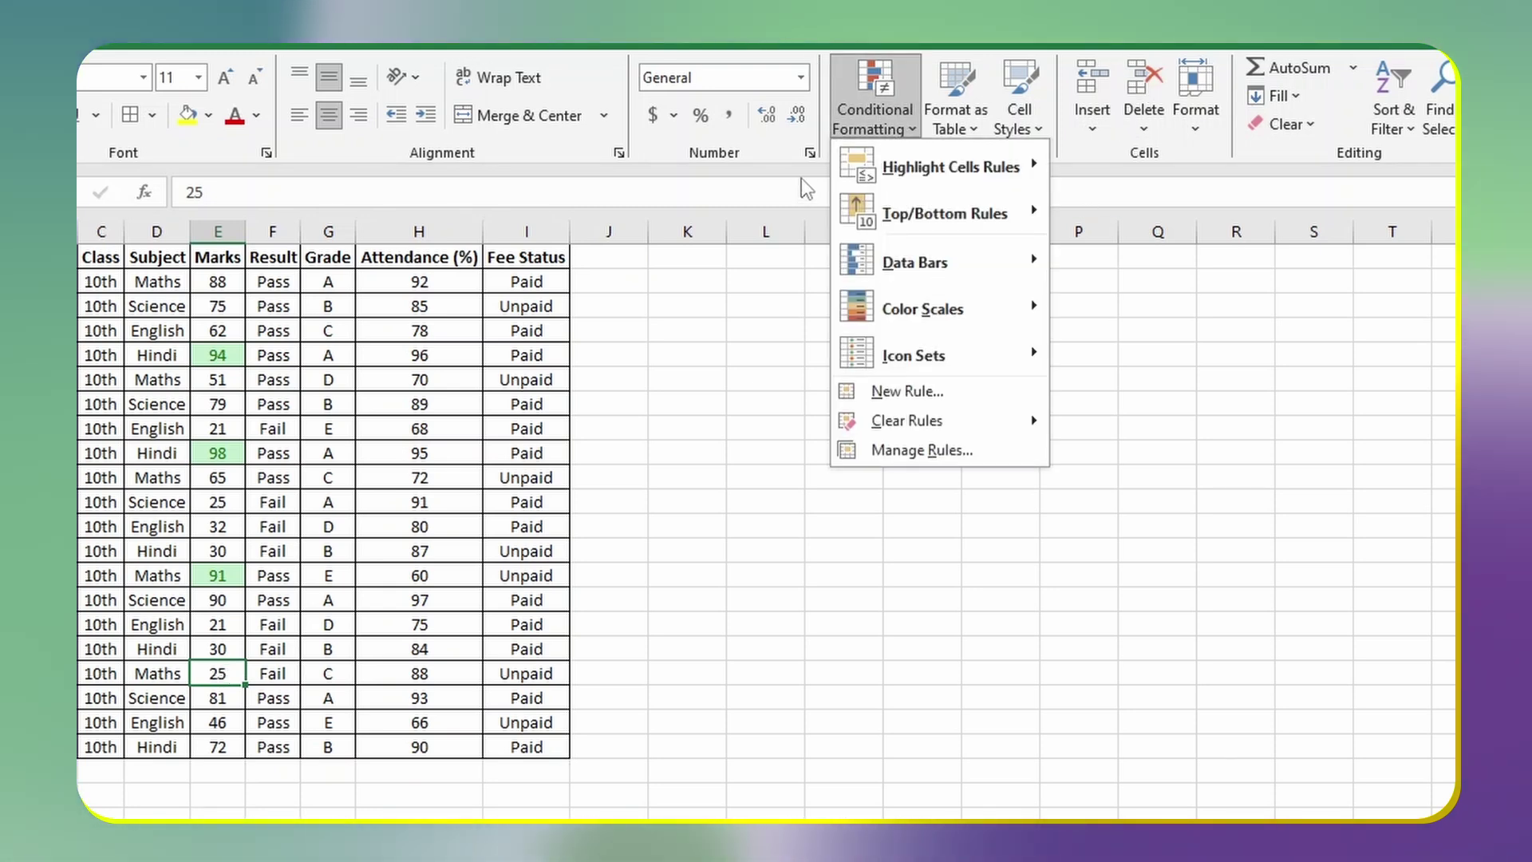
mouse_move(926, 172)
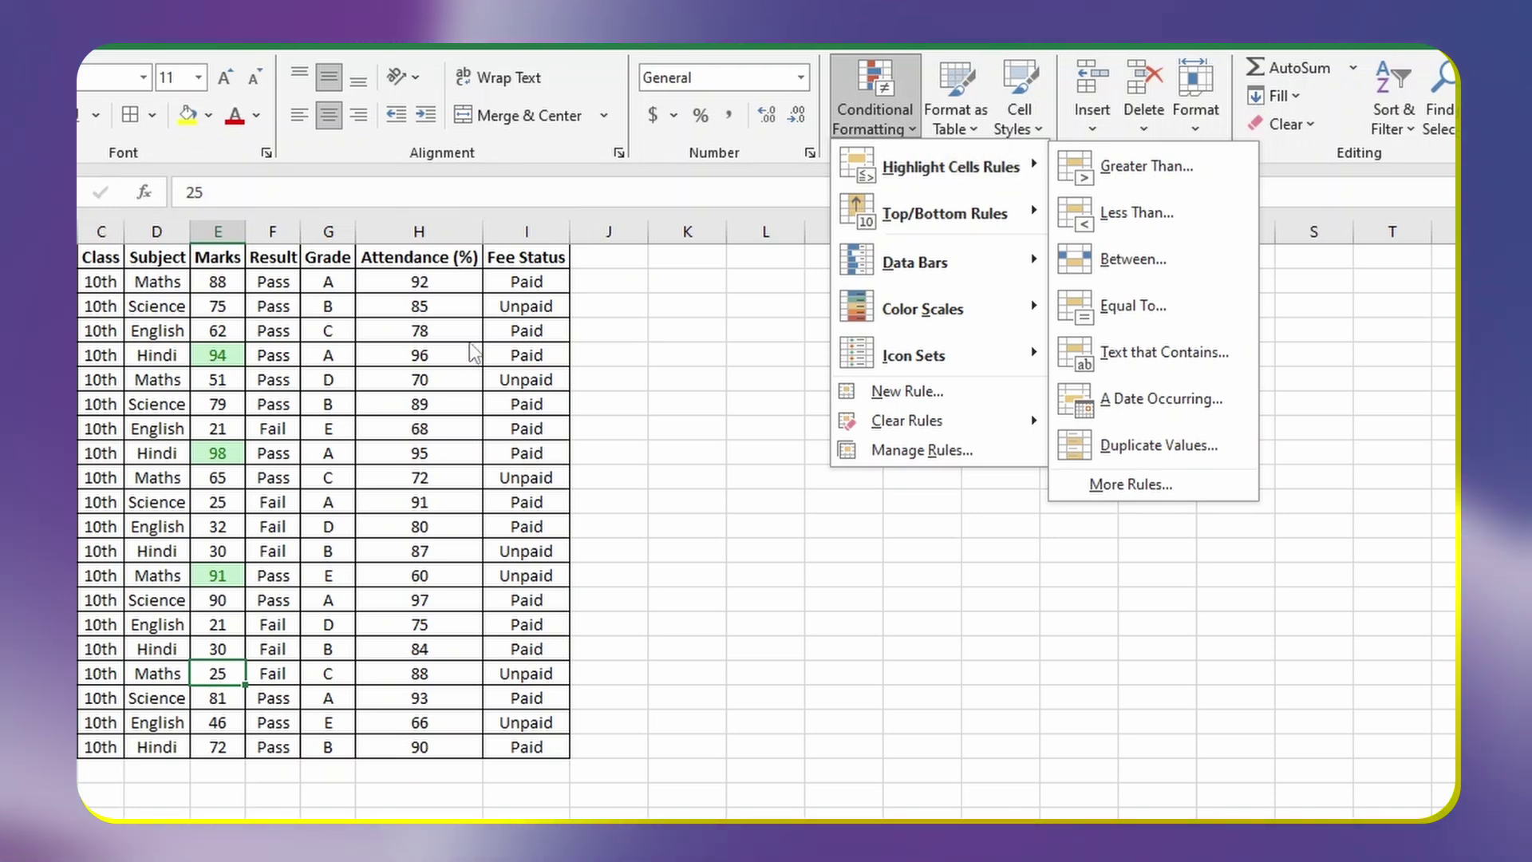
click(471, 349)
Step: Apply a Less Than rule to E2:E21 that formats marks below 33 with Light Red Fill with Dark Red Text
drag(224, 280, 217, 747)
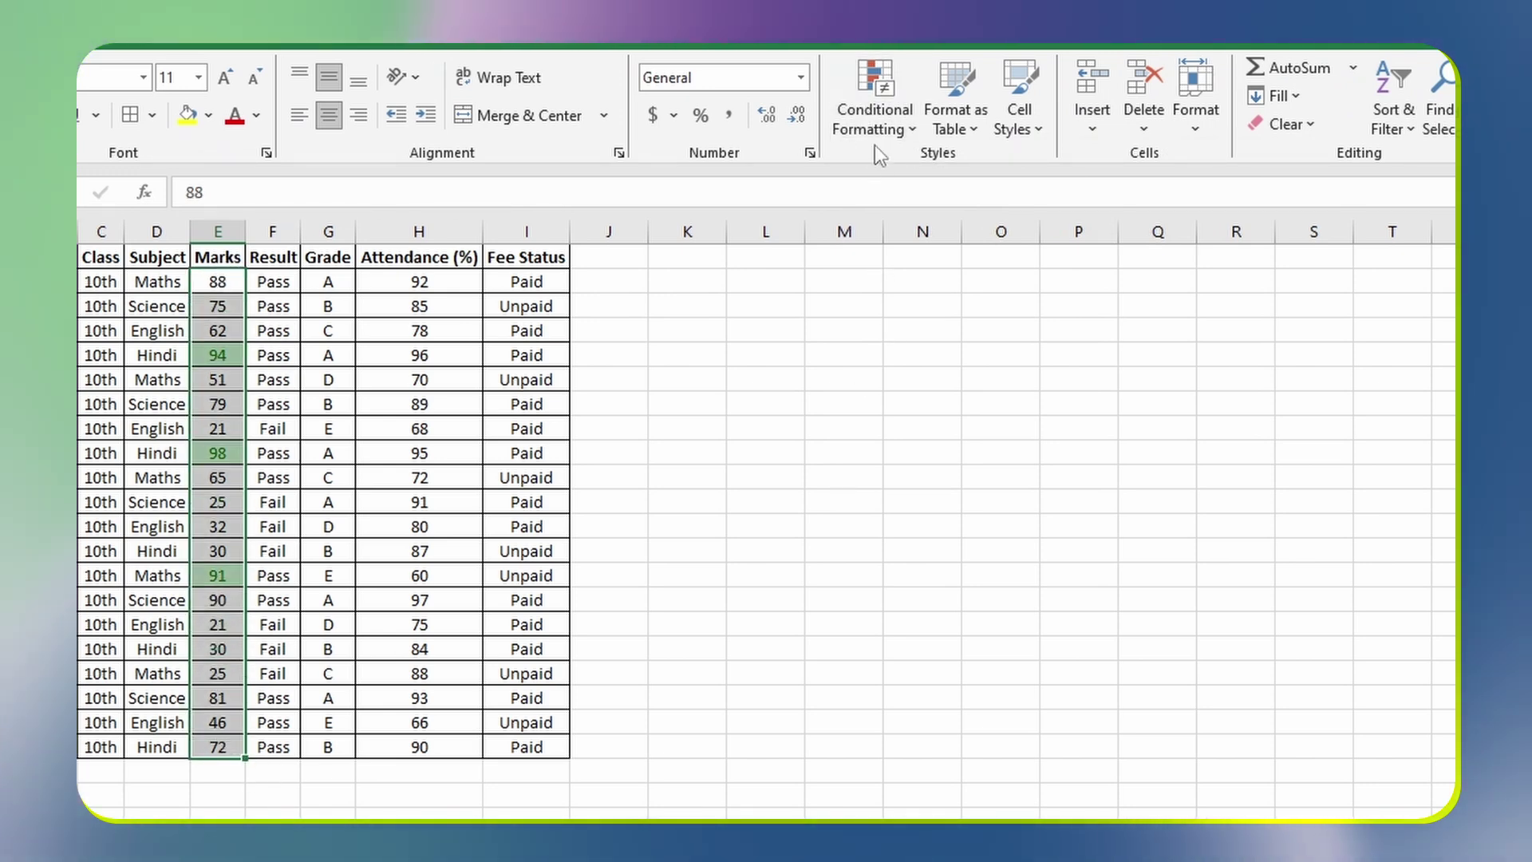
click(875, 120)
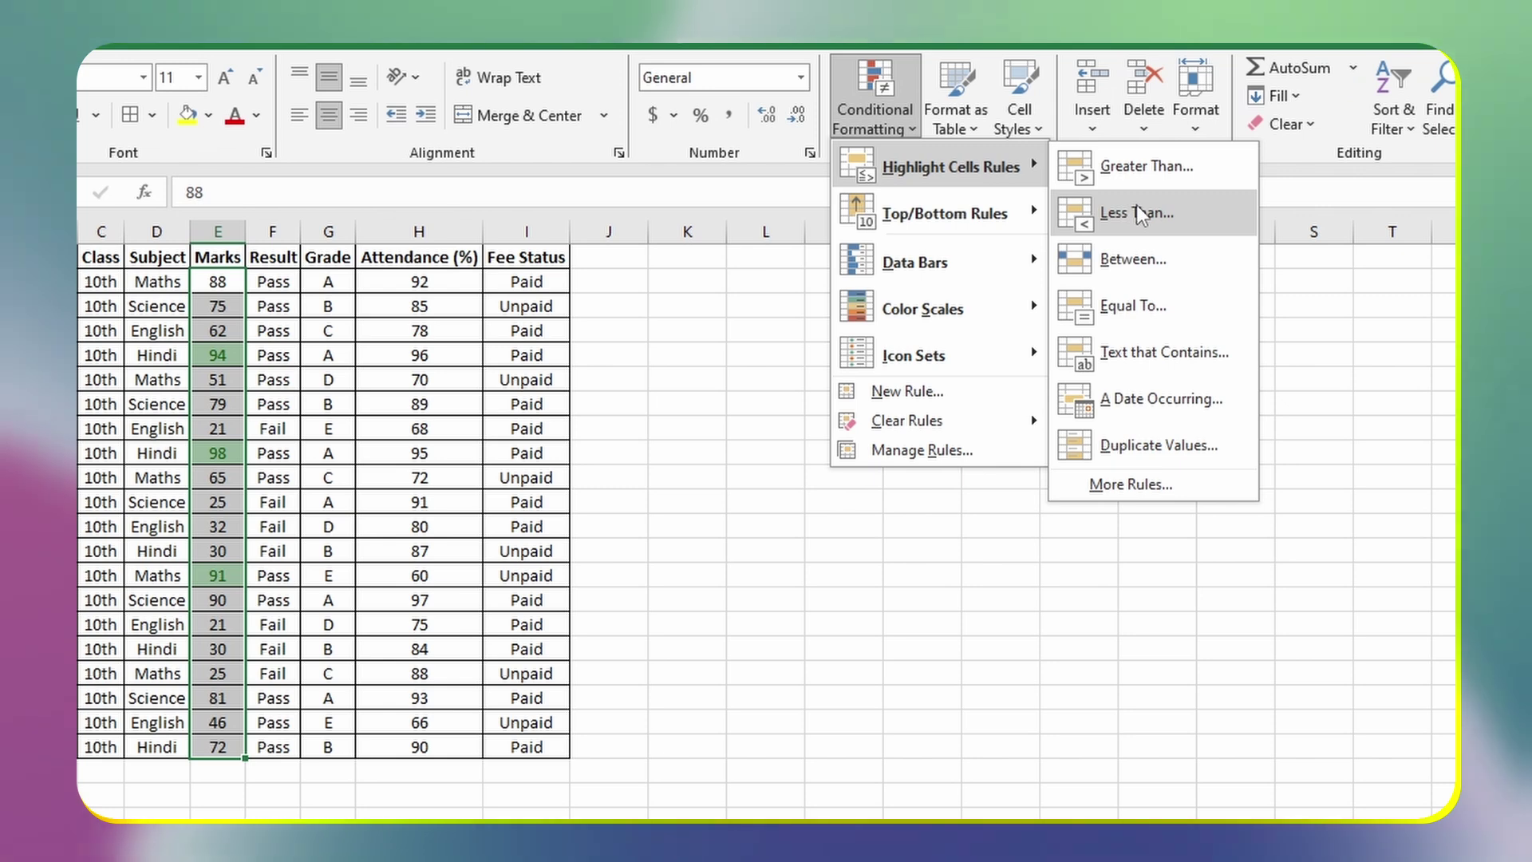
click(1141, 214)
text(33)
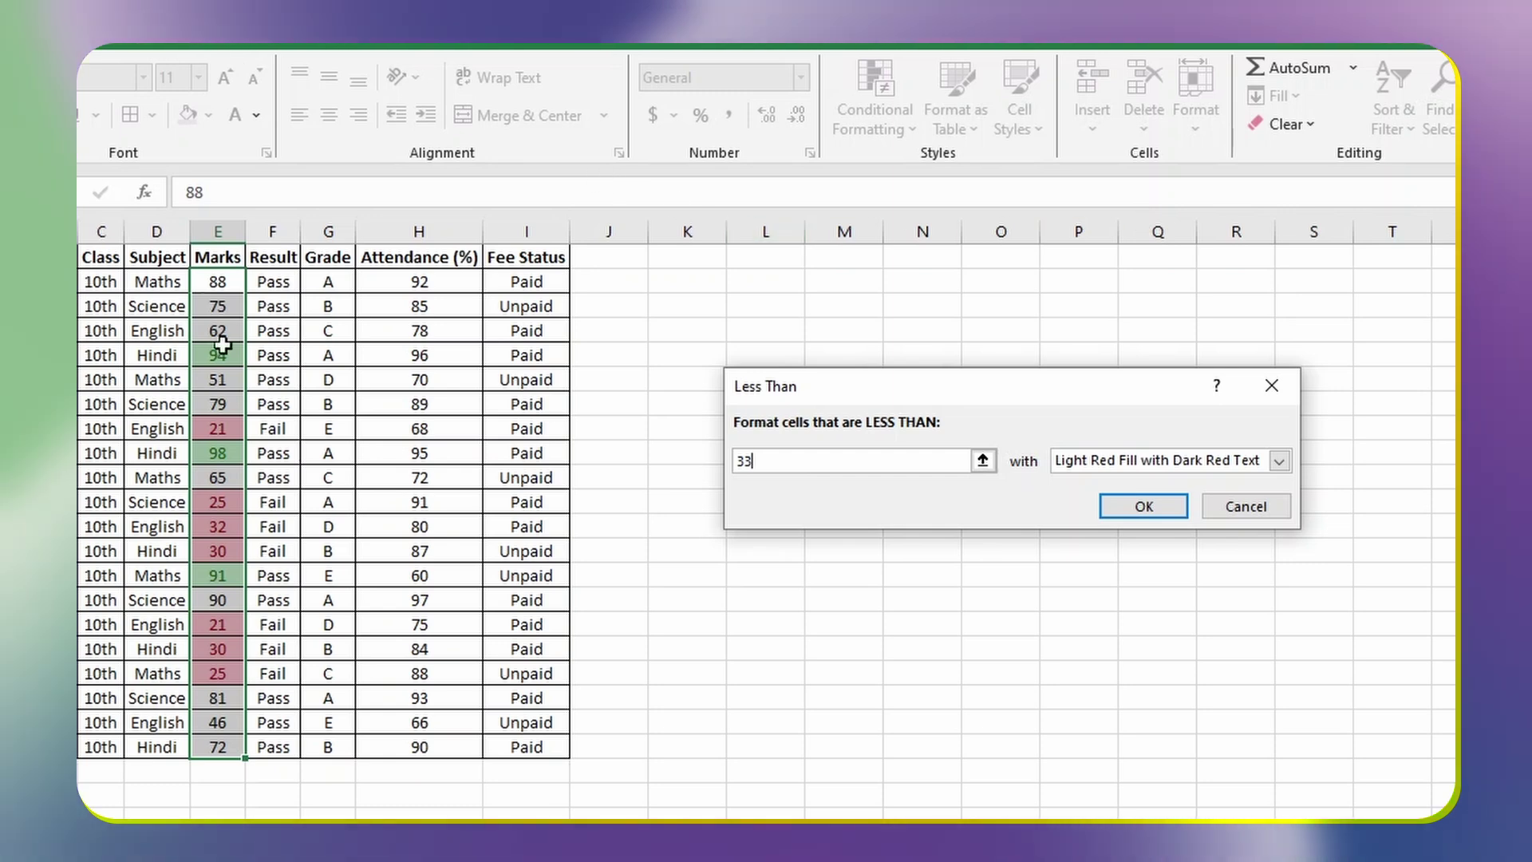
click(1142, 507)
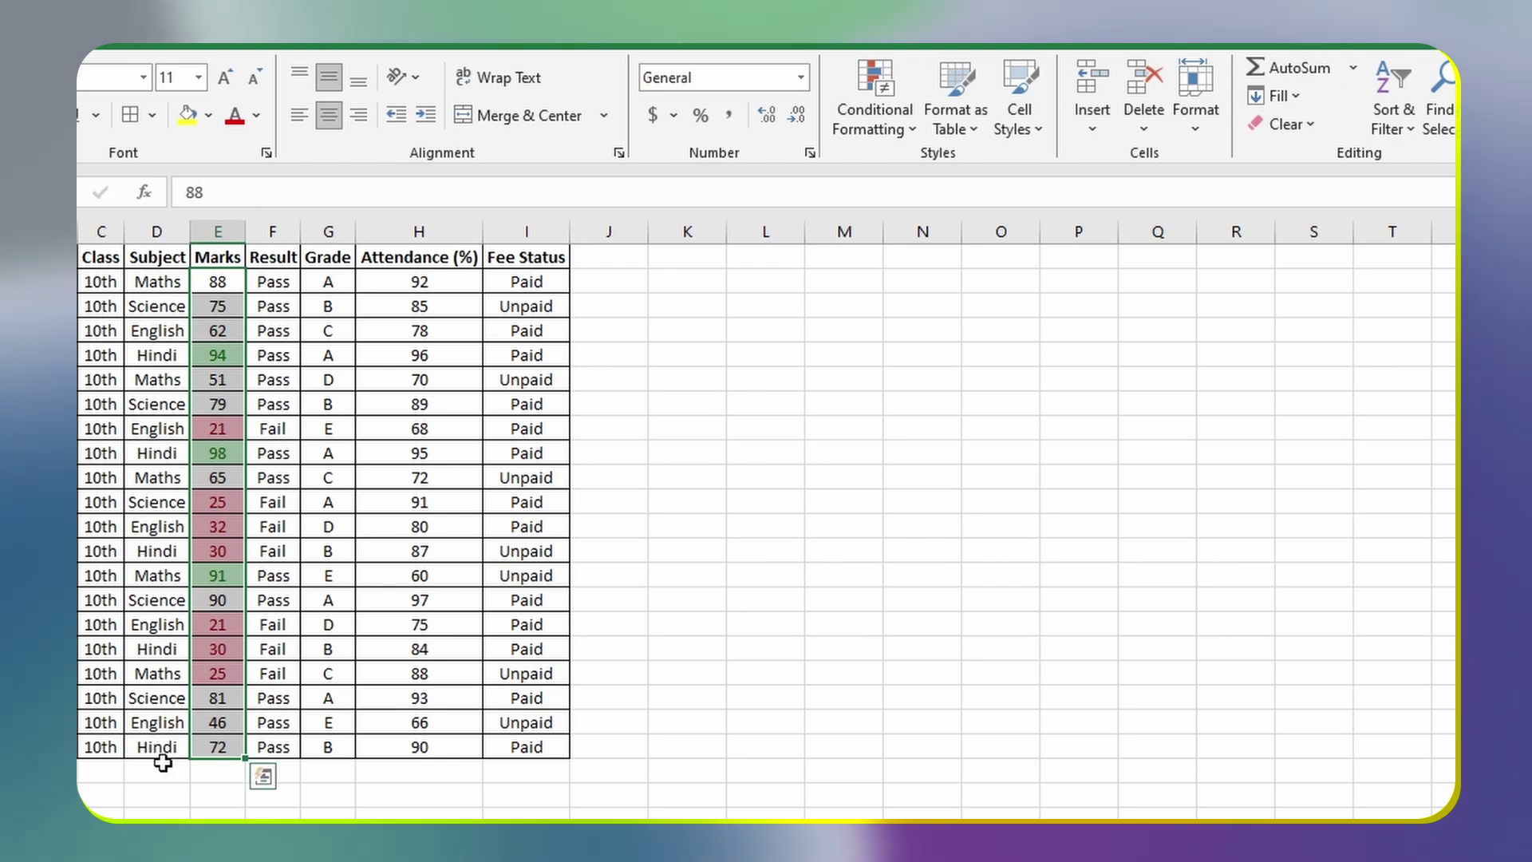
click(219, 303)
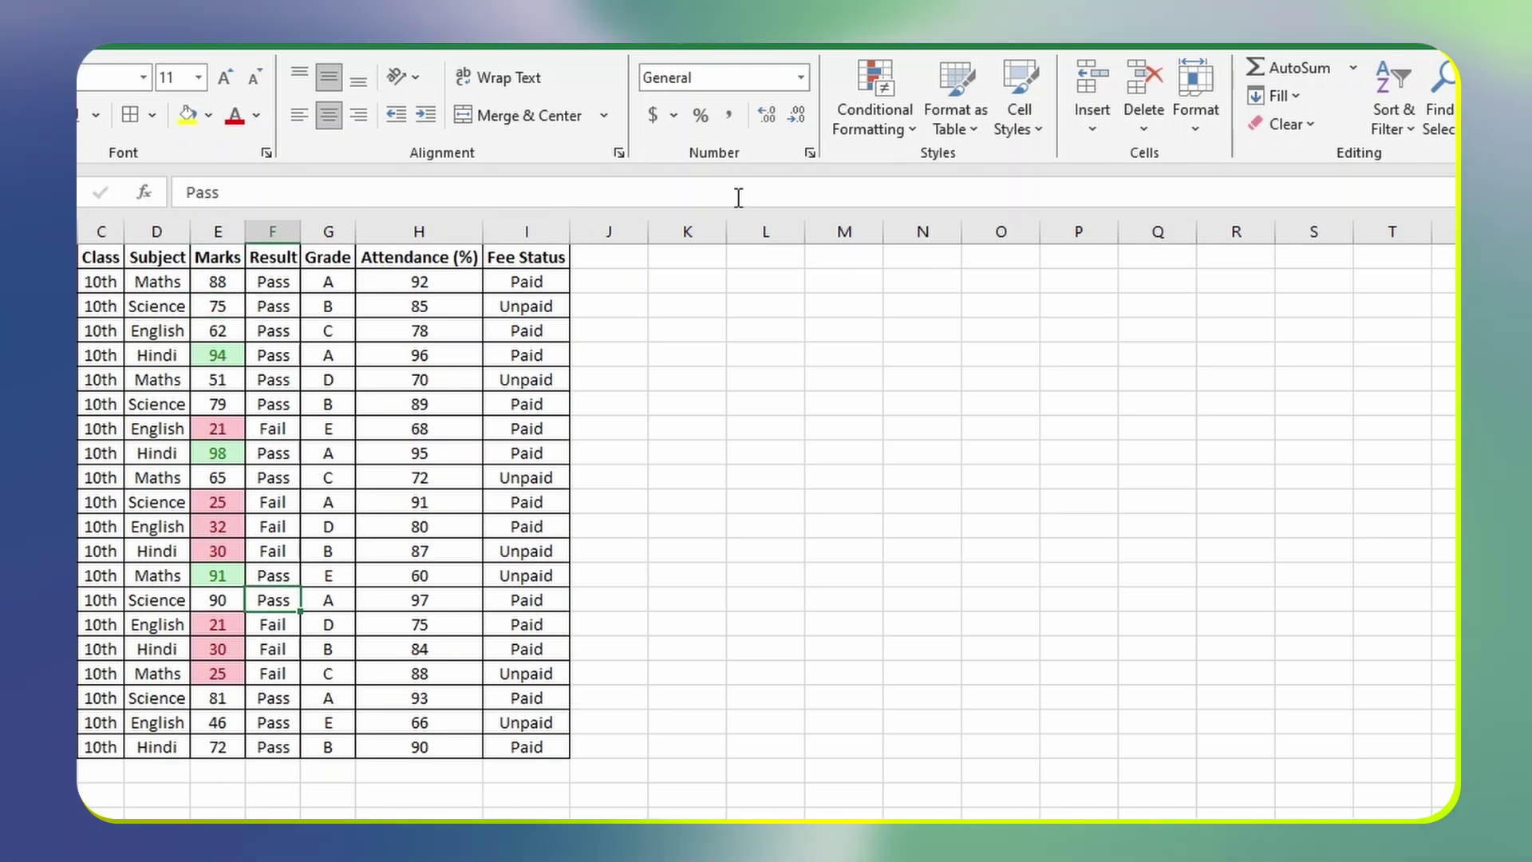
click(875, 120)
mouse_move(949, 167)
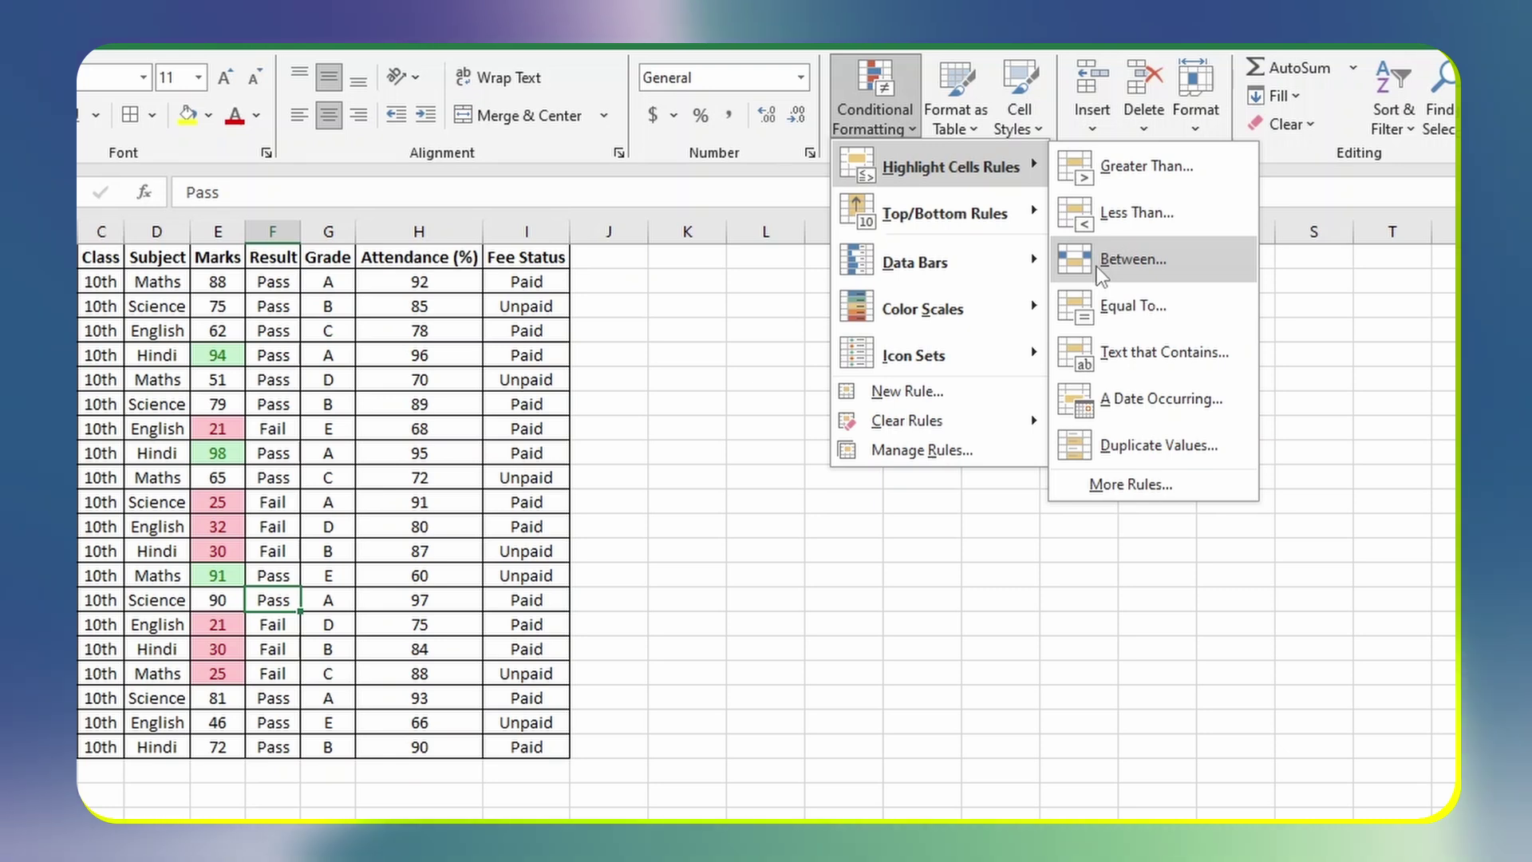
click(422, 319)
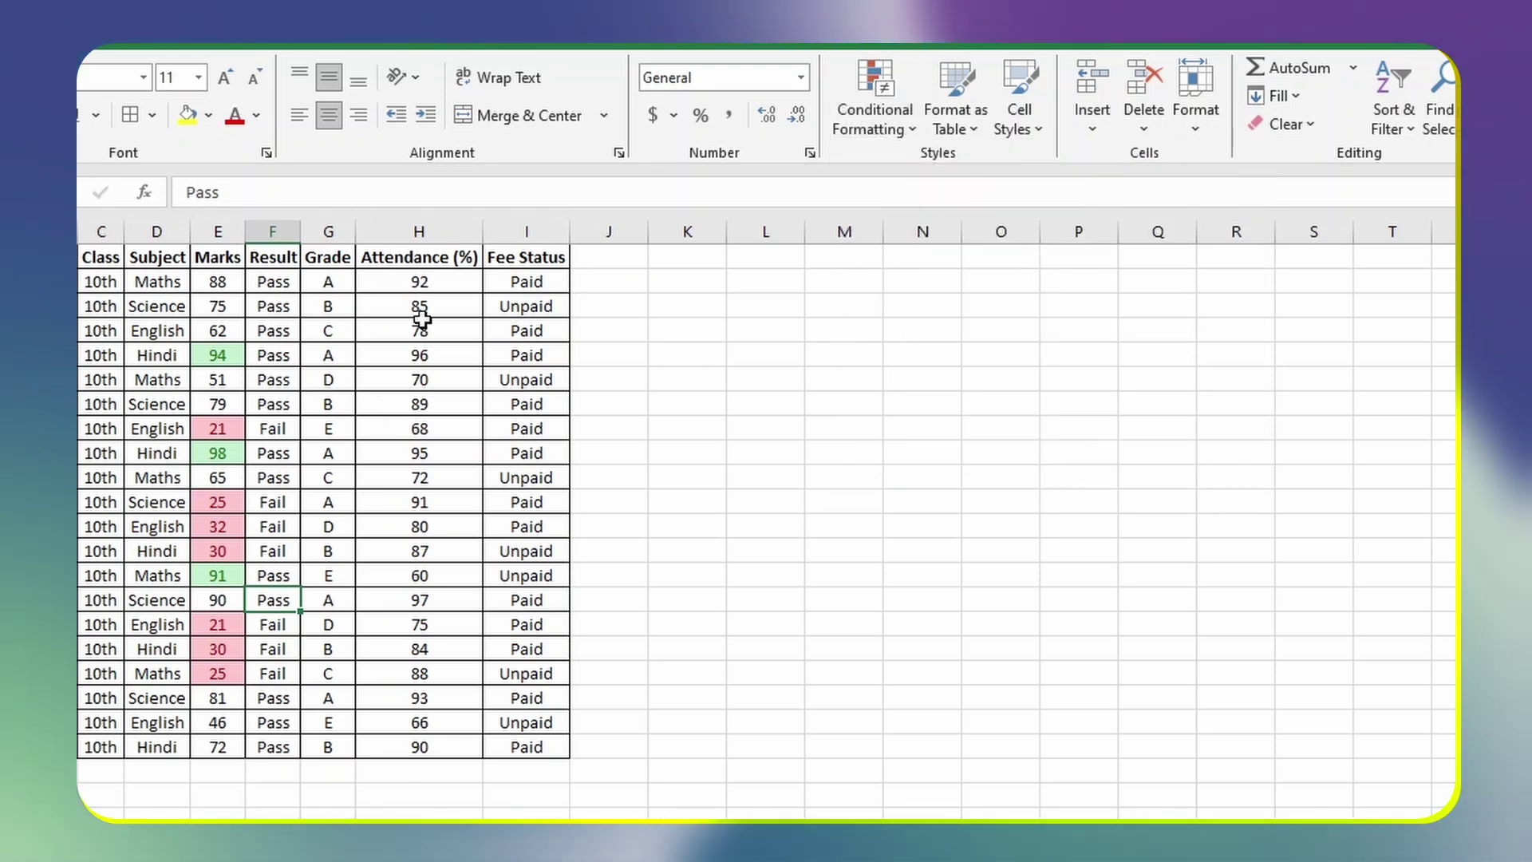
Step: Start a Between rule on the attendance values in H2:H21 with limits of 75 and 85
drag(427, 284, 421, 749)
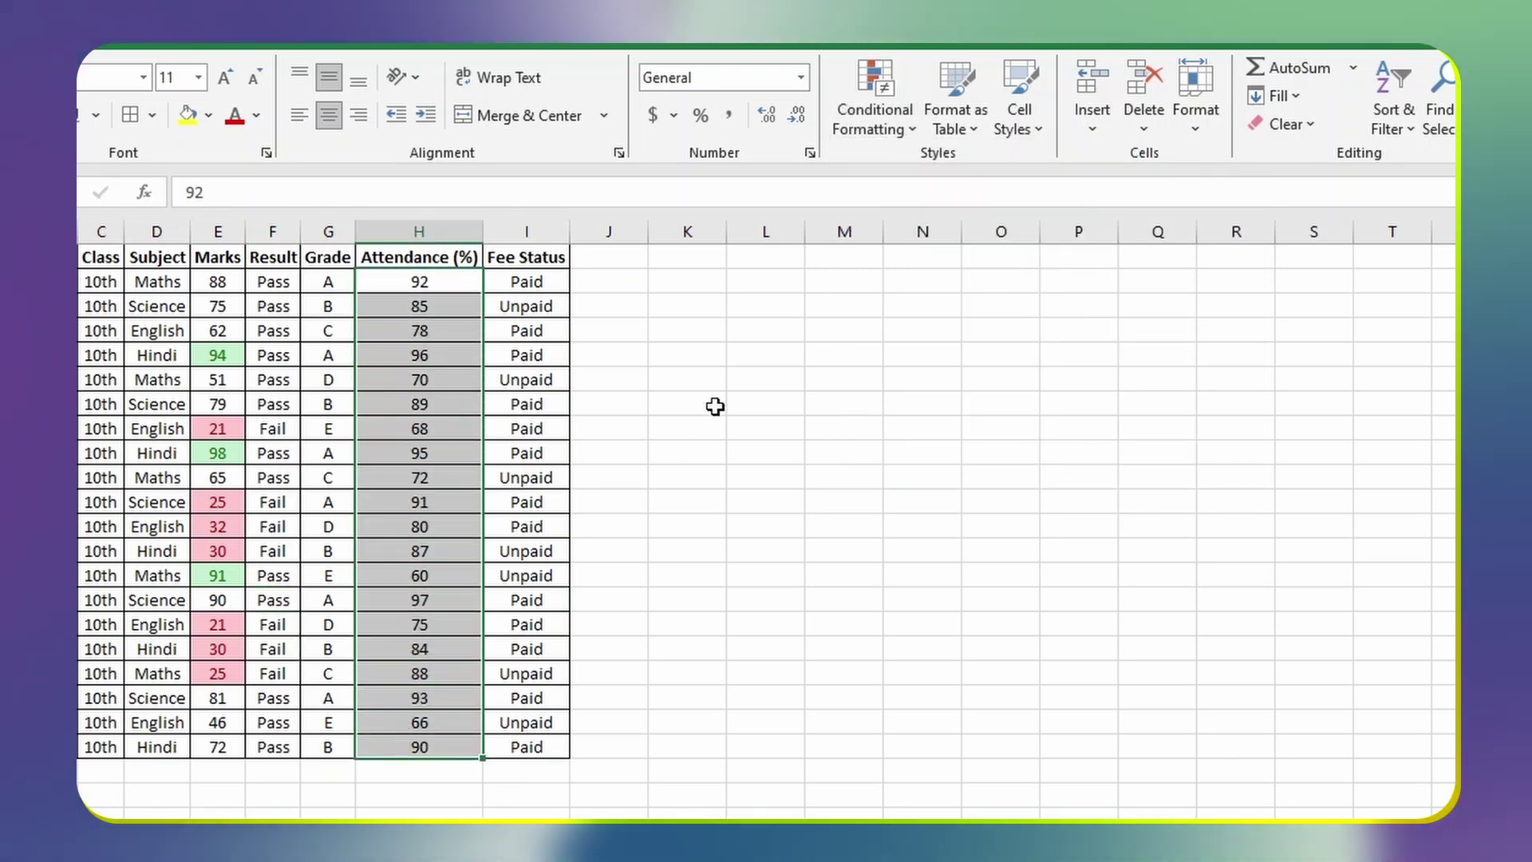
click(875, 99)
click(1125, 268)
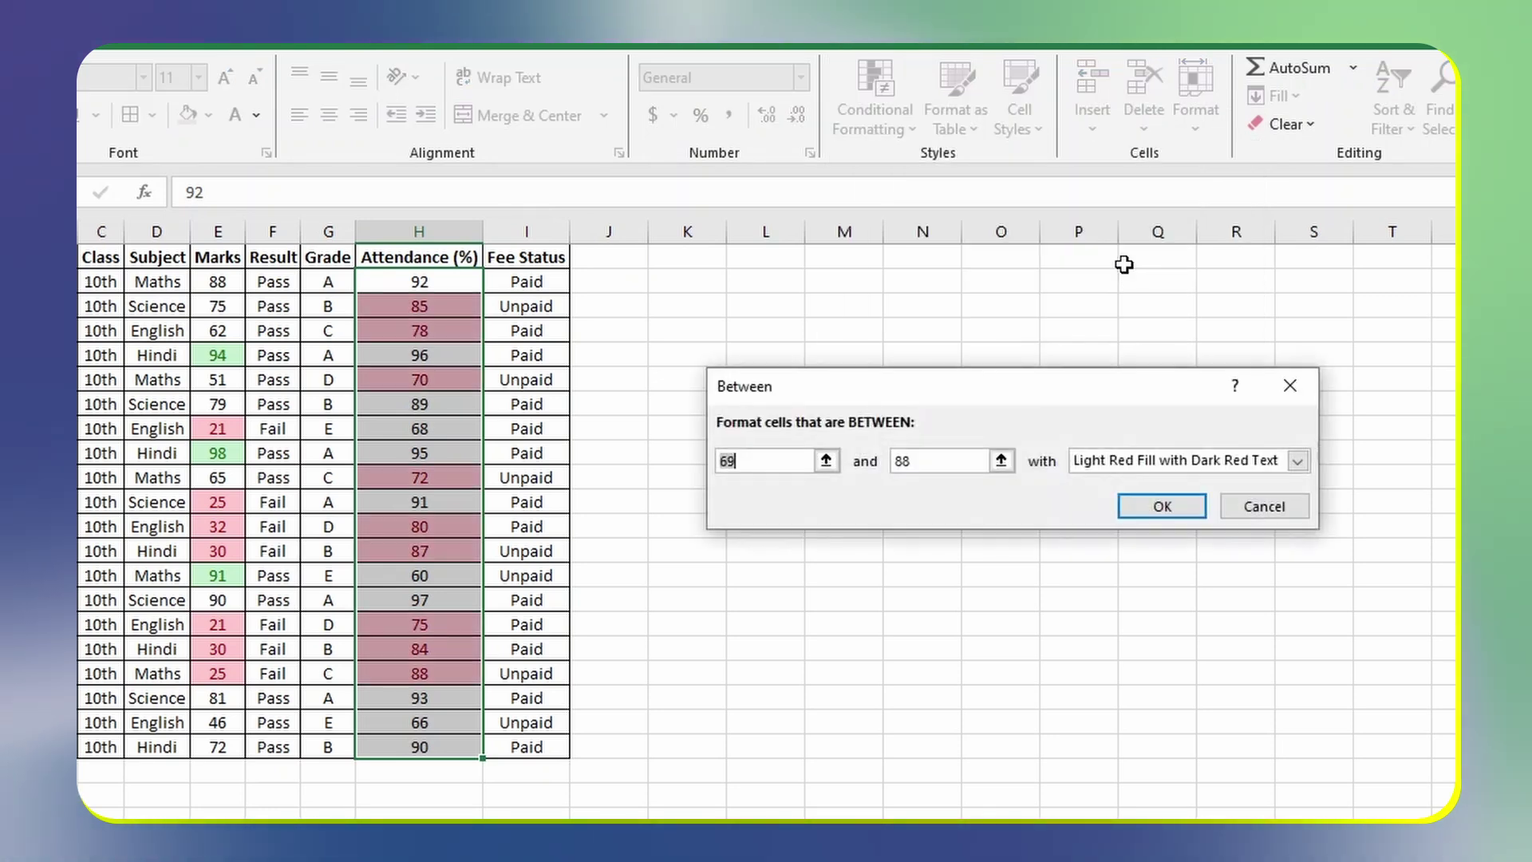
text(75)
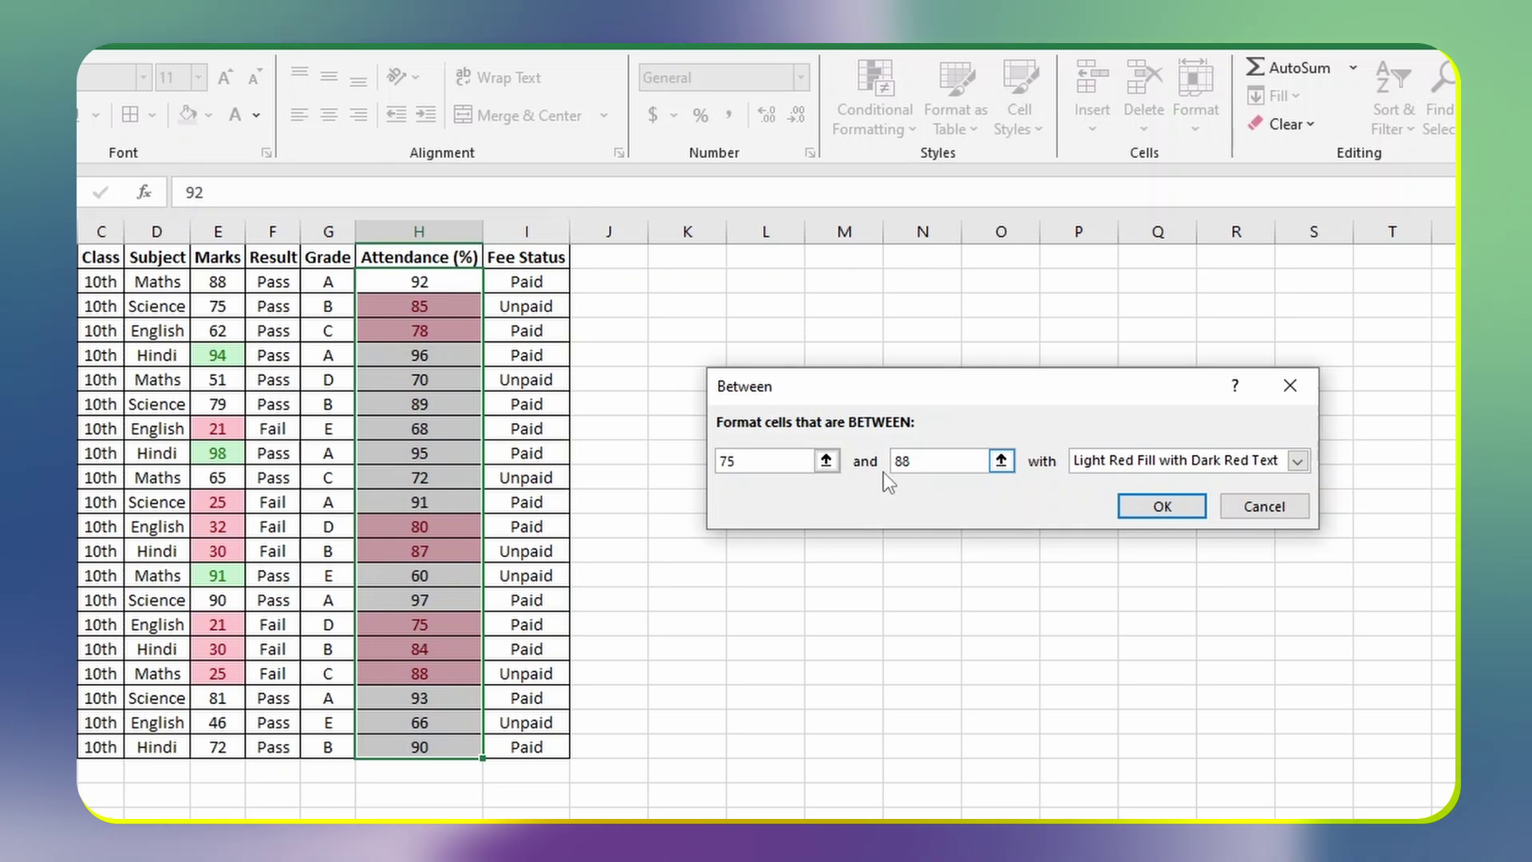
key(BackSpace)
key(BackSpace)
text(85)
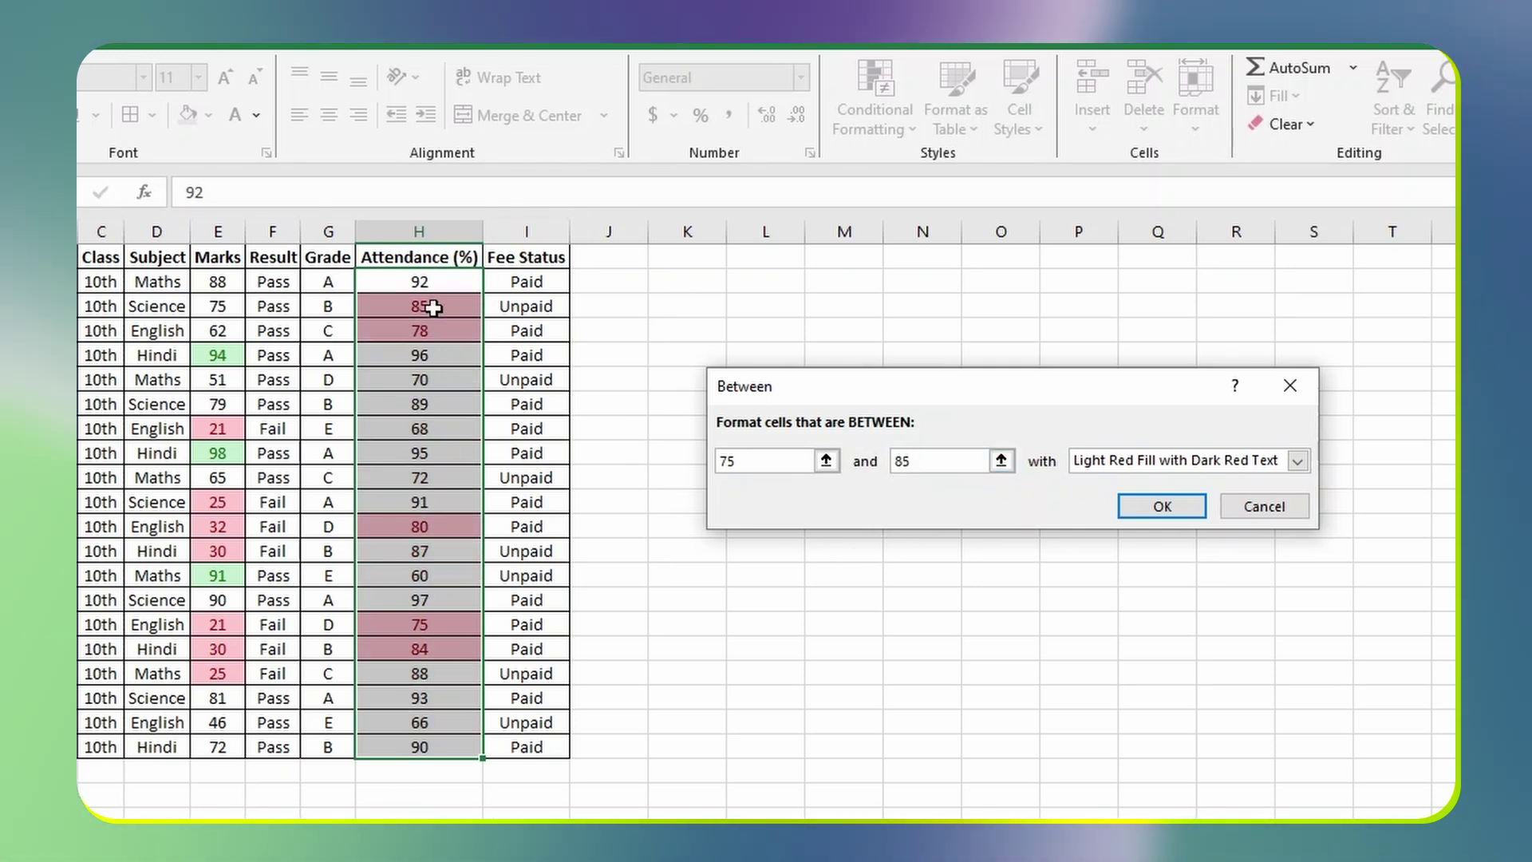
Step: Preview Yellow Fill with Dark Yellow Text, choose a custom format with red fill instead, and apply the Between rule
click(1194, 471)
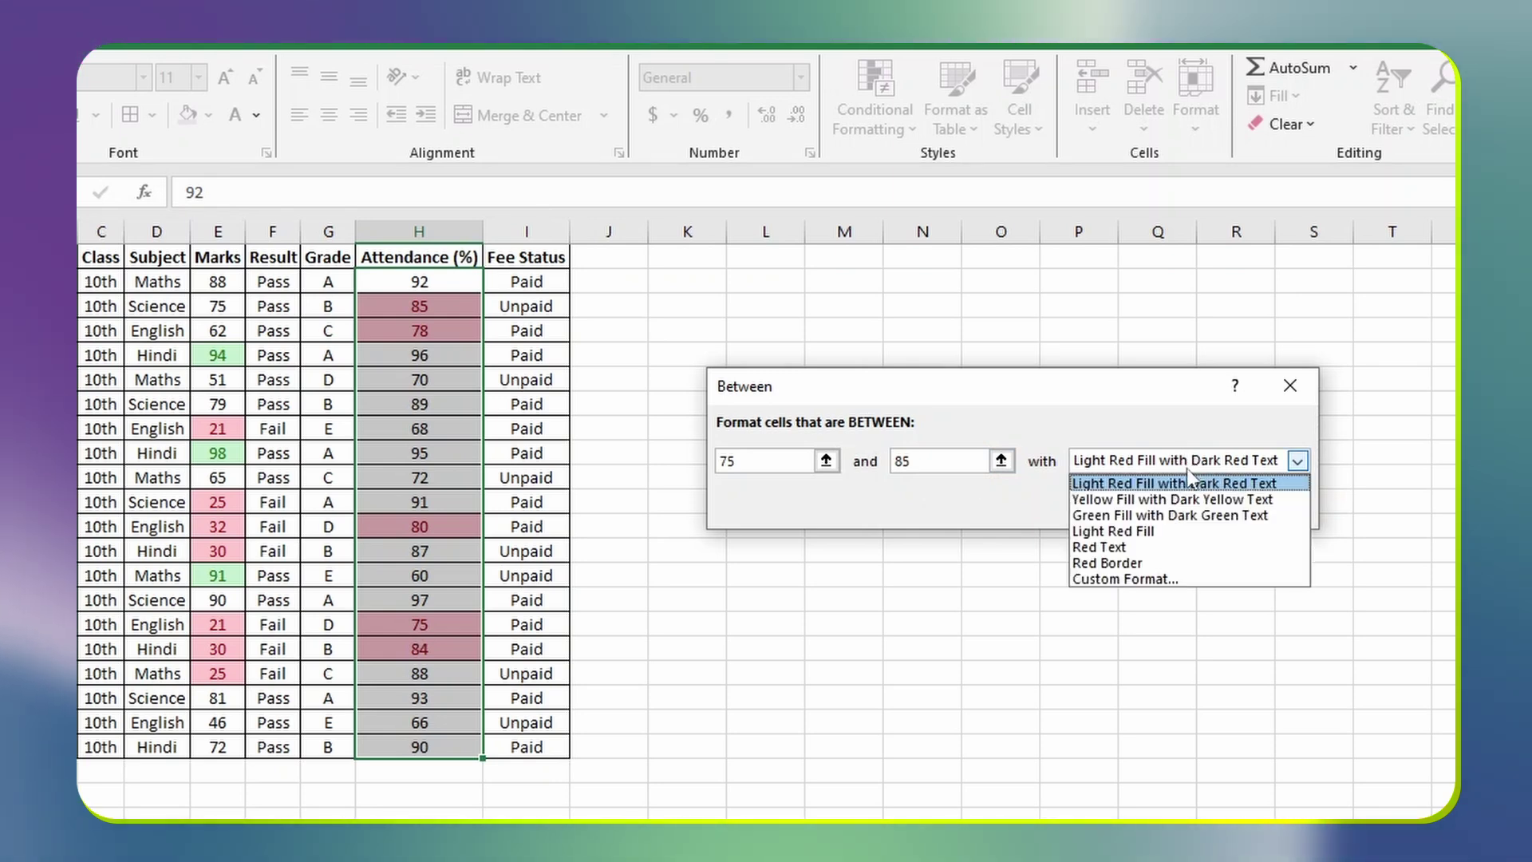
click(1143, 500)
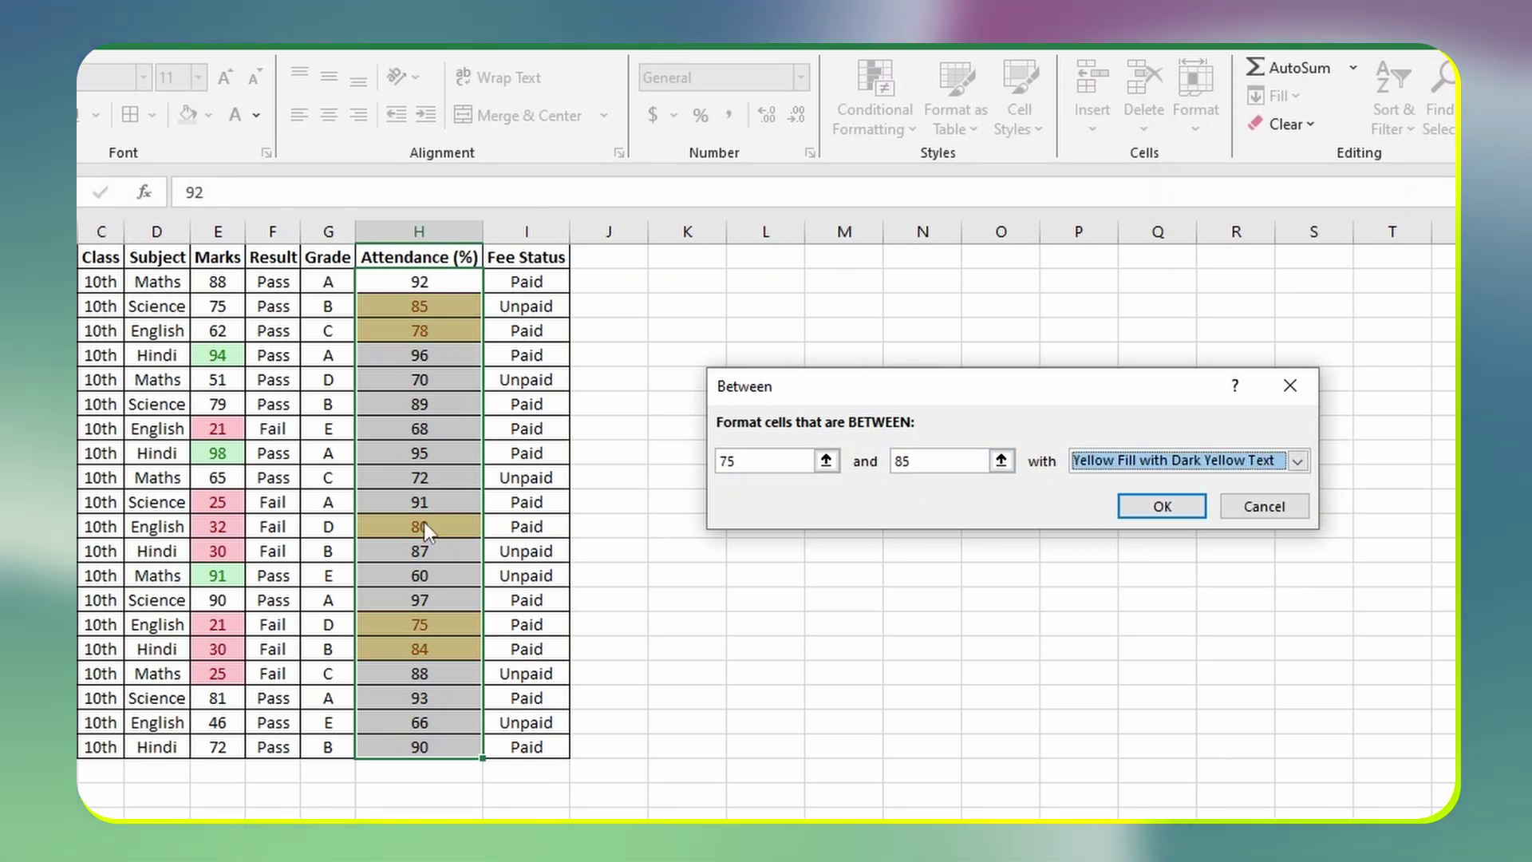
click(1117, 466)
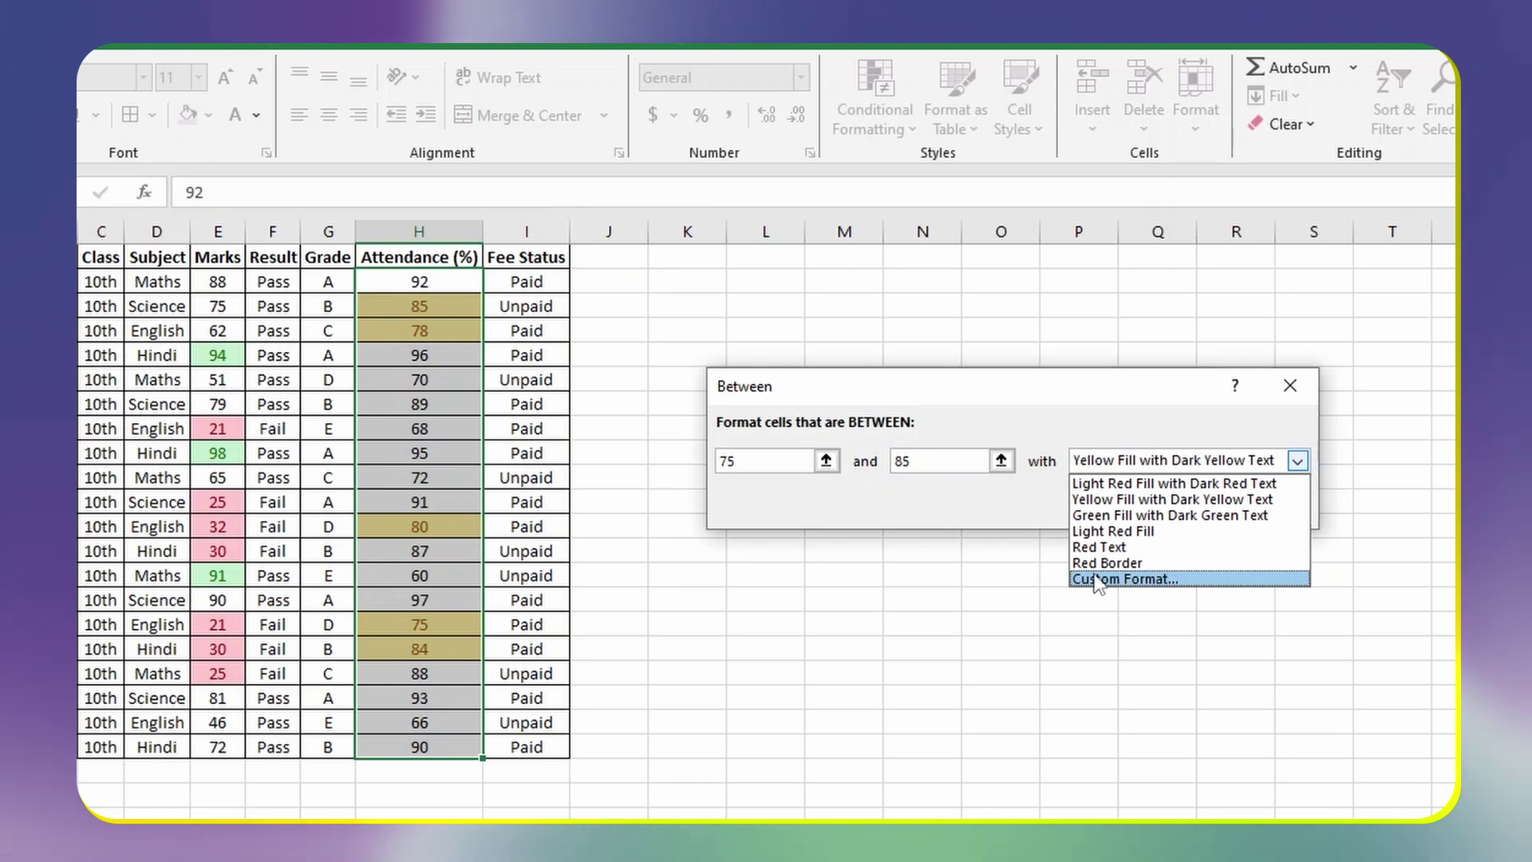
click(1085, 580)
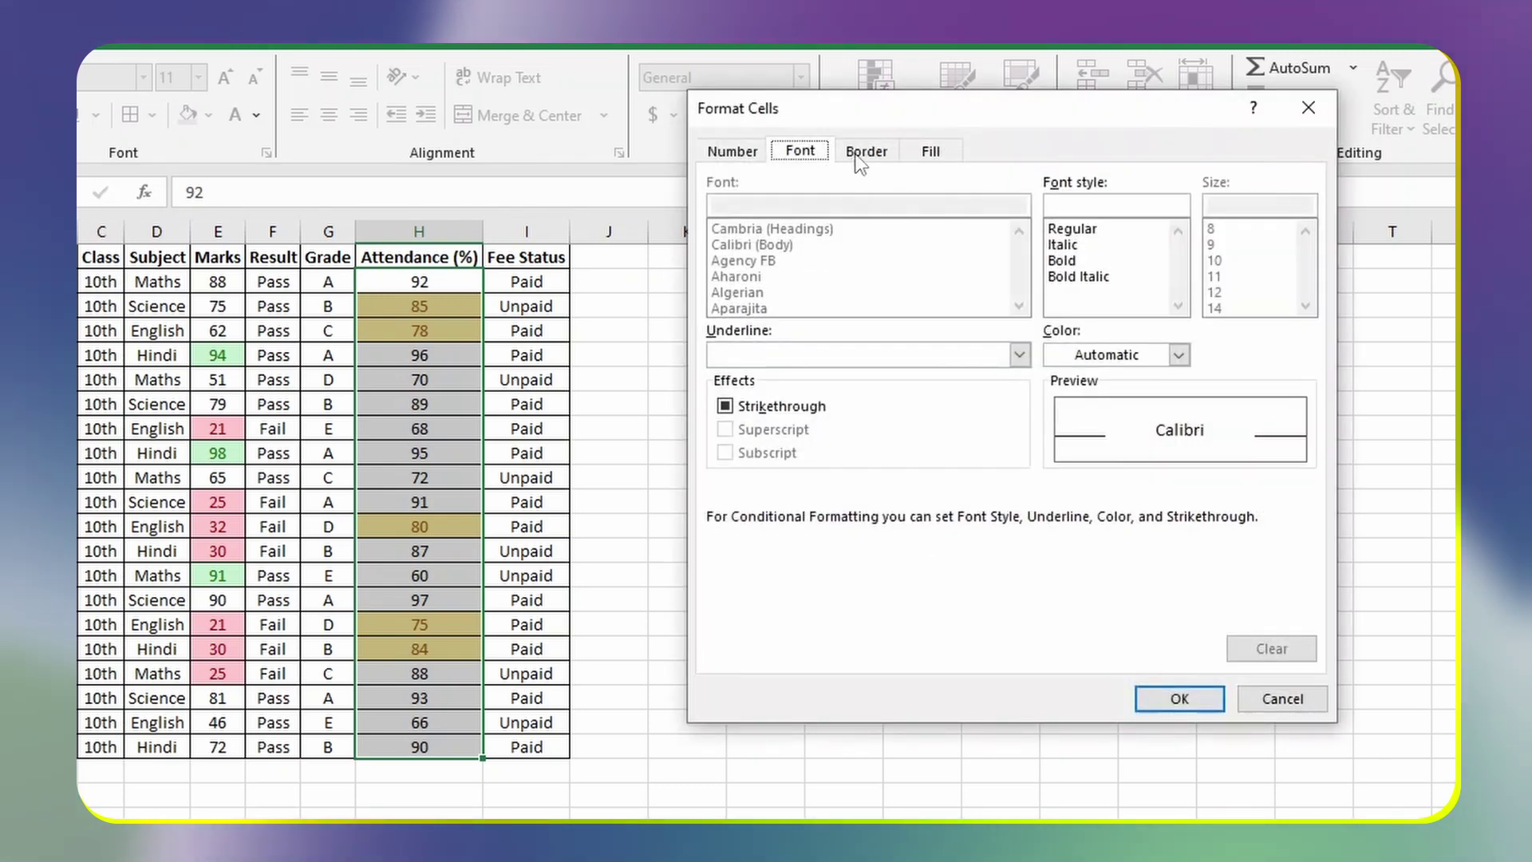
click(862, 153)
click(932, 153)
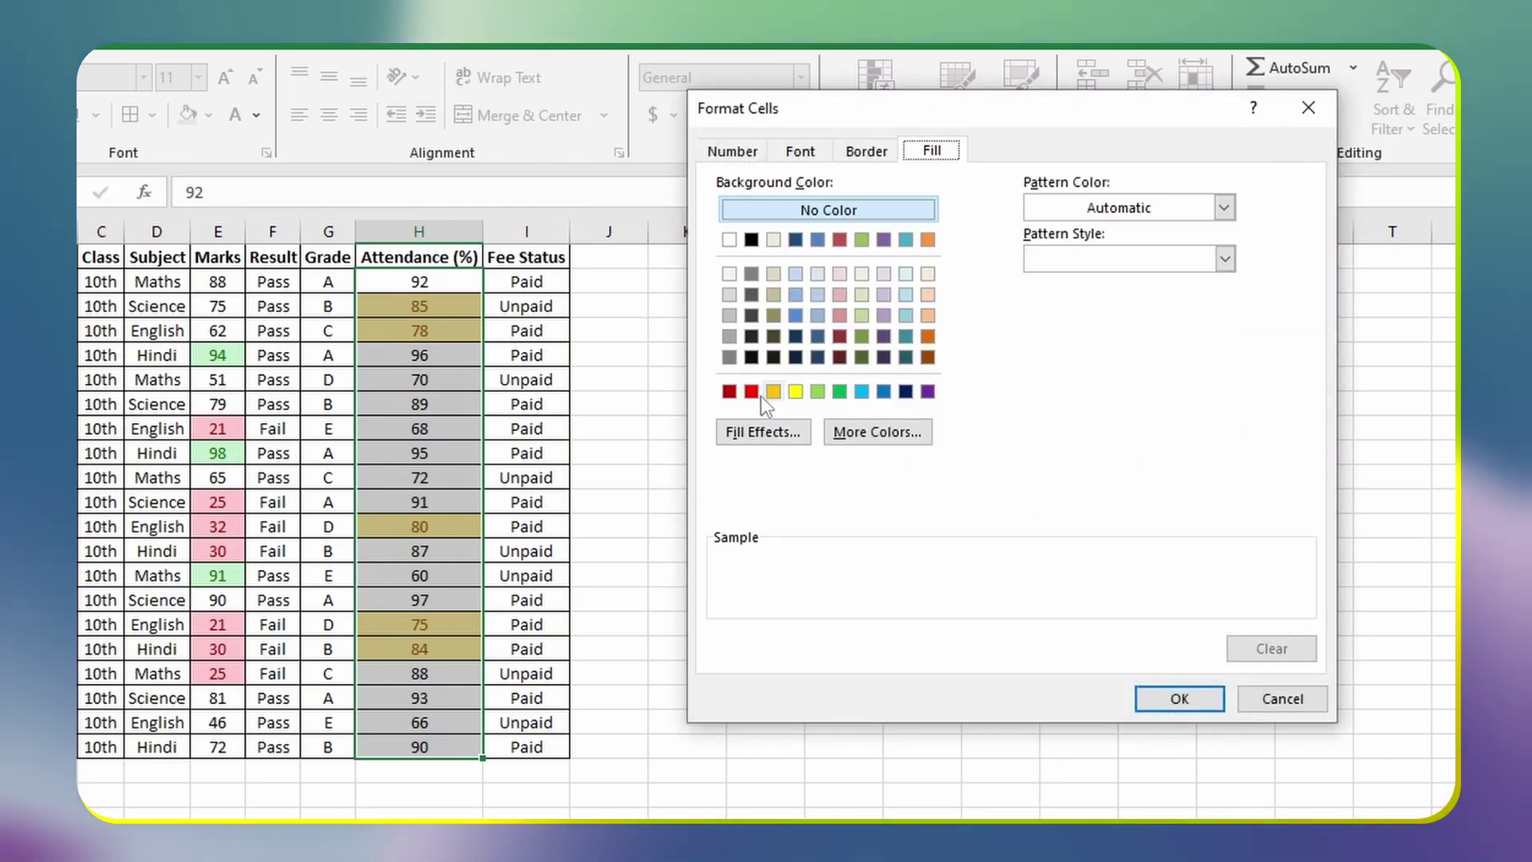
click(751, 391)
click(1163, 701)
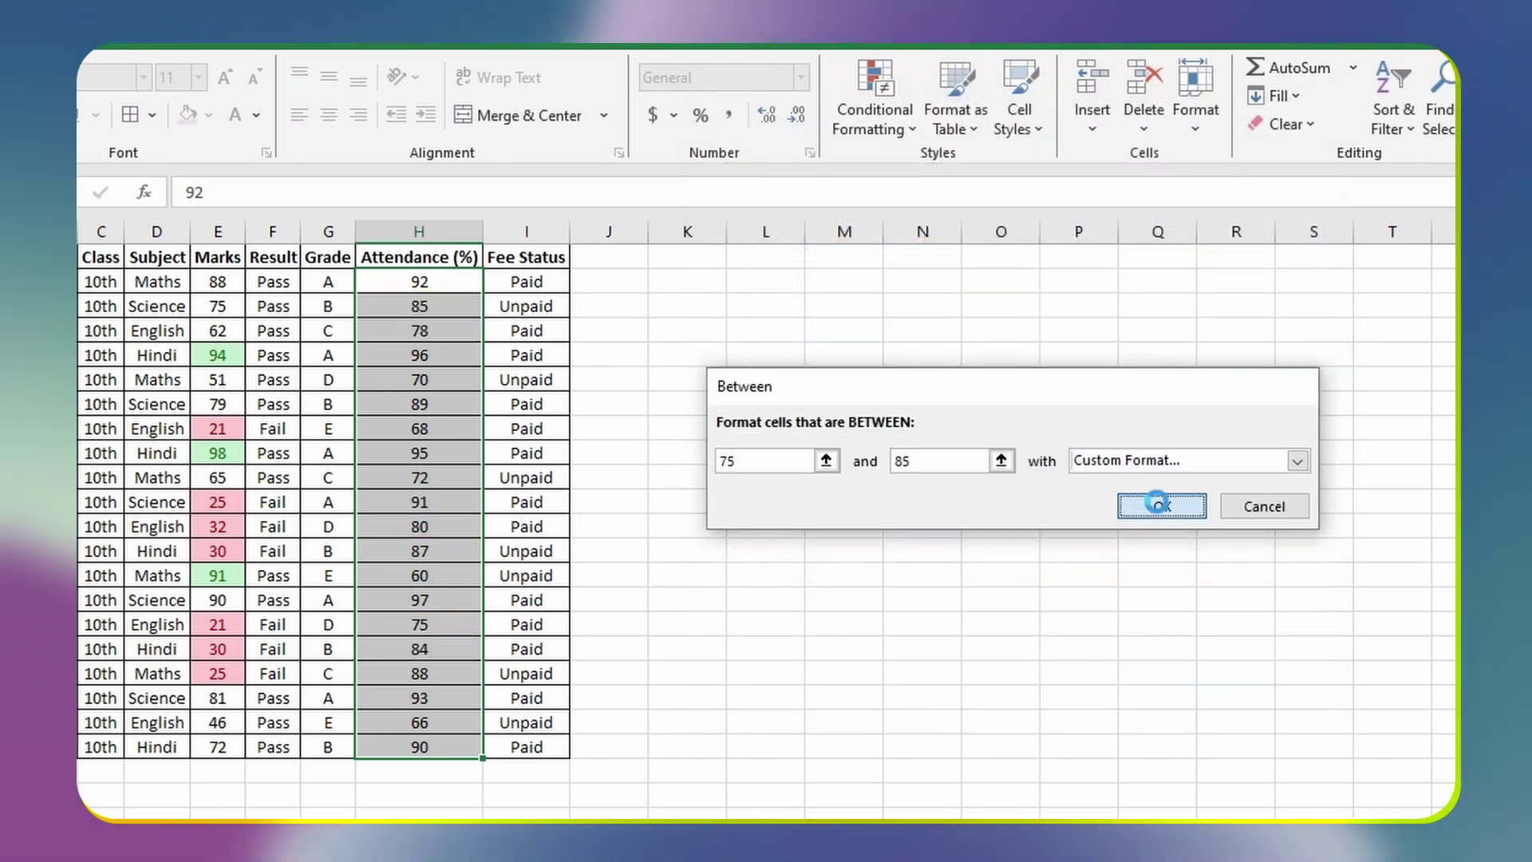
click(1161, 507)
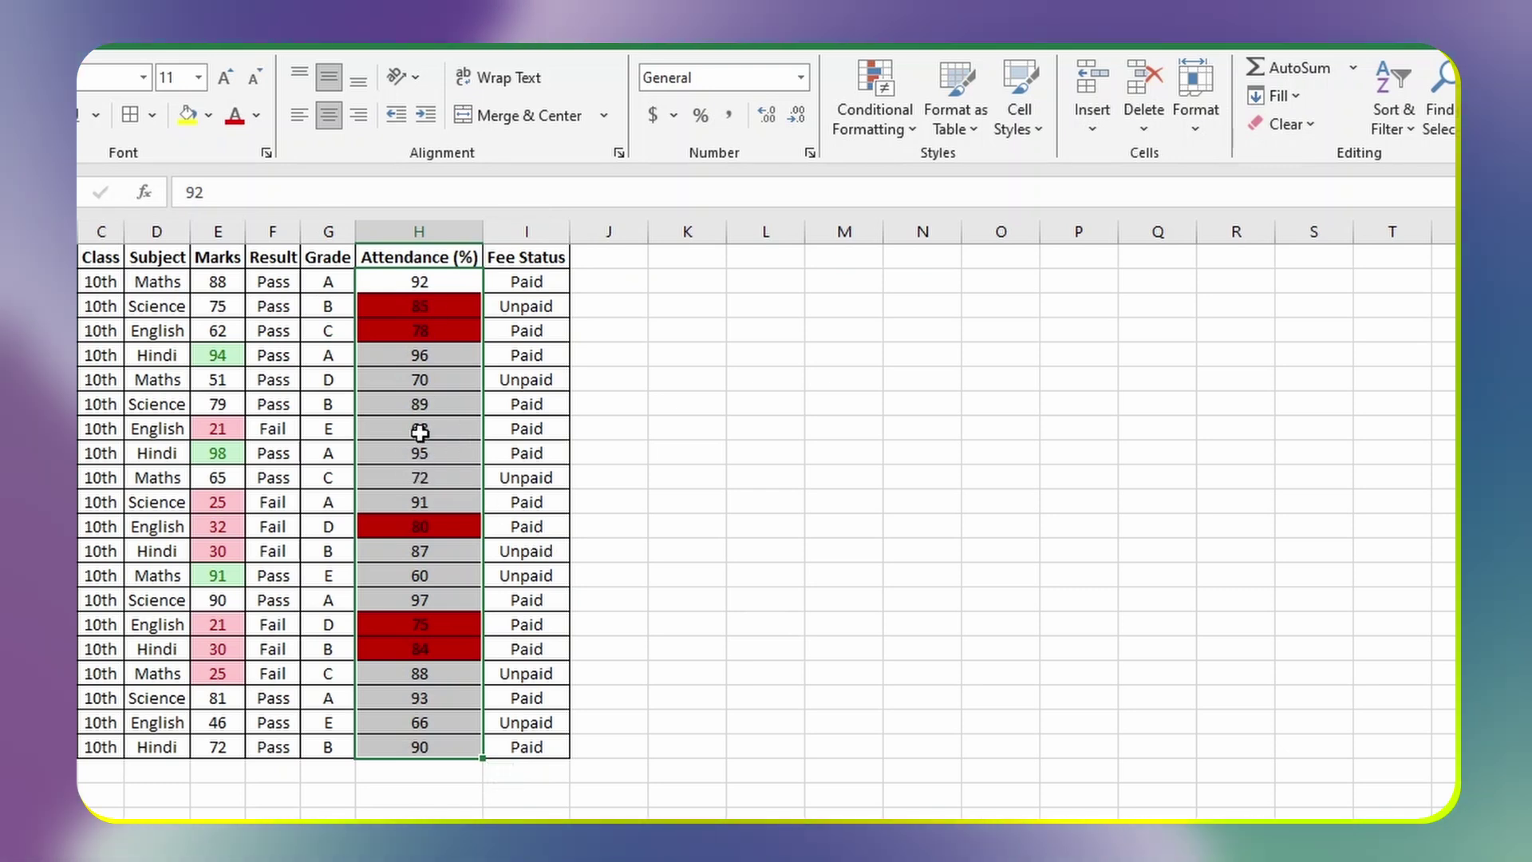
Step: Test the Between rule by changing the attendance in H7 to 76 and in H9 to 86
click(429, 407)
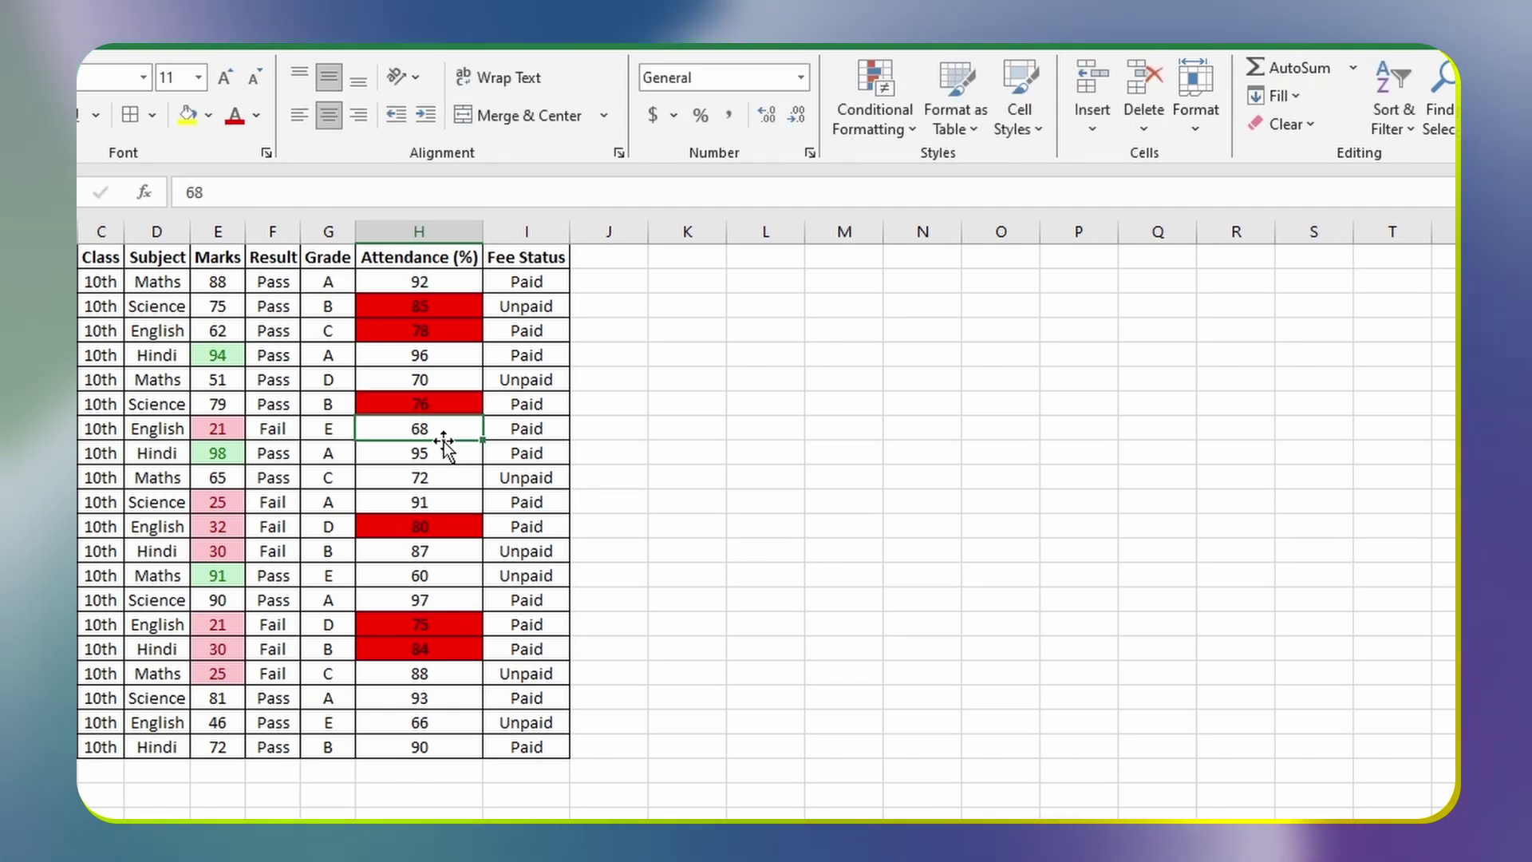
key(Down)
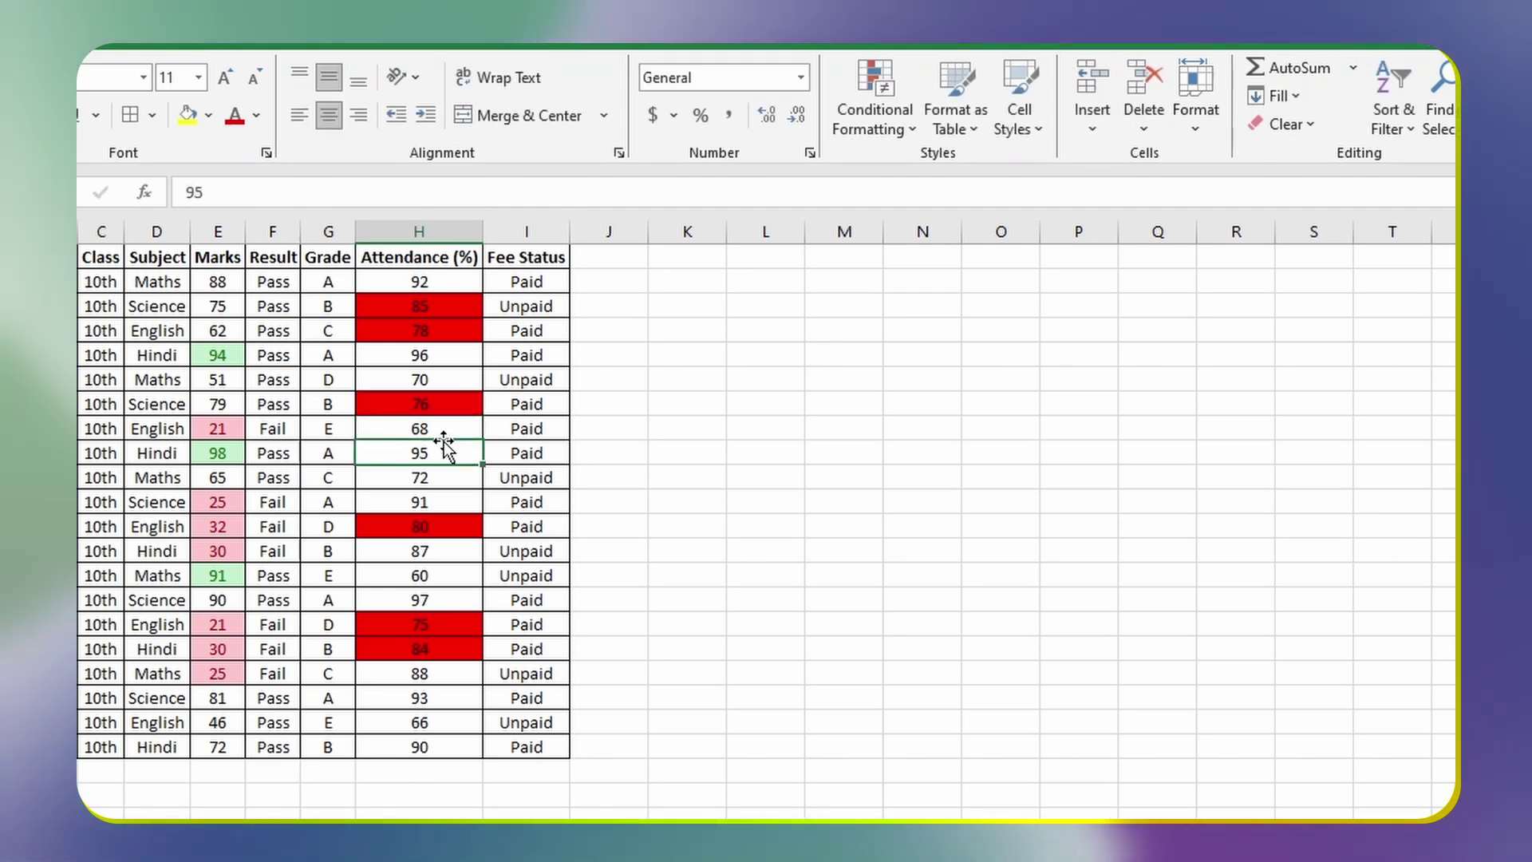
text(86)
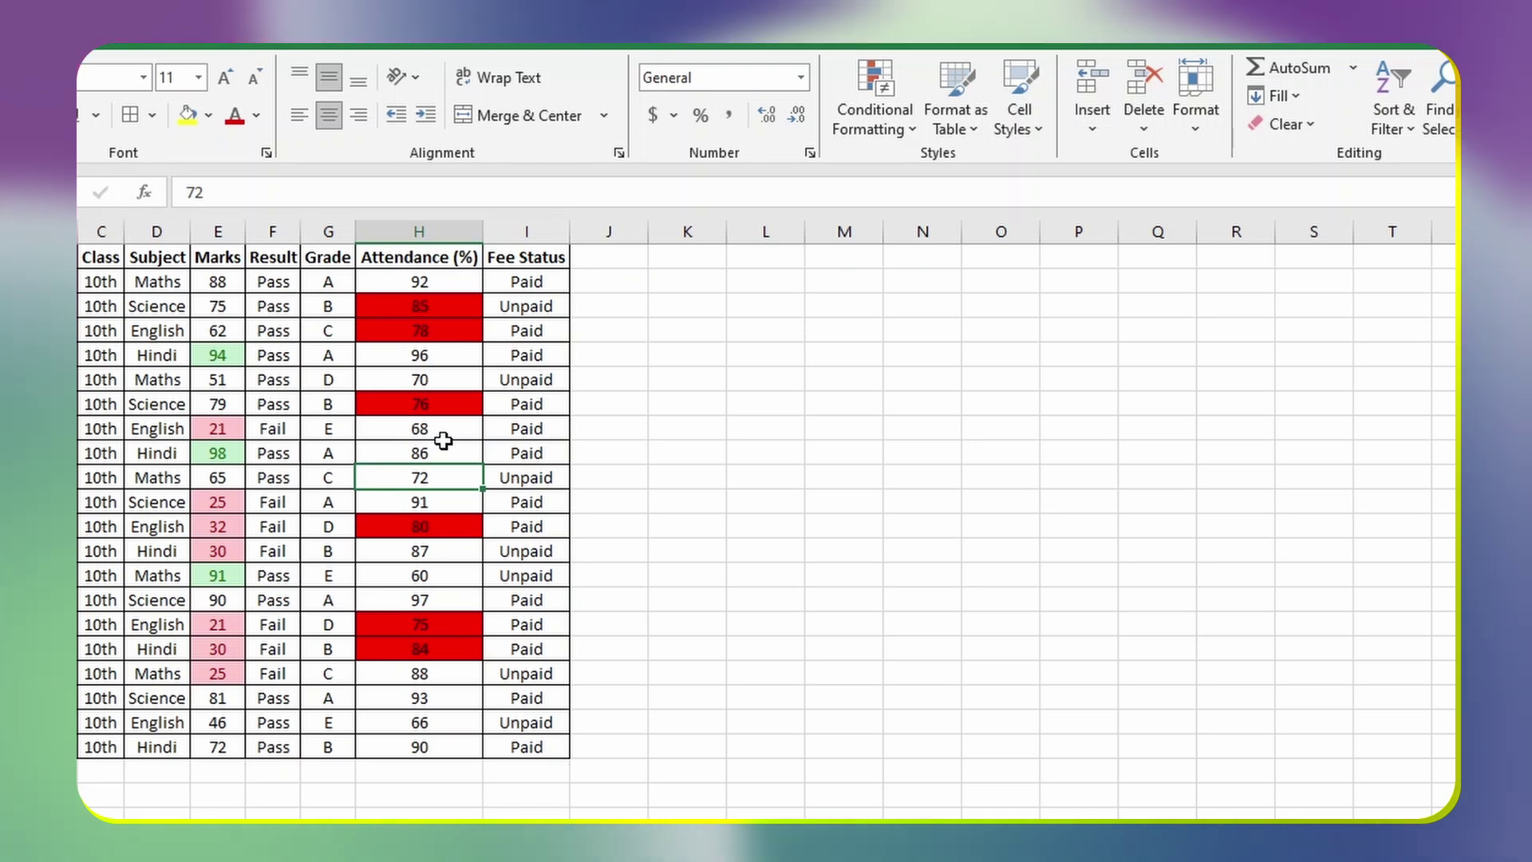
Step: Change the attendance in H10 to 76, in H11 to 84 and in H14 to 85
text(76)
key(Return)
text(84)
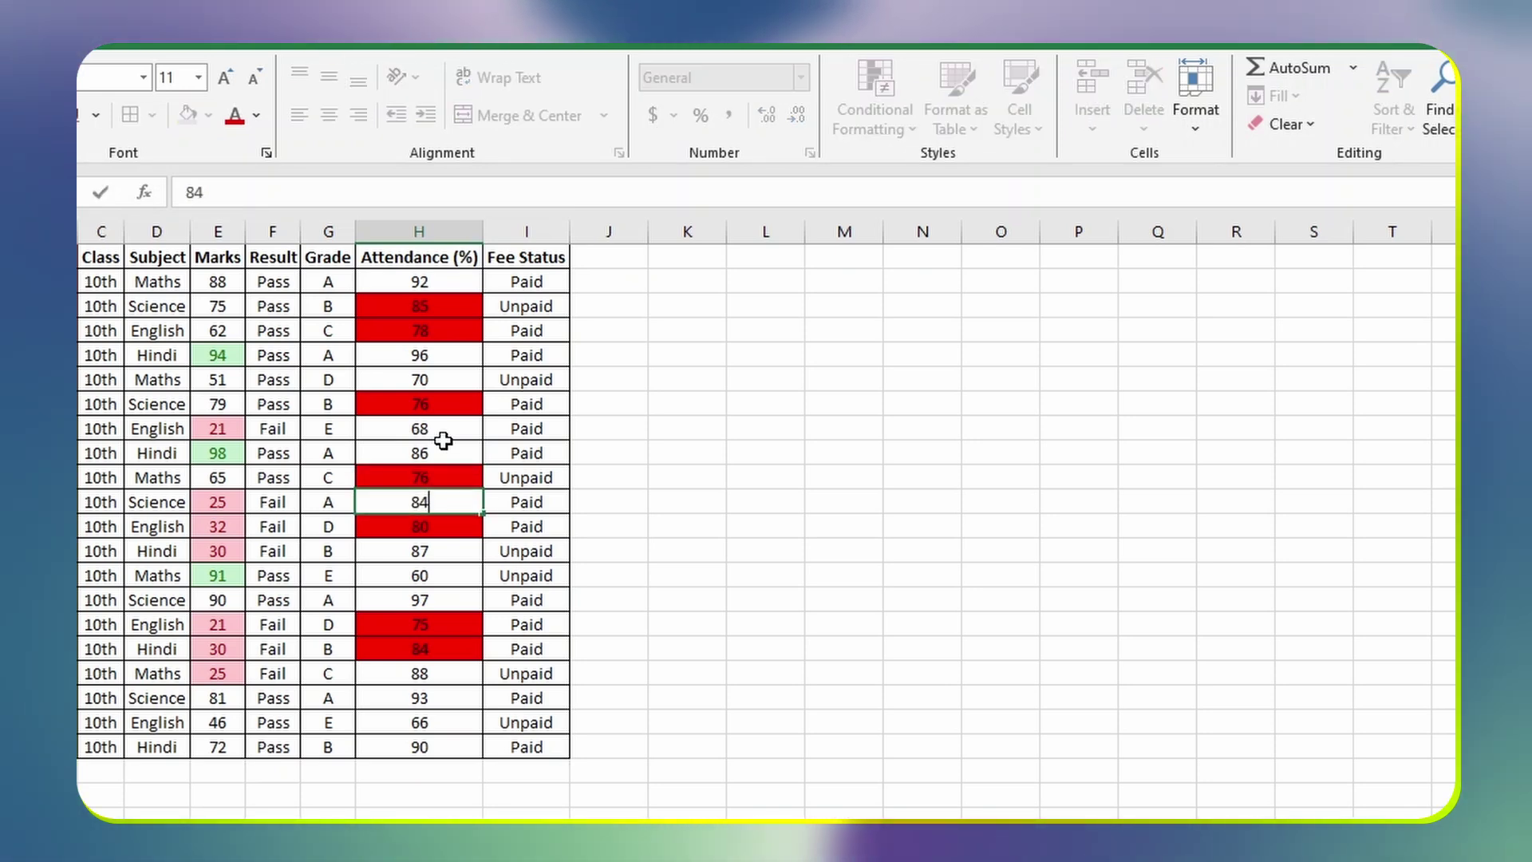
key(Return)
key(Return)
key(Return)
text(85)
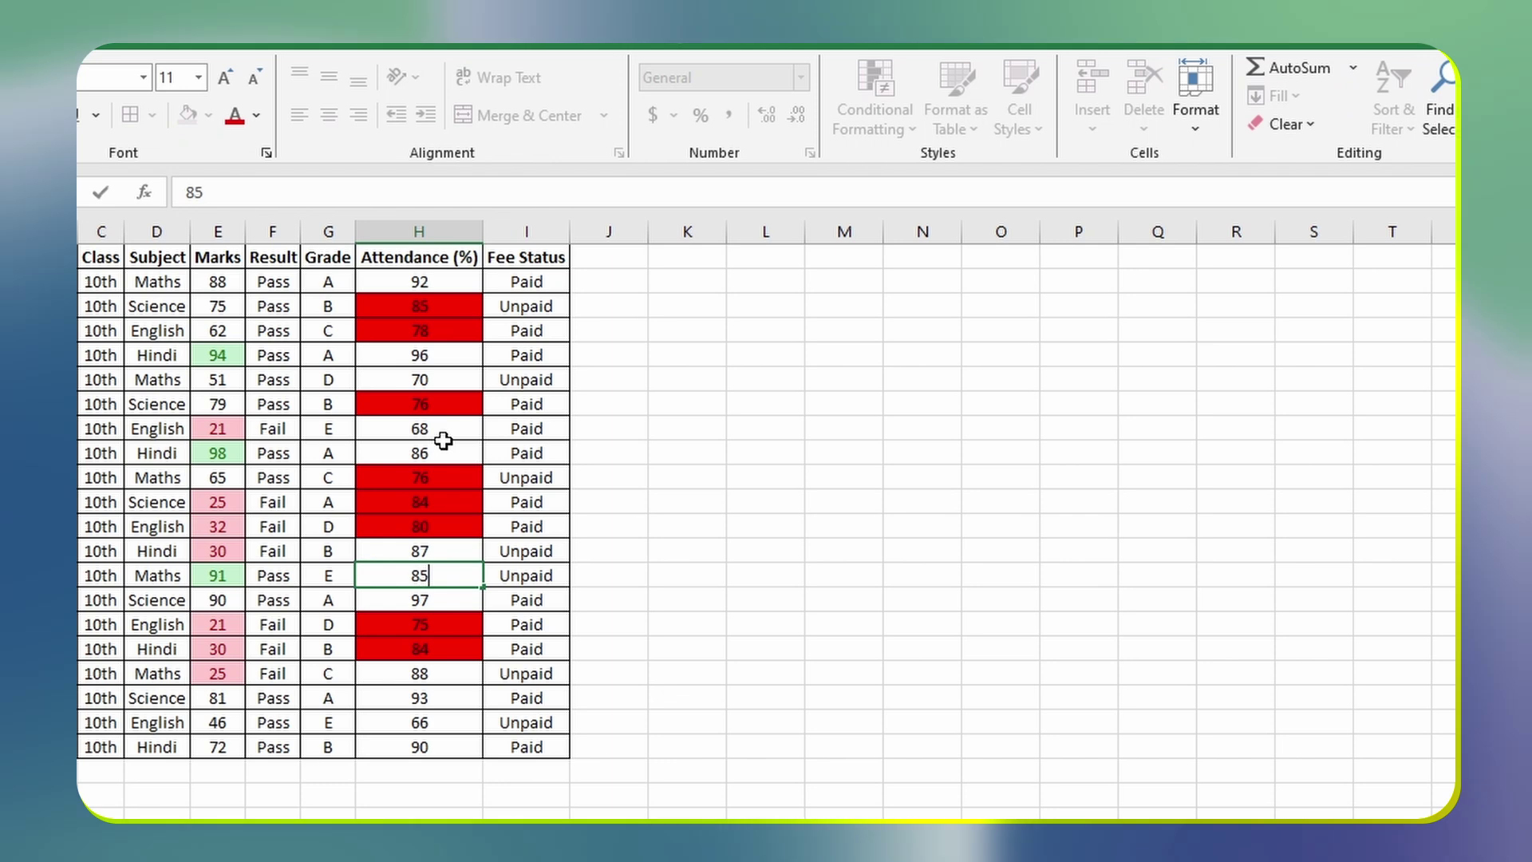
key(Return)
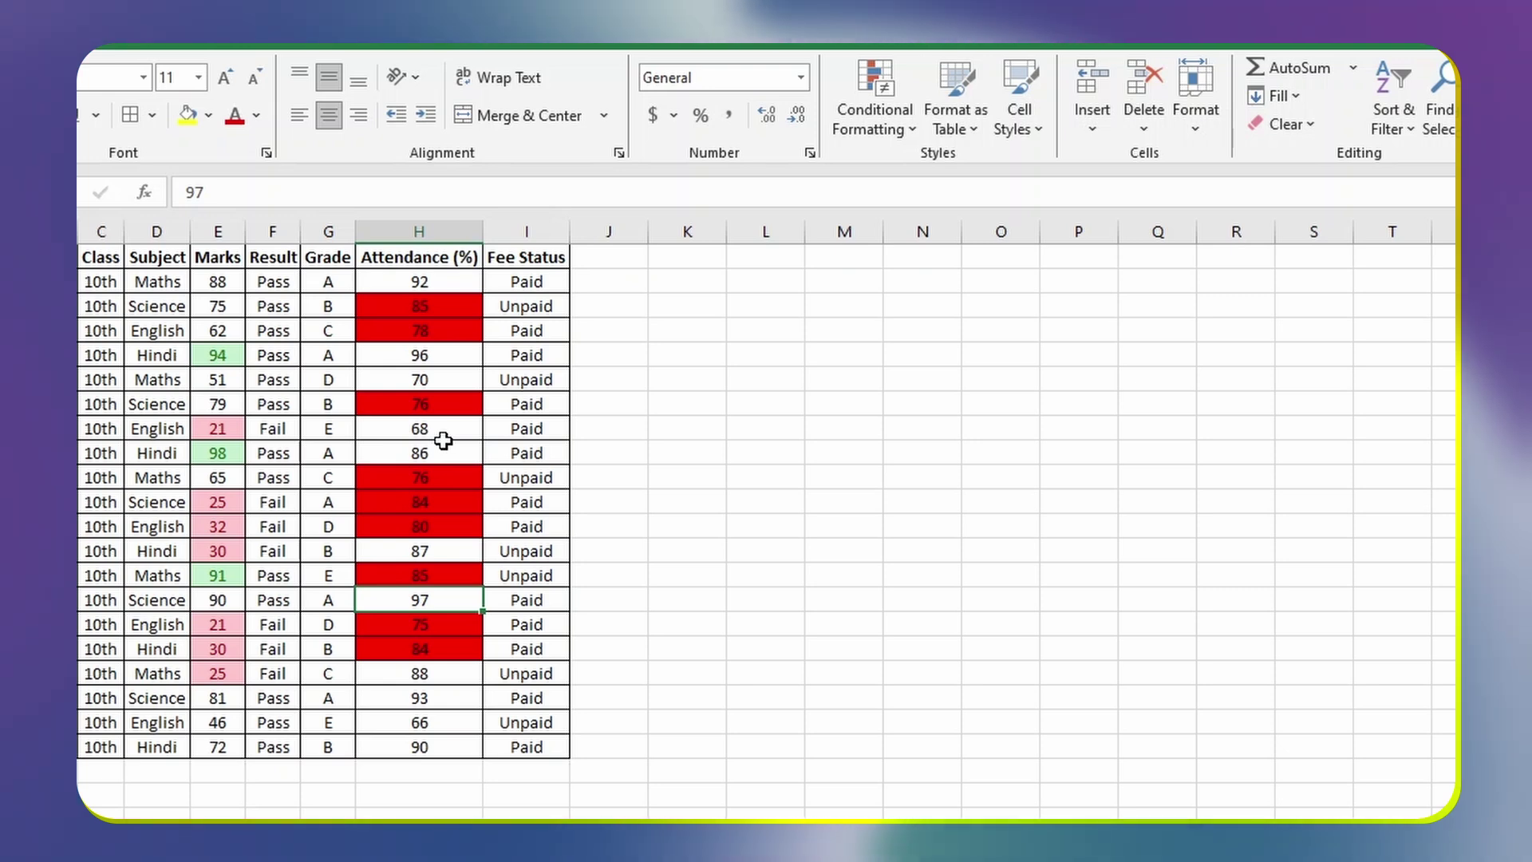
click(881, 99)
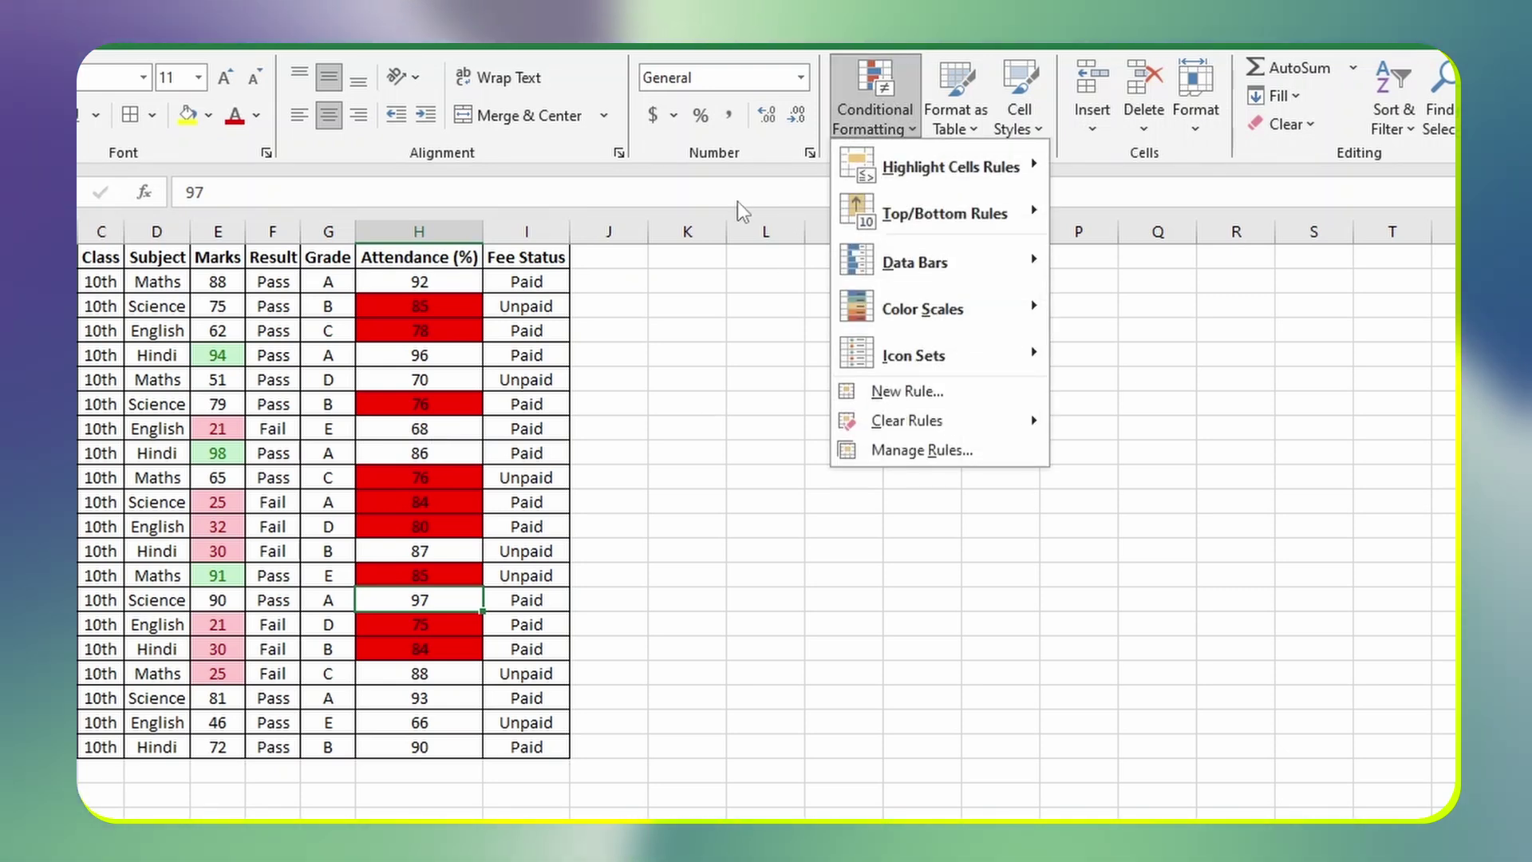
mouse_move(856, 190)
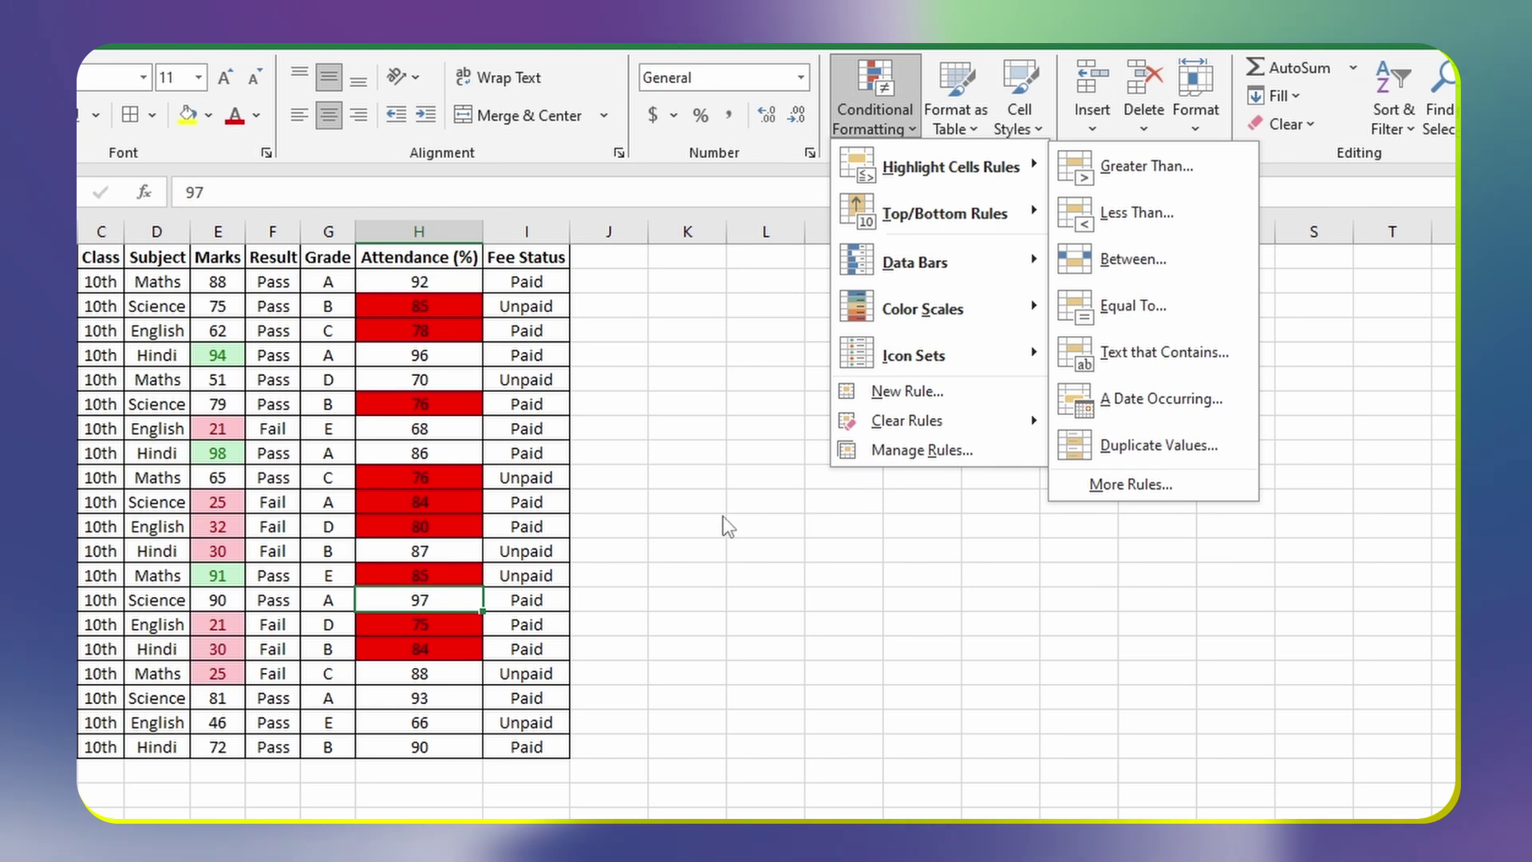
key(Escape)
key(Escape)
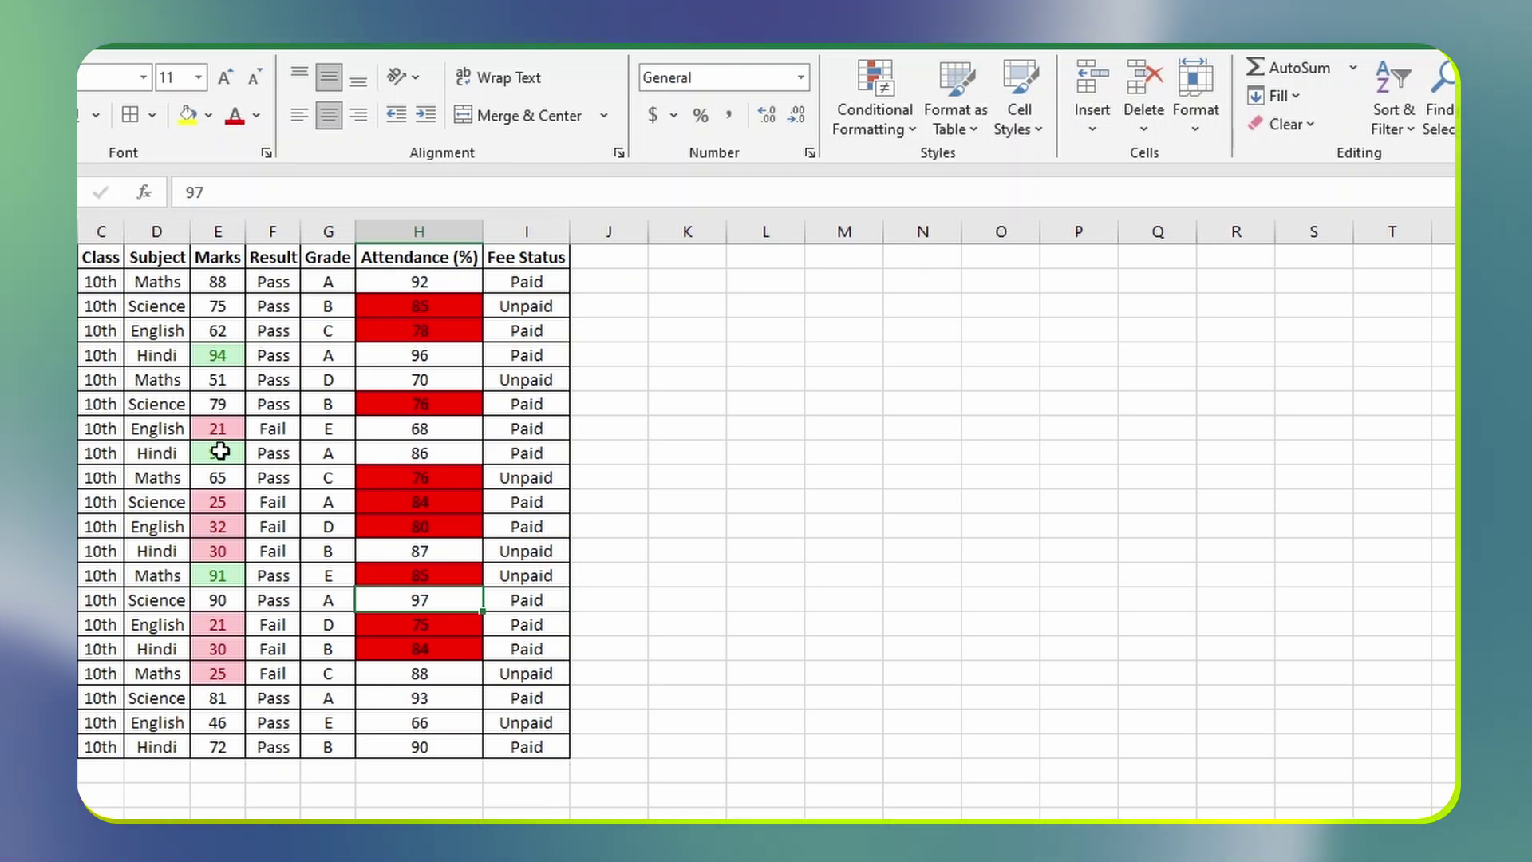
Step: Start an Equal To rule on the marks in E2:E21, trying 88 and settling on 94
drag(225, 281, 217, 745)
click(874, 118)
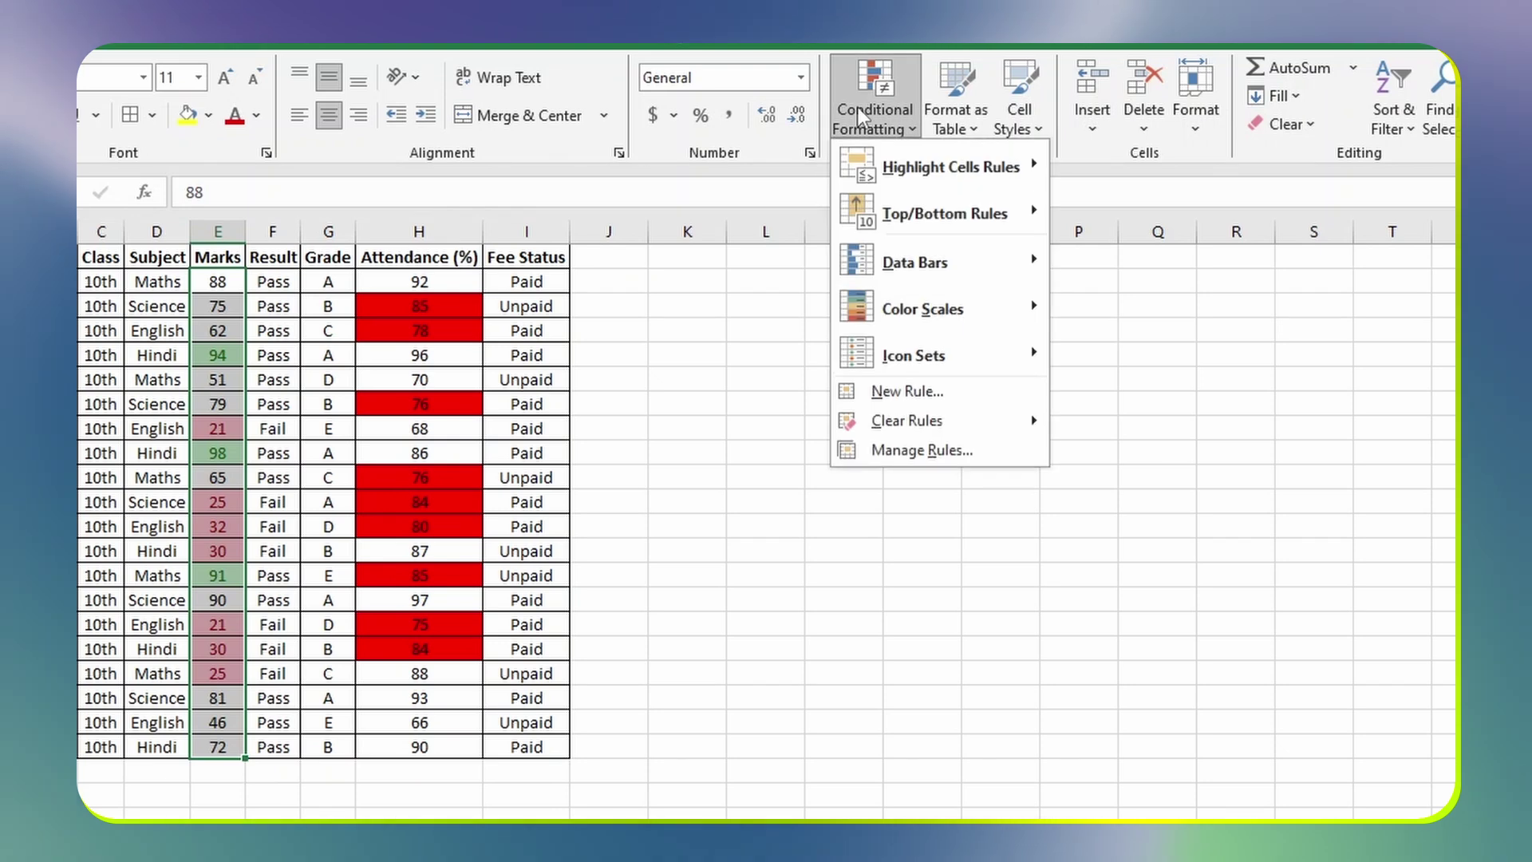
mouse_move(982, 167)
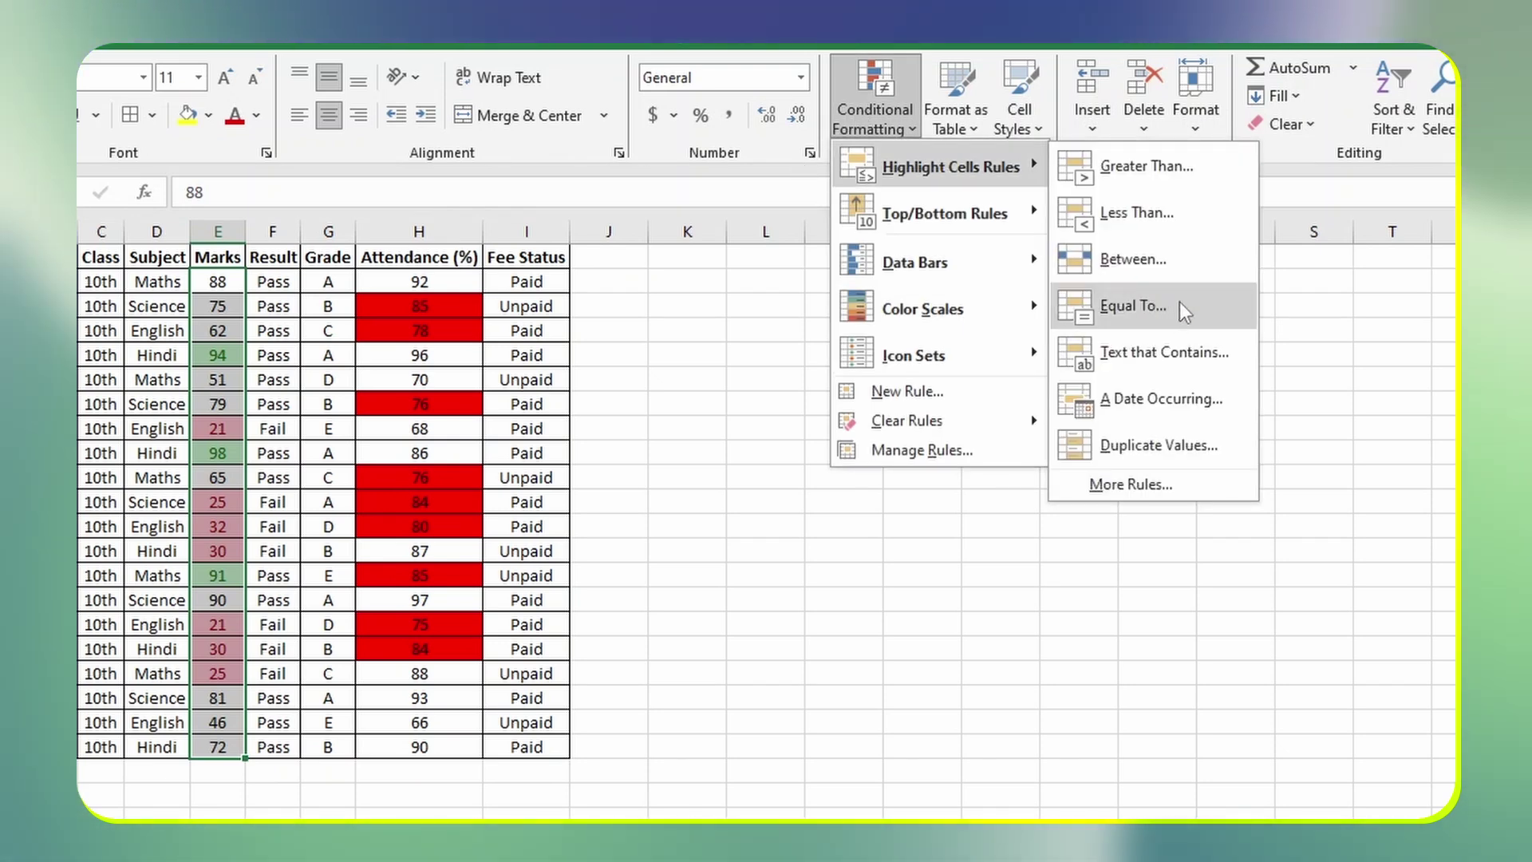
click(1141, 306)
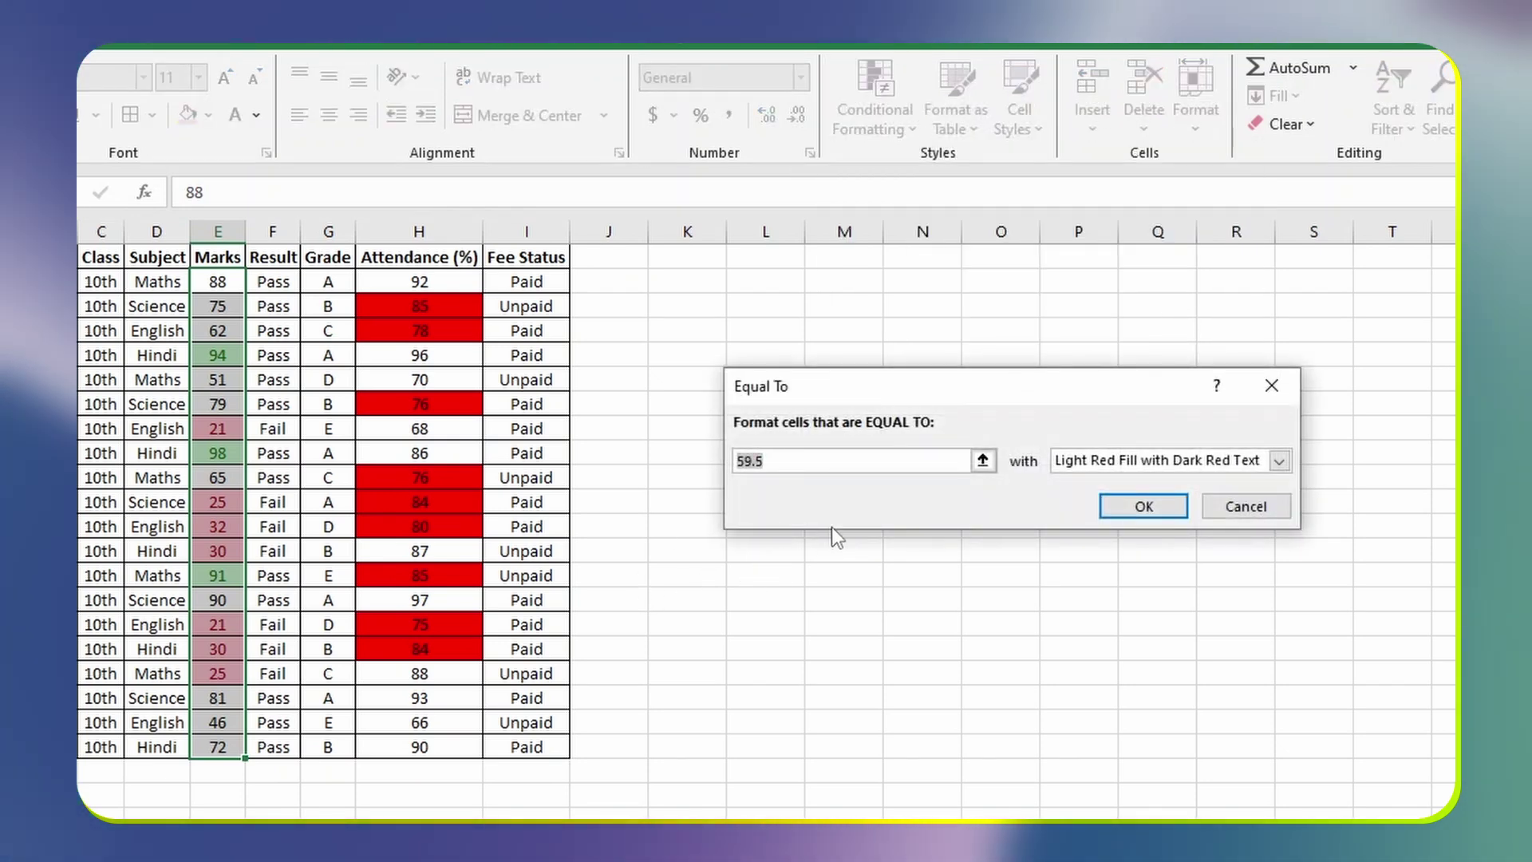
key(BackSpace)
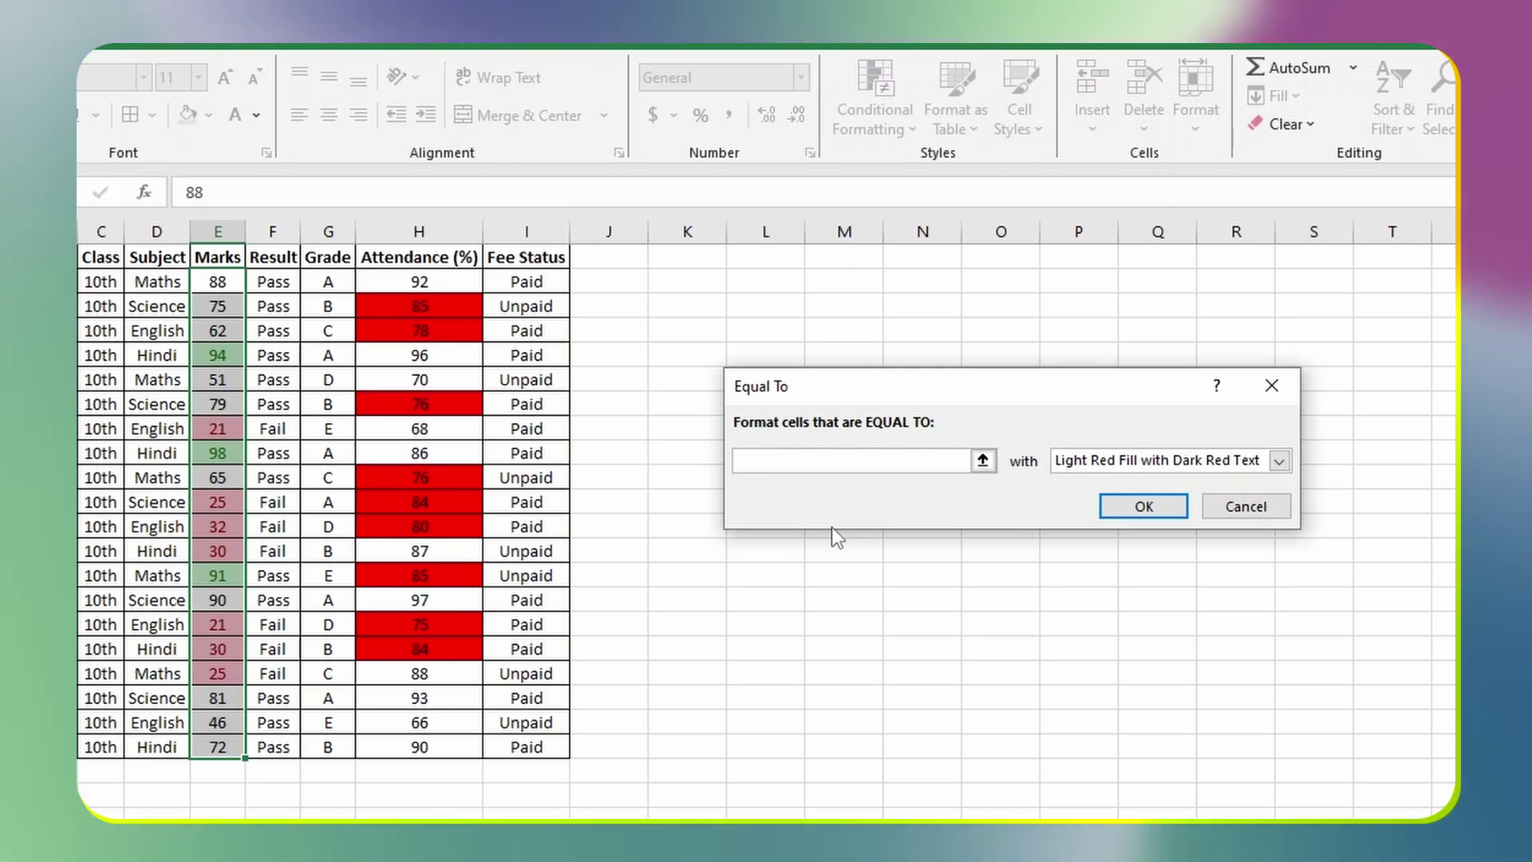
text(88)
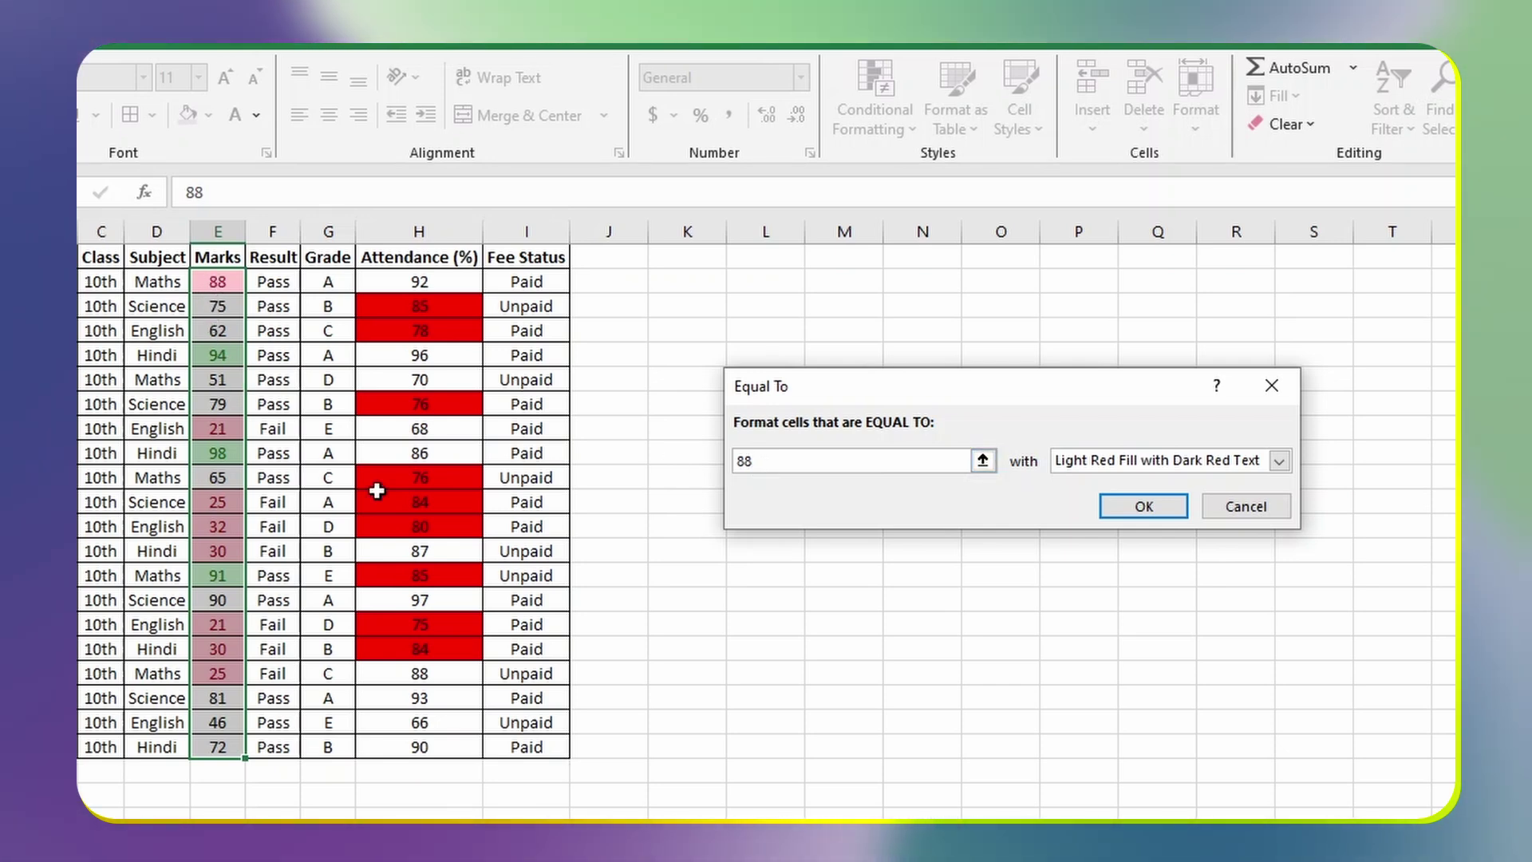
key(BackSpace)
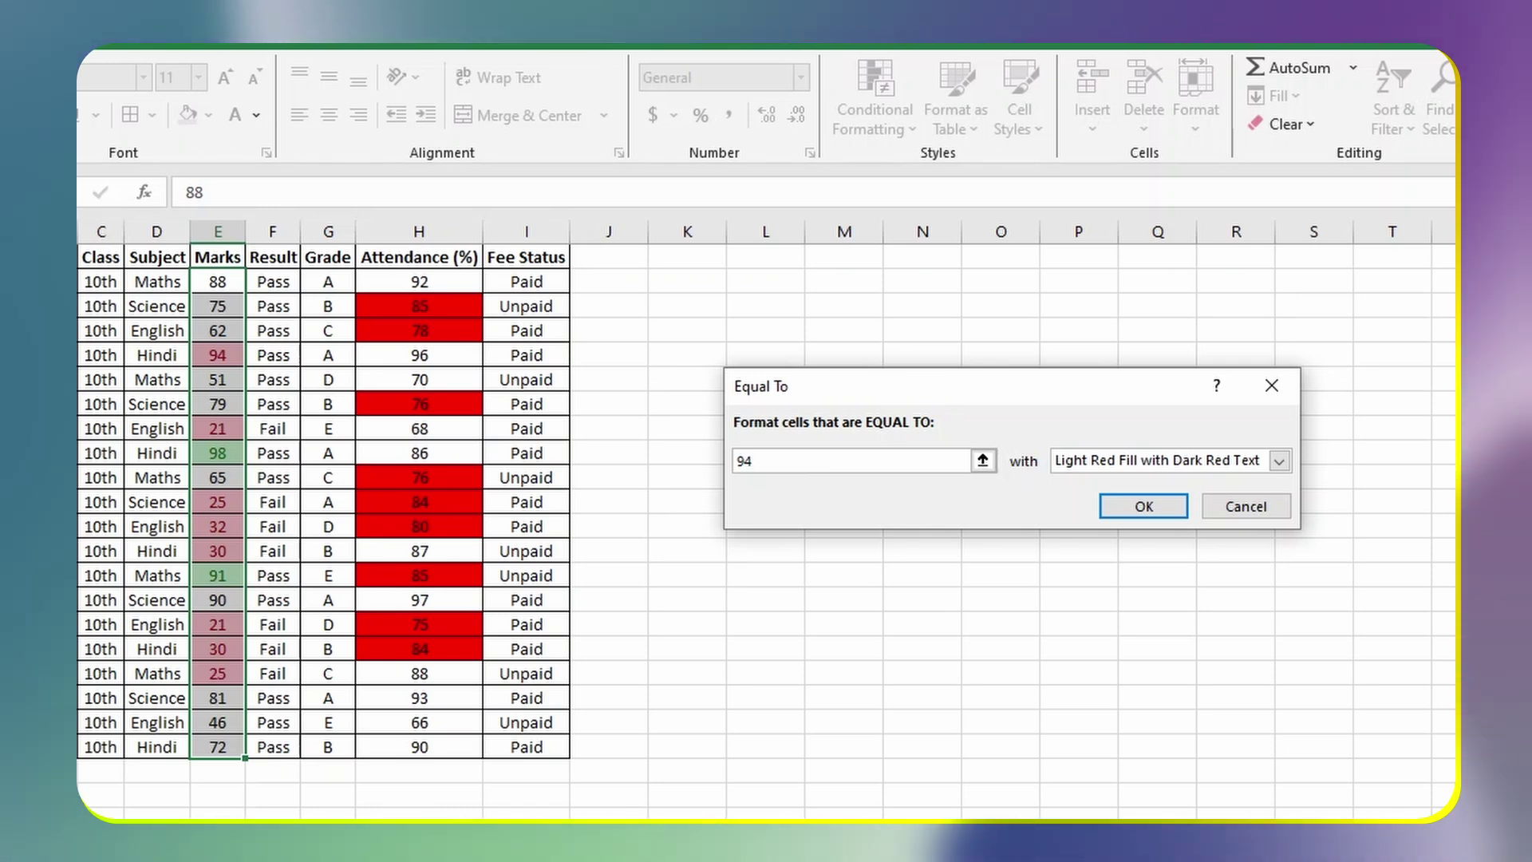
Step: Preview Yellow Fill with Dark Yellow Text for the Equal To rule and set up a custom format with bold black text instead
click(1098, 463)
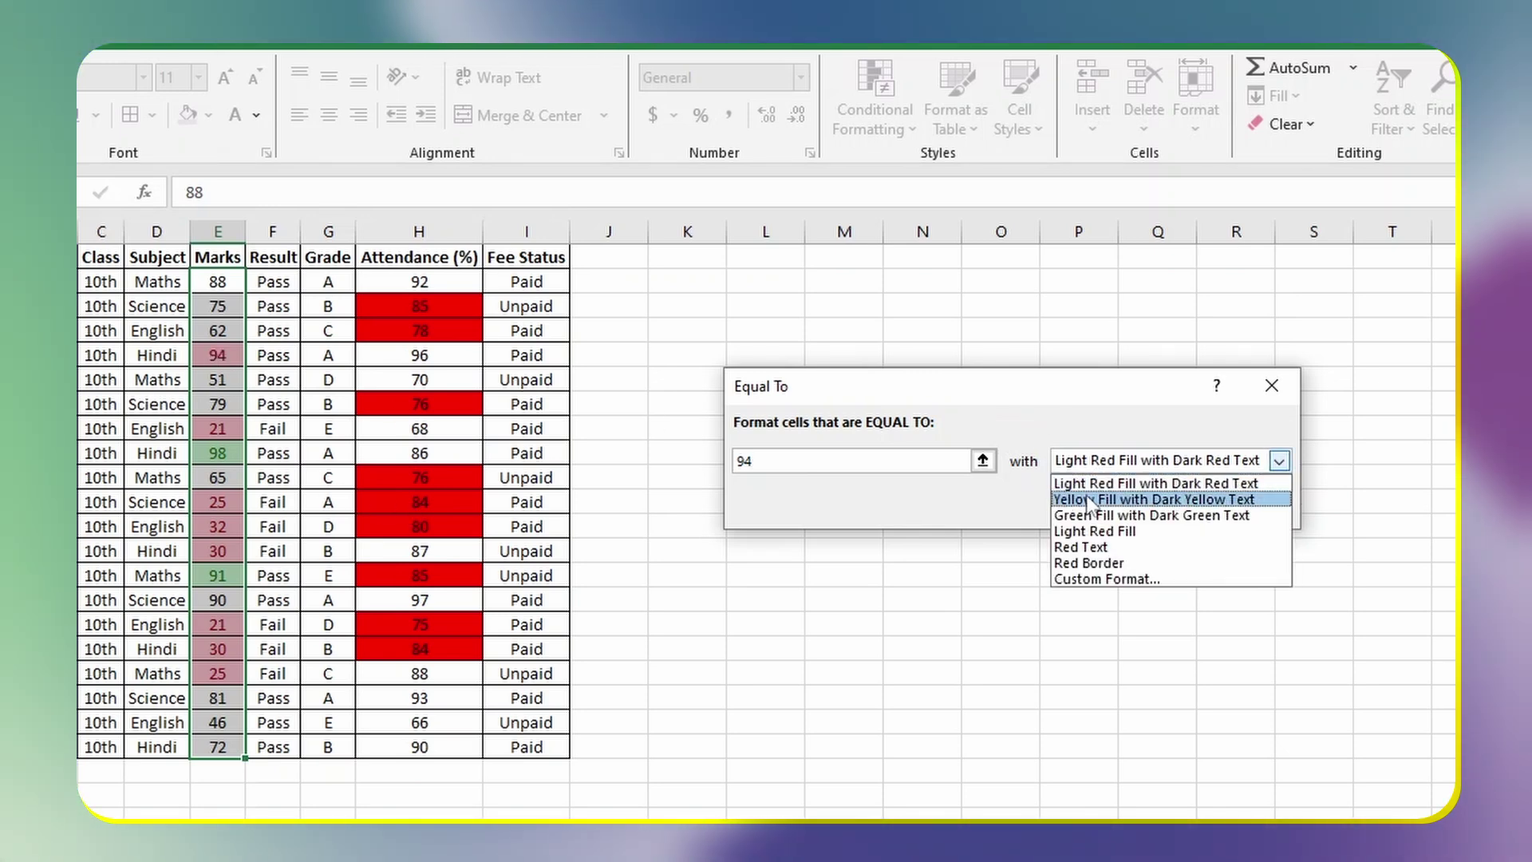
click(1085, 496)
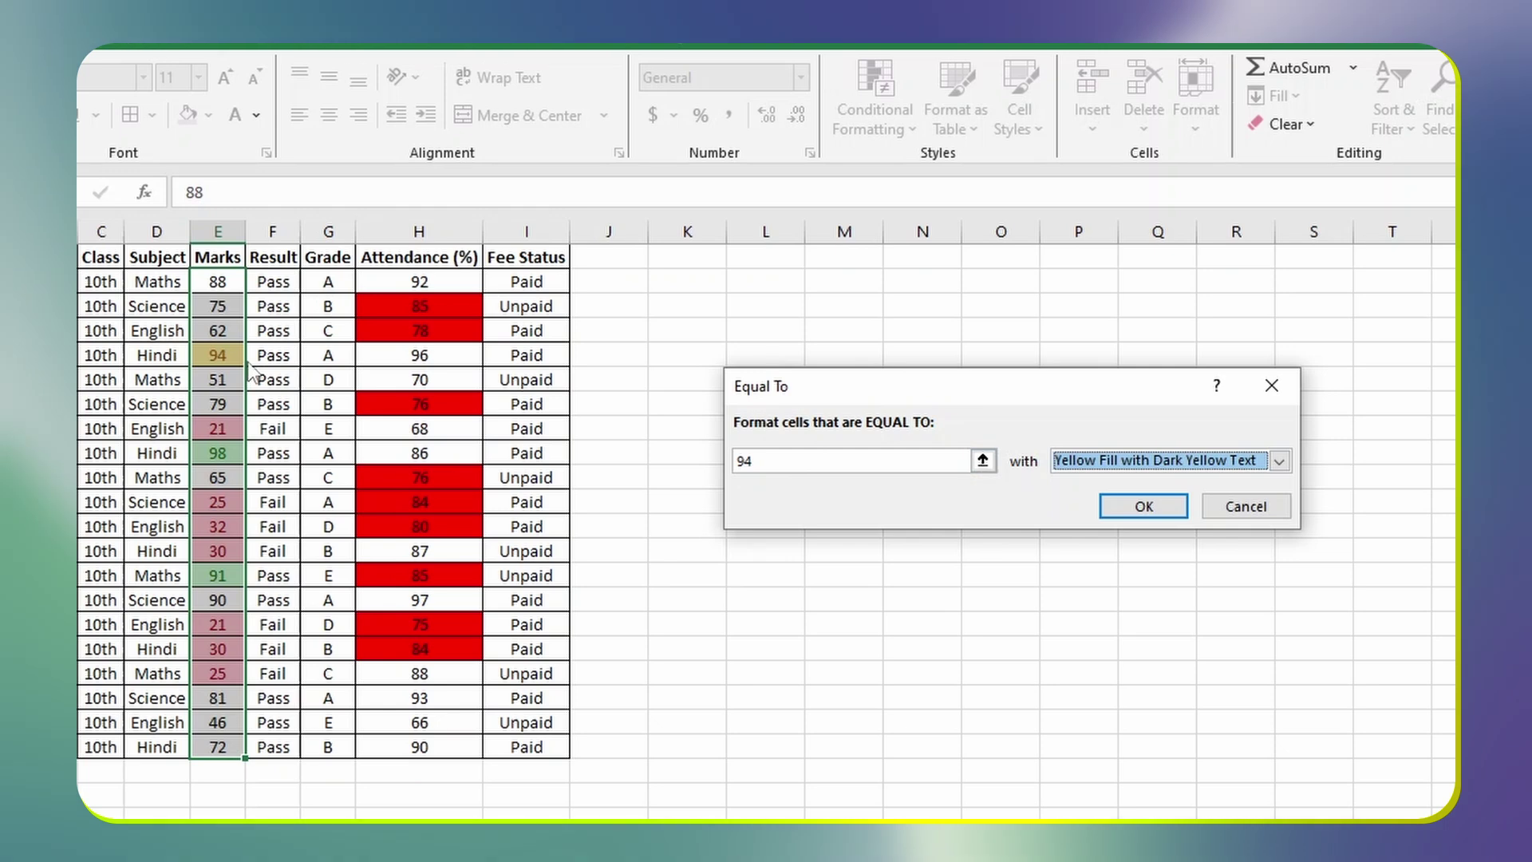
click(1279, 461)
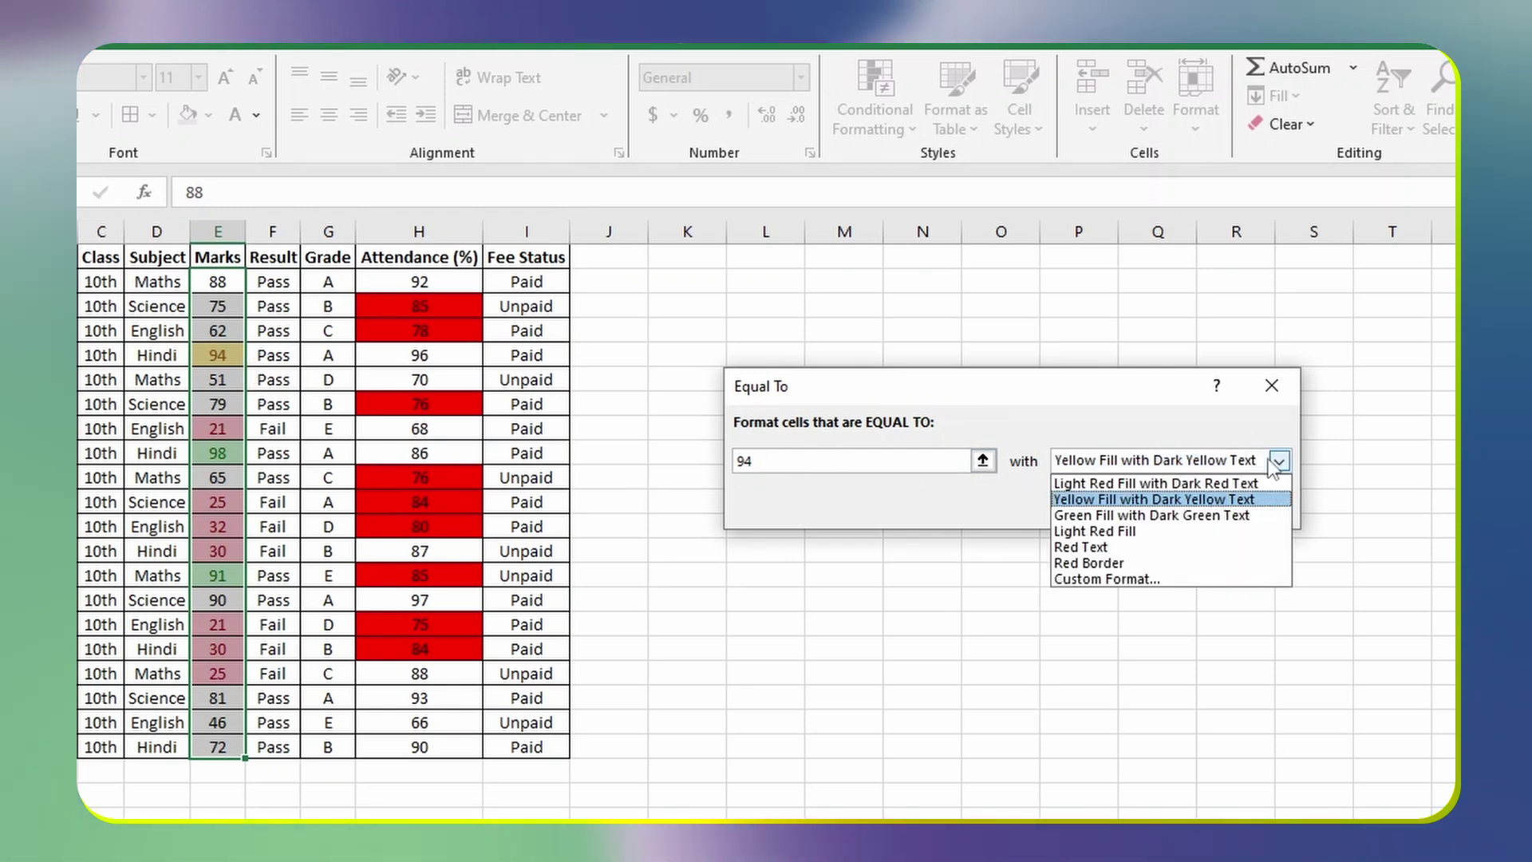
click(1098, 576)
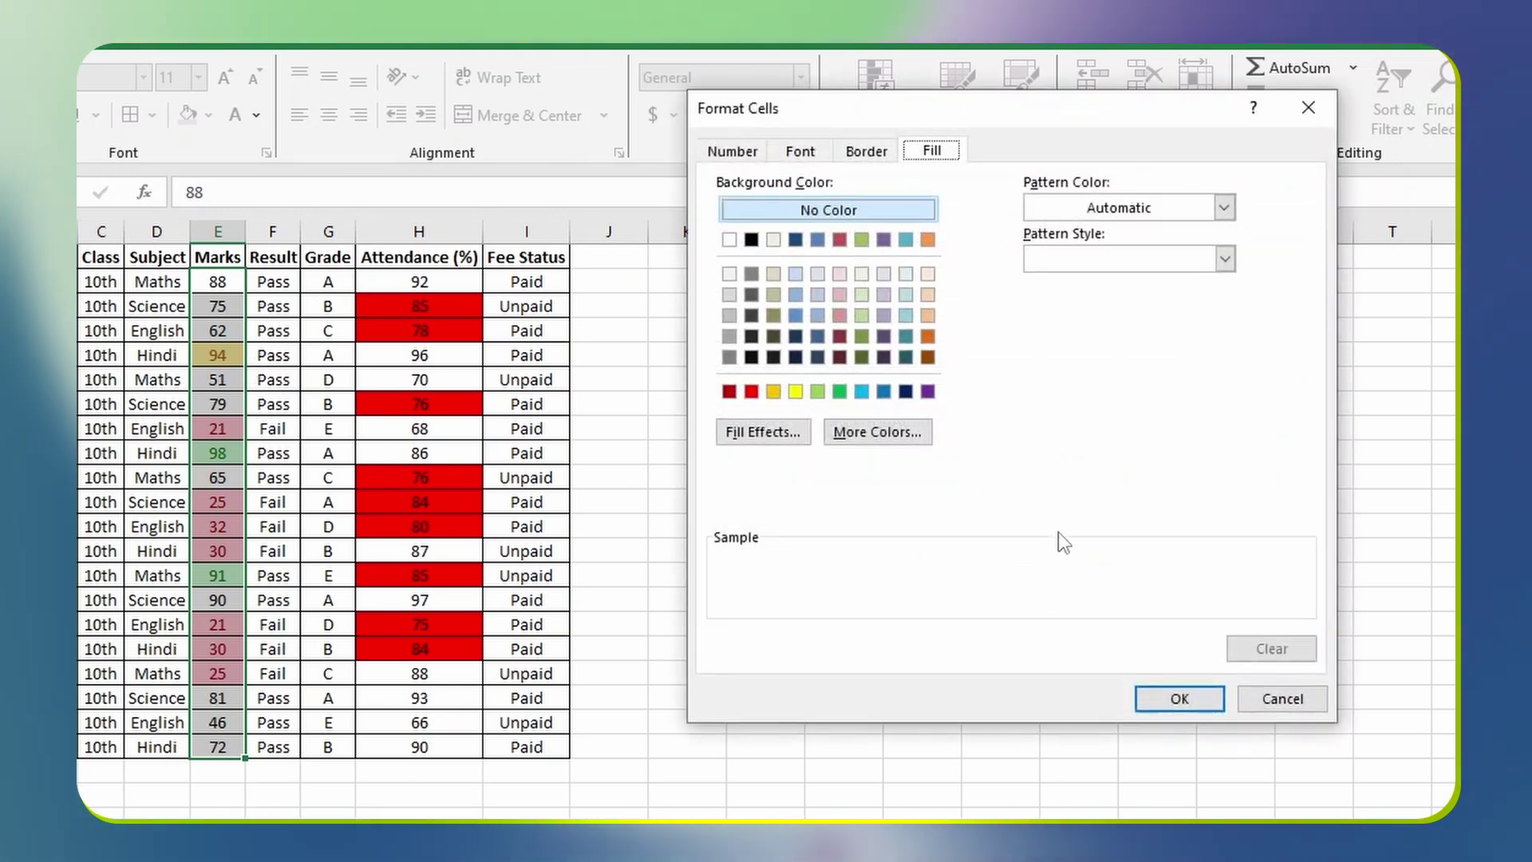
click(797, 153)
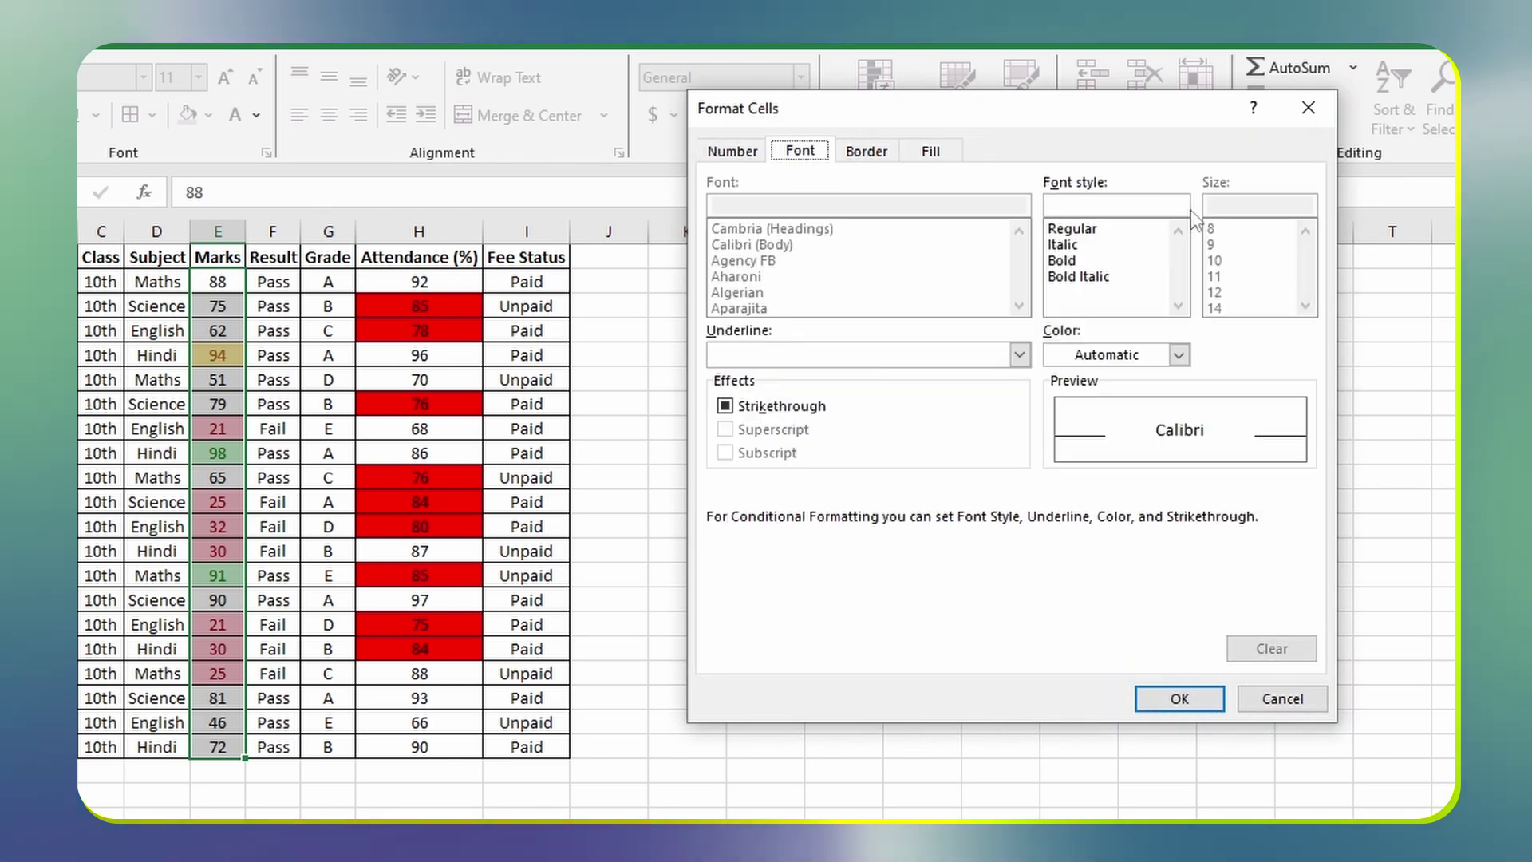
click(1077, 264)
click(1179, 354)
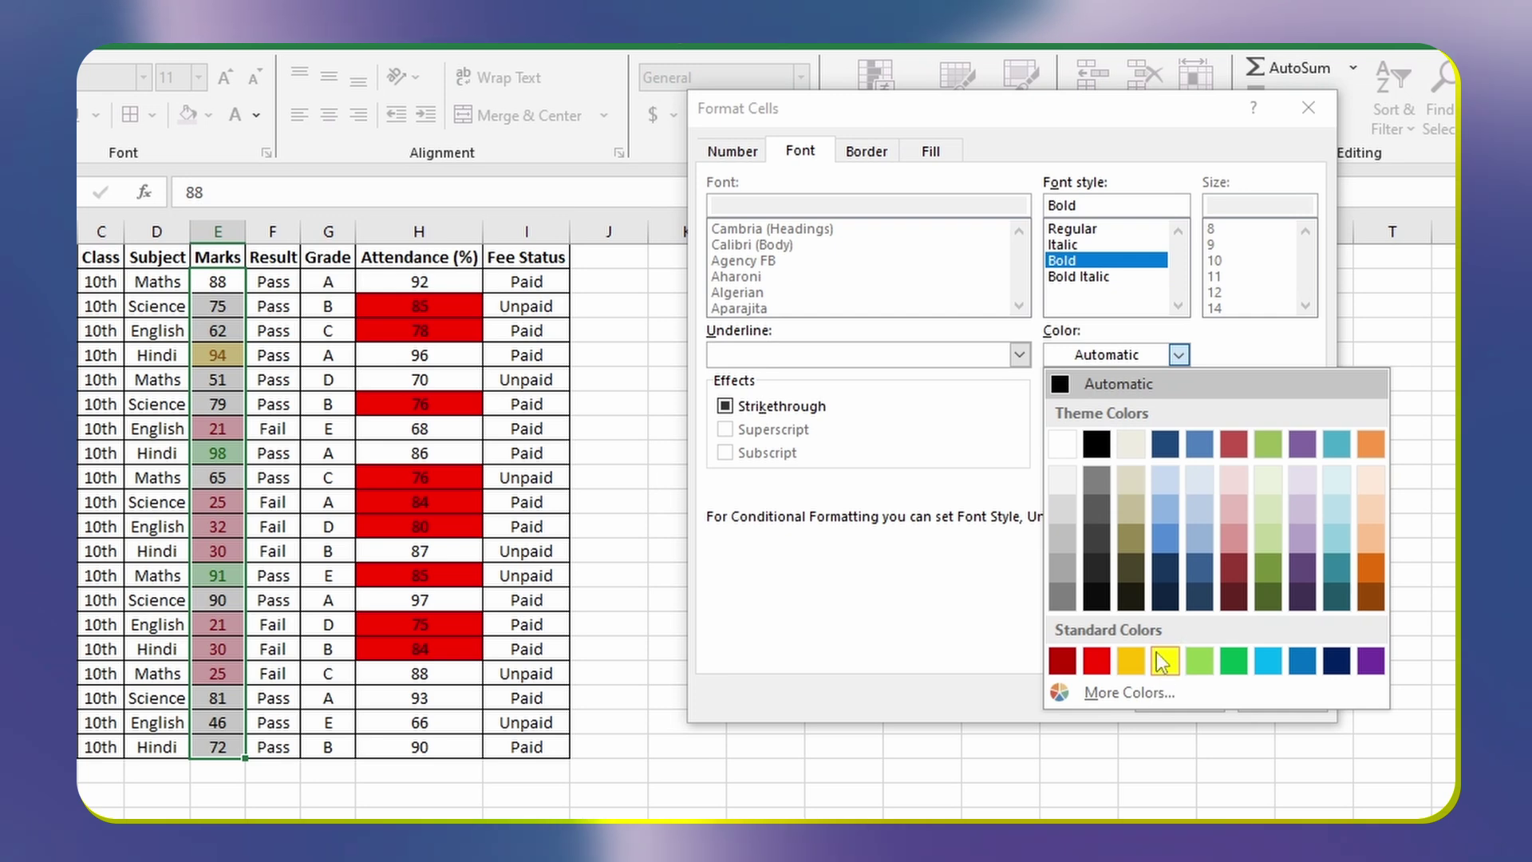
click(1096, 443)
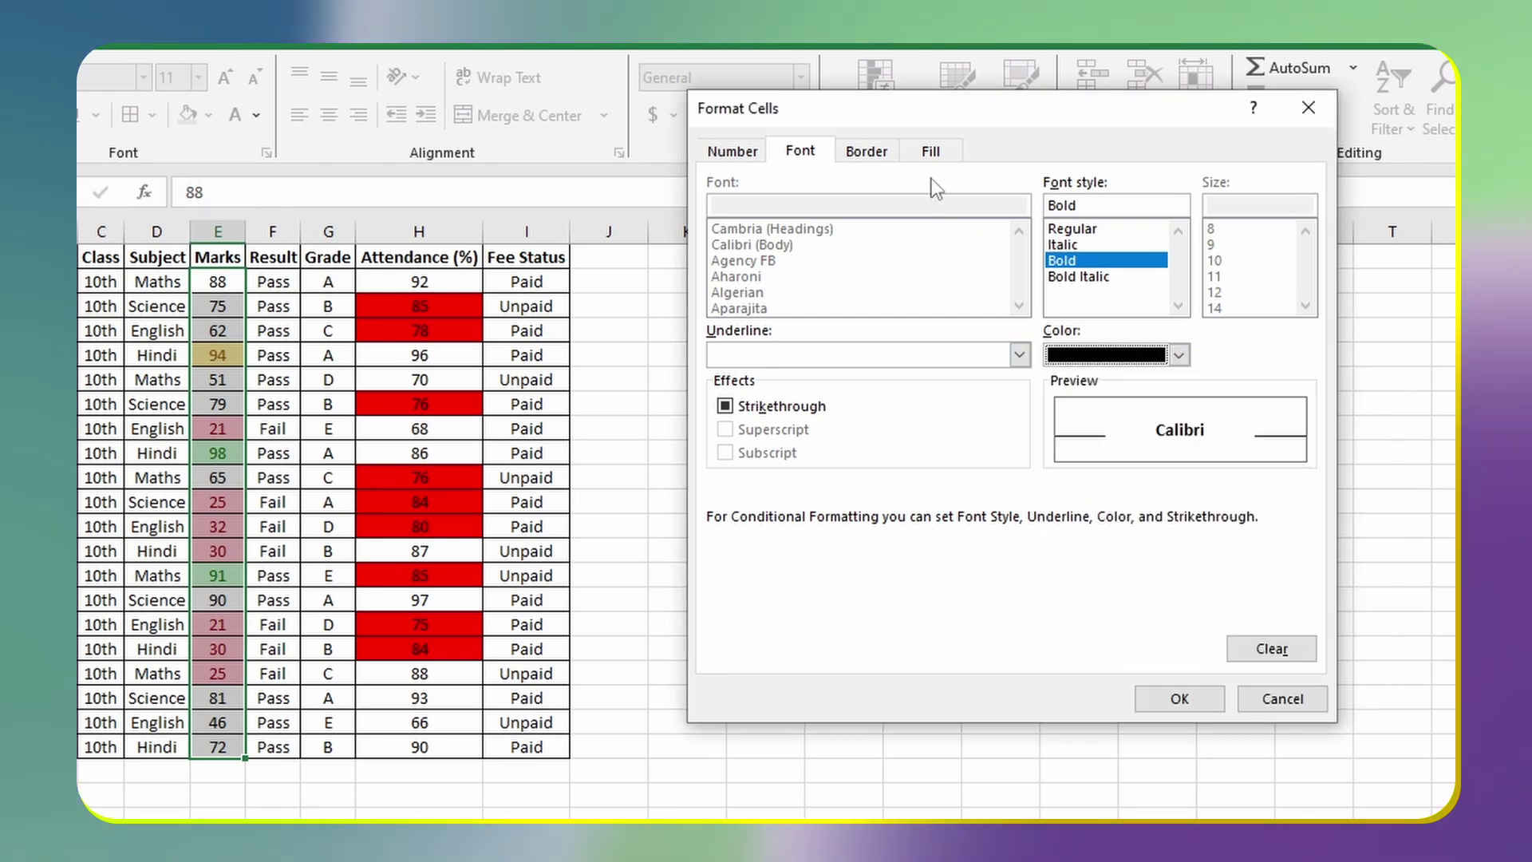
Step: Add a yellow fill and an outline border to the custom format, pick red as line color, and apply the Equal To 94 rule
click(931, 151)
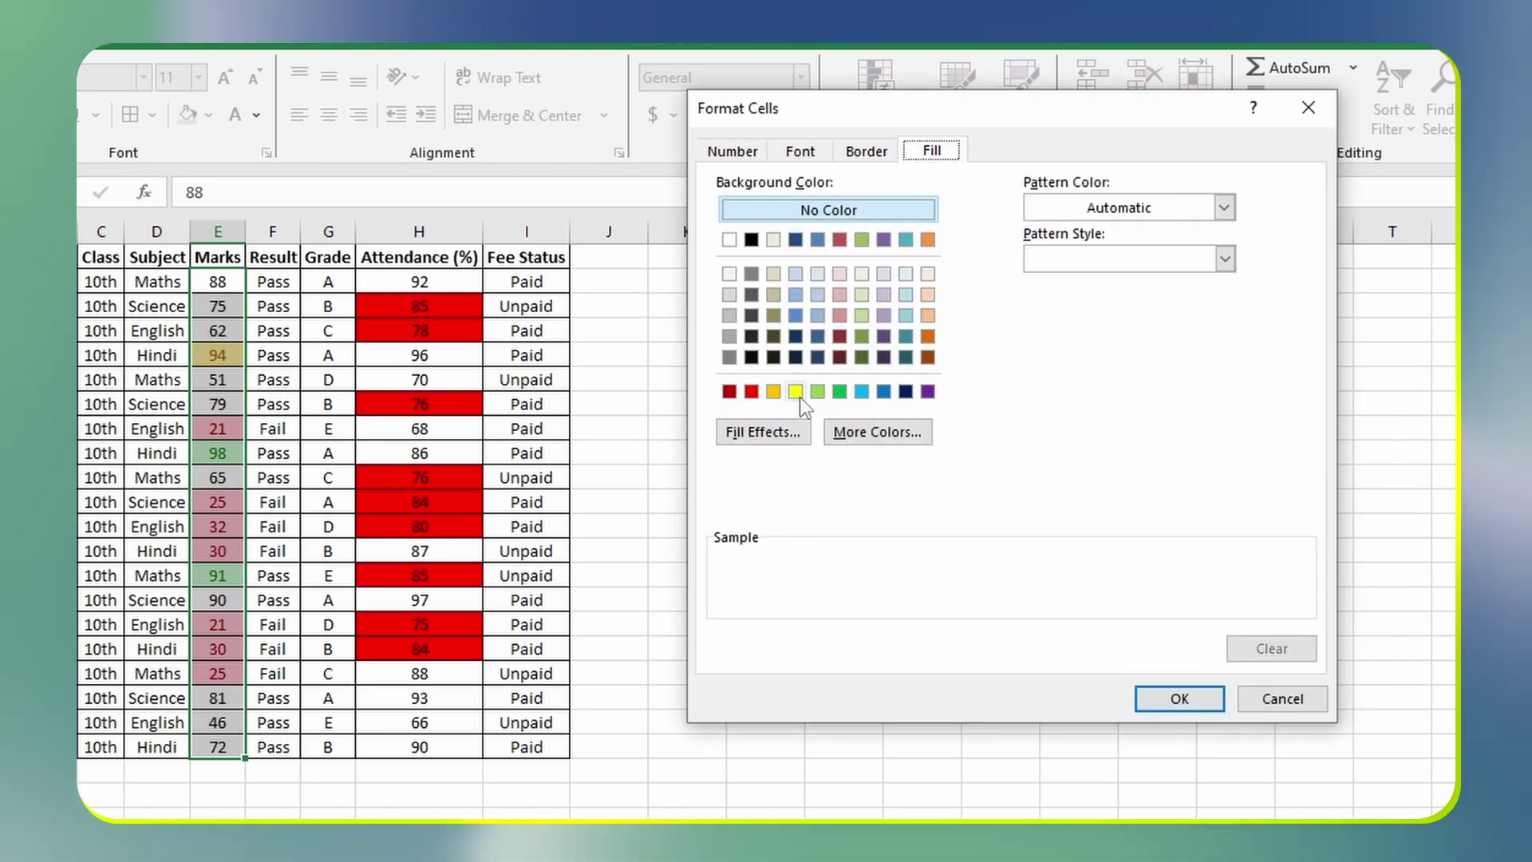
click(795, 390)
click(860, 151)
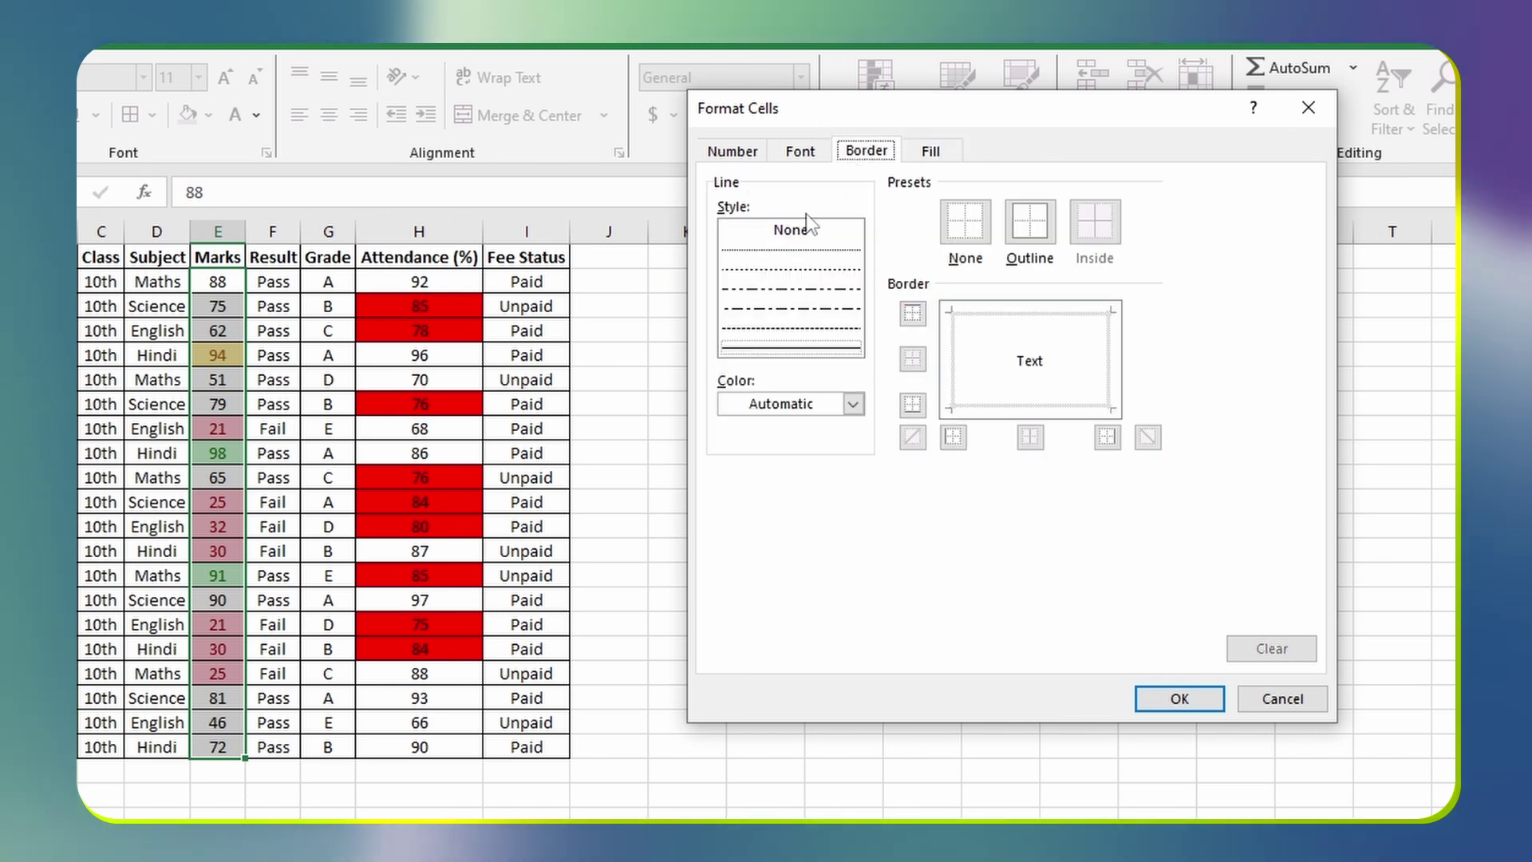
click(1029, 223)
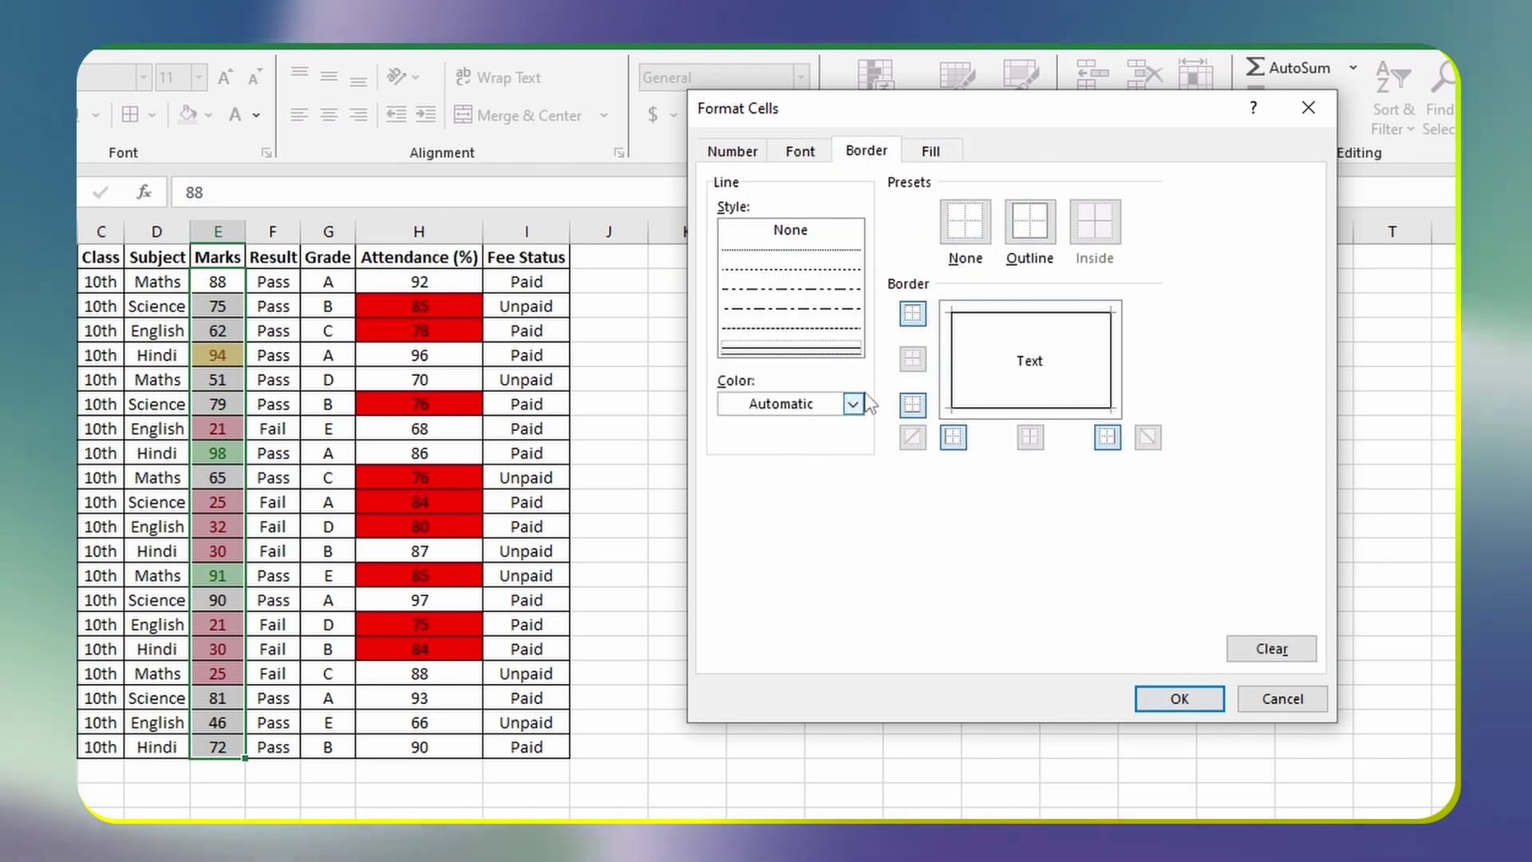
click(853, 403)
click(770, 713)
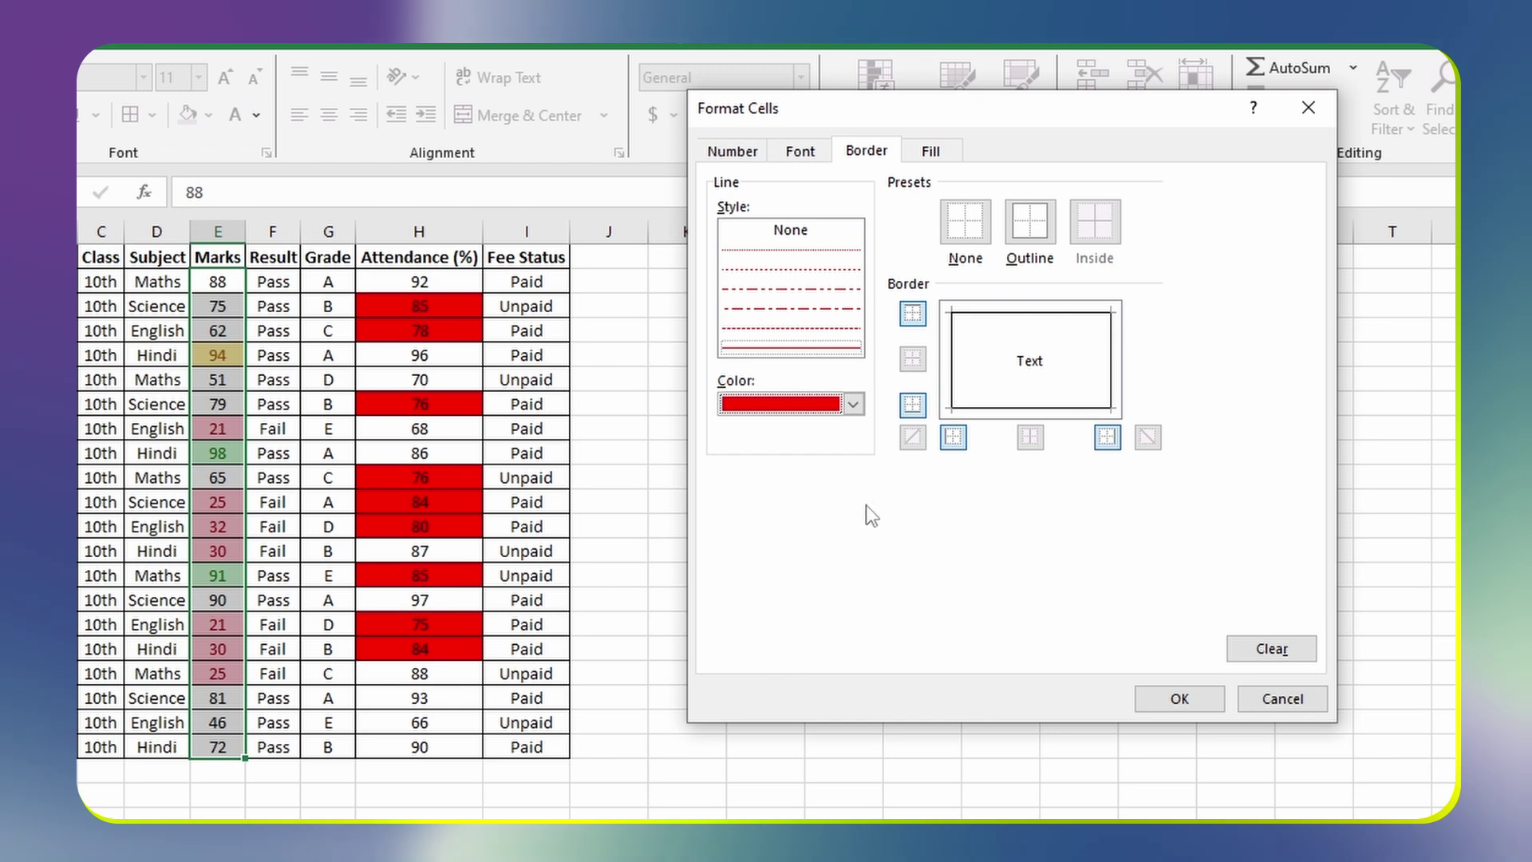
click(1165, 702)
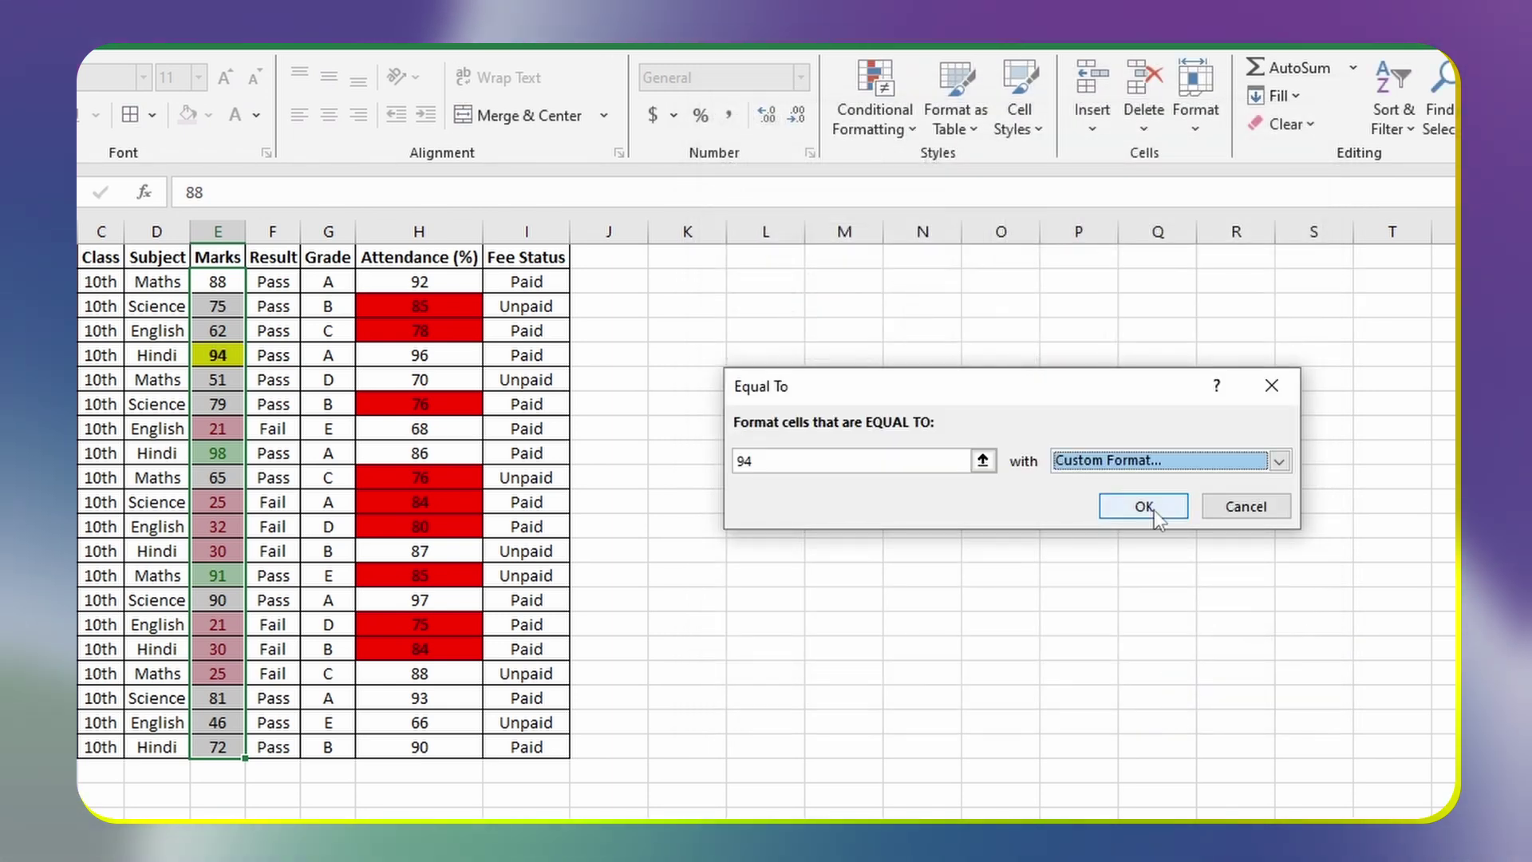
click(1154, 510)
Step: Test the Equal To rule by changing the mark in E3 to 94
click(231, 380)
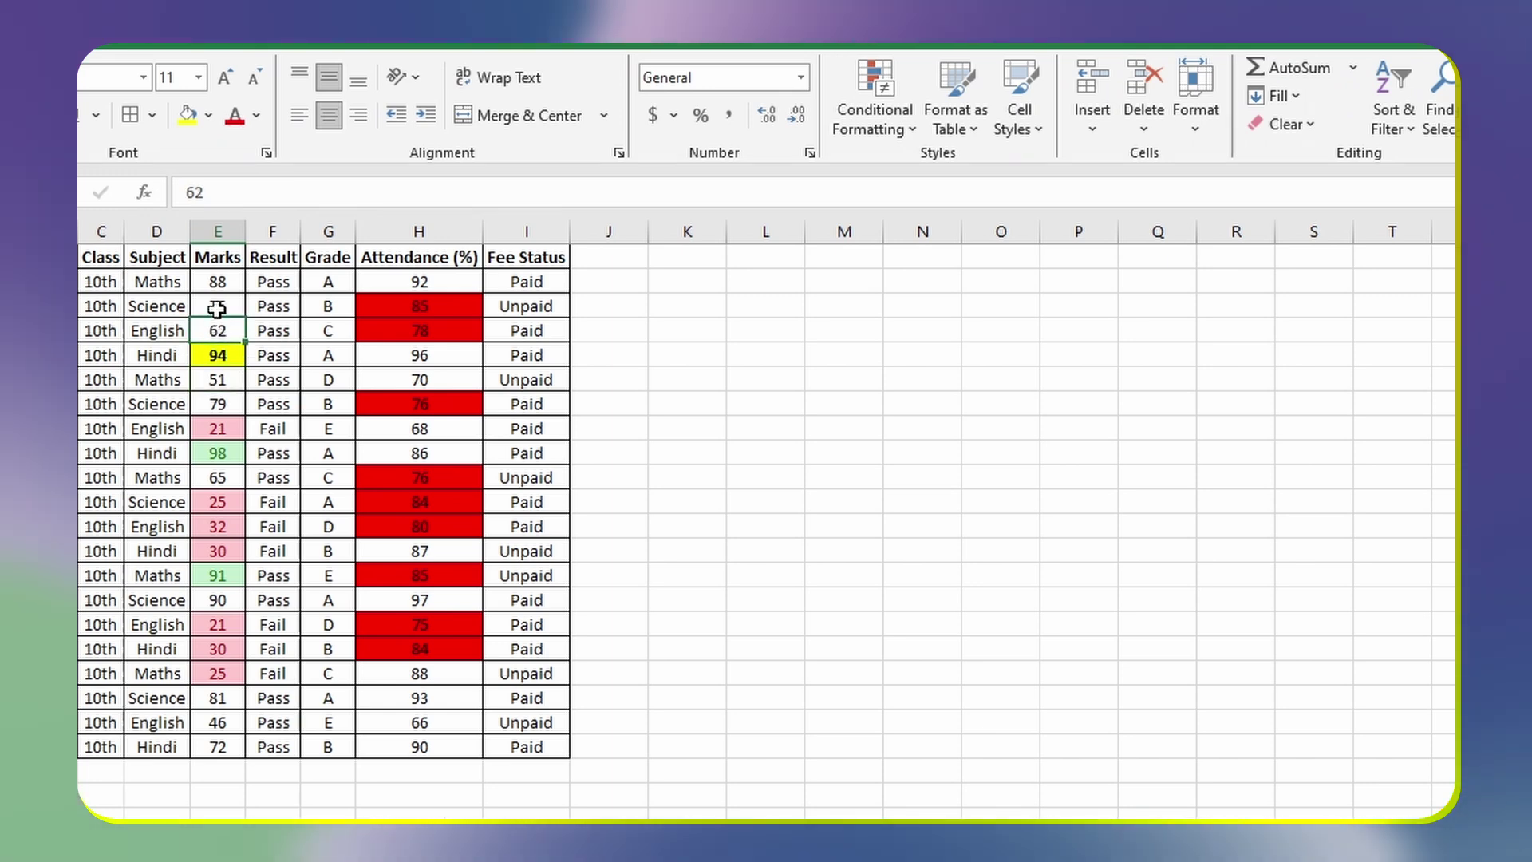
click(218, 306)
text(94)
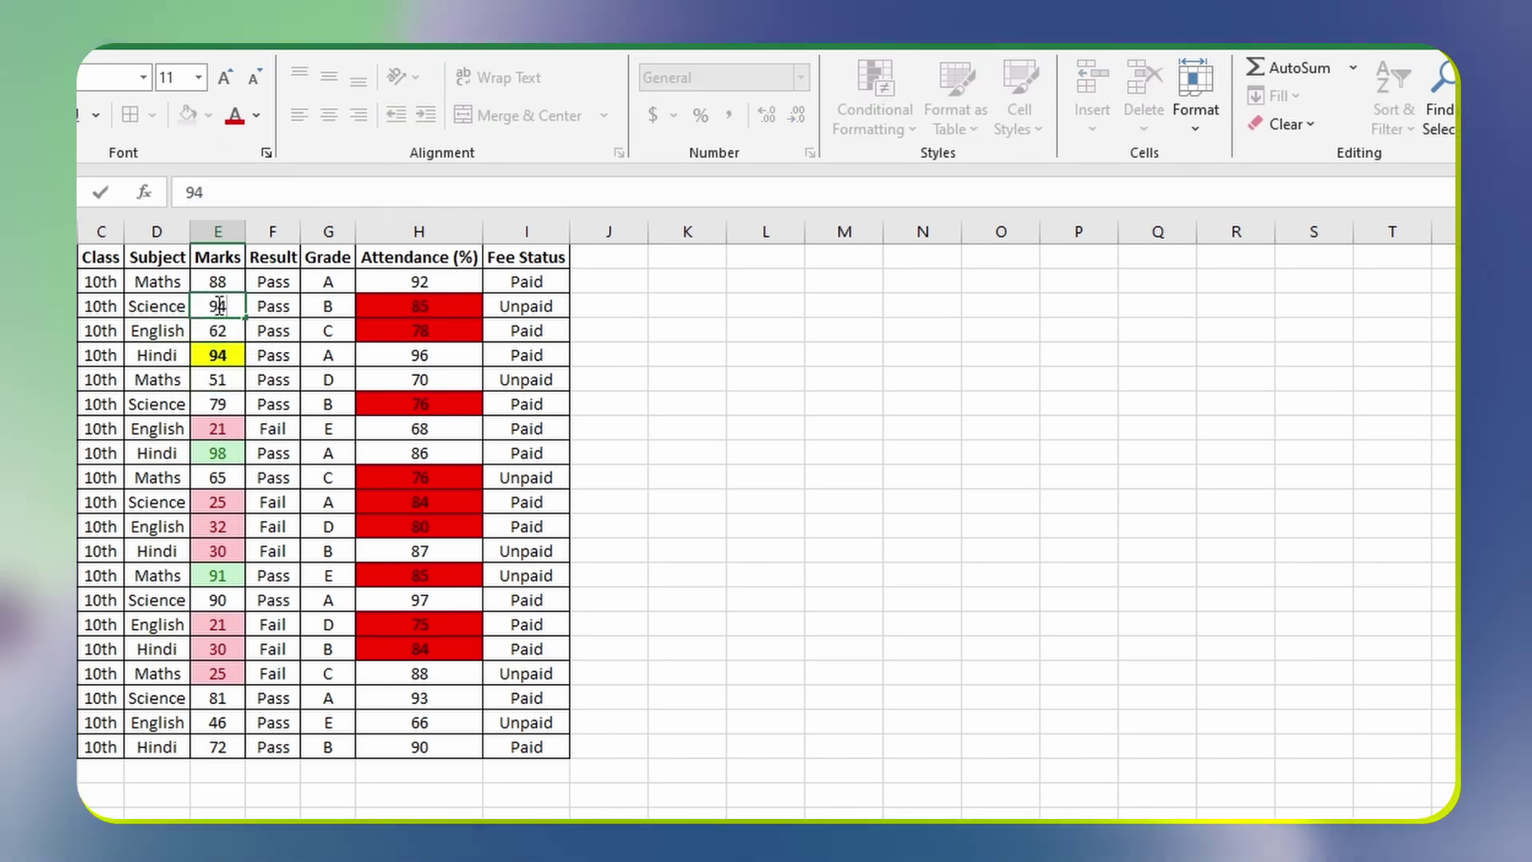
key(Return)
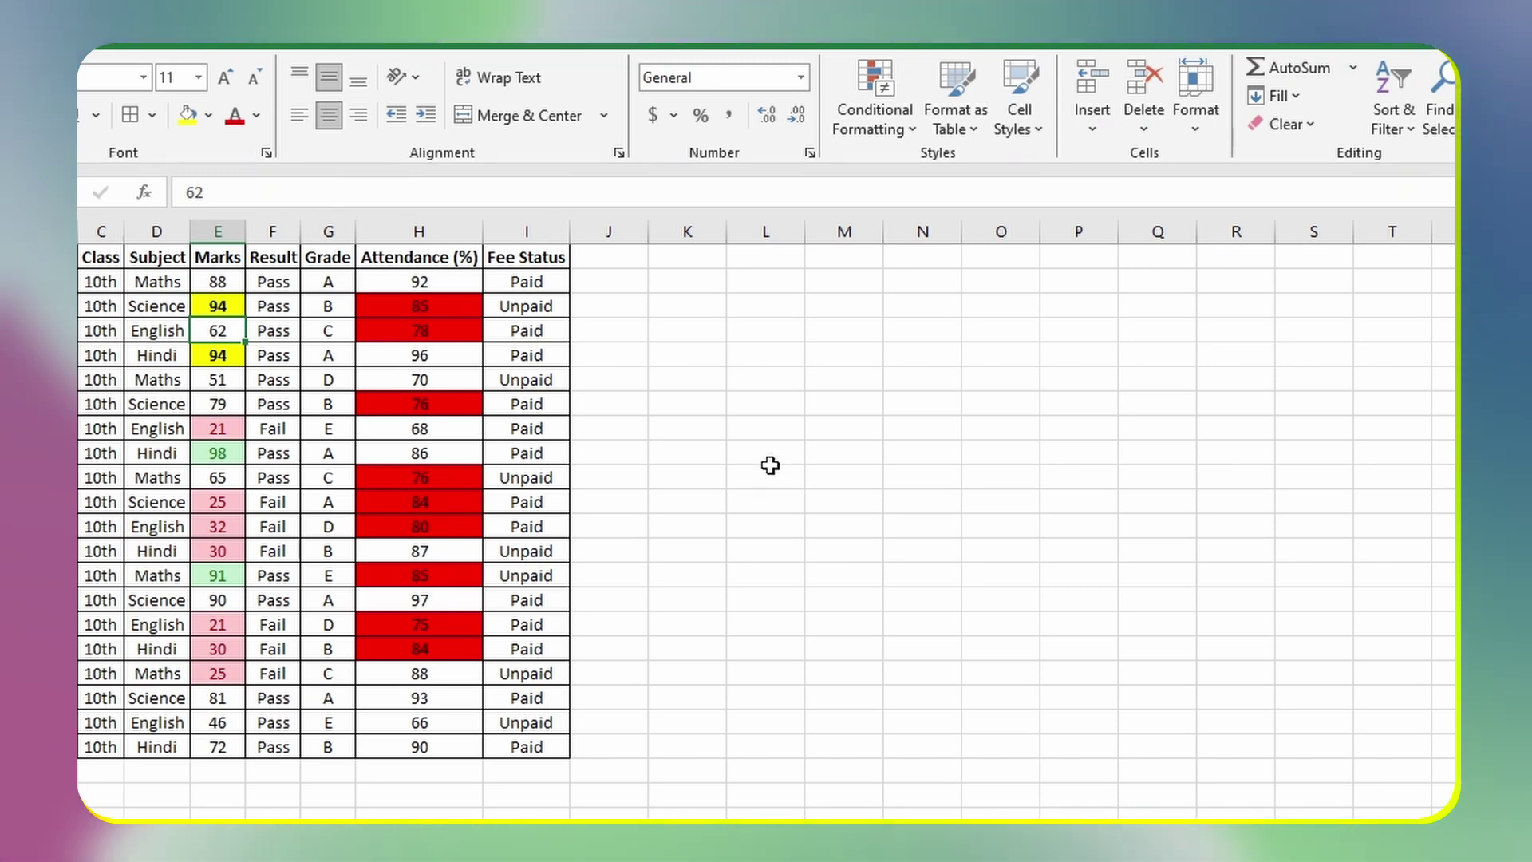
drag(215, 284, 151, 771)
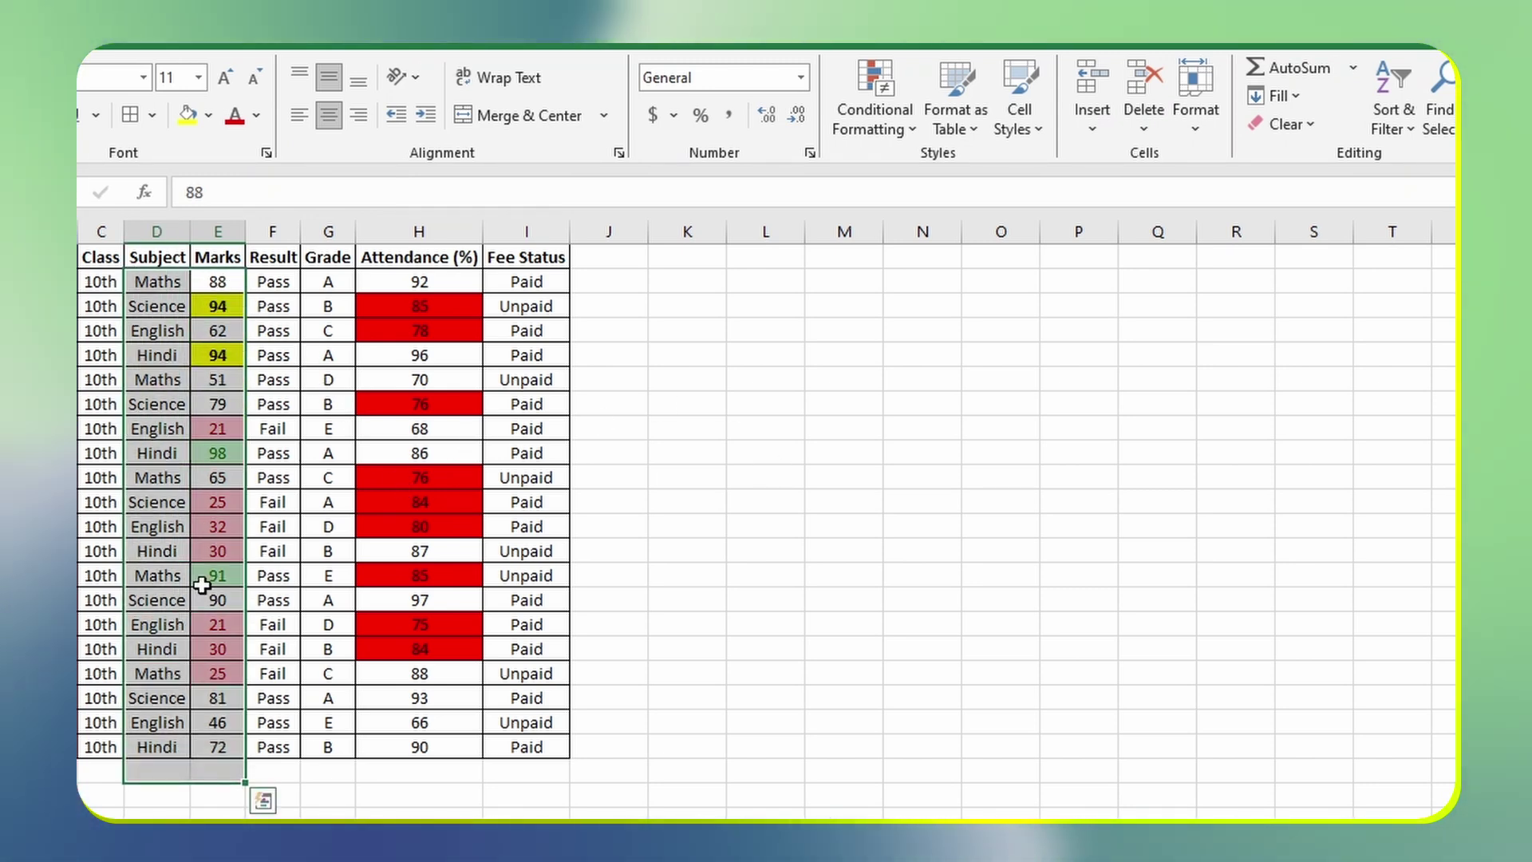
click(214, 526)
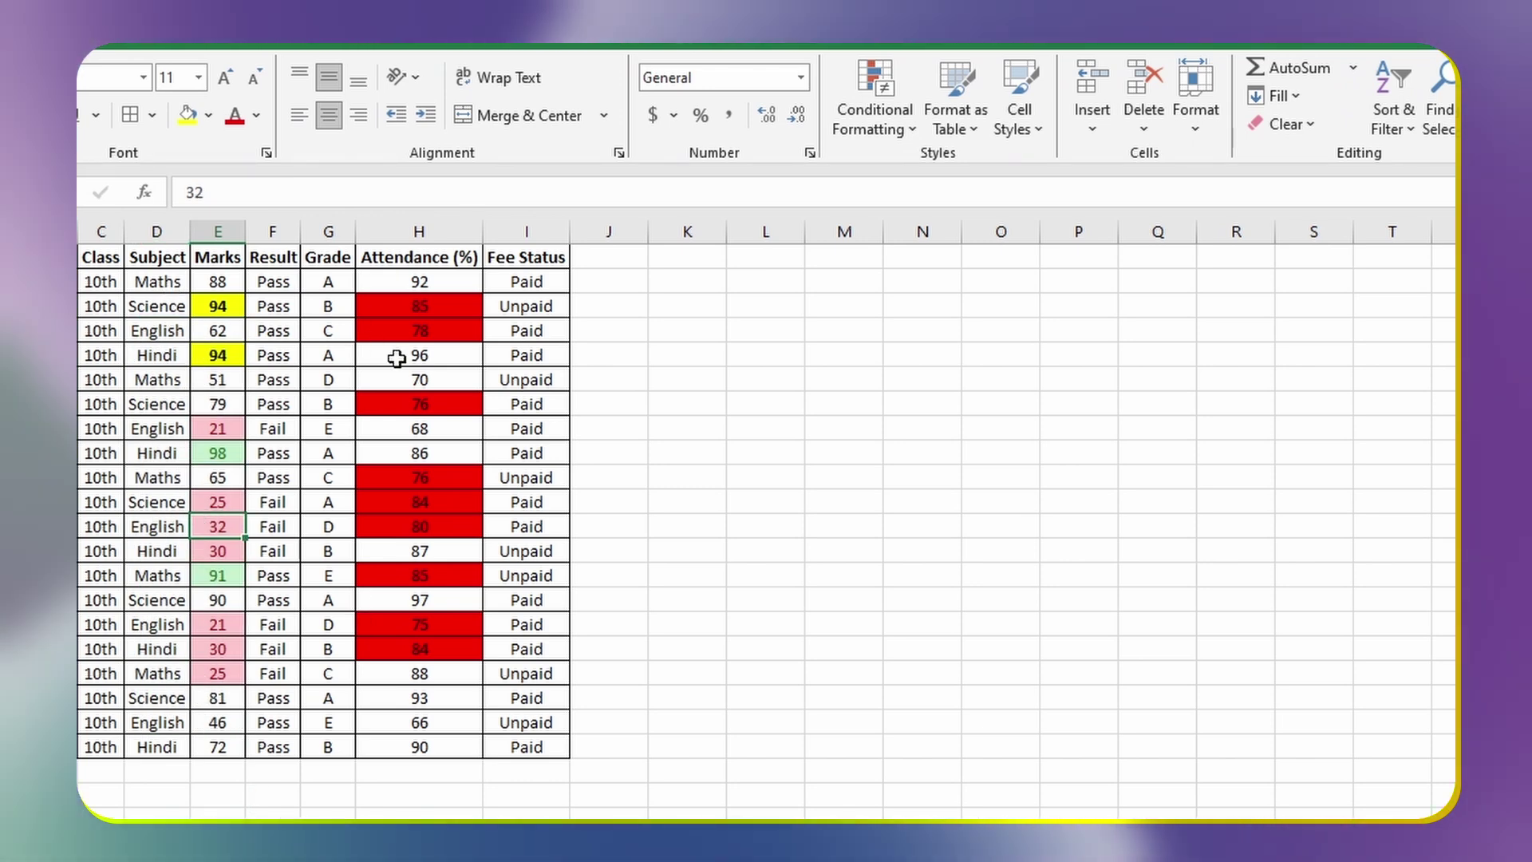
click(874, 108)
mouse_move(918, 169)
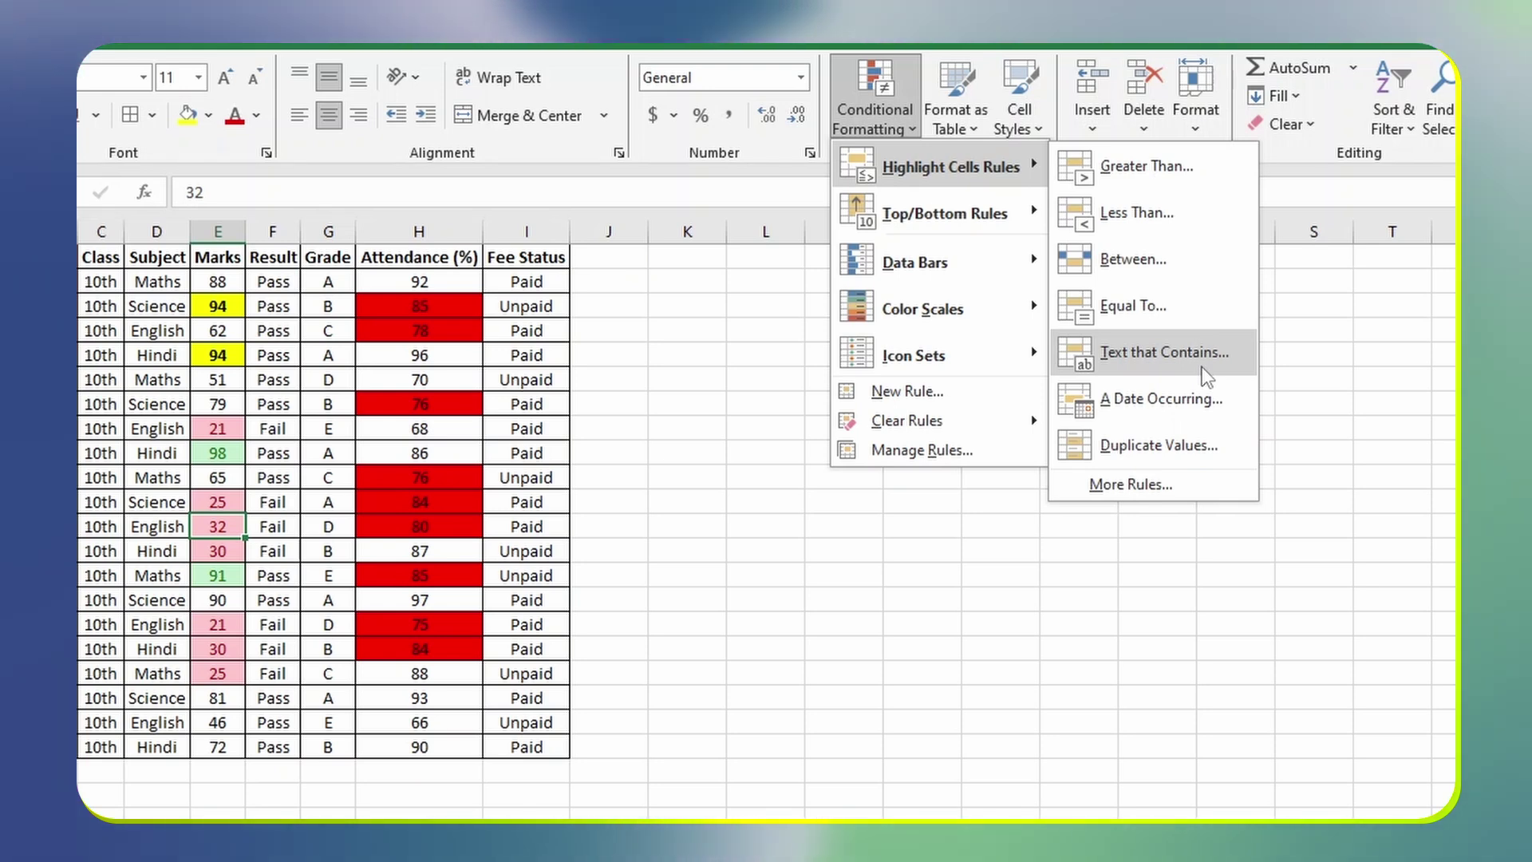
click(619, 401)
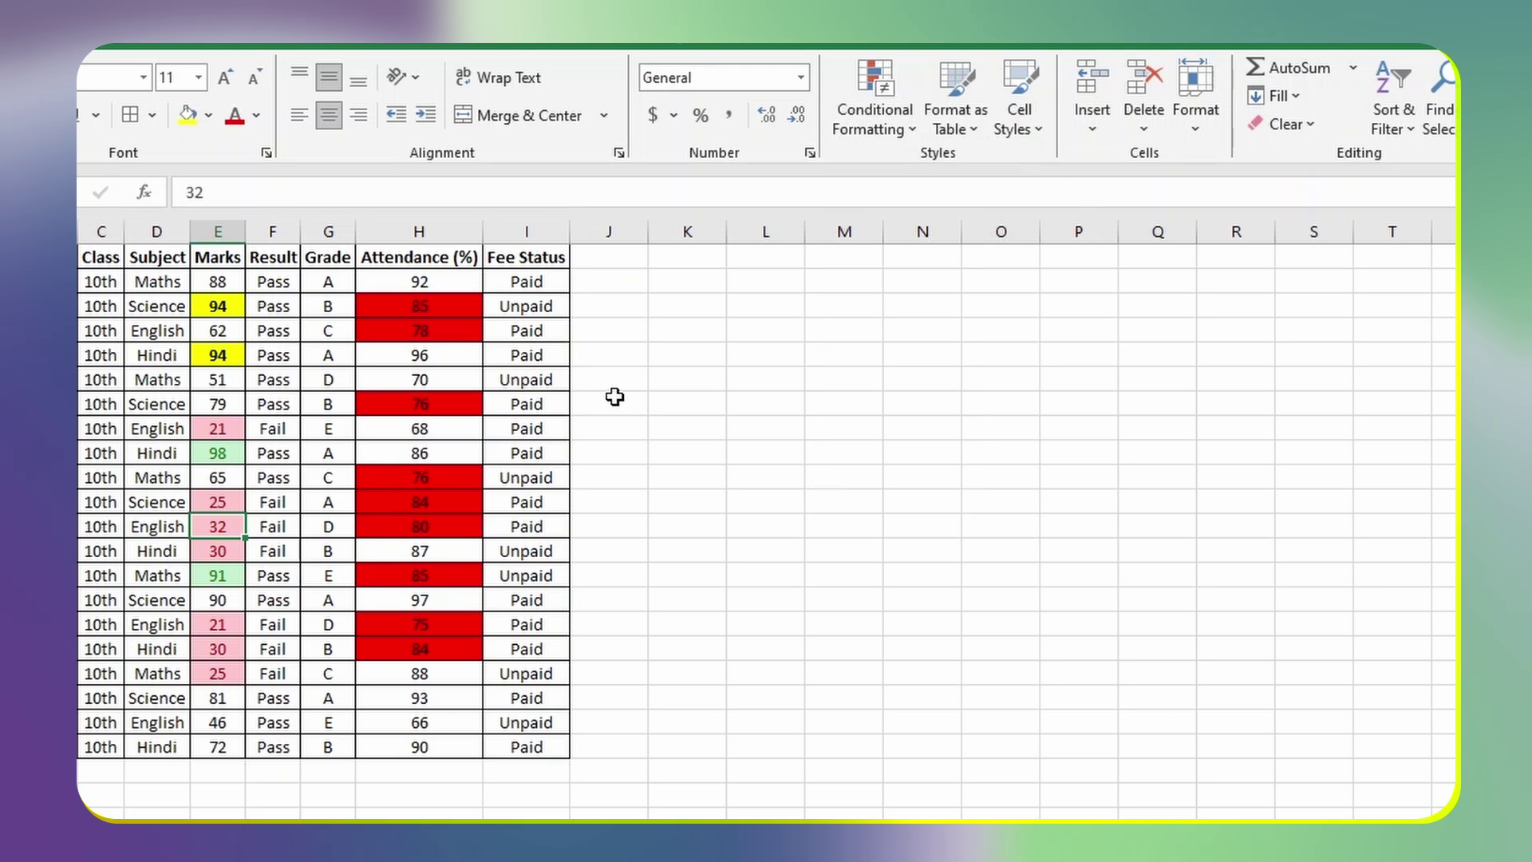
drag(549, 279, 477, 696)
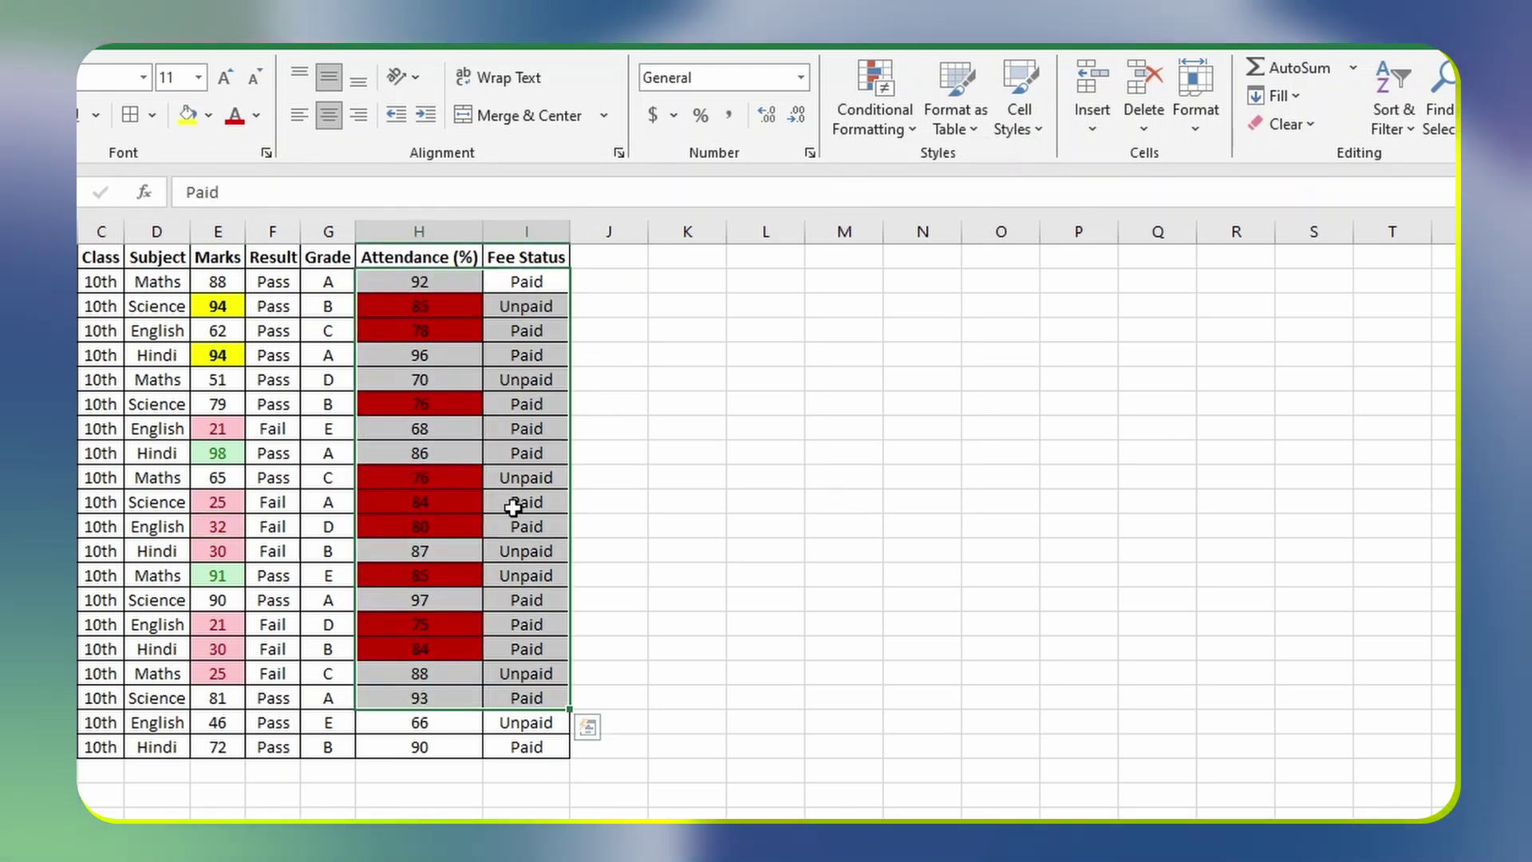
click(535, 408)
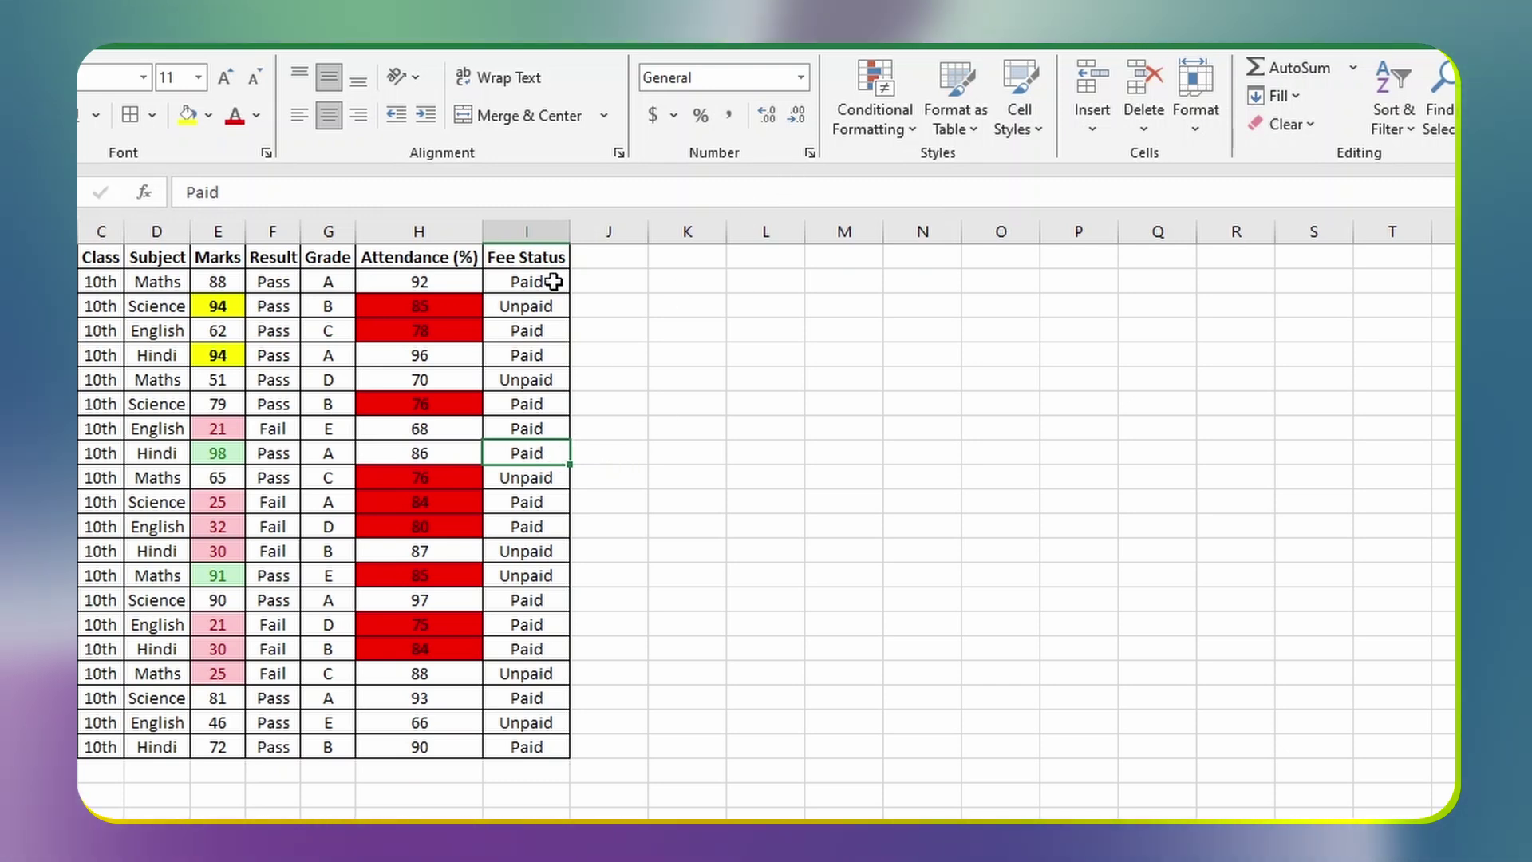
Step: Apply a Text that Contains rule for "unpaid" to the fee statuses in I2:I21, using Light Red Fill with Dark Red Text
drag(535, 479, 530, 747)
click(861, 131)
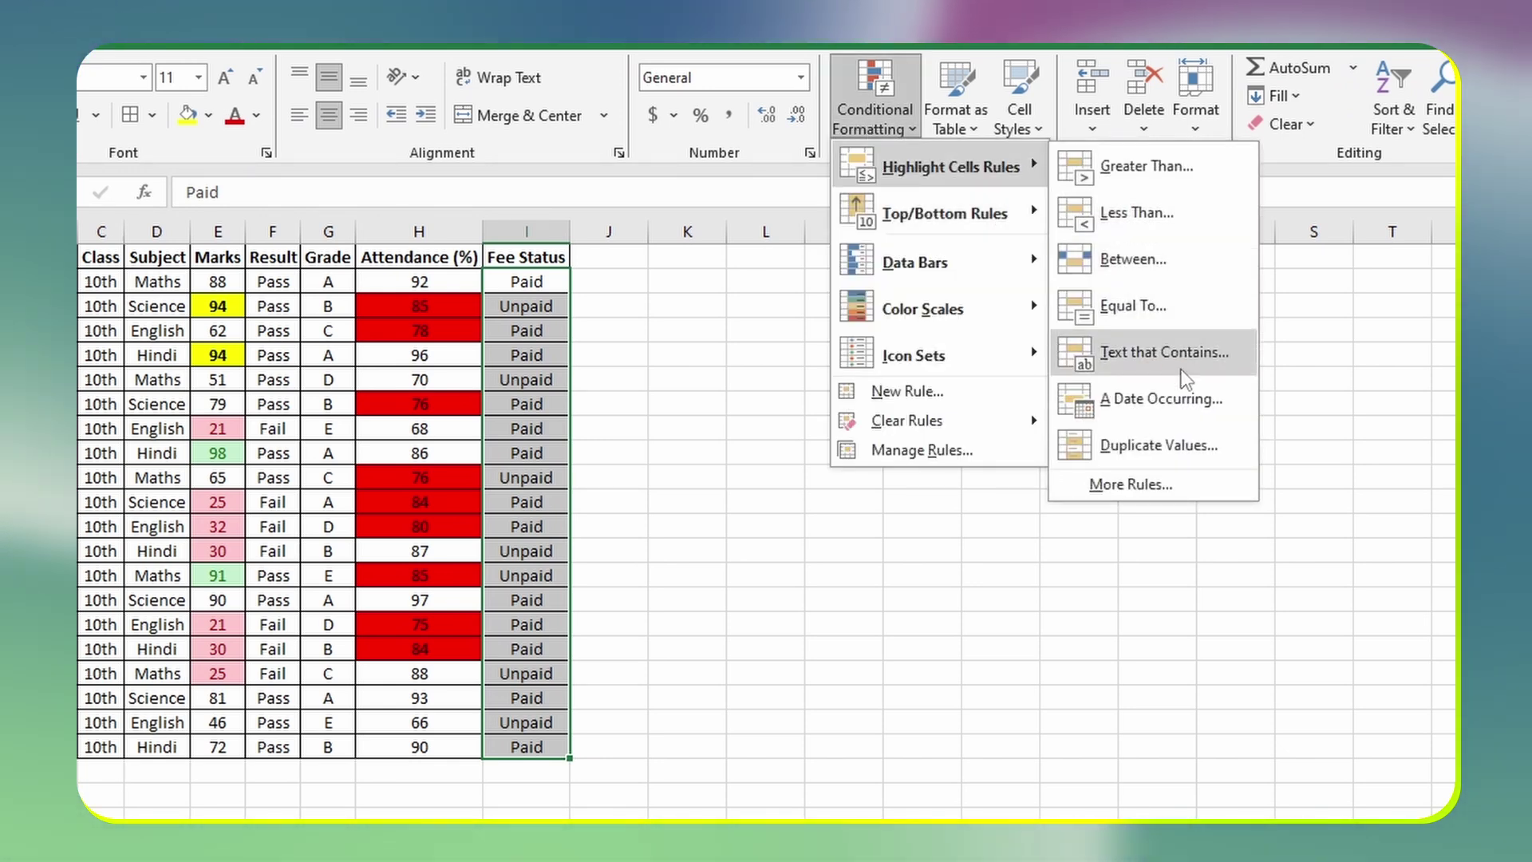
click(1182, 369)
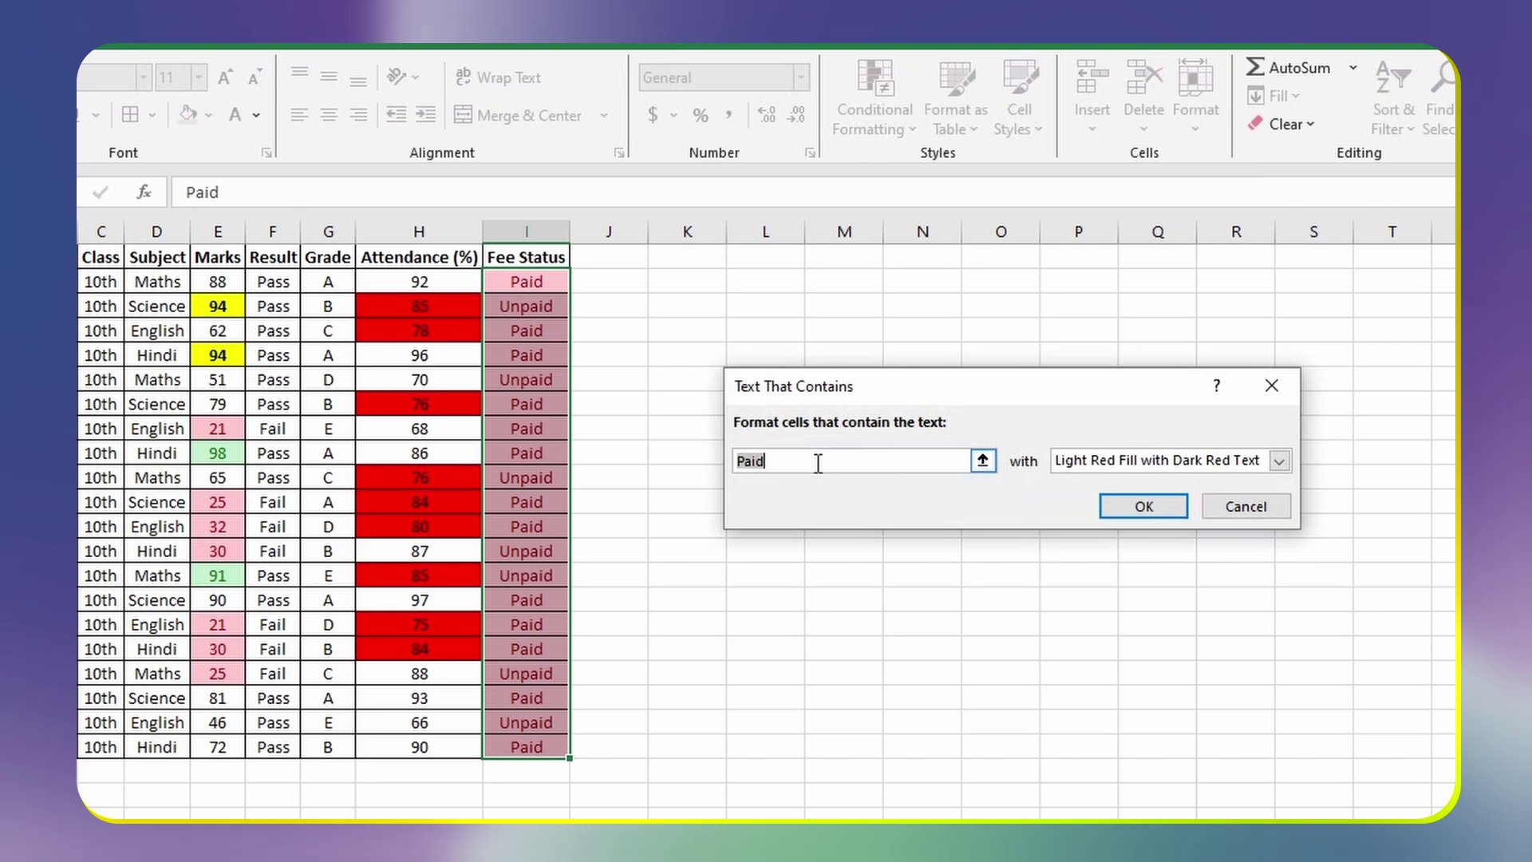
text(u)
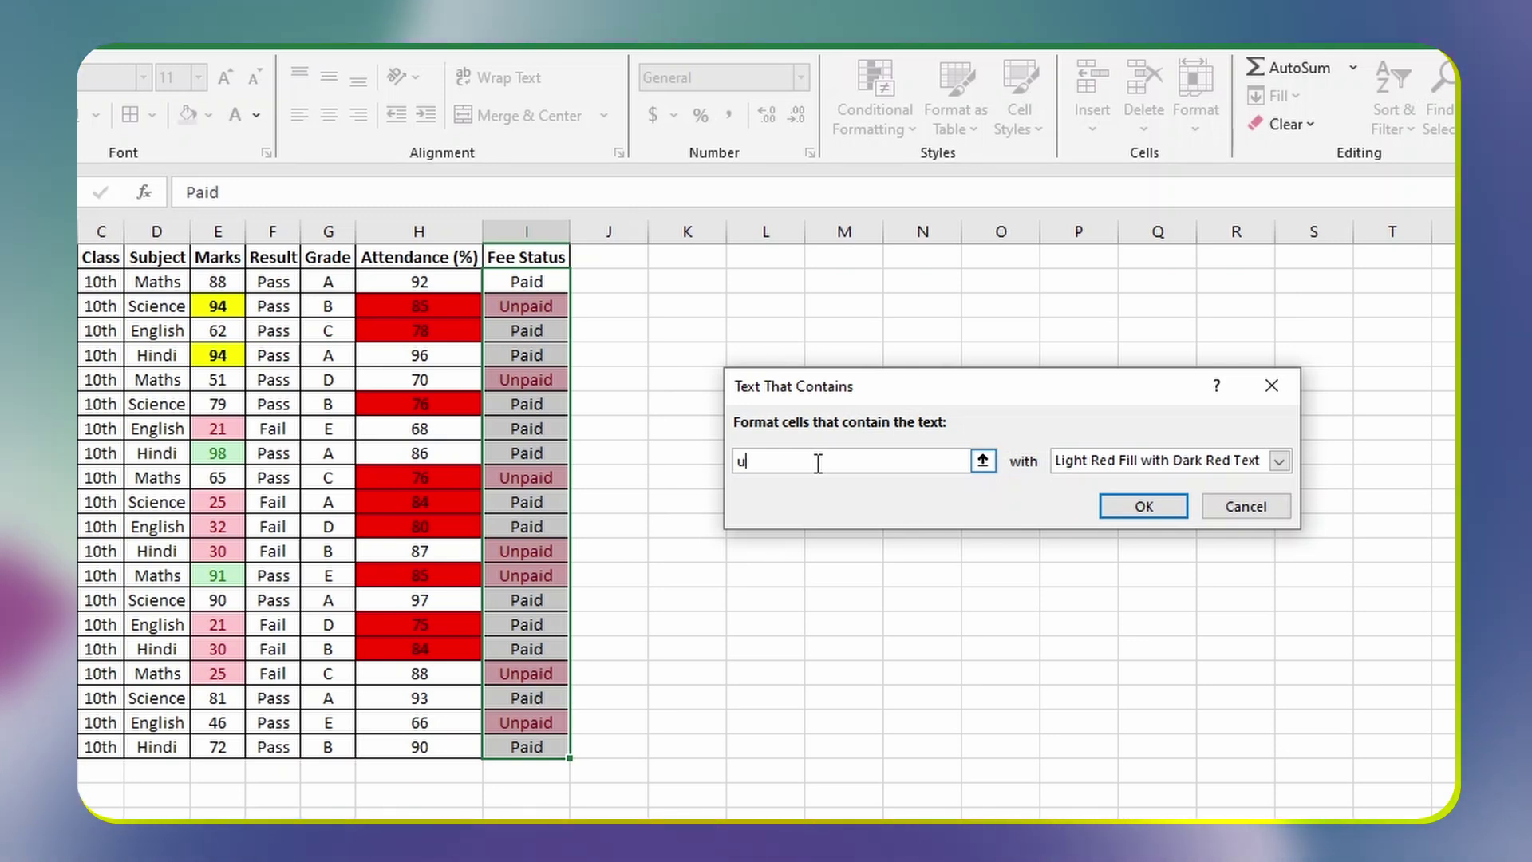
text(np)
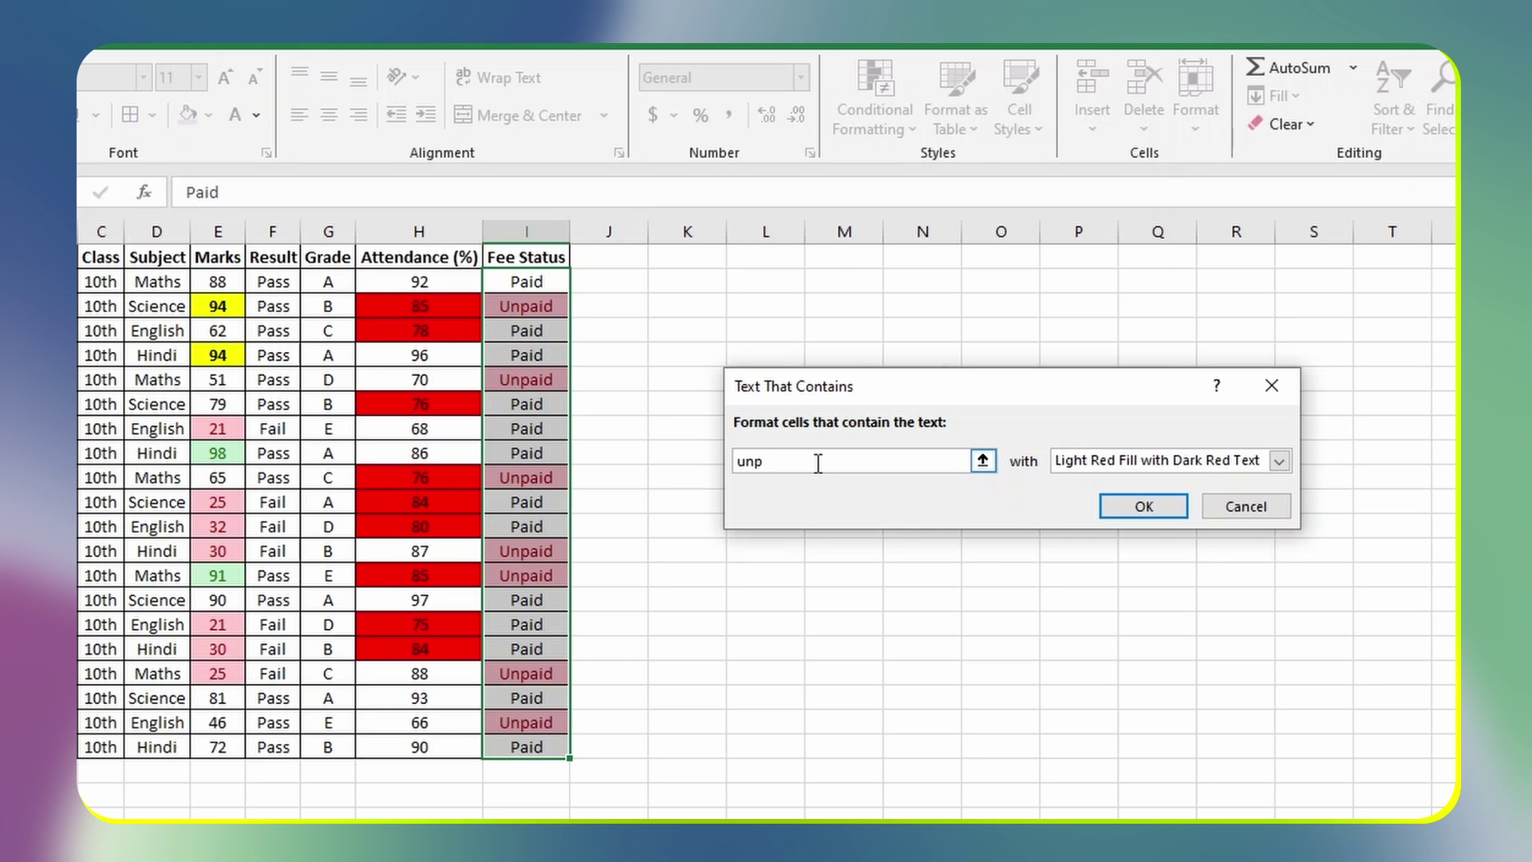
text(aid)
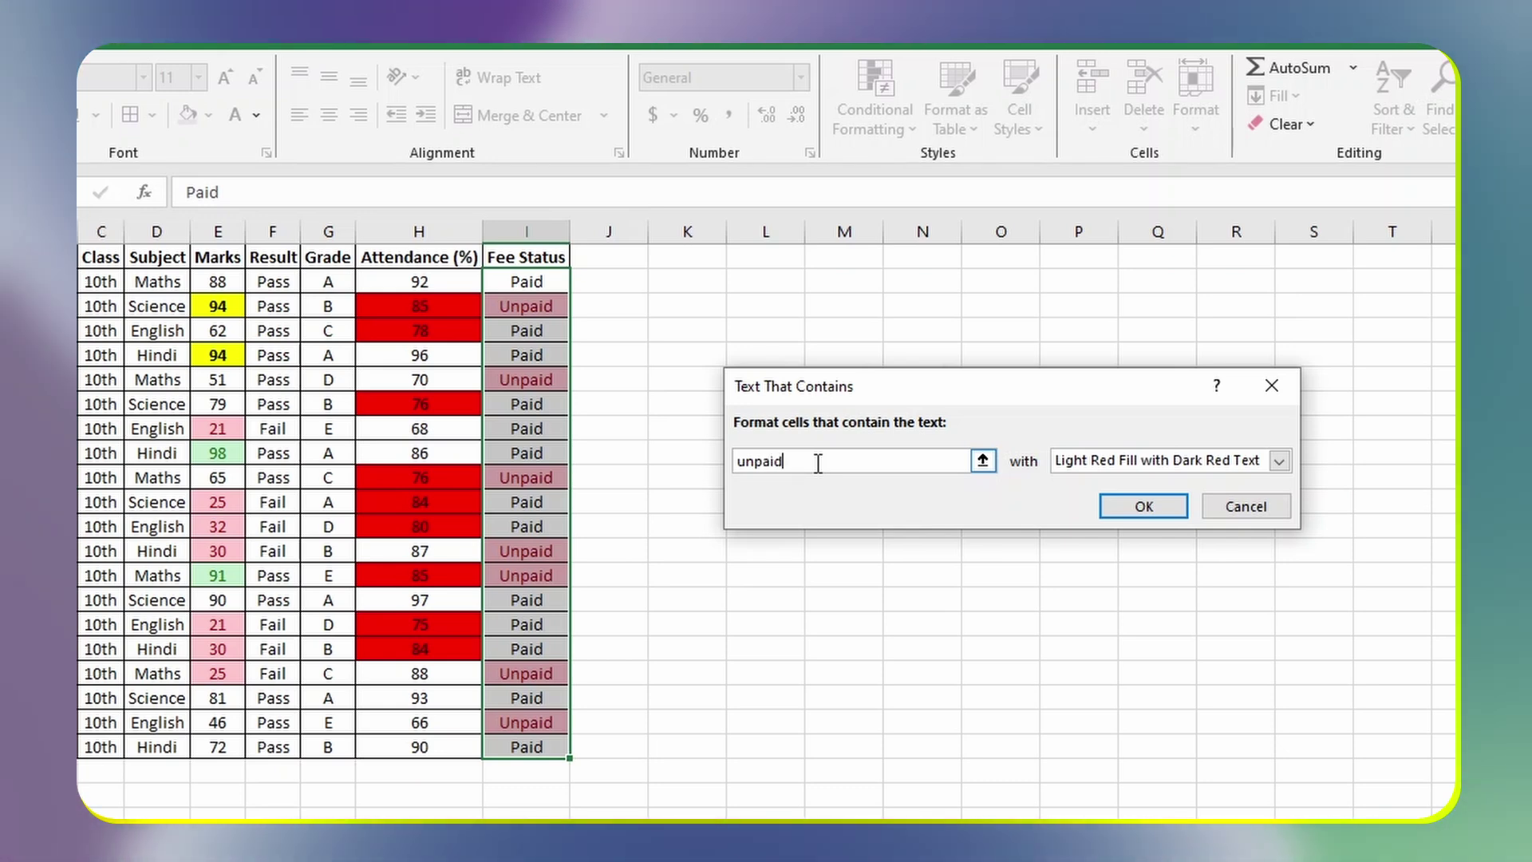
click(1119, 511)
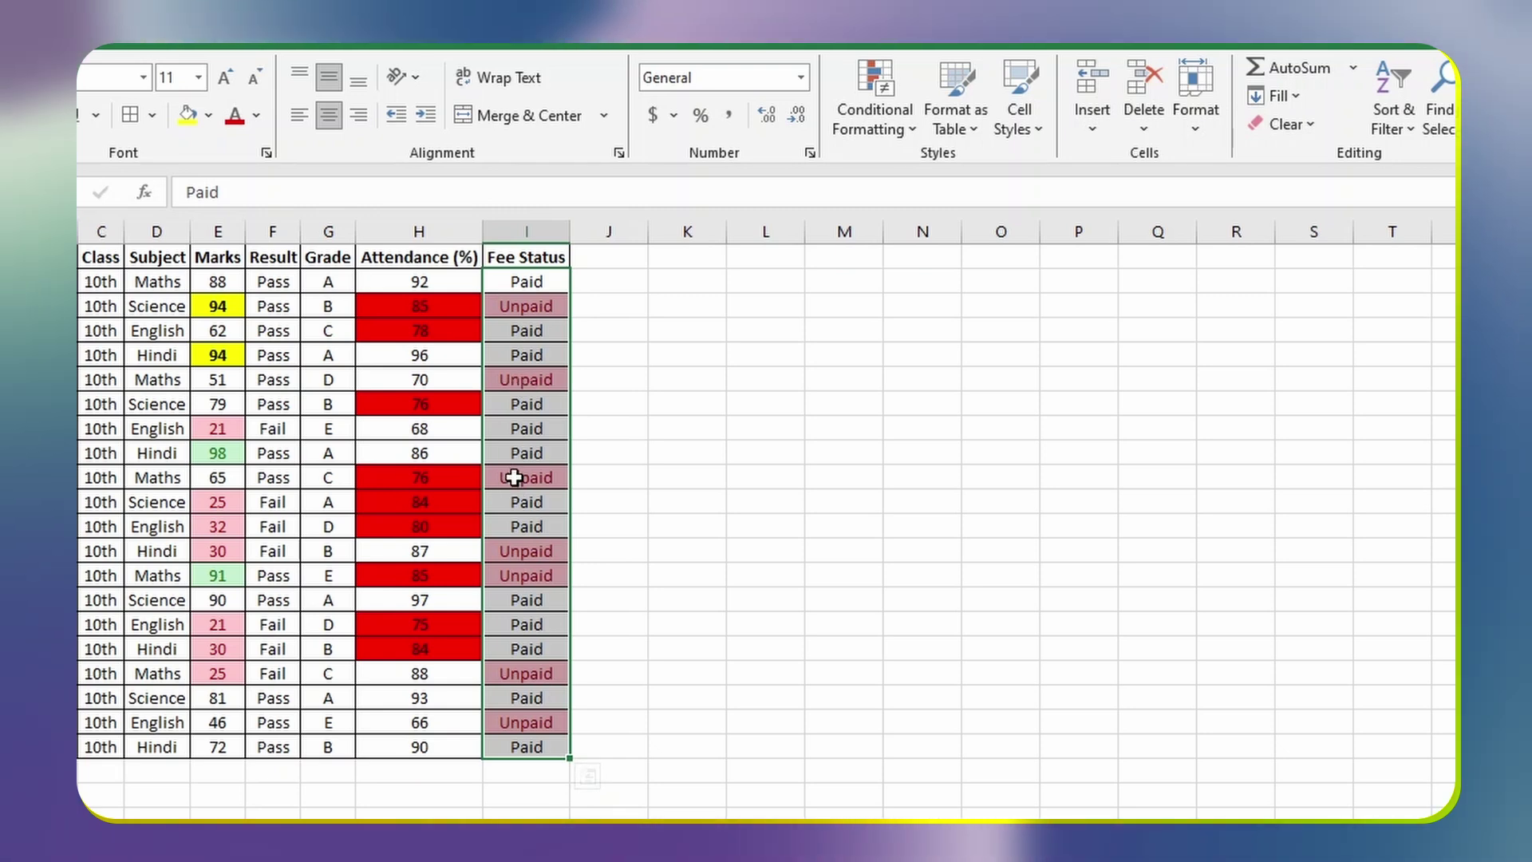
Step: Apply a Text that Contains rule for "Pass" to the results in F2:F21, using Green Fill with Dark Green Text
drag(273, 282, 273, 429)
drag(277, 487, 273, 748)
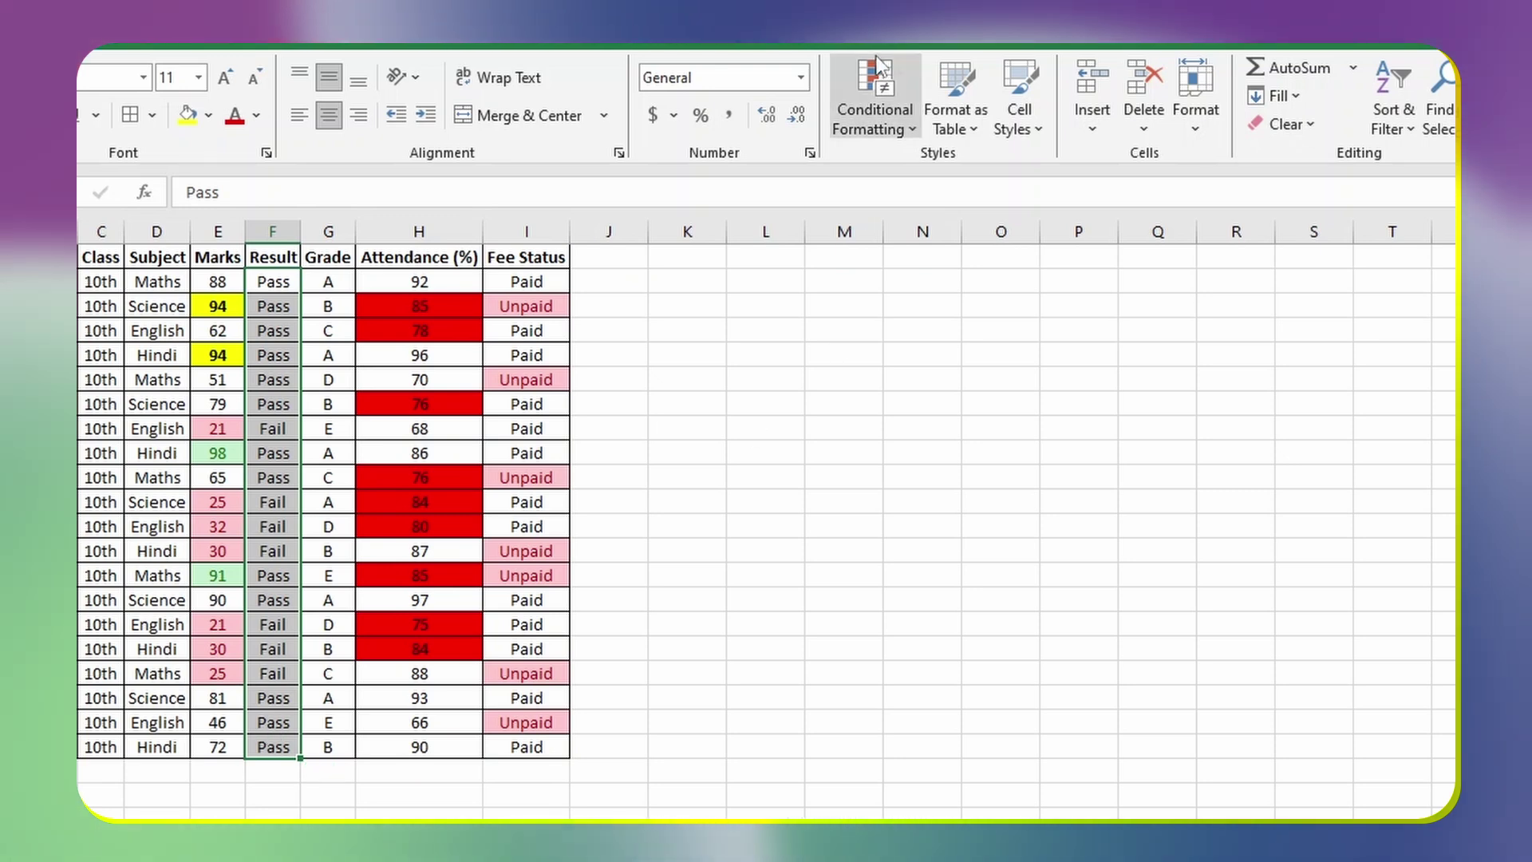
click(878, 64)
mouse_move(950, 167)
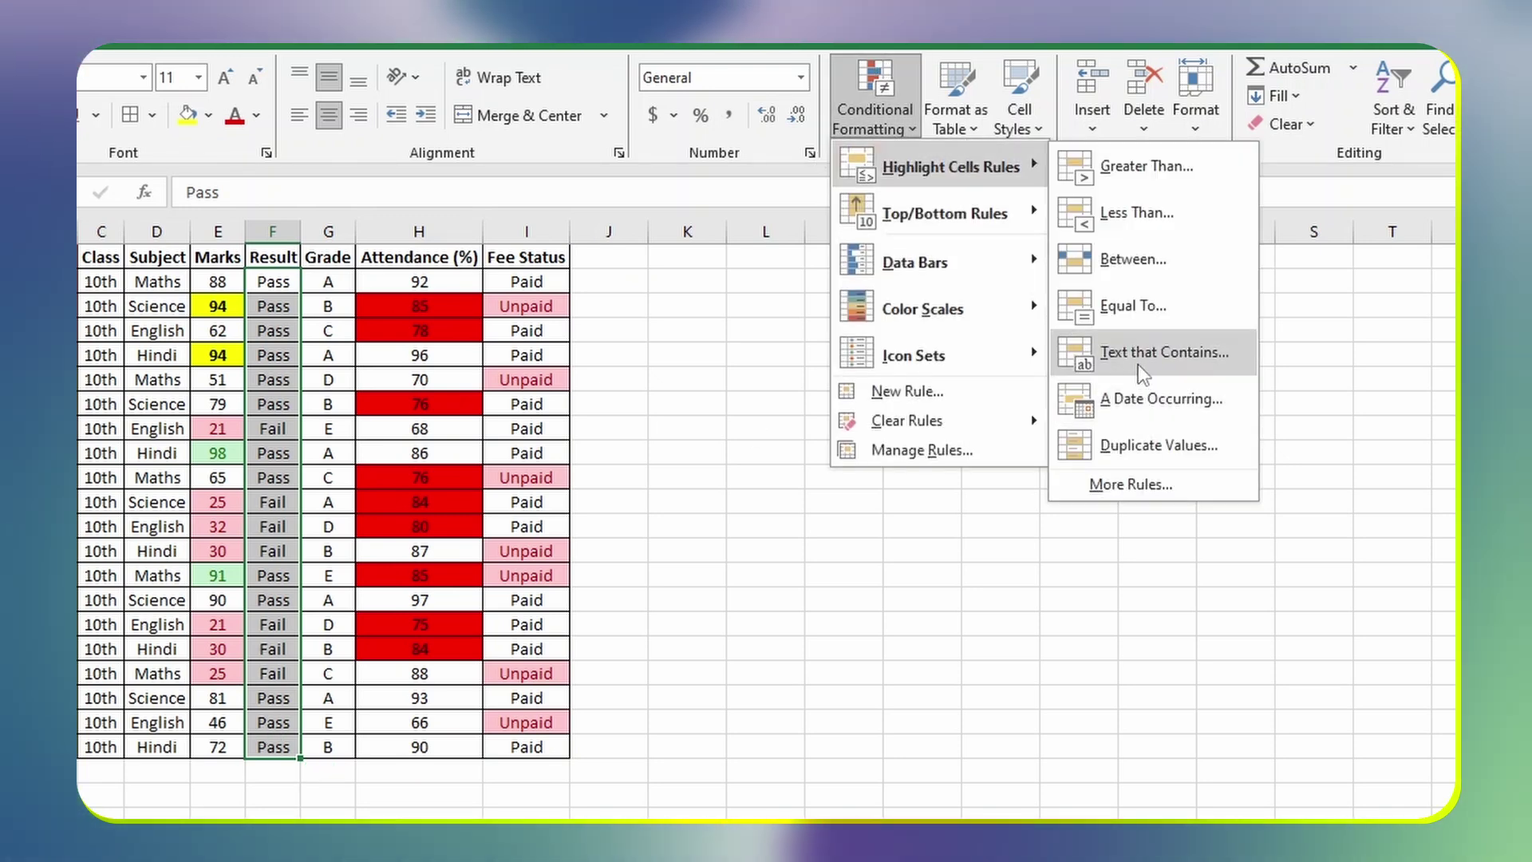
click(1142, 371)
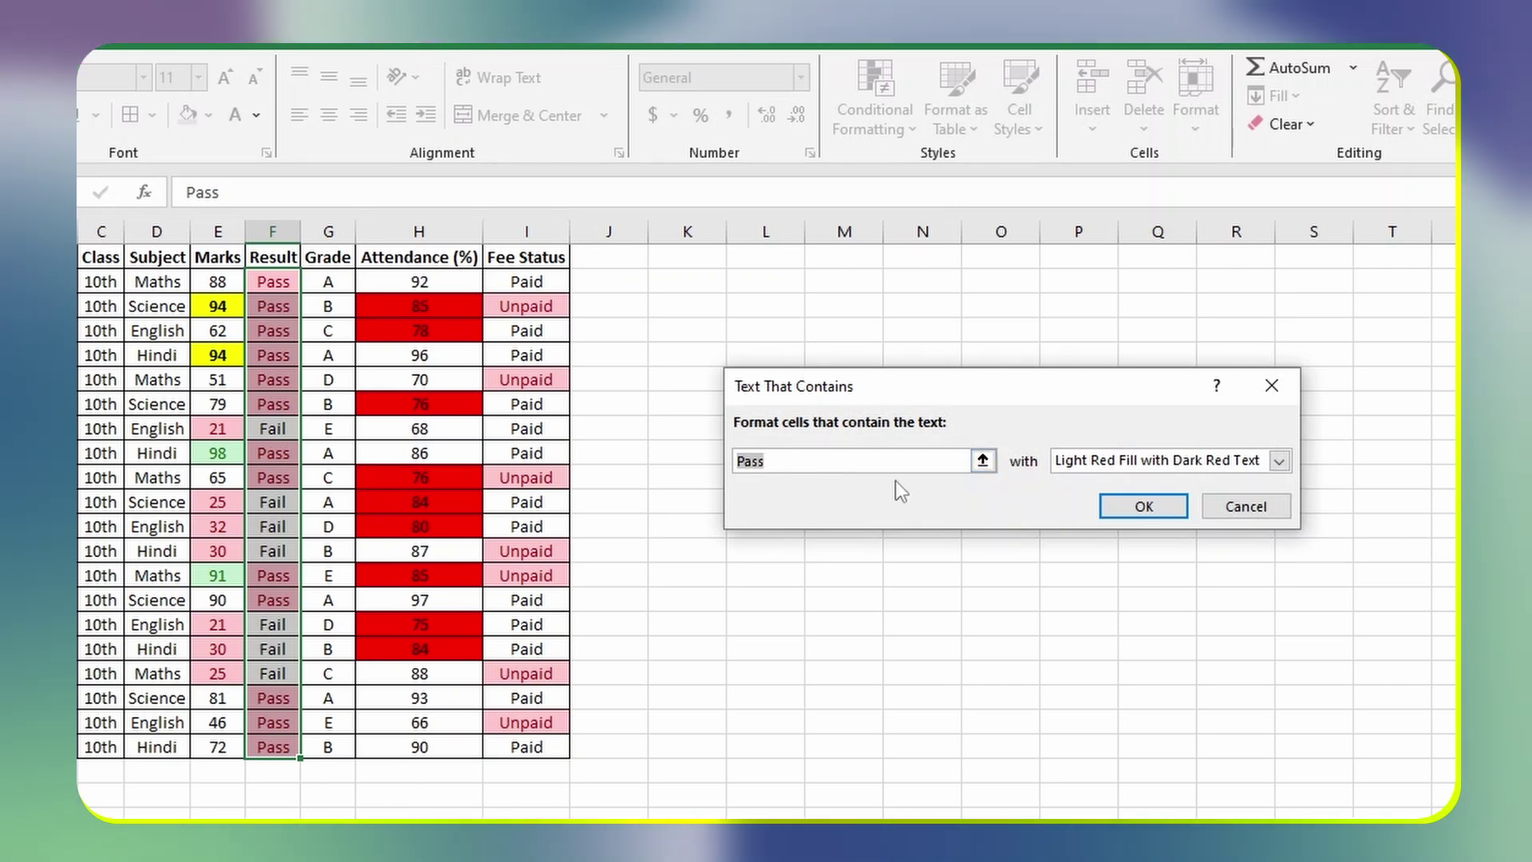
click(1277, 461)
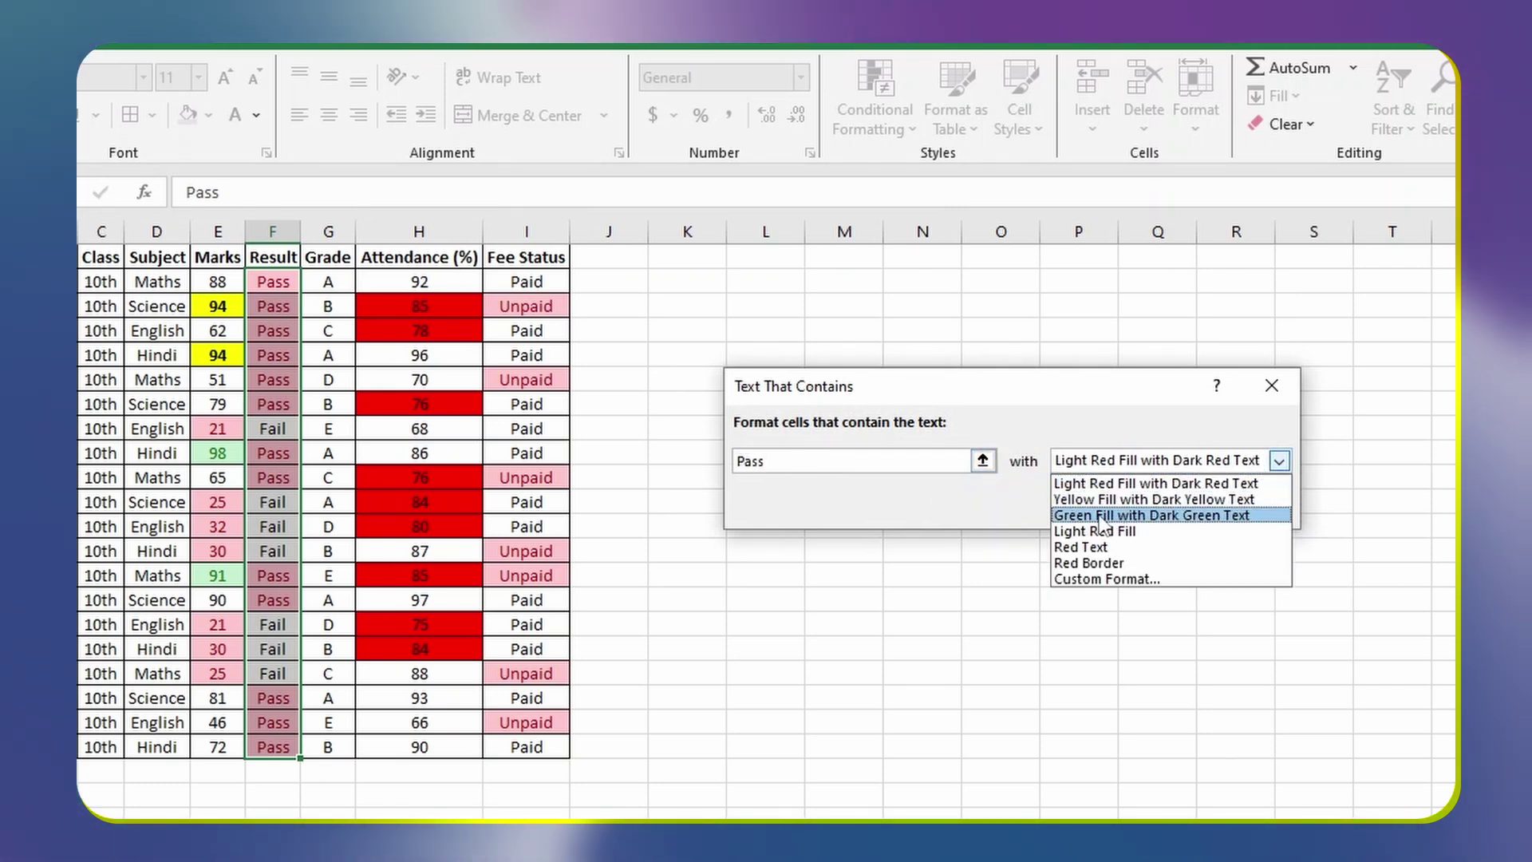
click(1101, 515)
click(1141, 506)
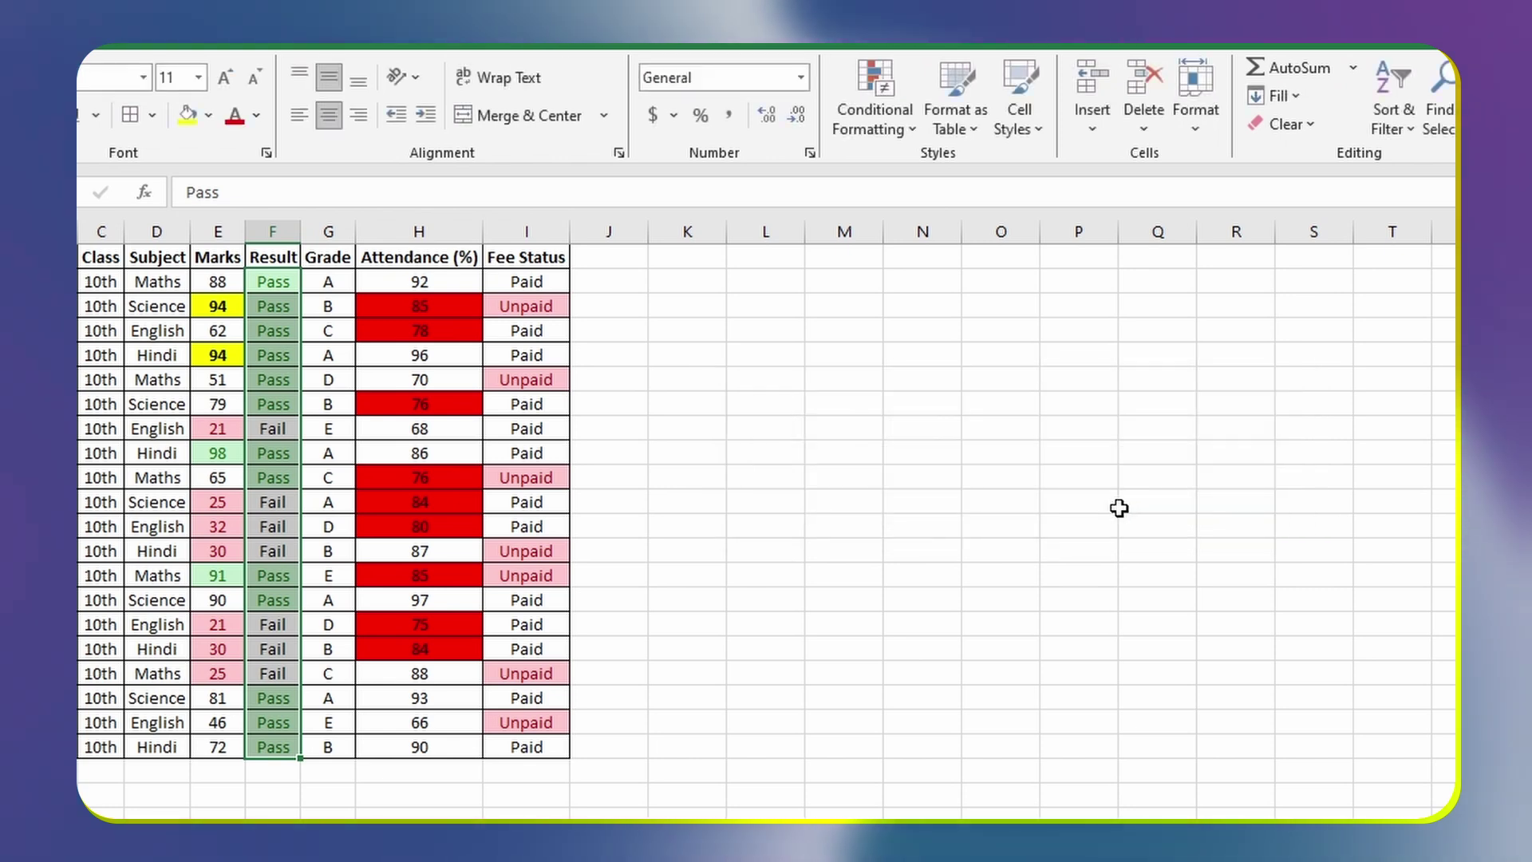
Step: Start a Text that Contains rule for "fail" on the results in F2:F21 and preview Light Red Fill
click(875, 111)
mouse_move(922, 171)
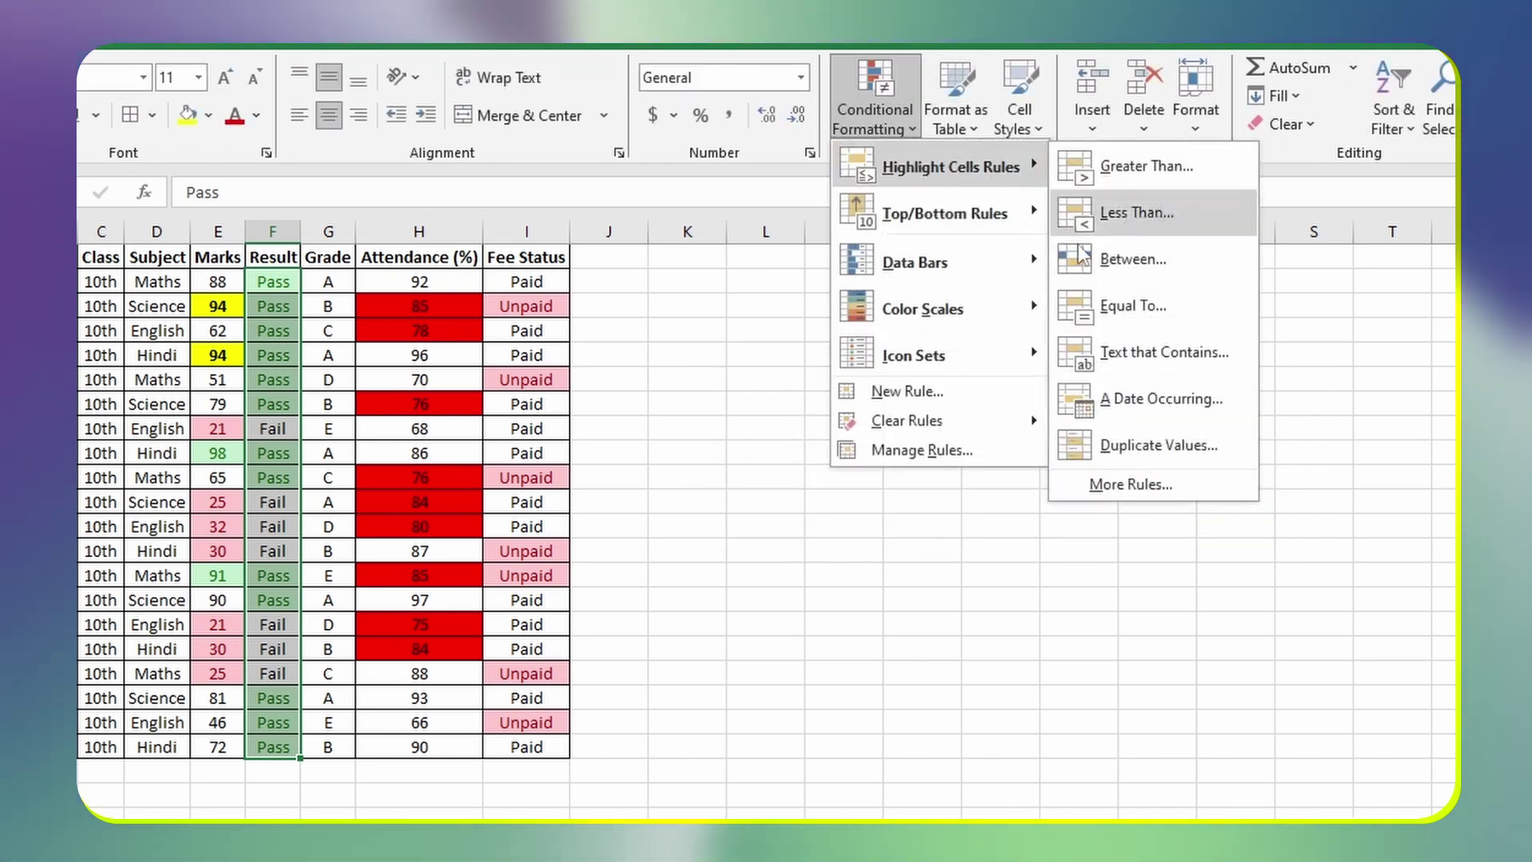
click(1129, 352)
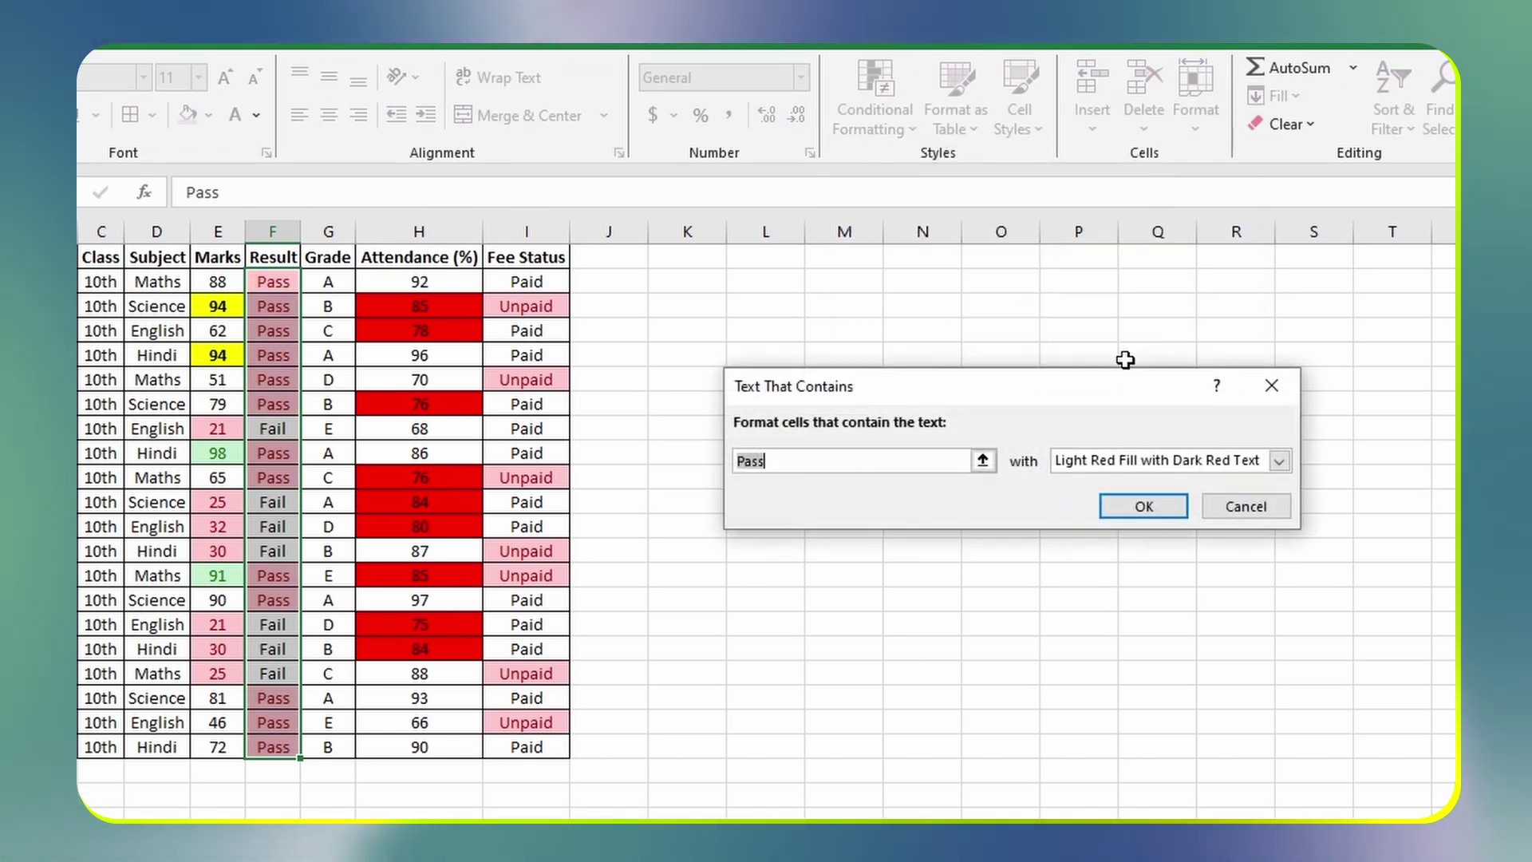
text(fail)
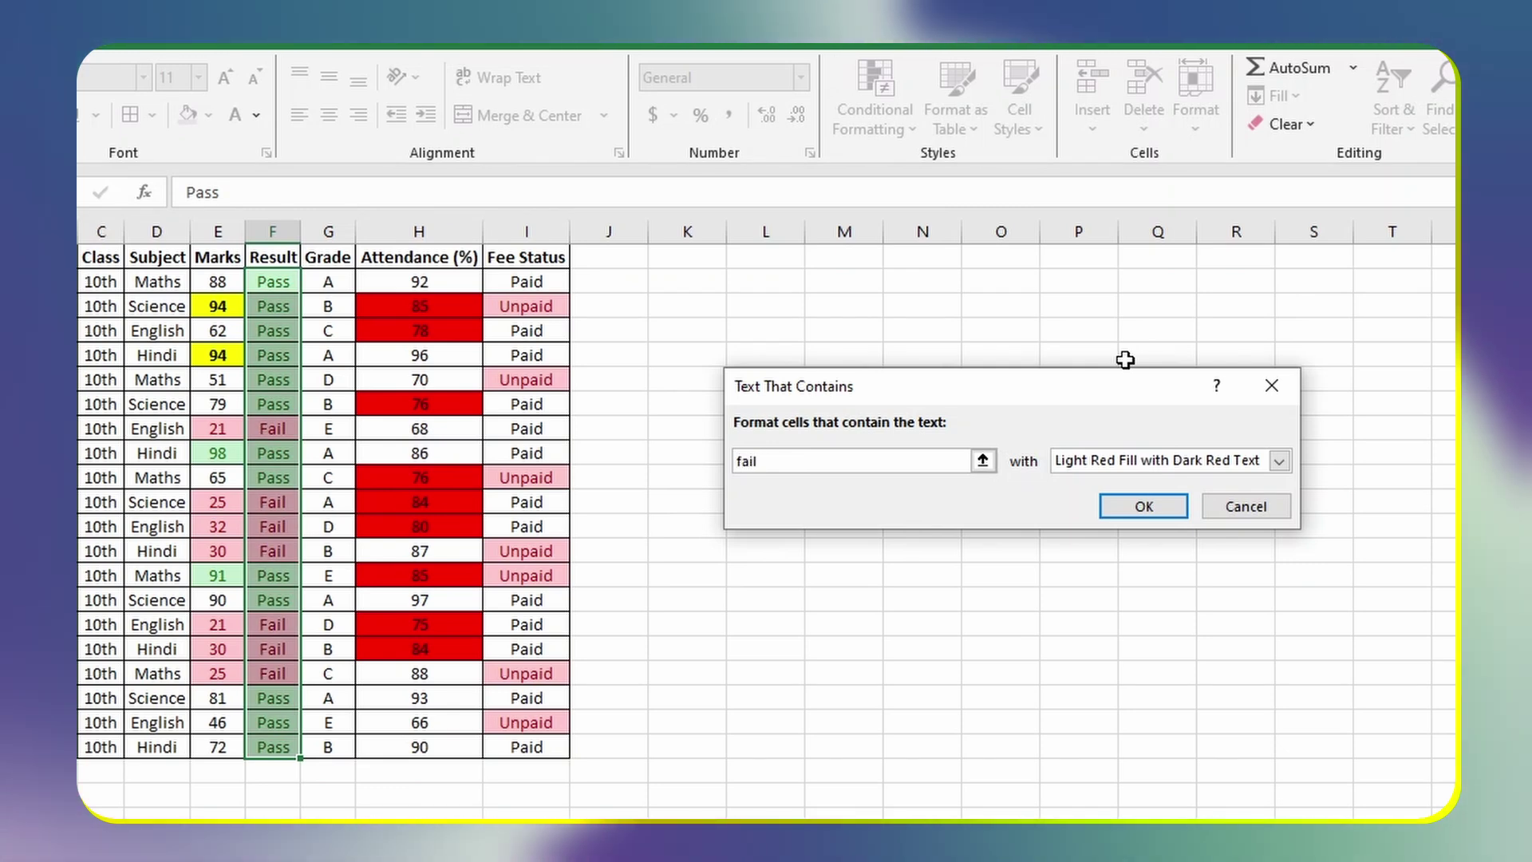
click(1166, 462)
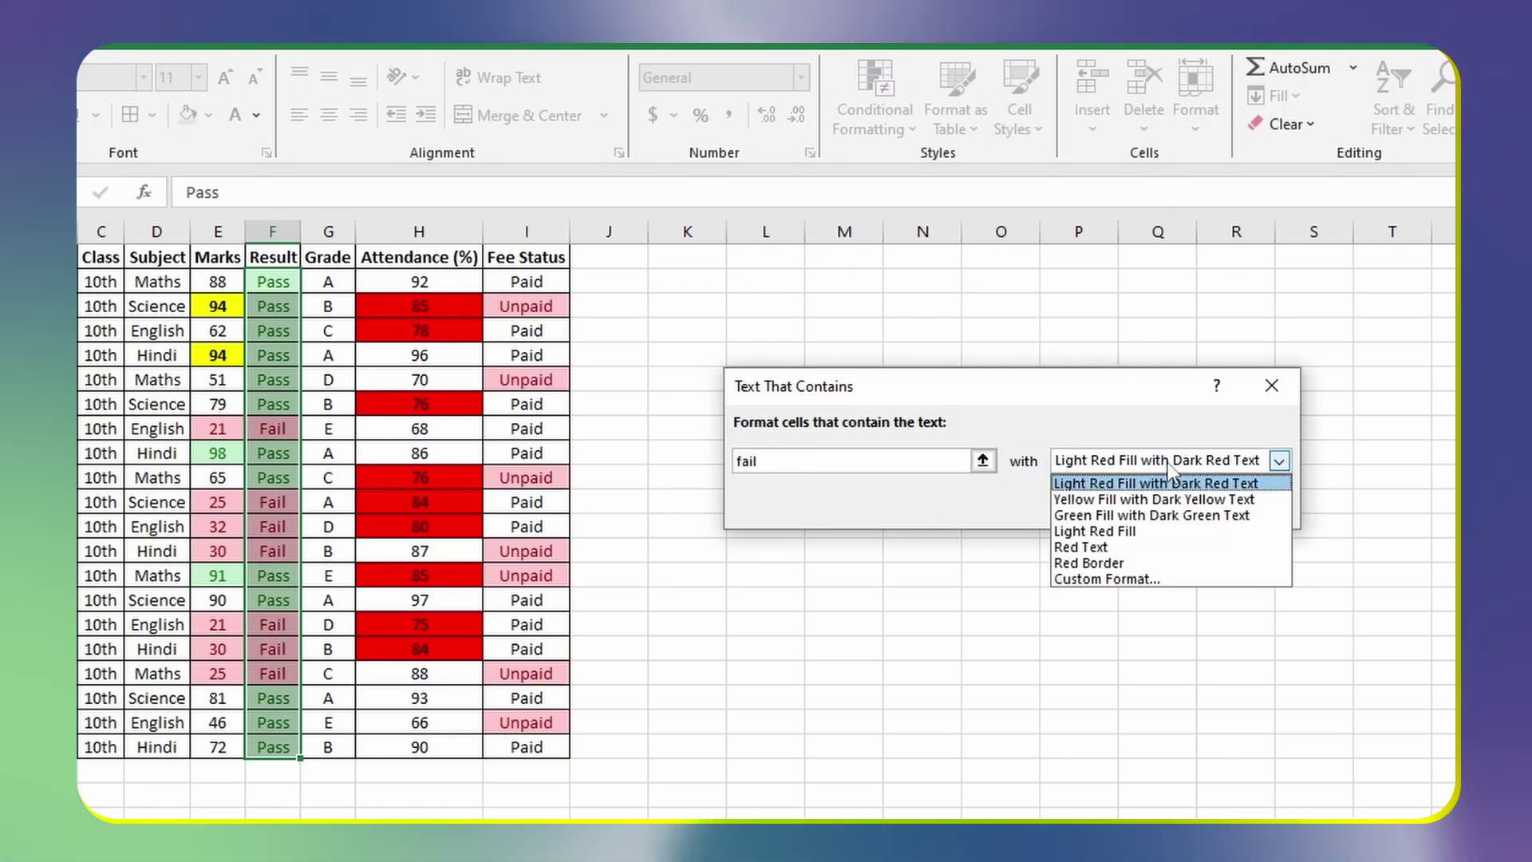
click(1038, 527)
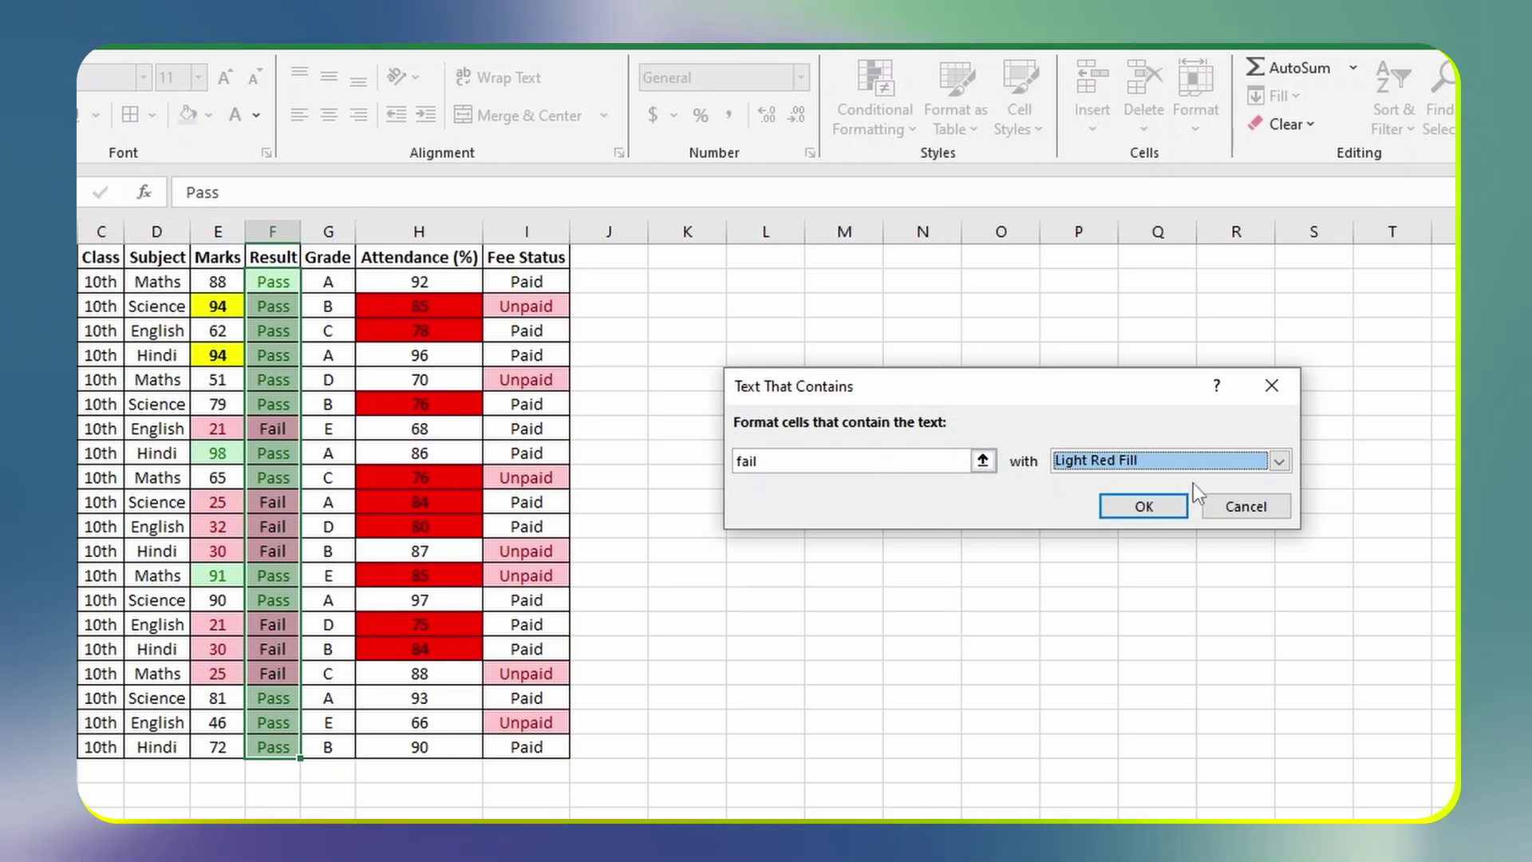
Step: Give the "fail" rule a custom format with a light blue fill instead and apply it
click(1189, 465)
click(1098, 581)
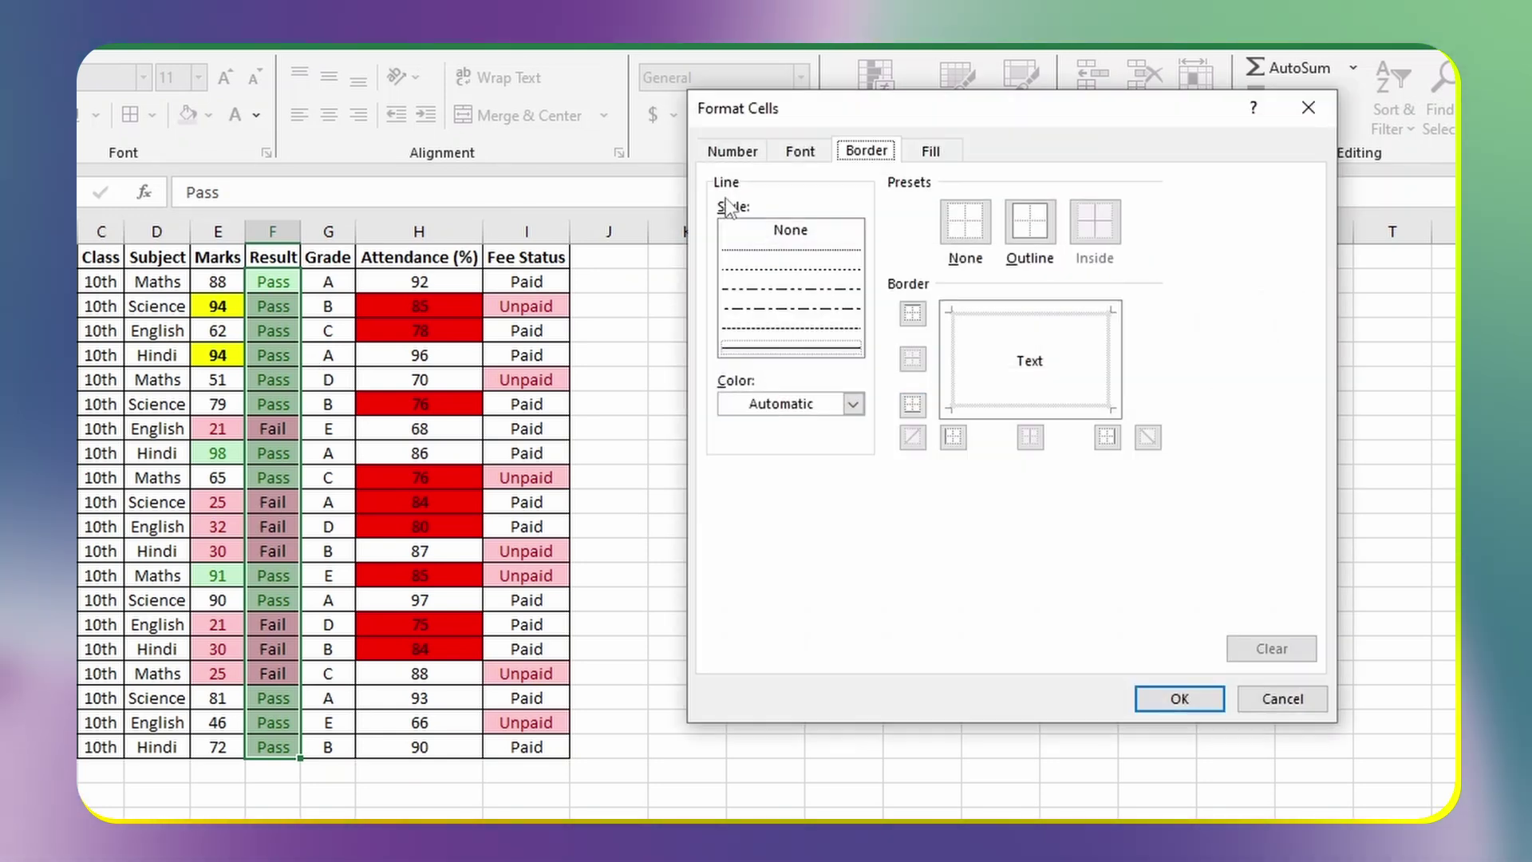
click(930, 152)
click(861, 391)
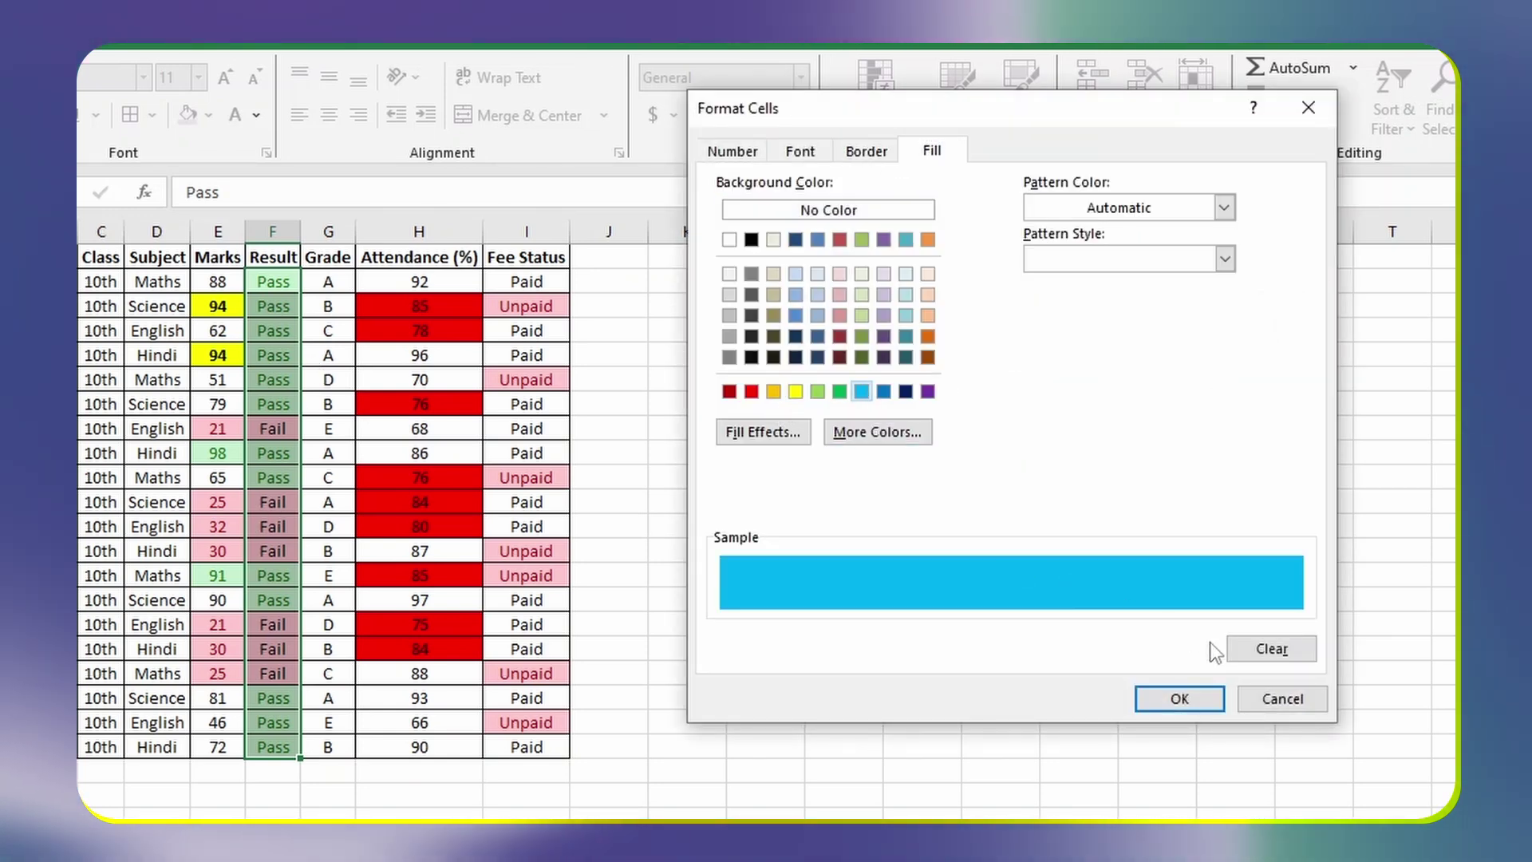
click(1180, 699)
click(1142, 506)
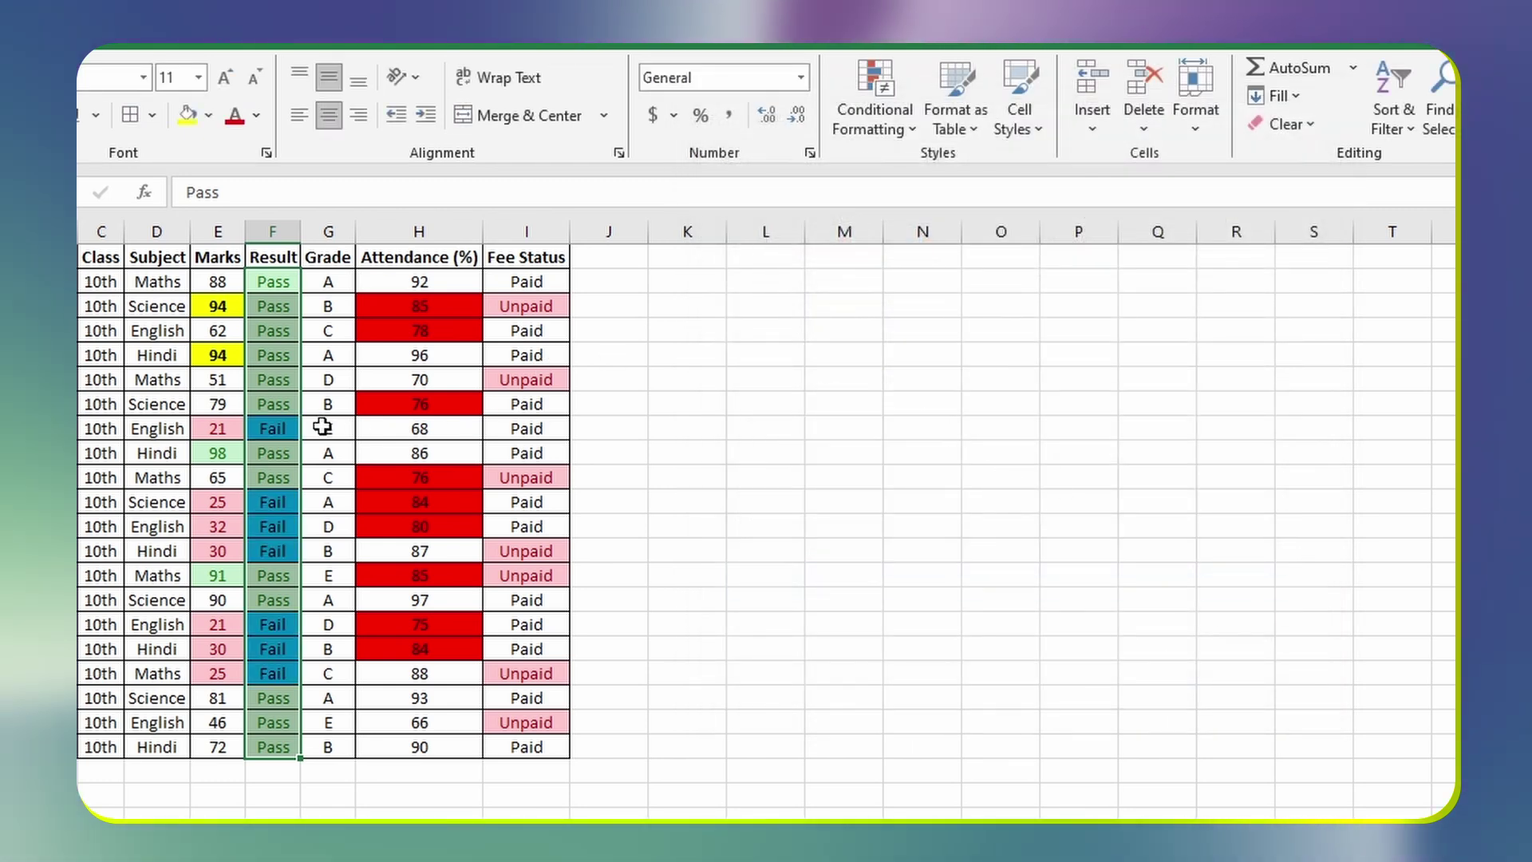
Step: Change the mark in E7 to 21 and the result in F7 to fail
click(223, 405)
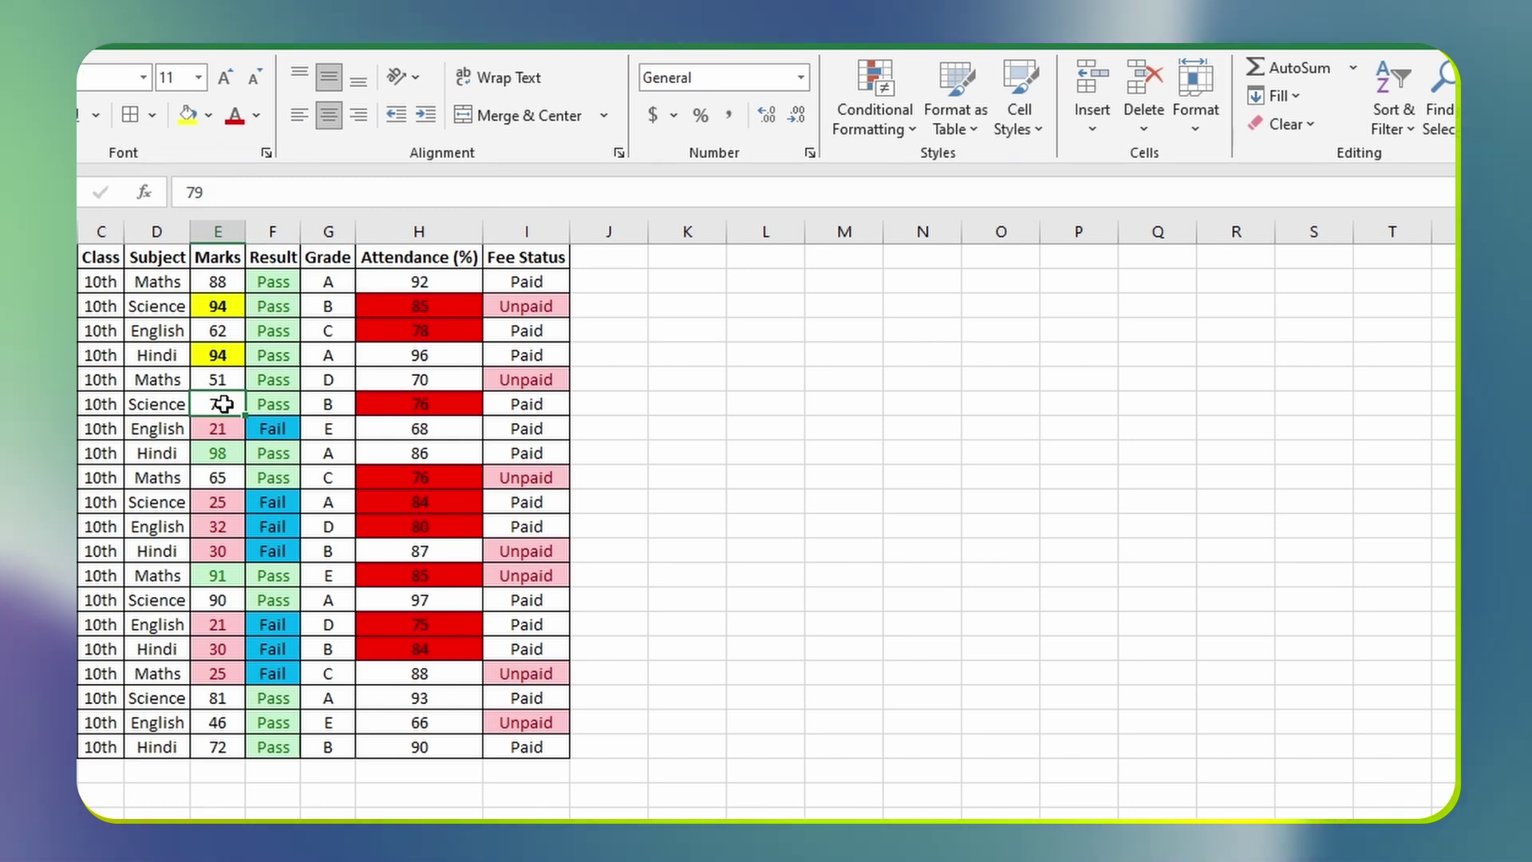
text(21)
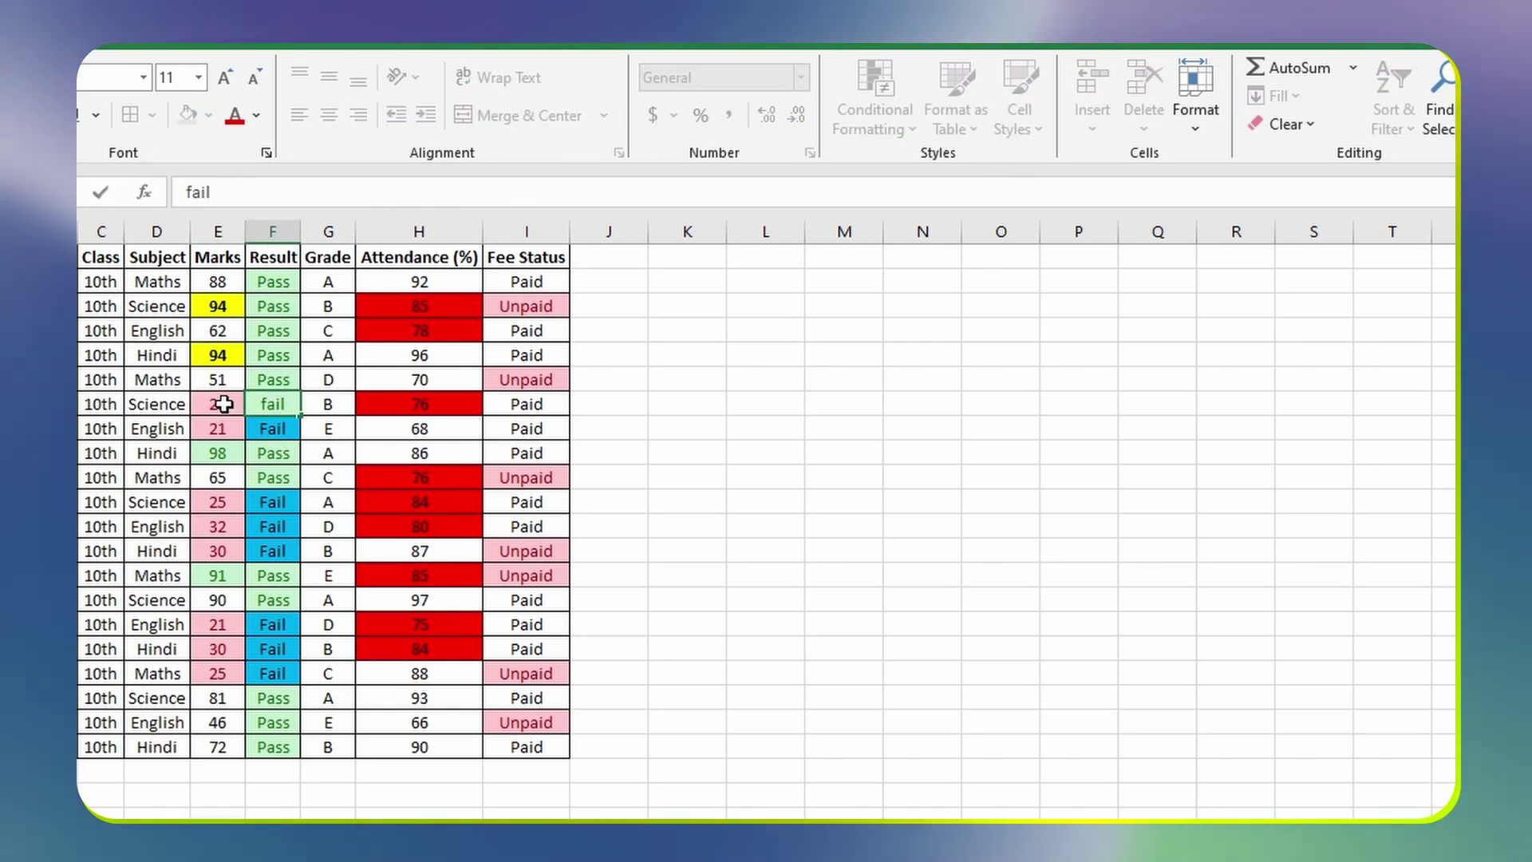
key(Return)
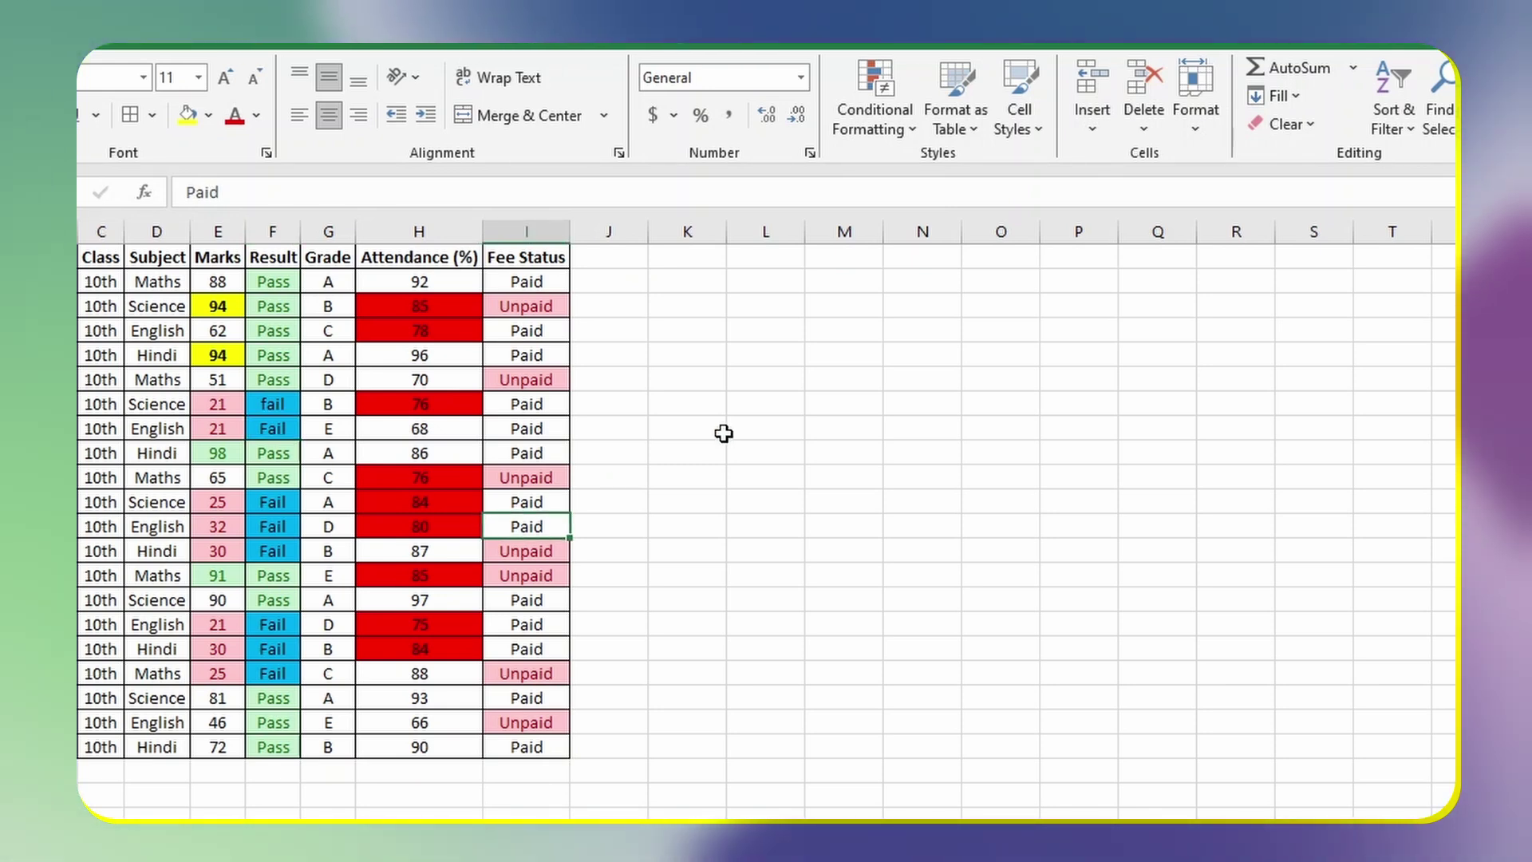
Step: Open the system clock's calendar to check today's date
click(724, 432)
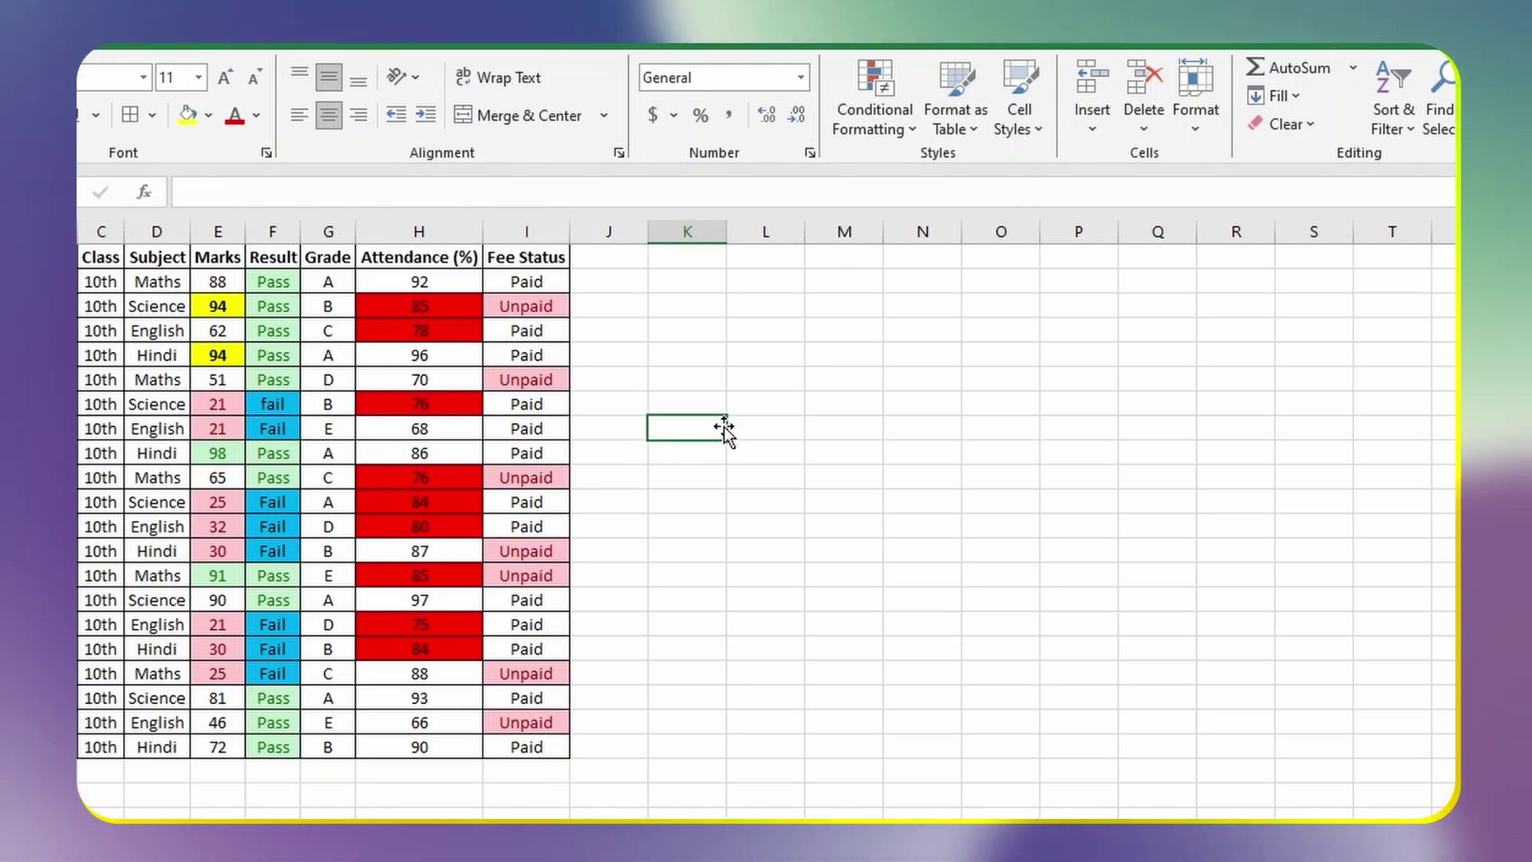
click(737, 292)
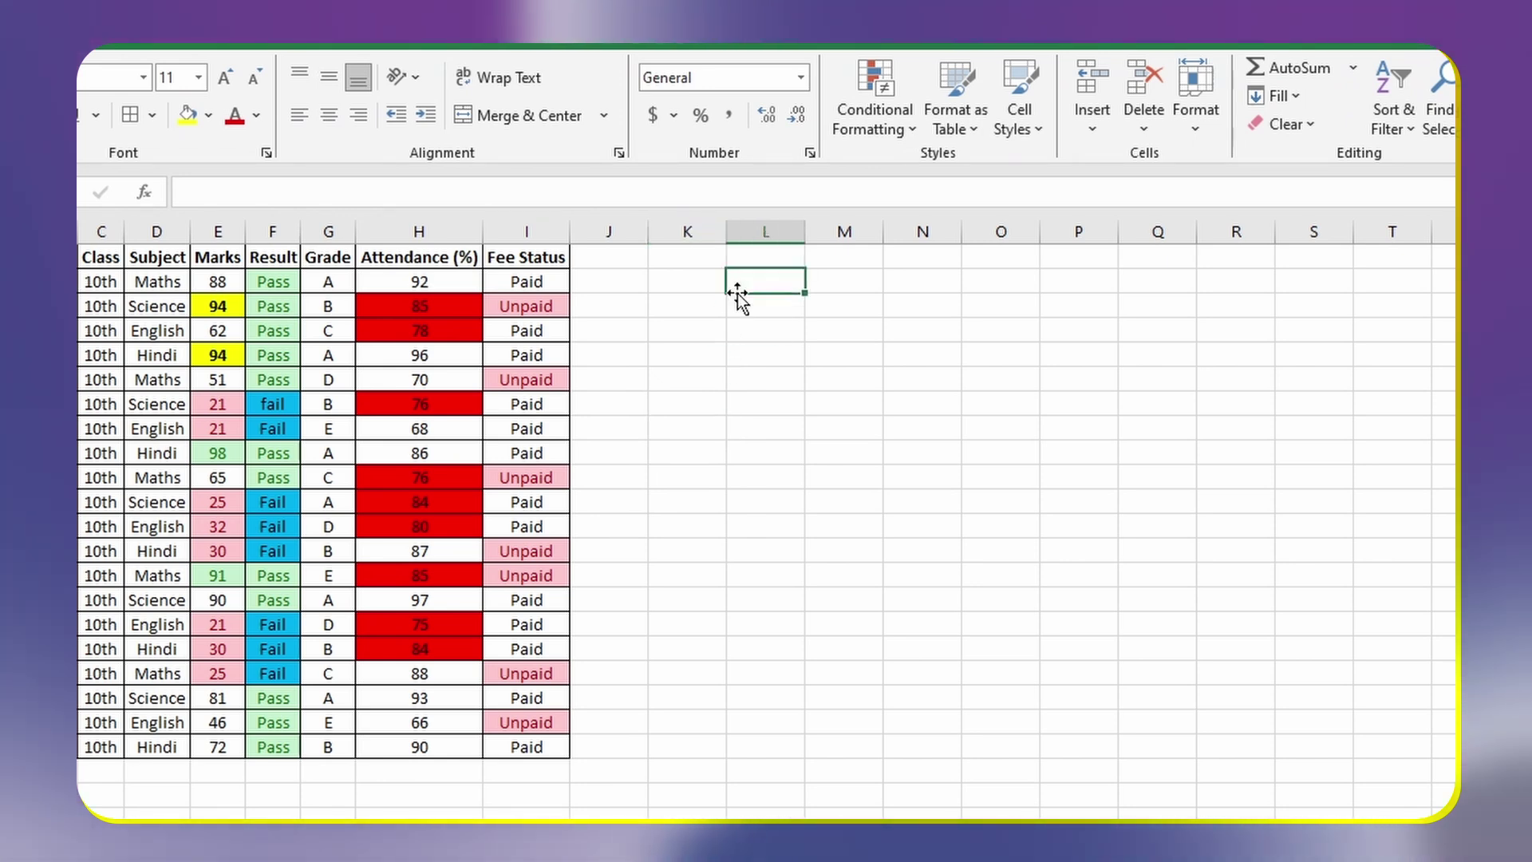
click(702, 272)
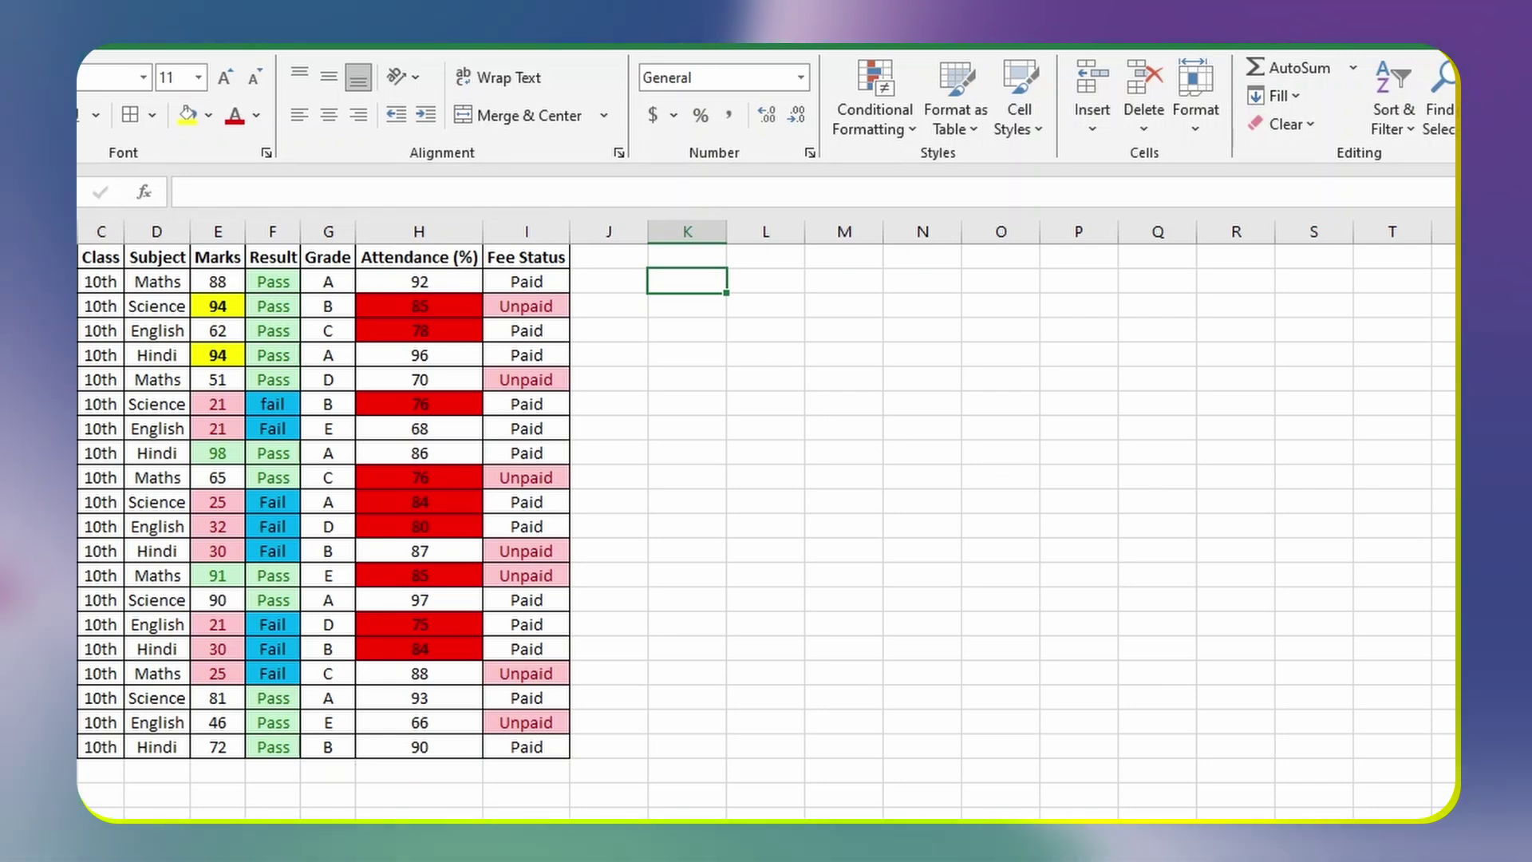
click(1436, 814)
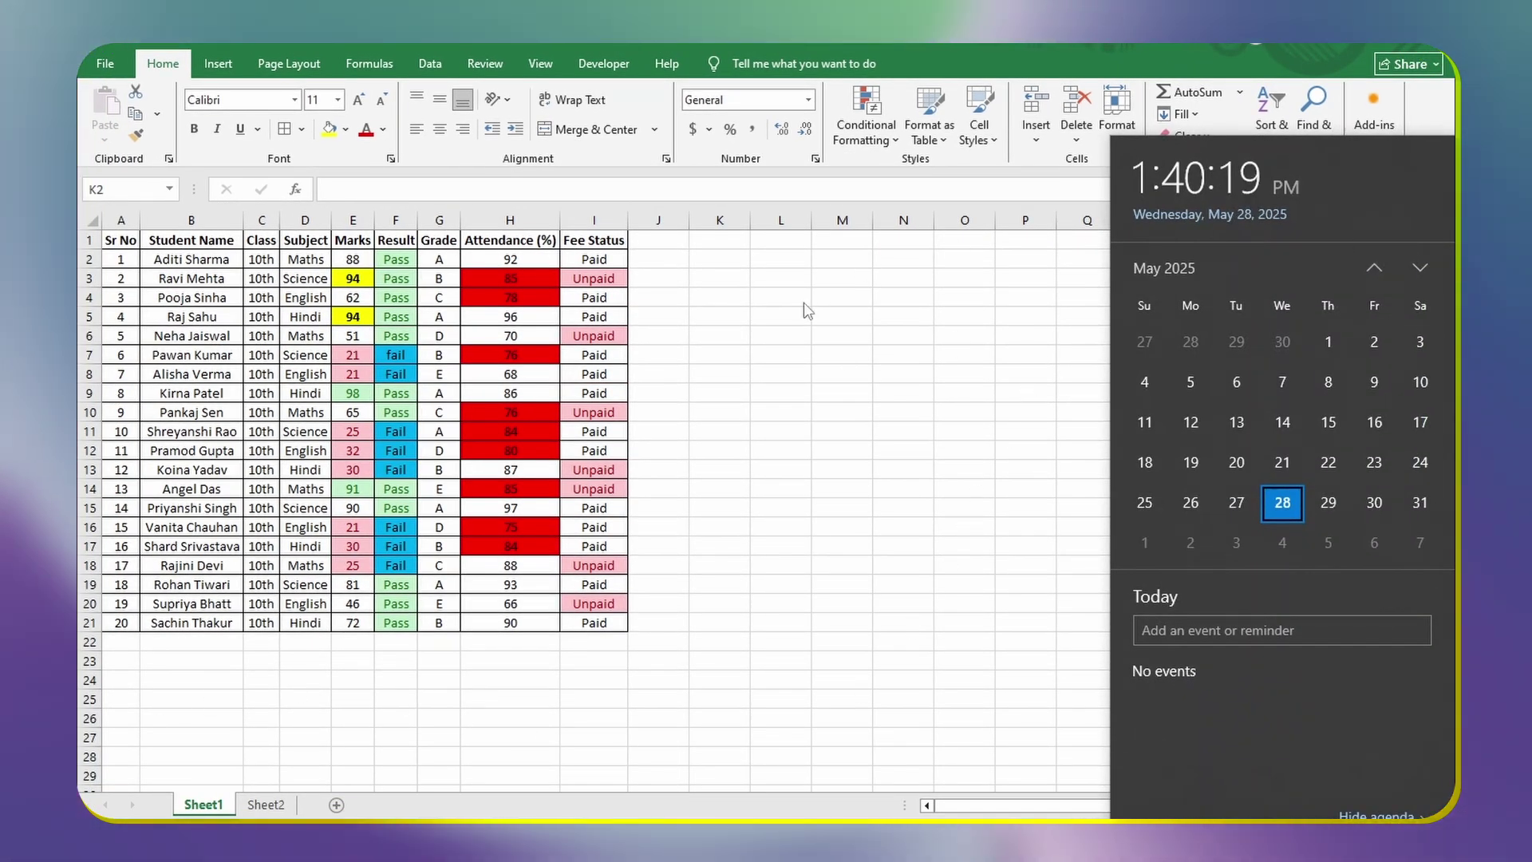
Step: Enter the date 1/5/2025 in L1 and fill consecutive dates down to 21-05-25 in L21
click(784, 241)
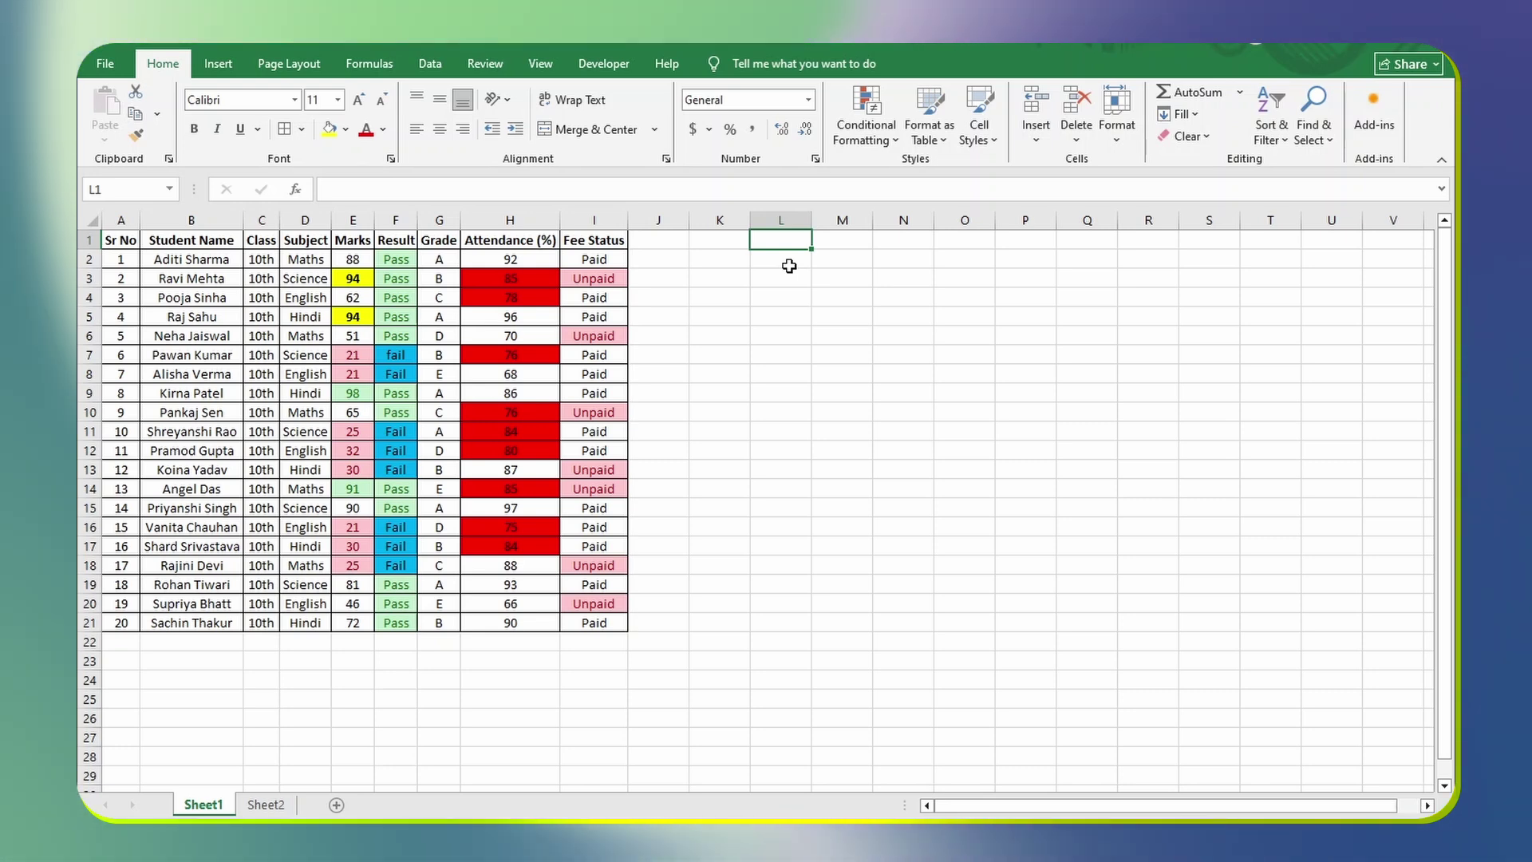
text(1/)
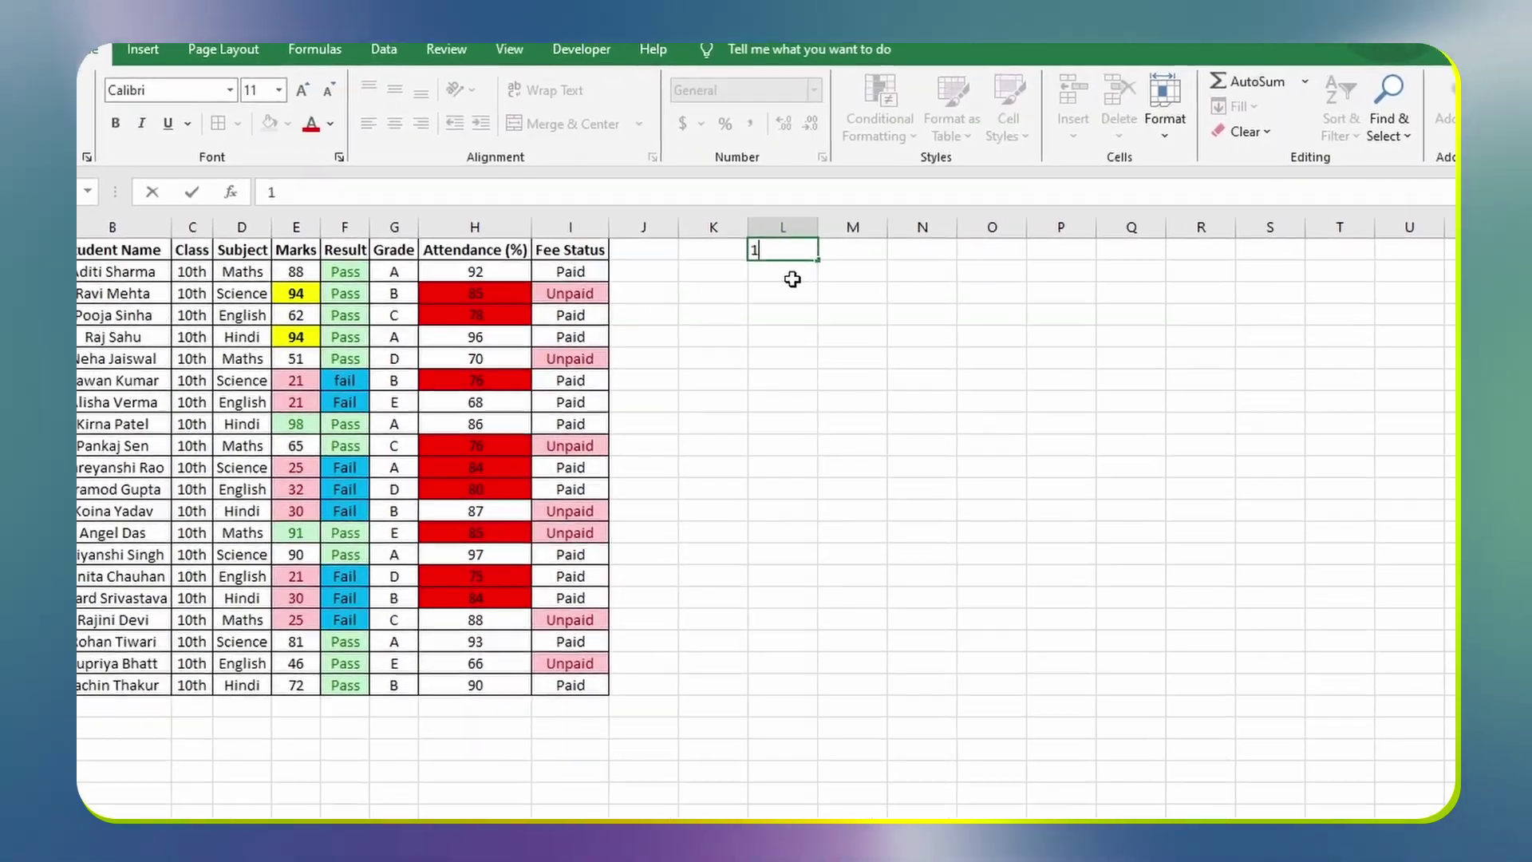
text(5/2025)
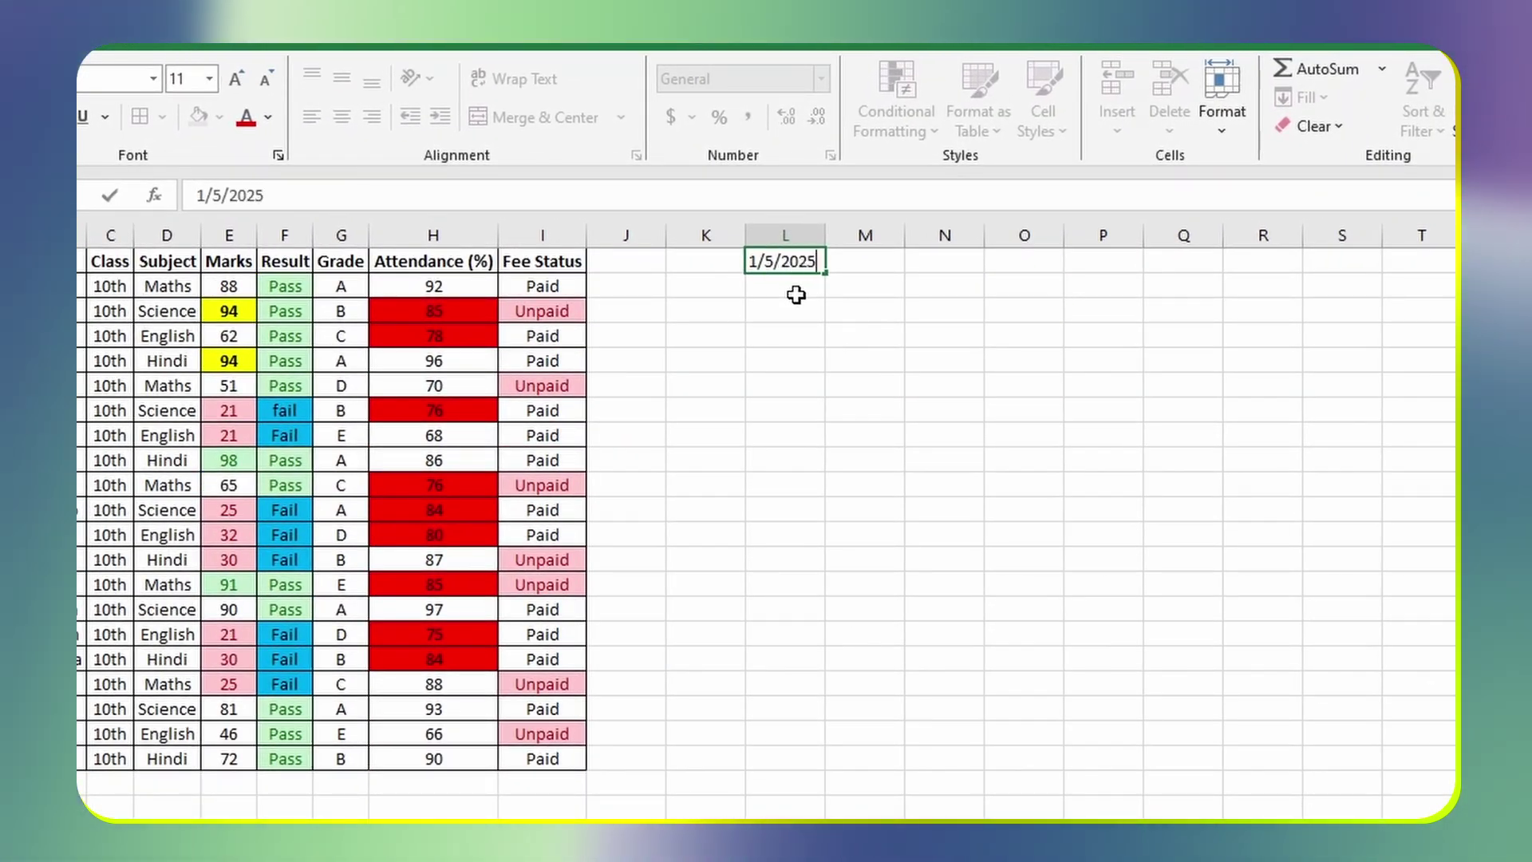
key(Return)
click(797, 260)
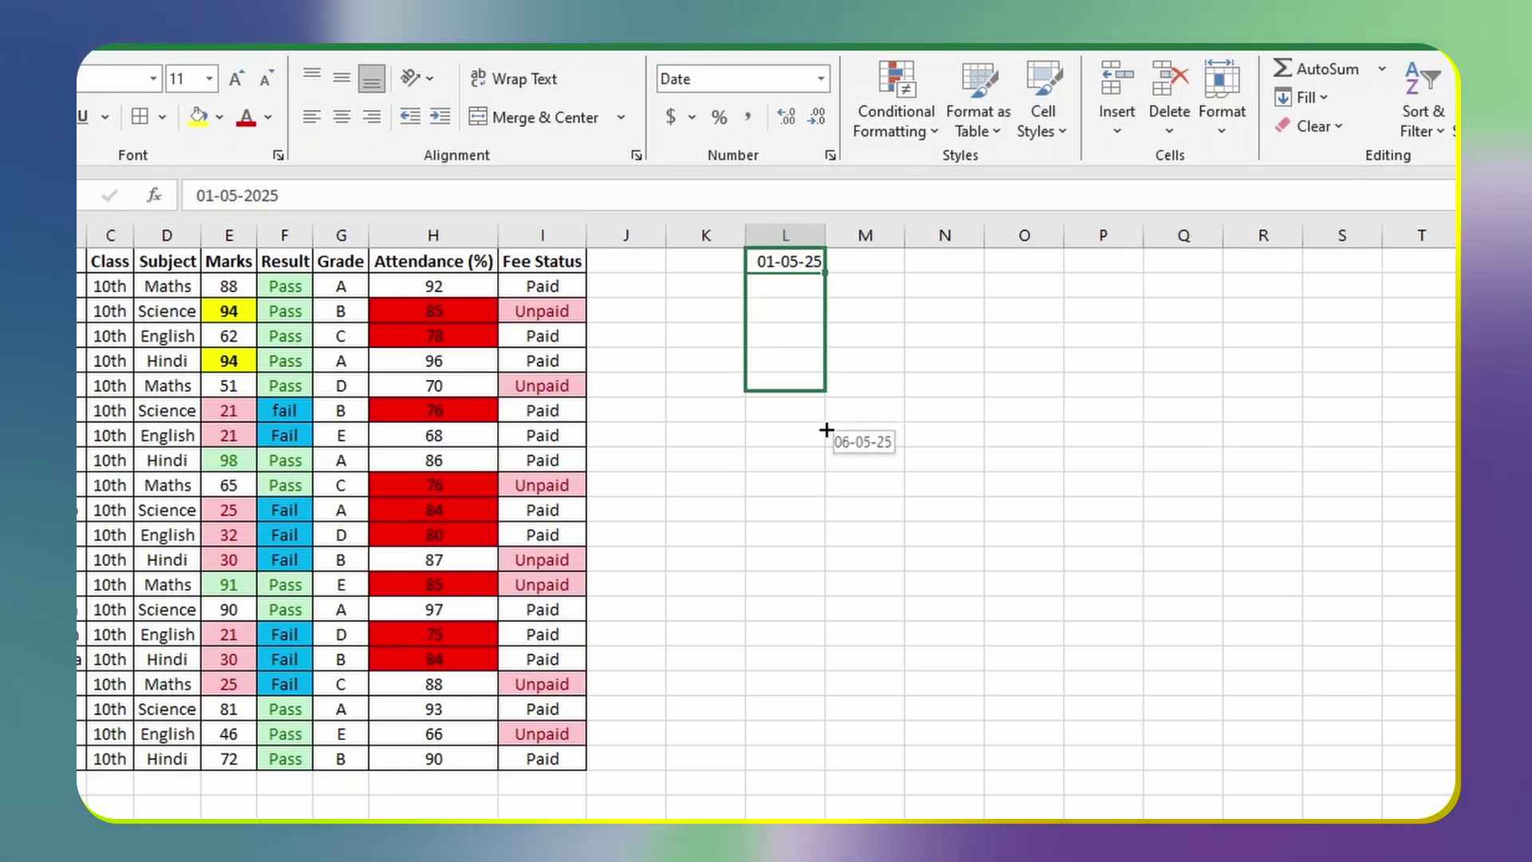
drag(832, 710, 830, 771)
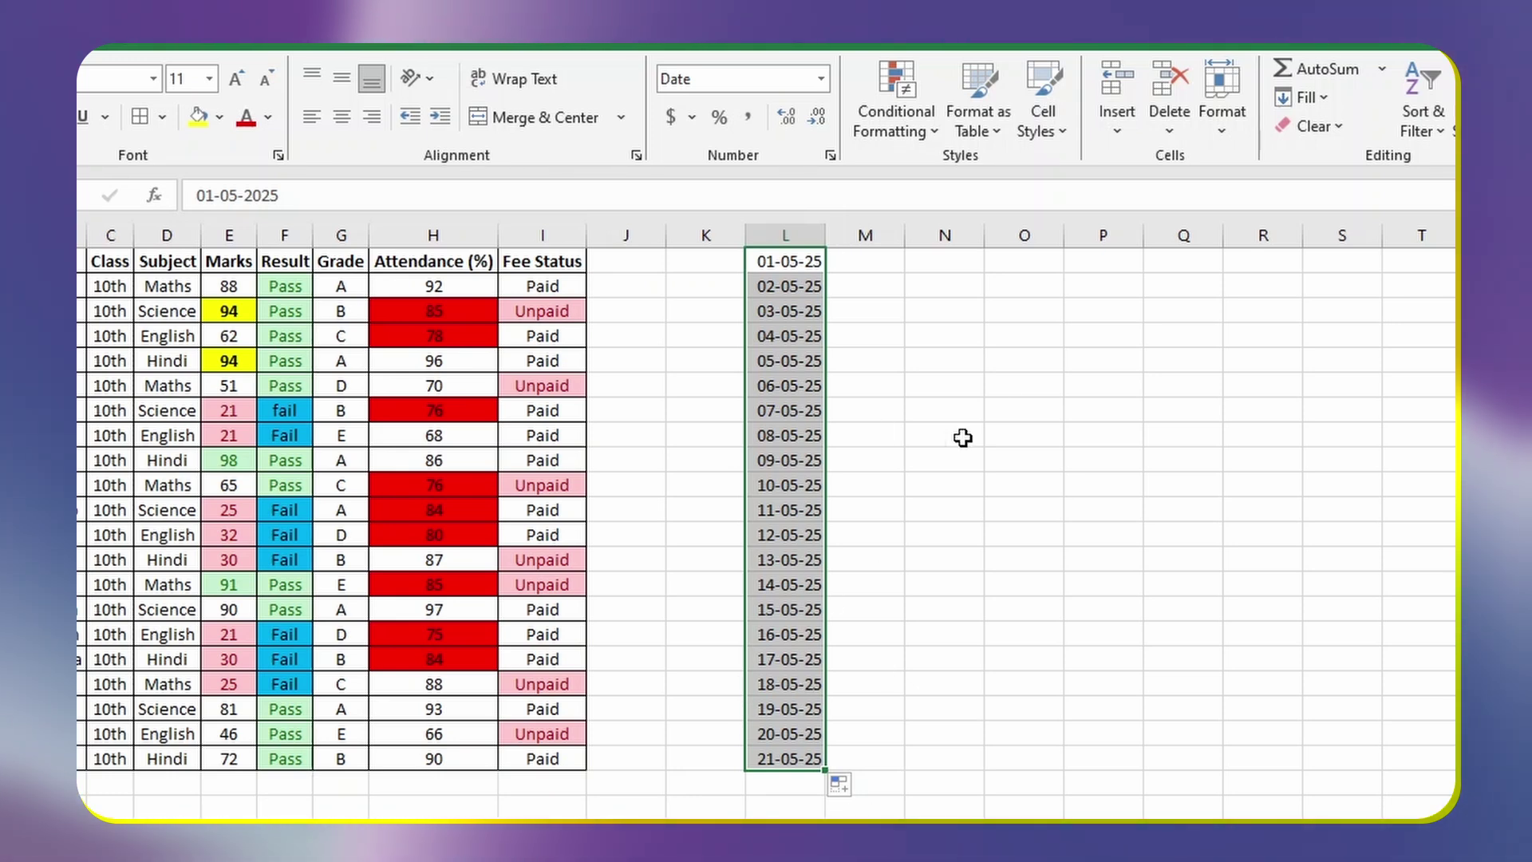
Step: Start an A Date Occurring rule on the dates in L1:L21 and preview the In the last 7 days and Last week options
click(921, 79)
mouse_move(954, 195)
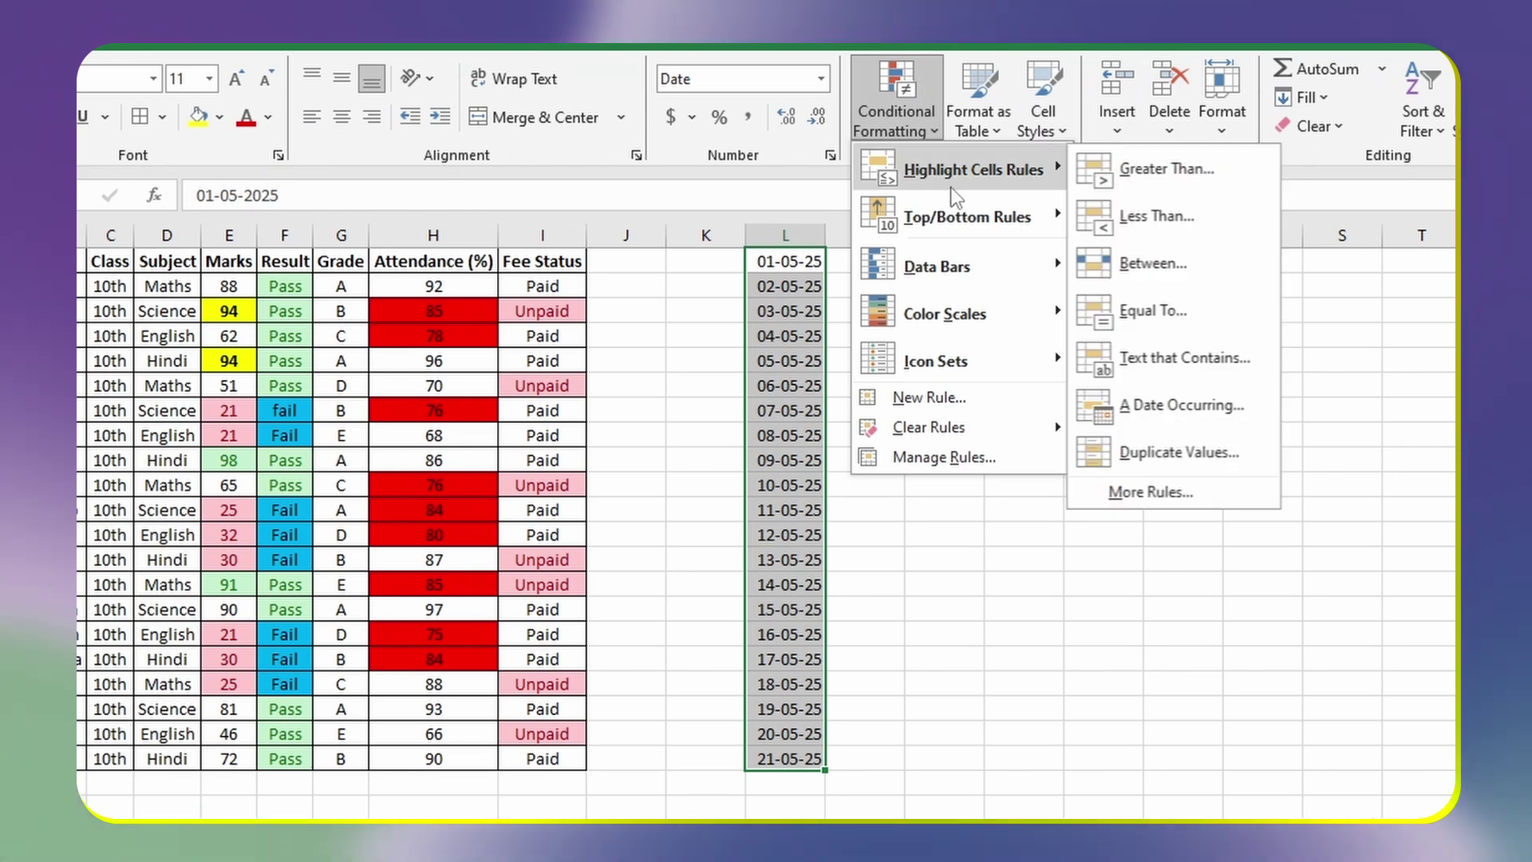
click(1187, 404)
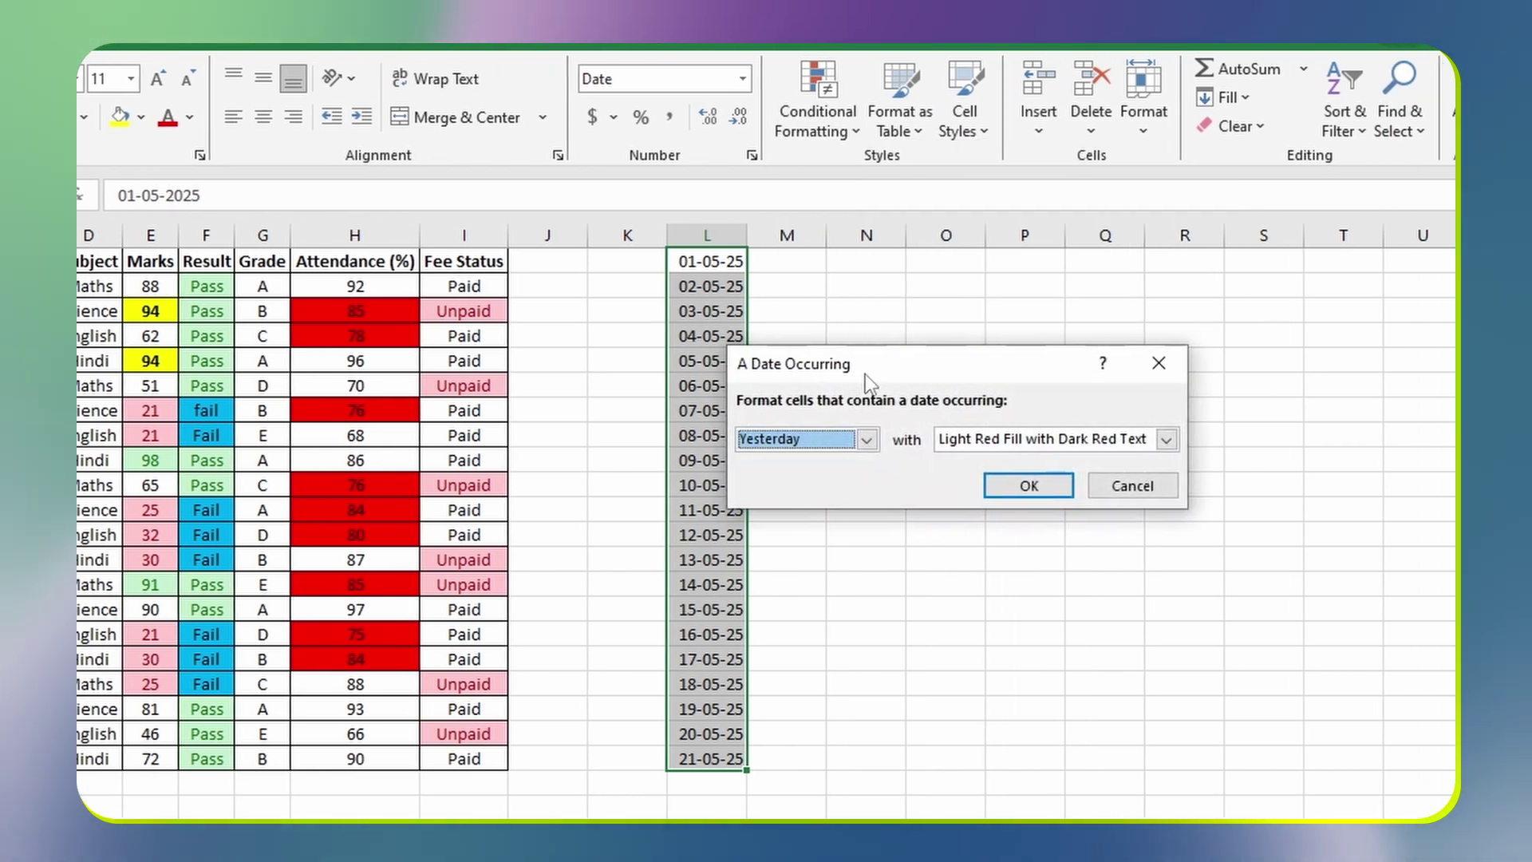
drag(865, 374, 1292, 342)
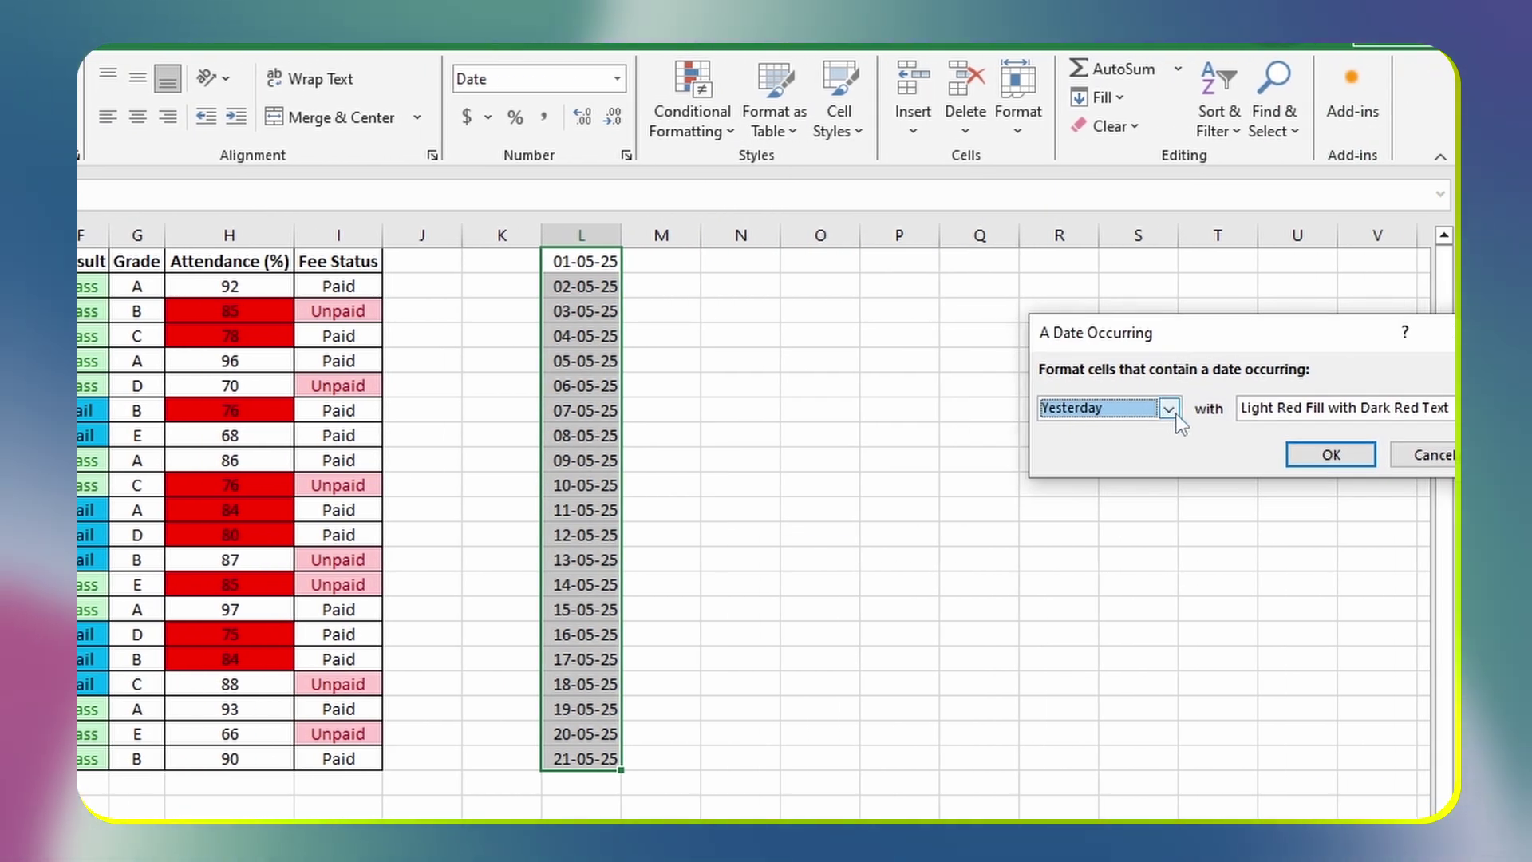
click(1202, 407)
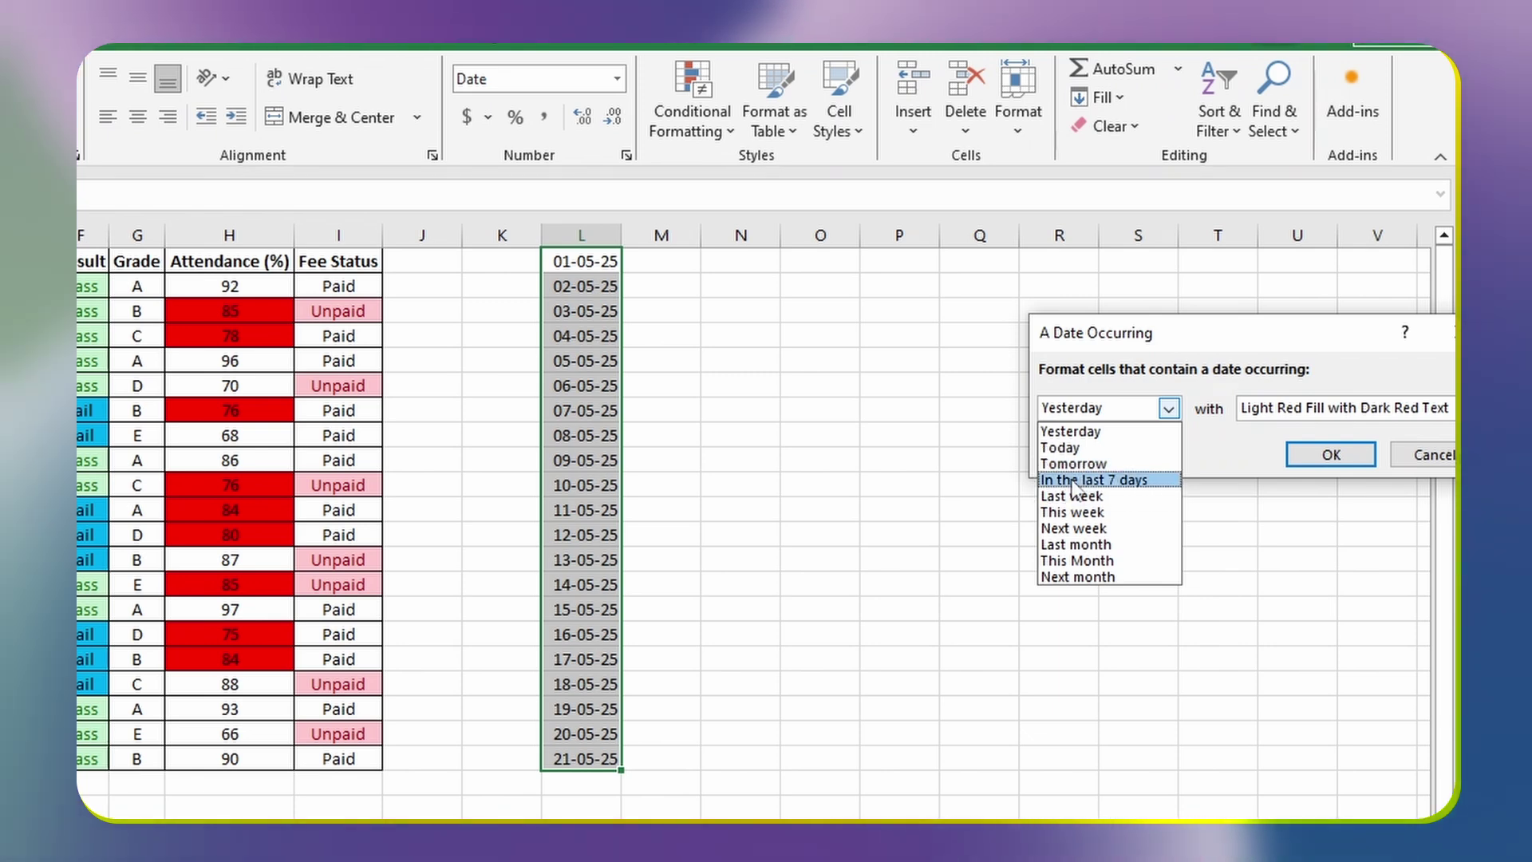
click(1073, 480)
click(1105, 409)
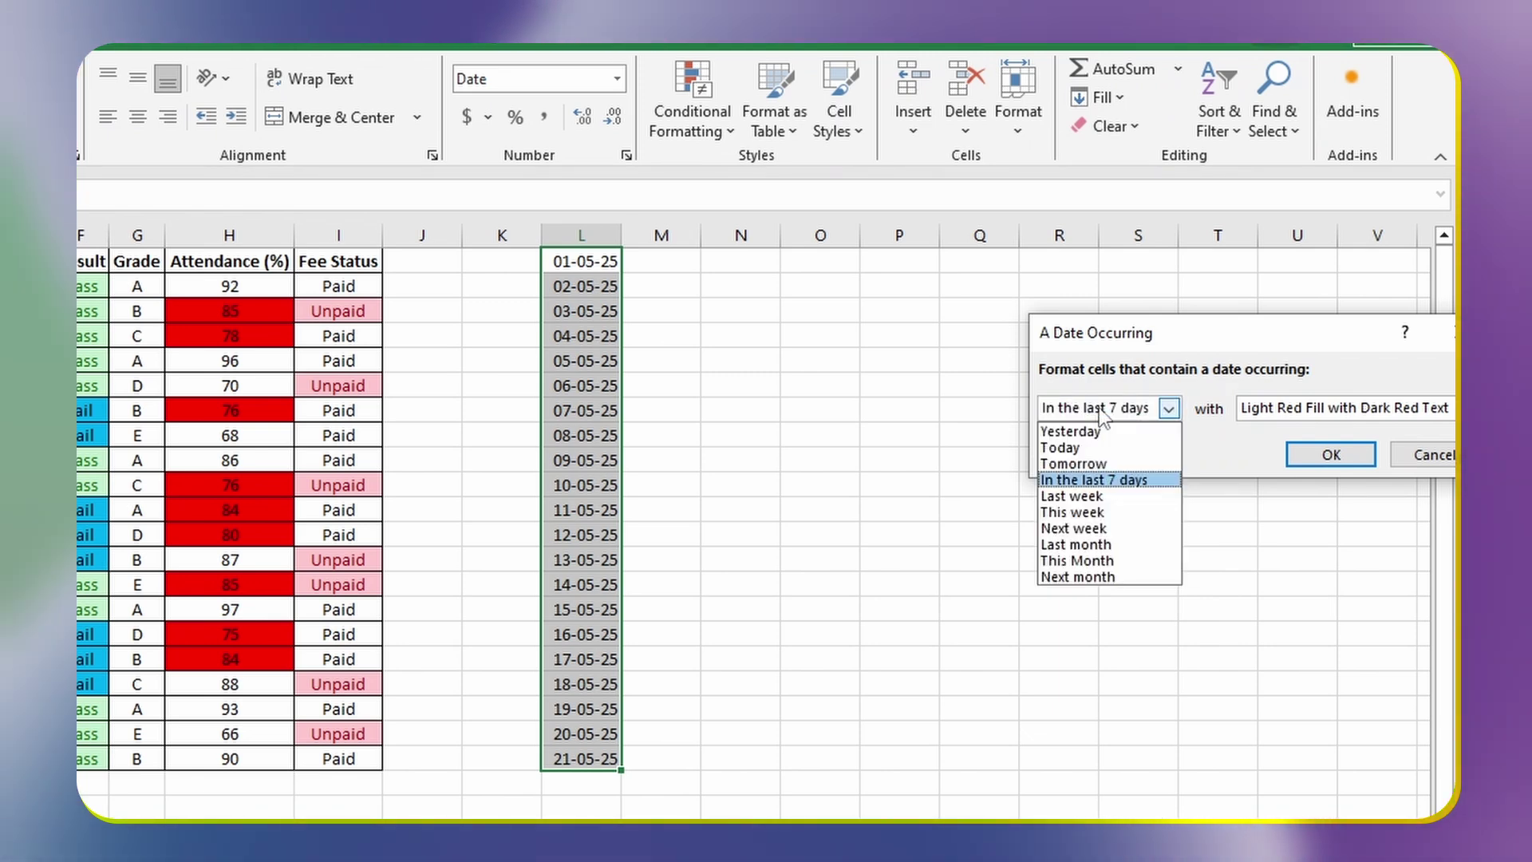
click(1066, 498)
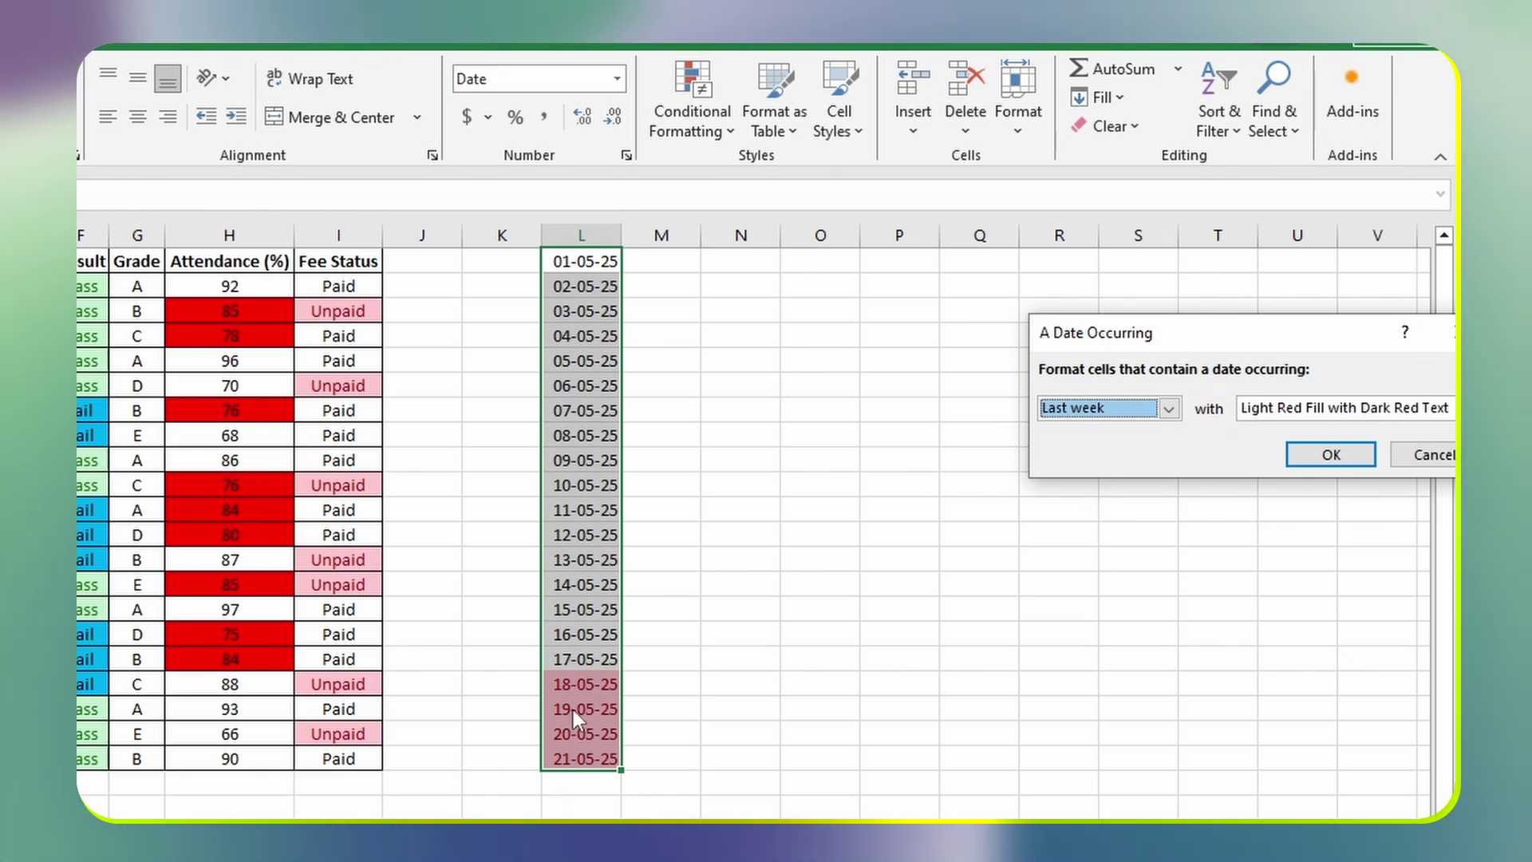
Step: Preview the This week and Next week options for the date rule and cancel it
click(1076, 410)
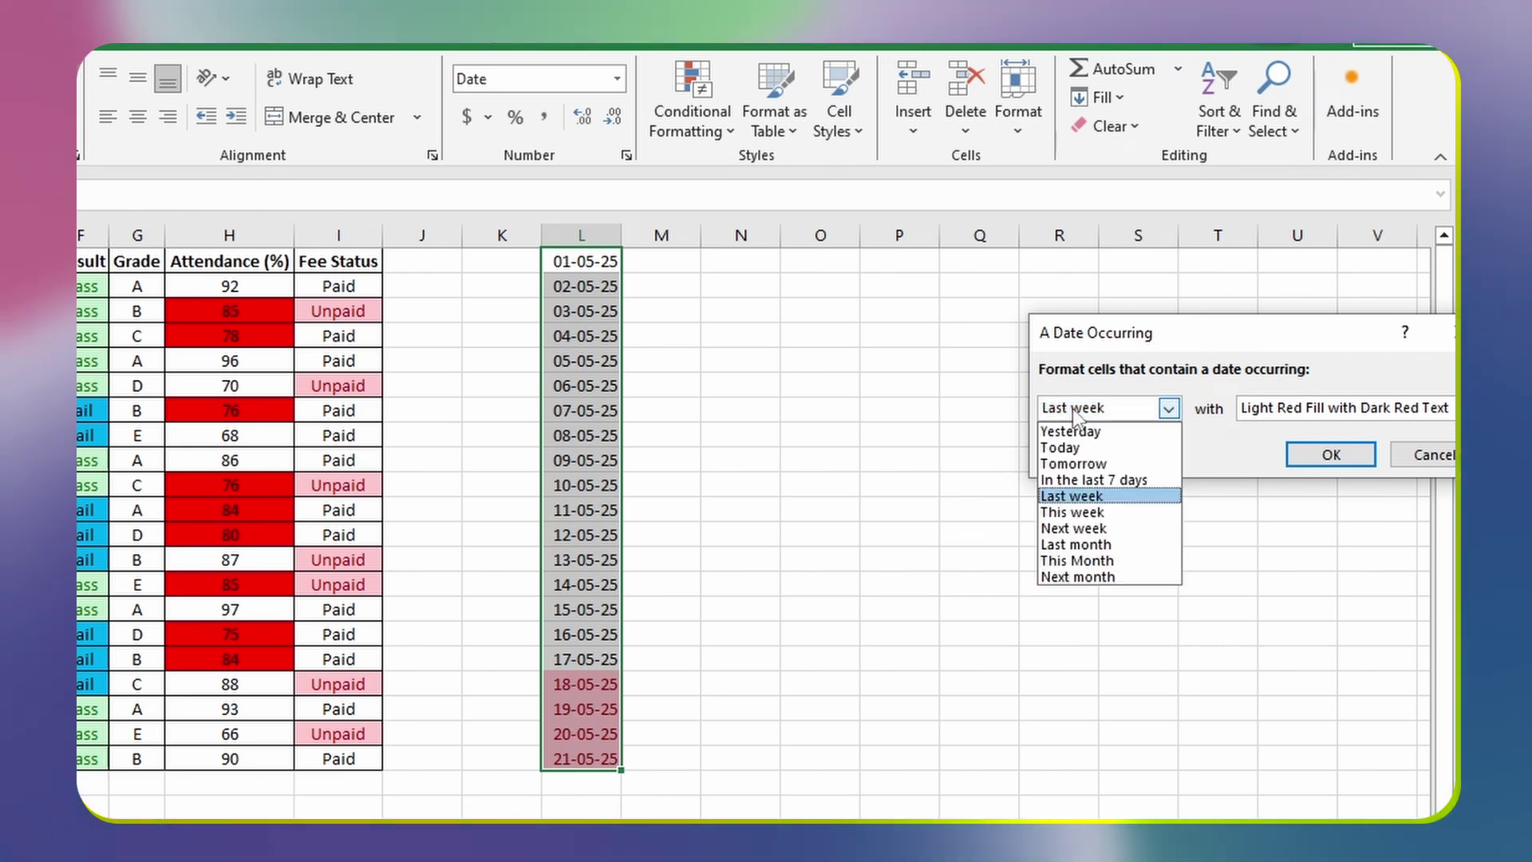
click(1064, 518)
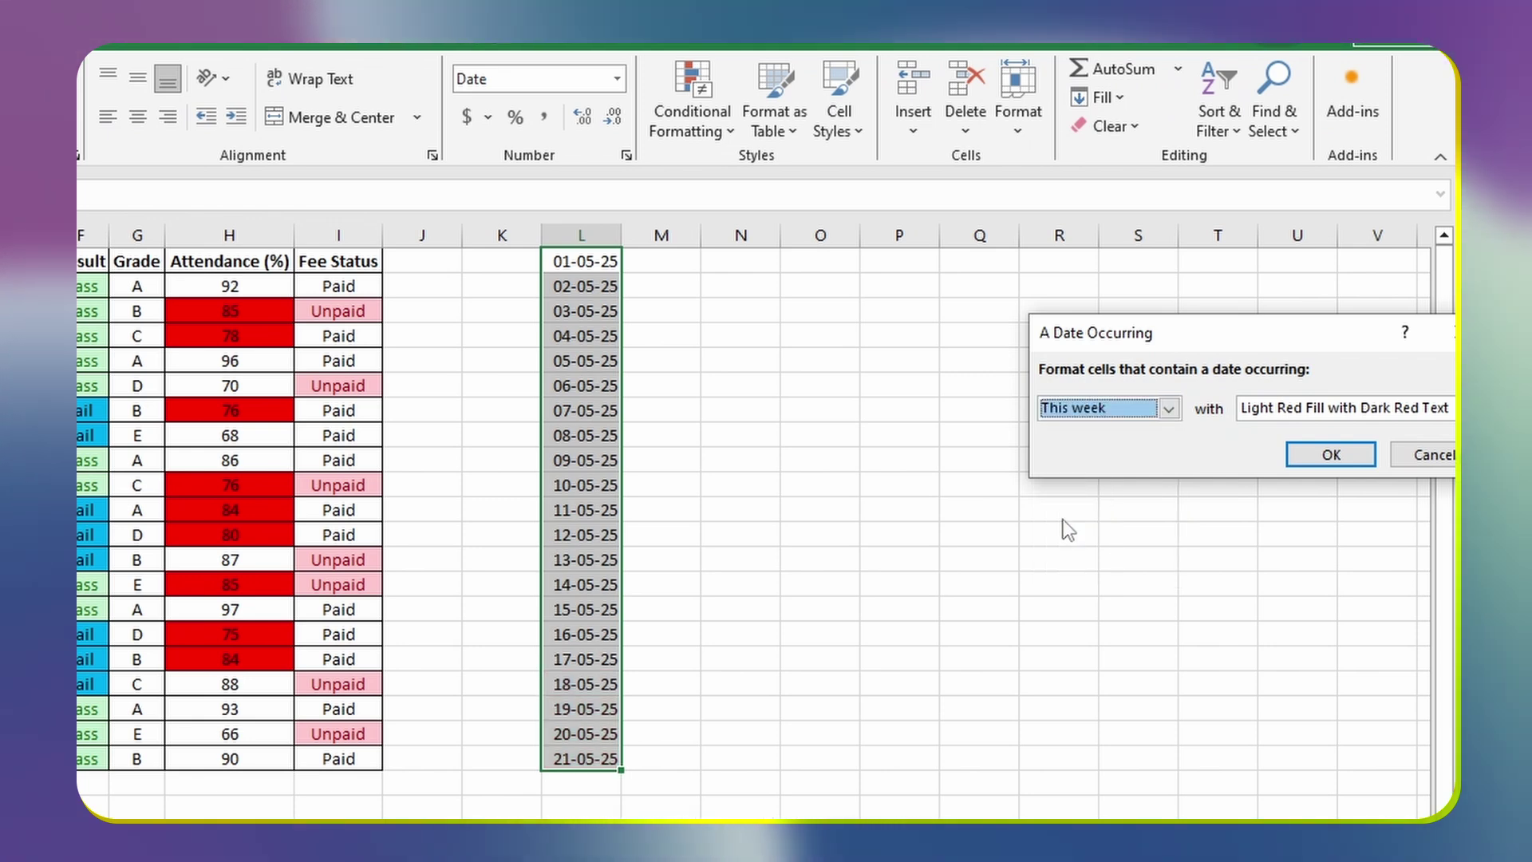
click(1086, 411)
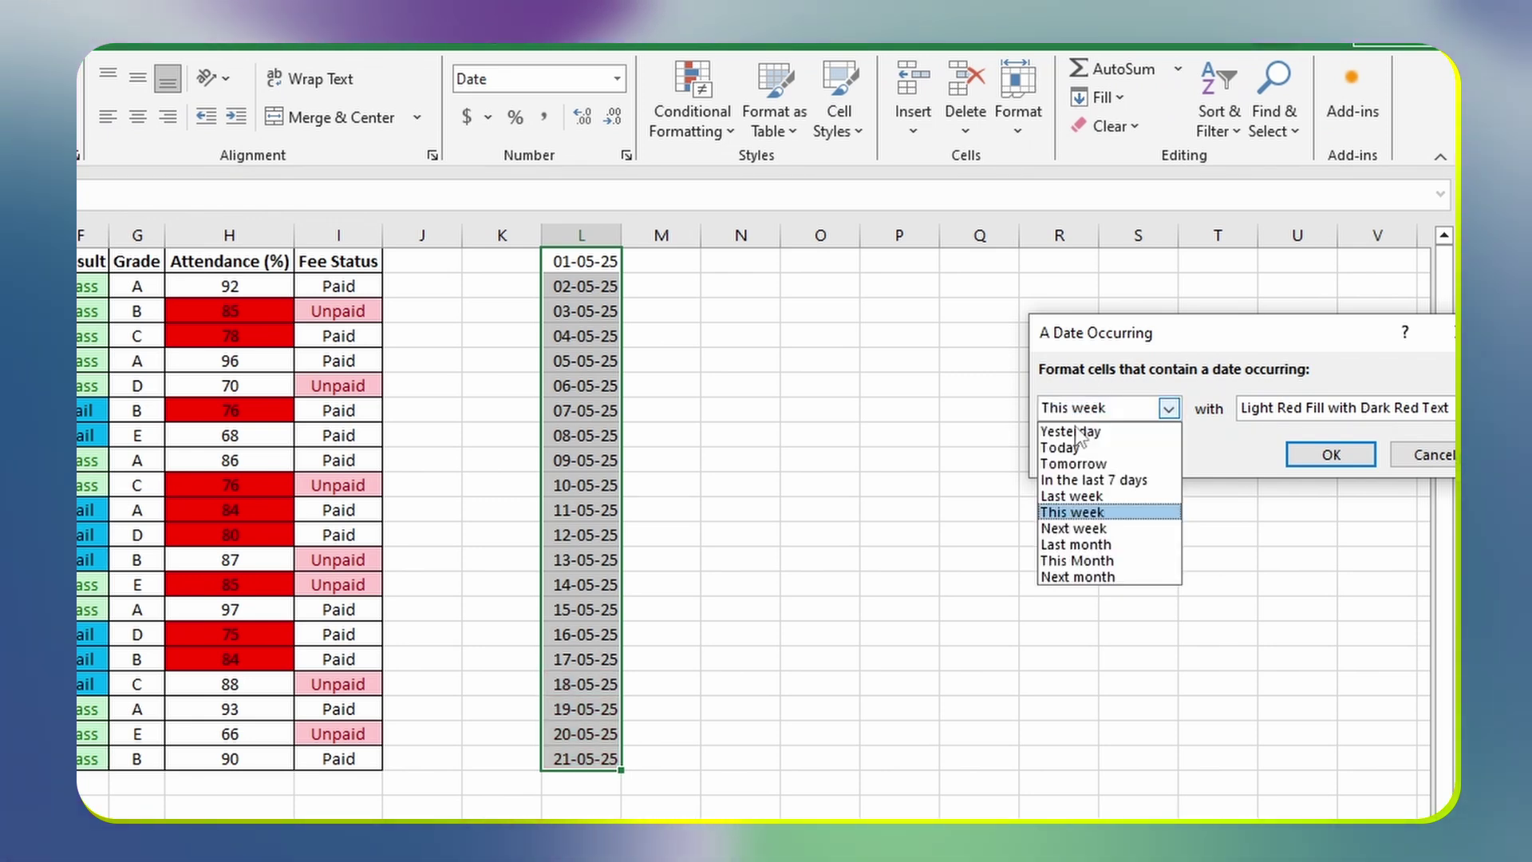
click(1070, 528)
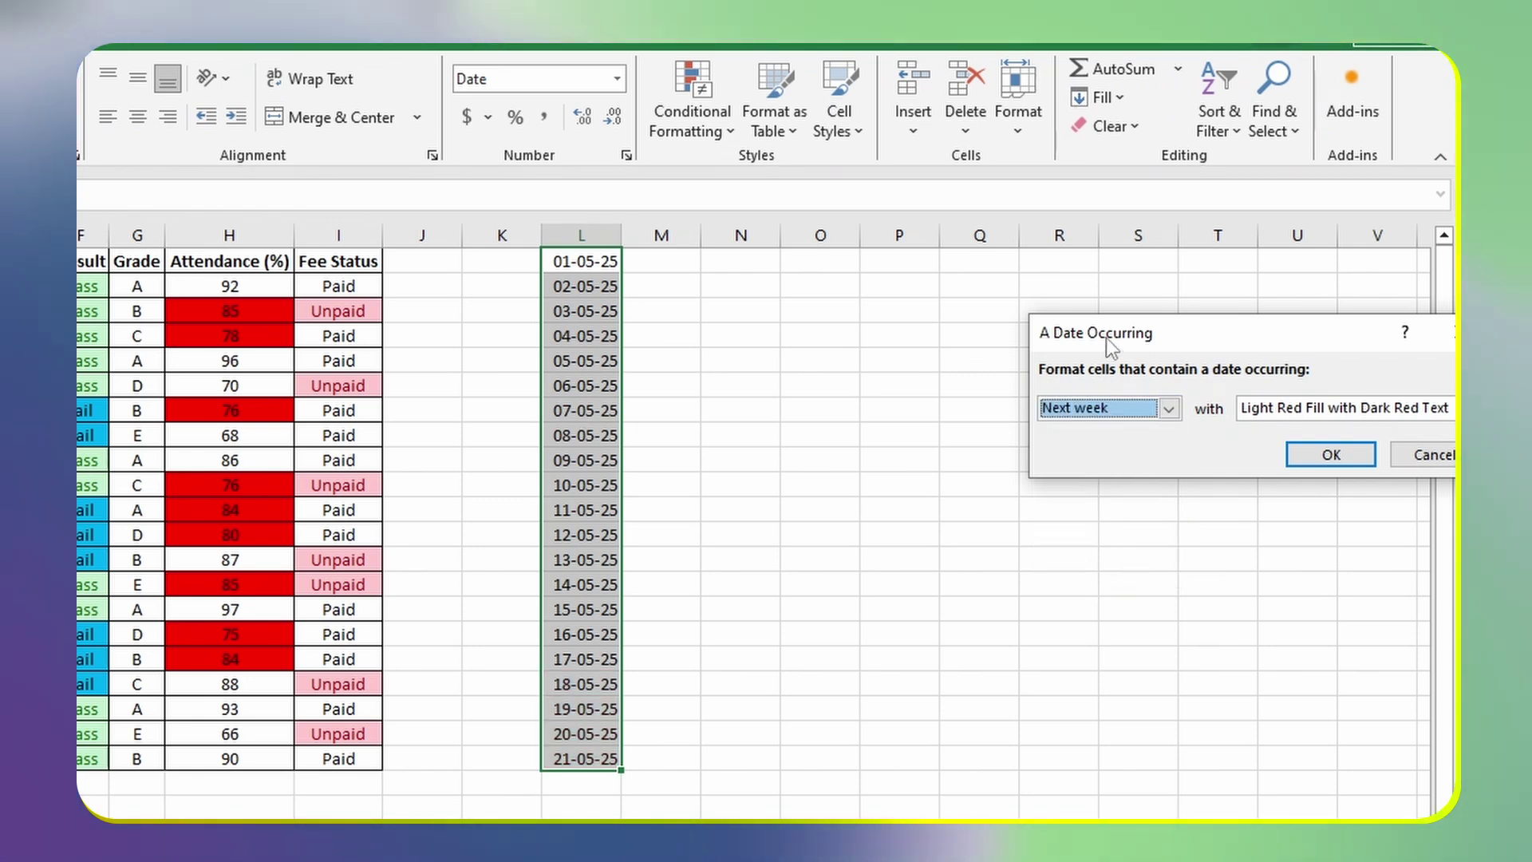
drag(1109, 343, 866, 355)
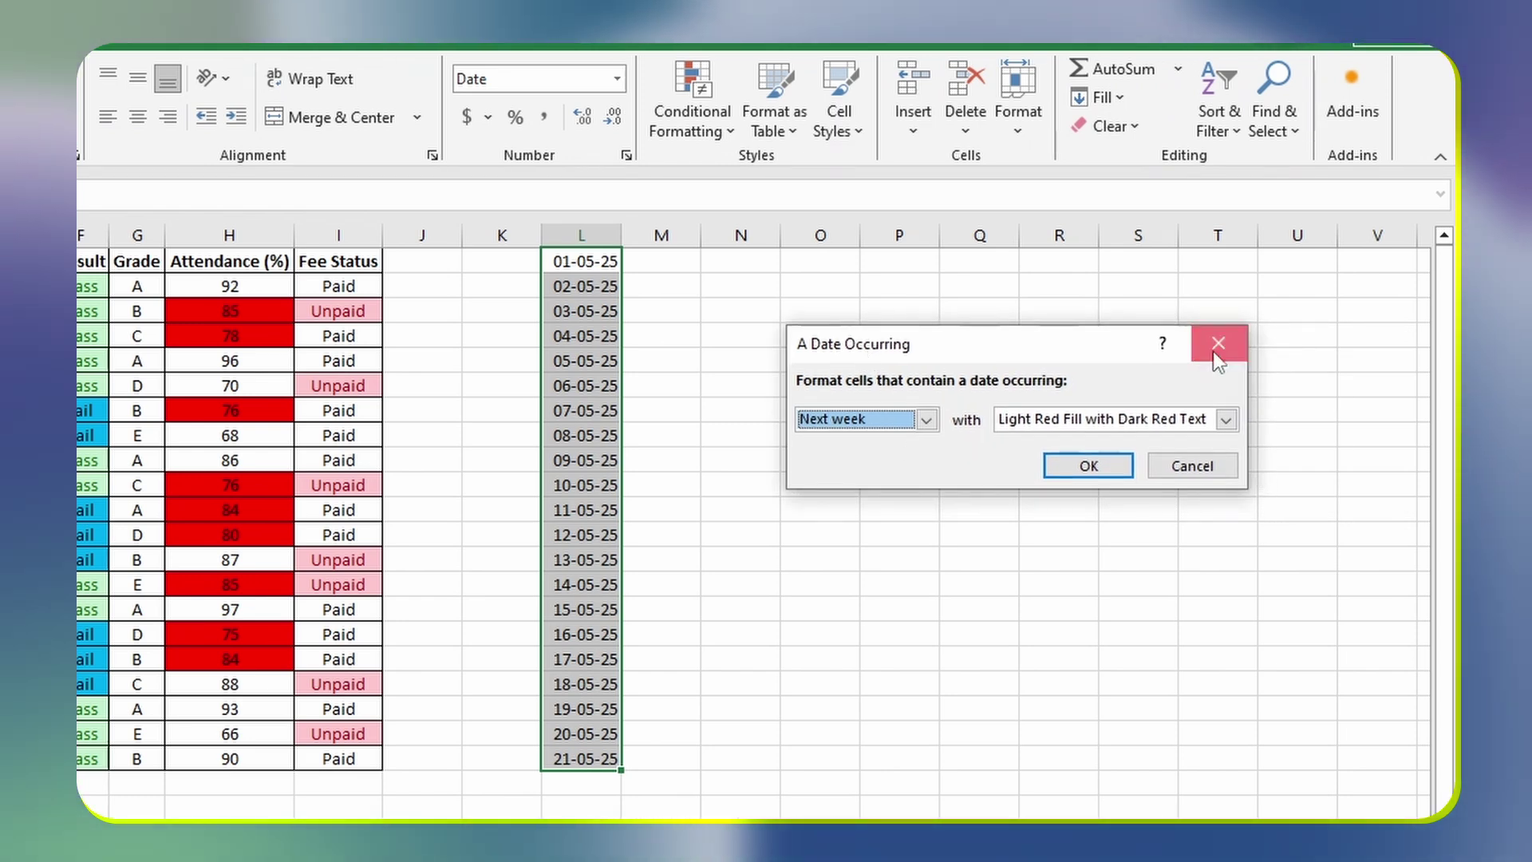
click(1216, 345)
Step: Extend the date series in column L down to 02-06-25 in L33
drag(620, 768, 618, 838)
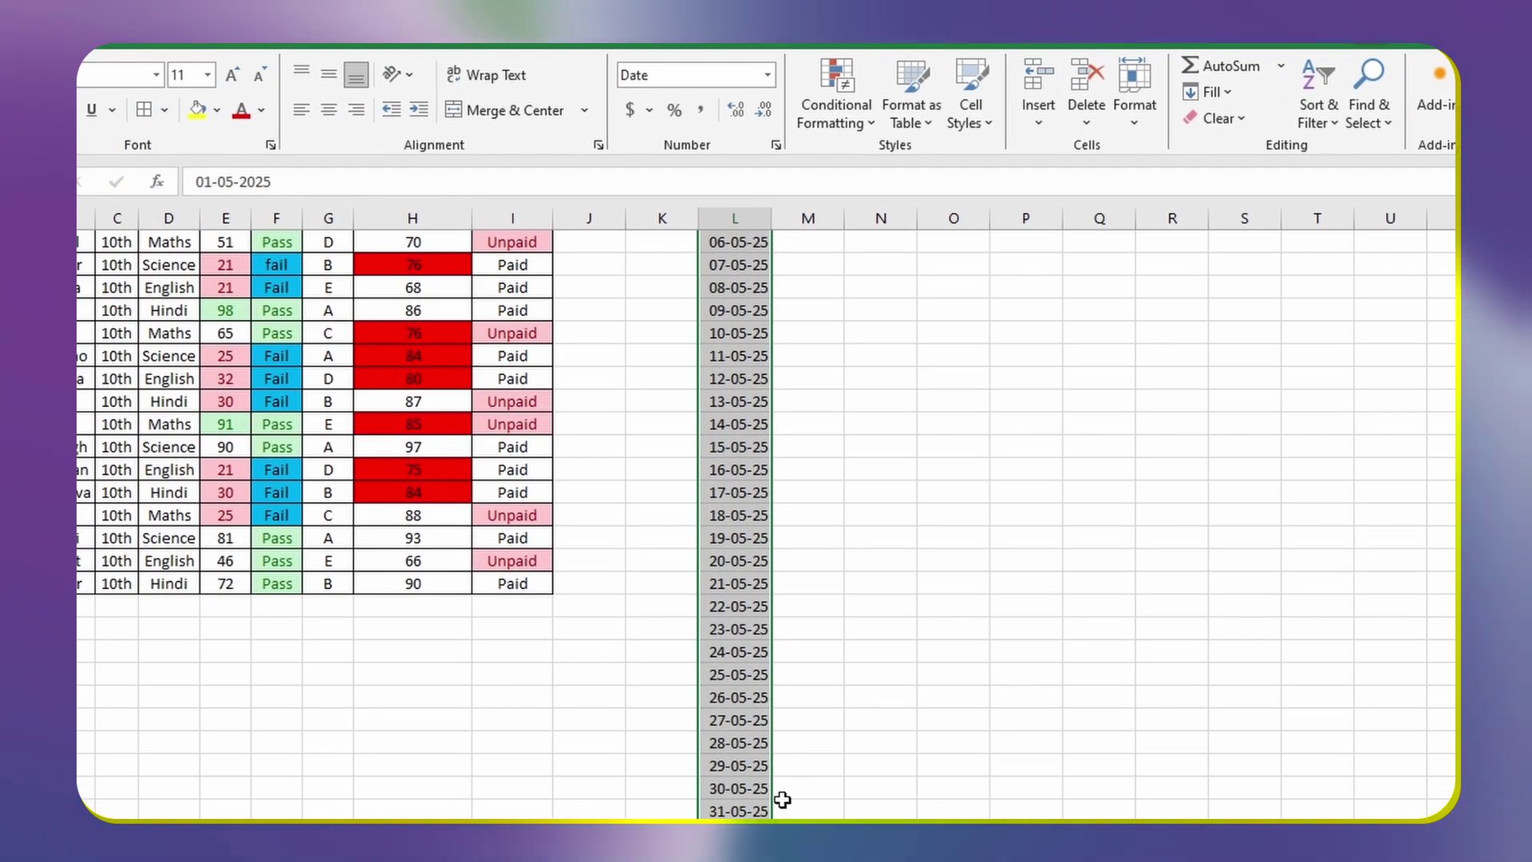
scroll(782, 799, up, 2)
scroll(782, 800, down, 3)
Step: Start an A Date Occurring rule on the dates in L1:L33 and preview the Yesterday, Today and Tomorrow options
click(869, 67)
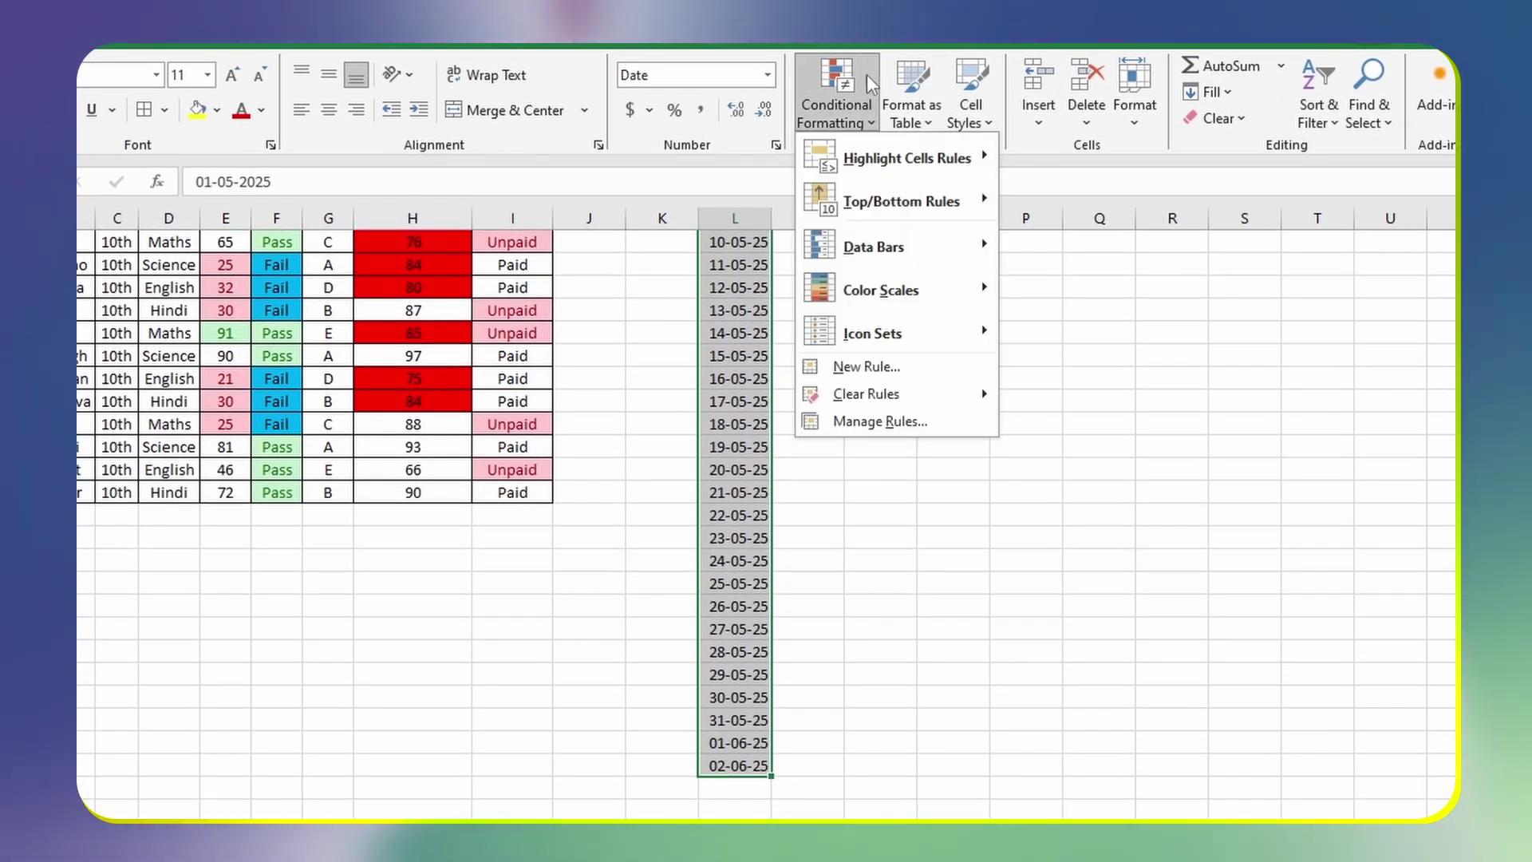
mouse_move(878, 166)
click(1103, 374)
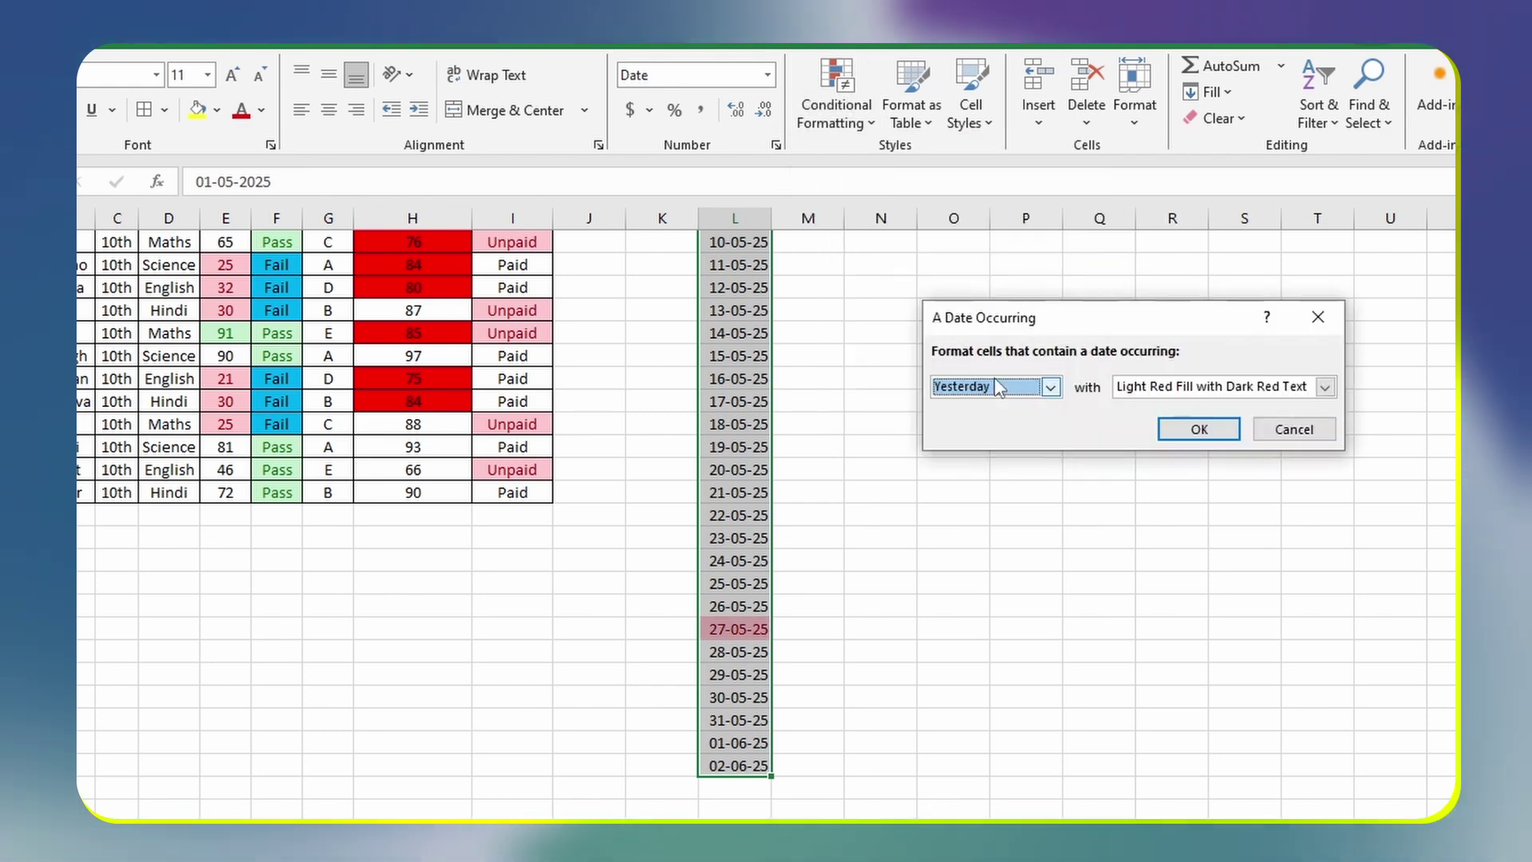
click(1003, 389)
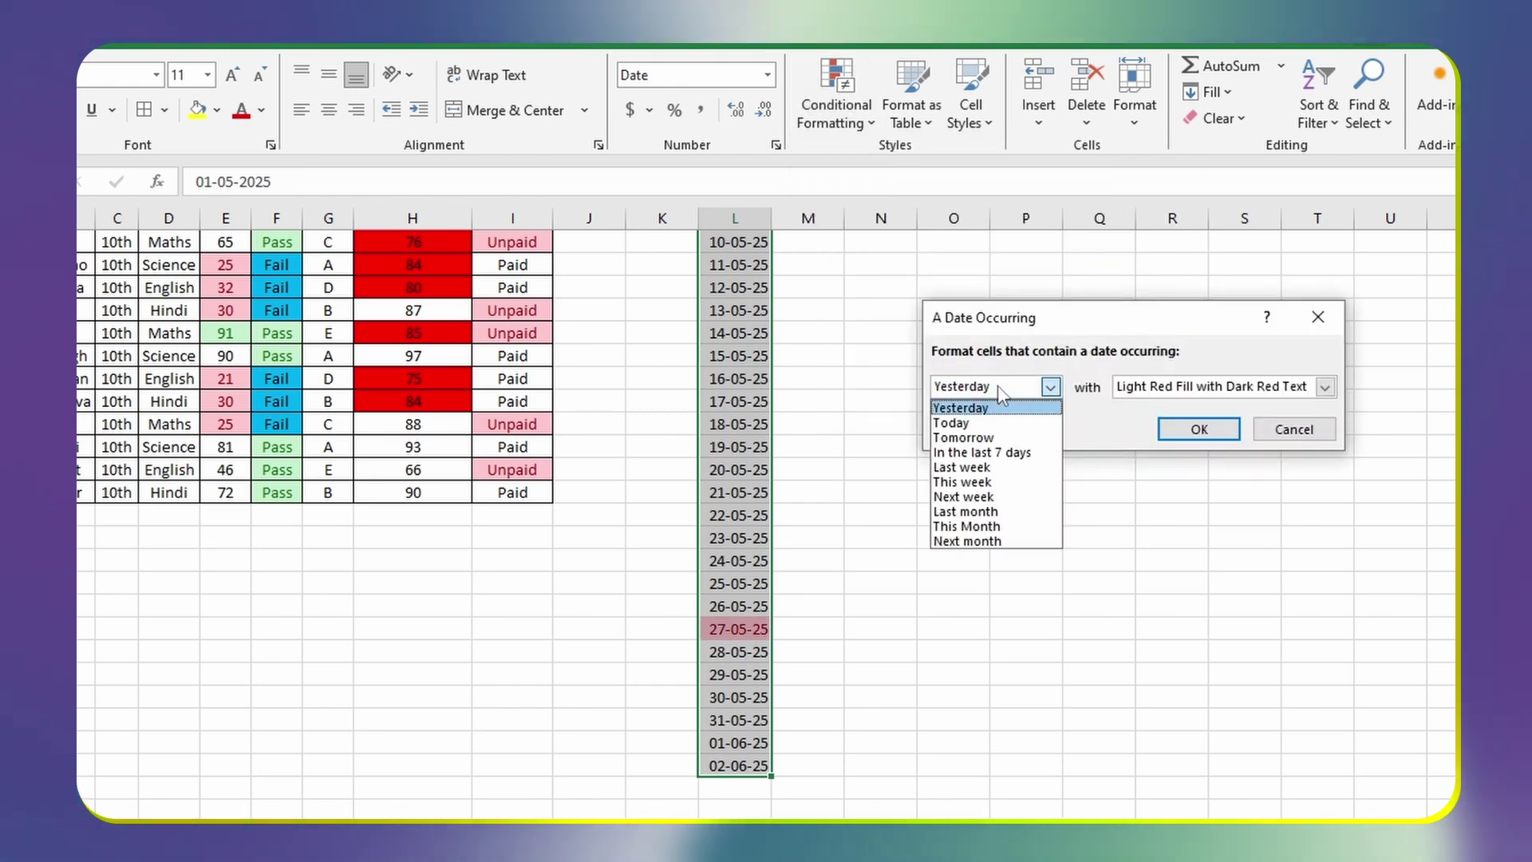
click(994, 415)
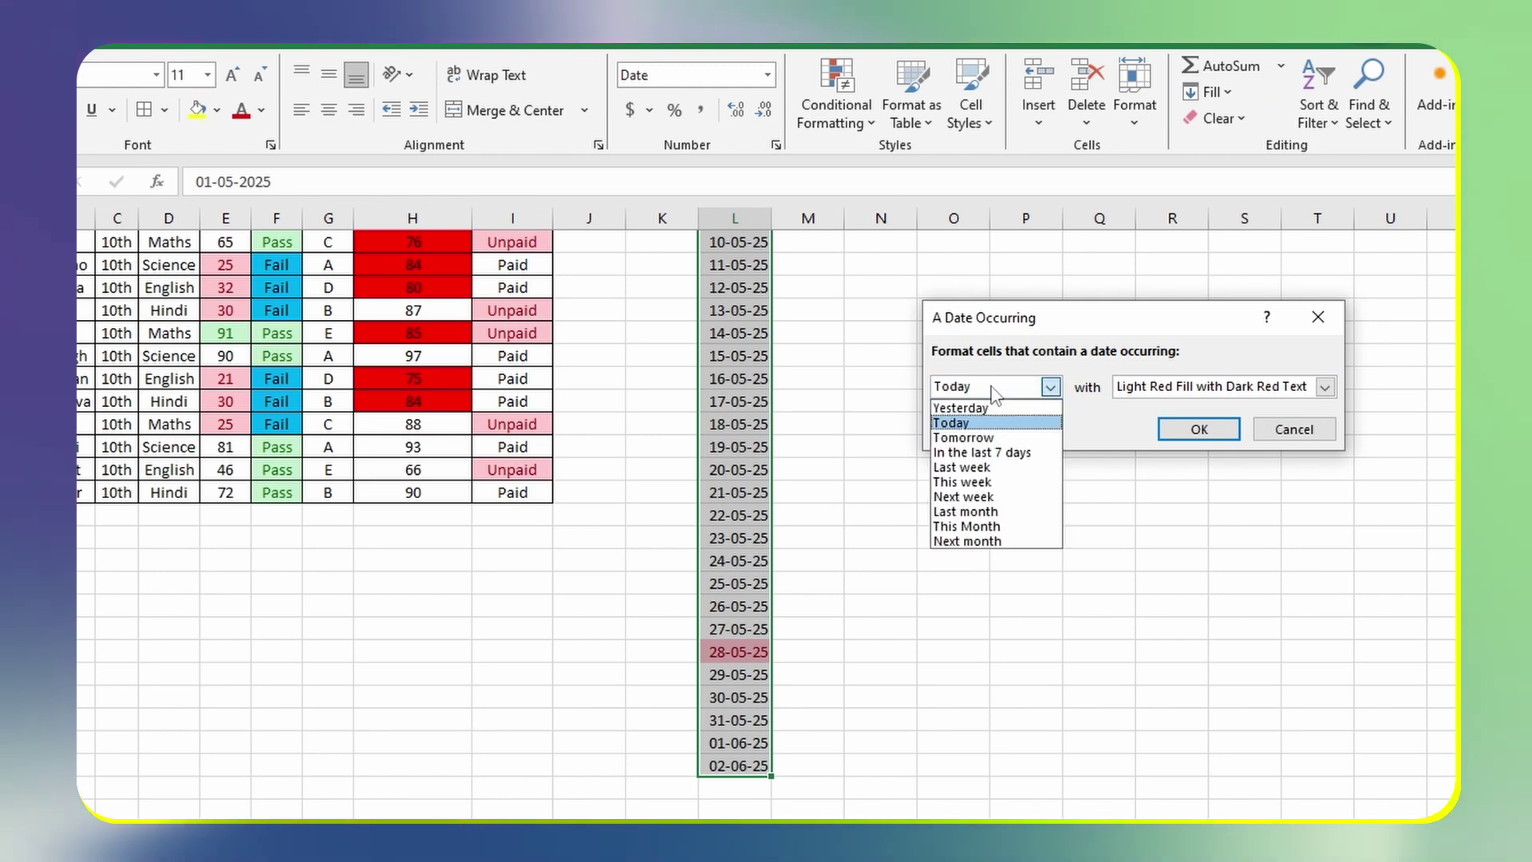
click(988, 388)
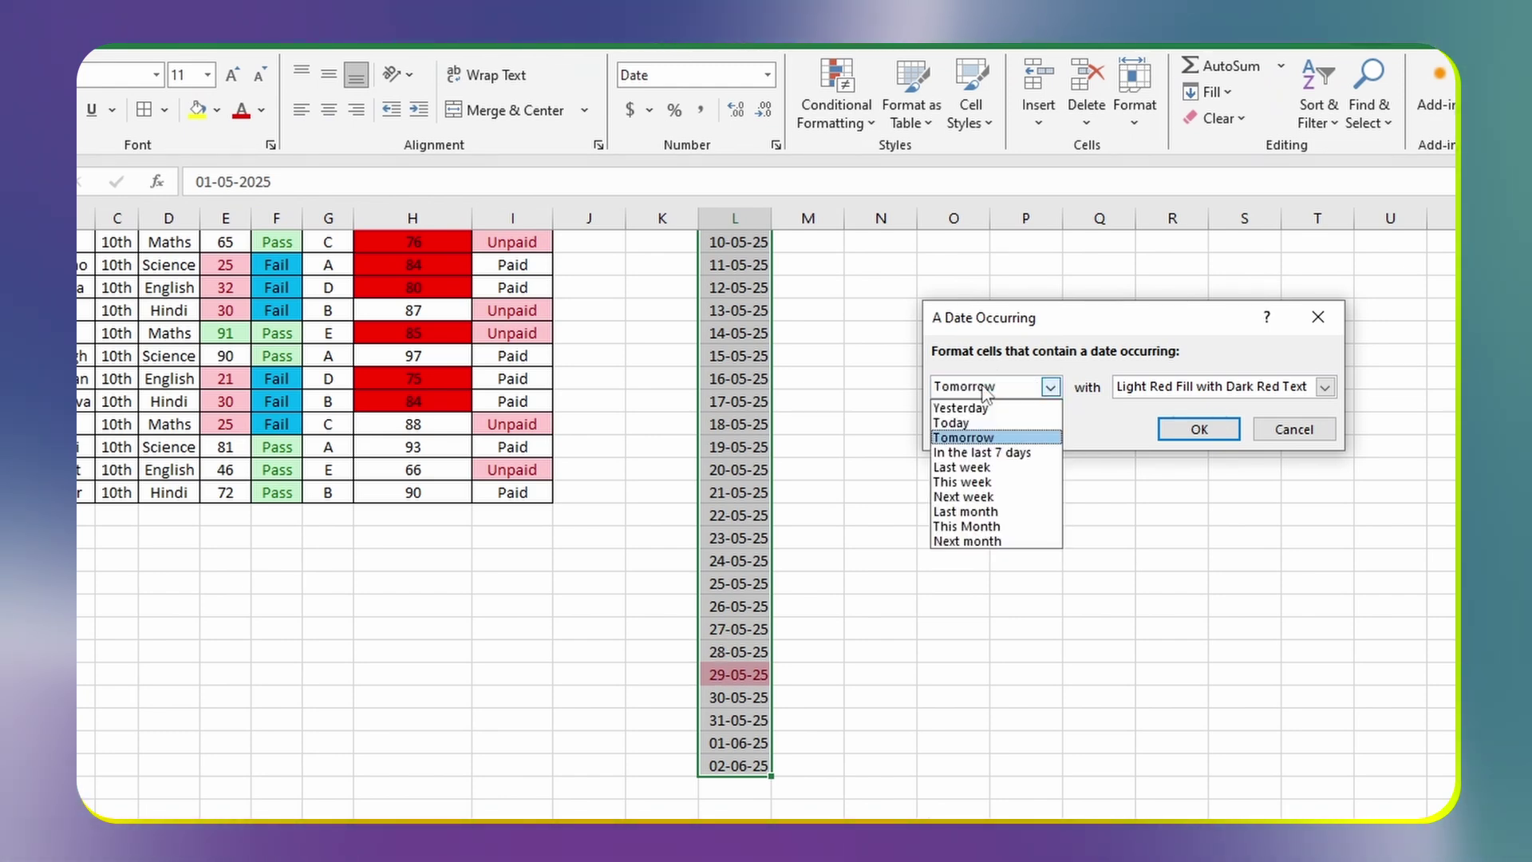
Step: Preview the In the last 7 days, Last week and This week options for the date rule on L1:L33
click(975, 453)
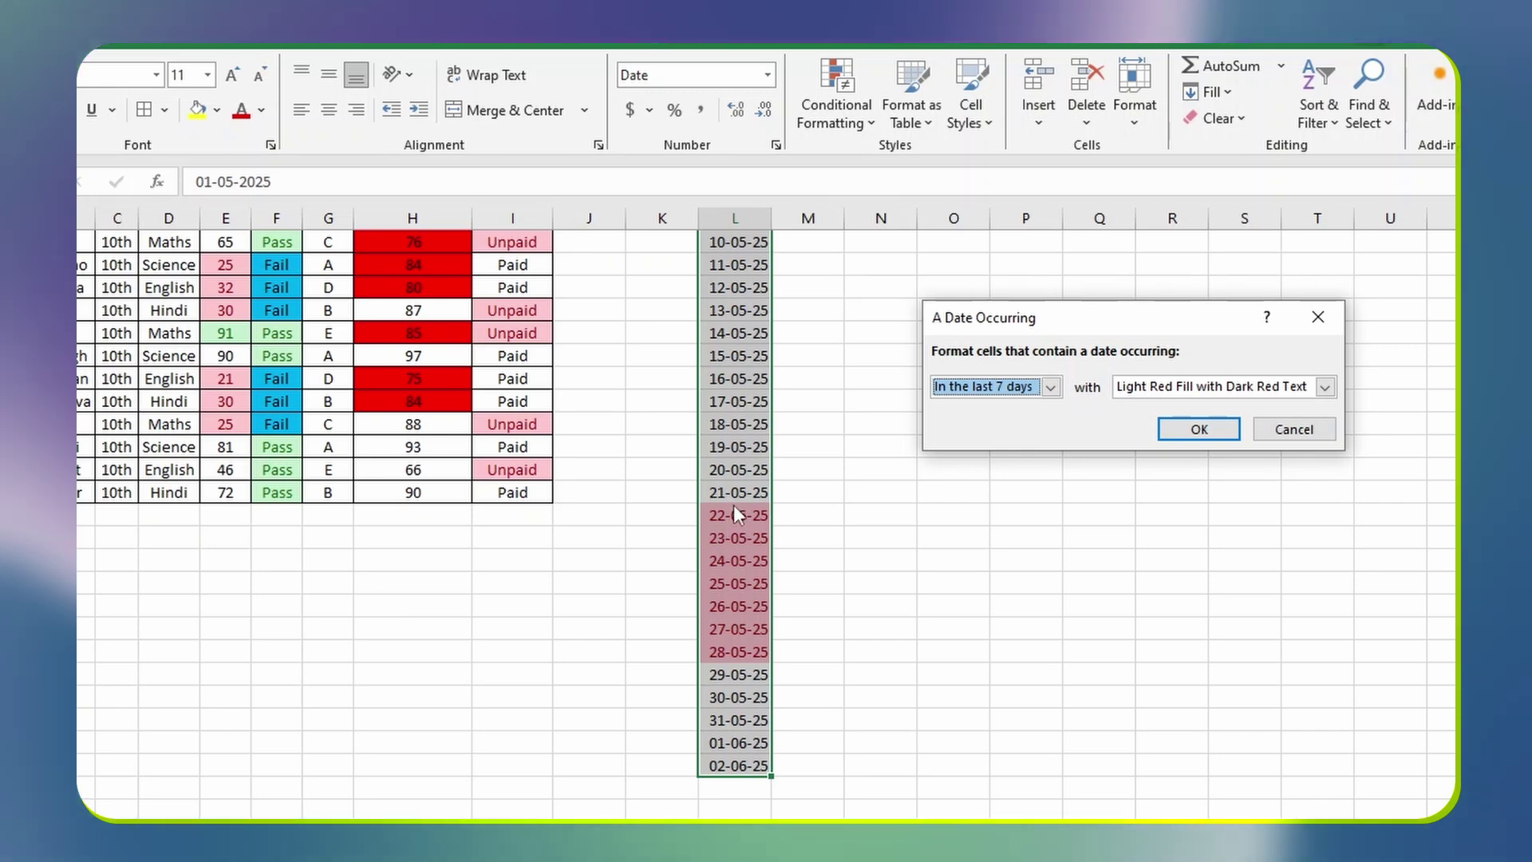
click(1007, 389)
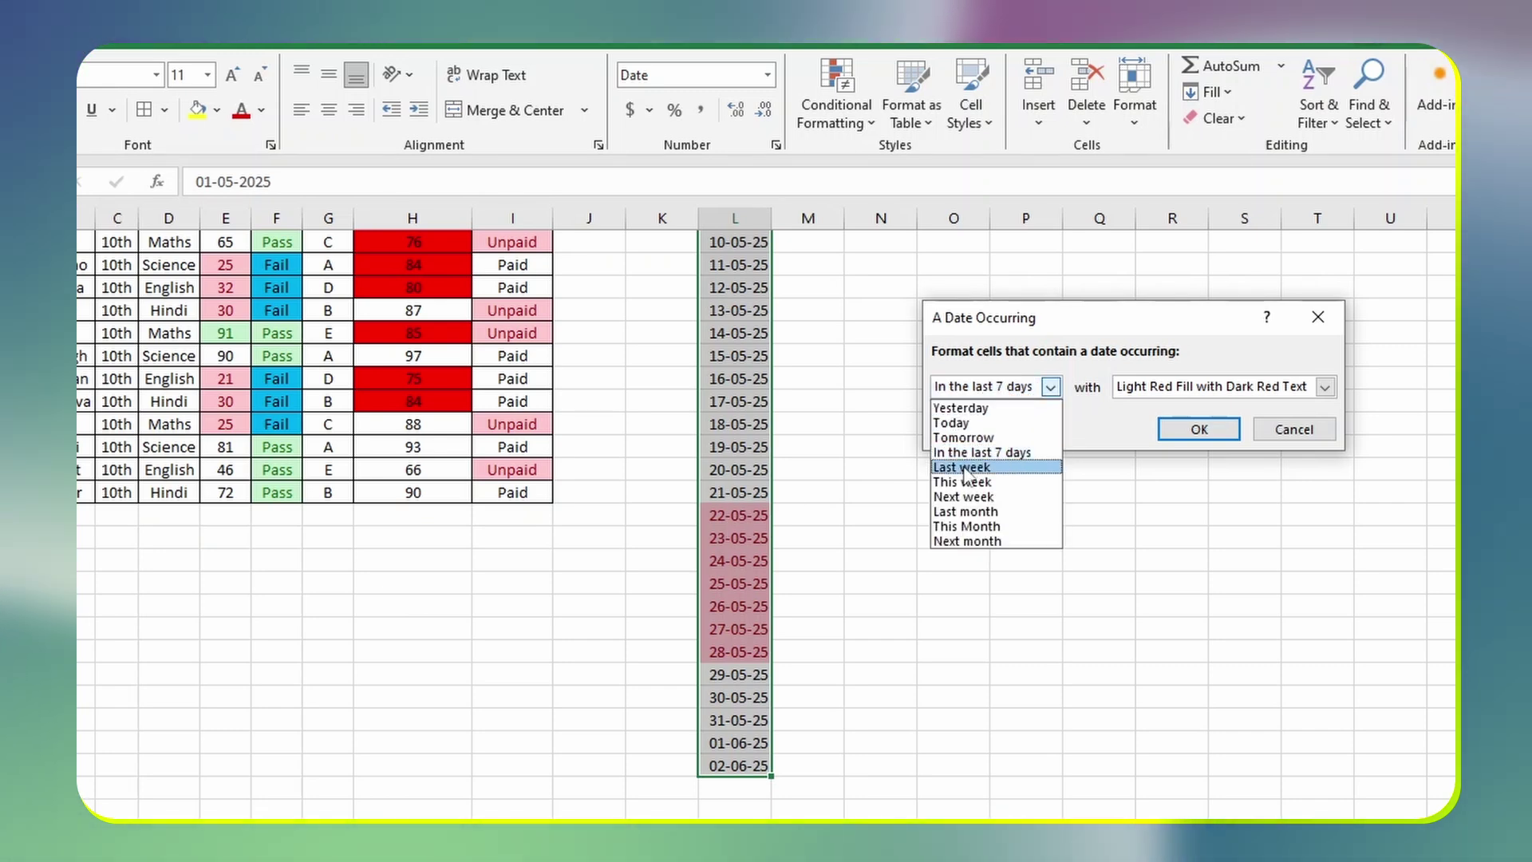
click(963, 469)
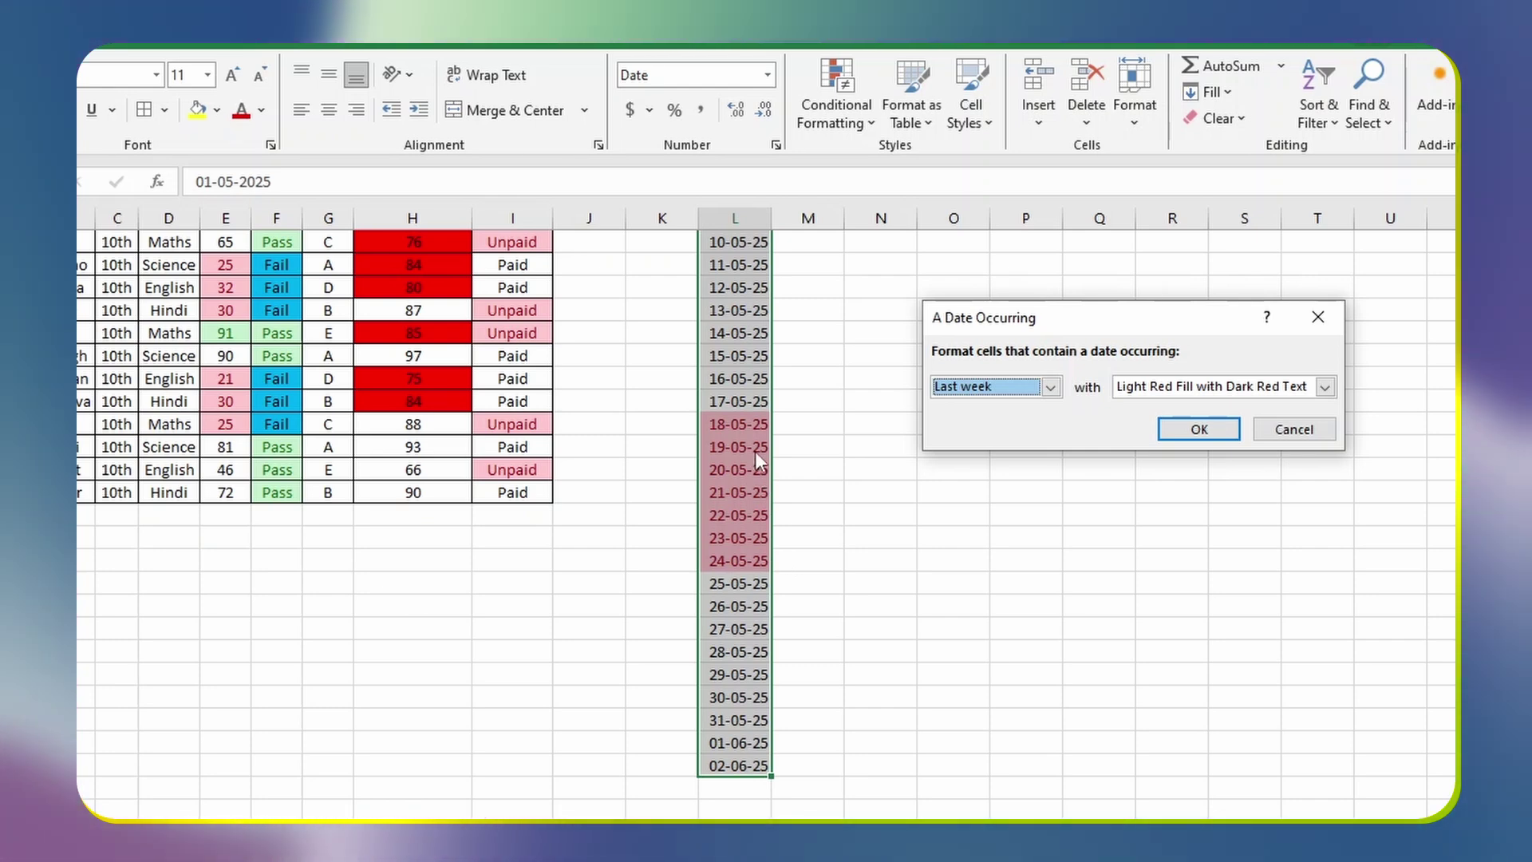
click(1051, 387)
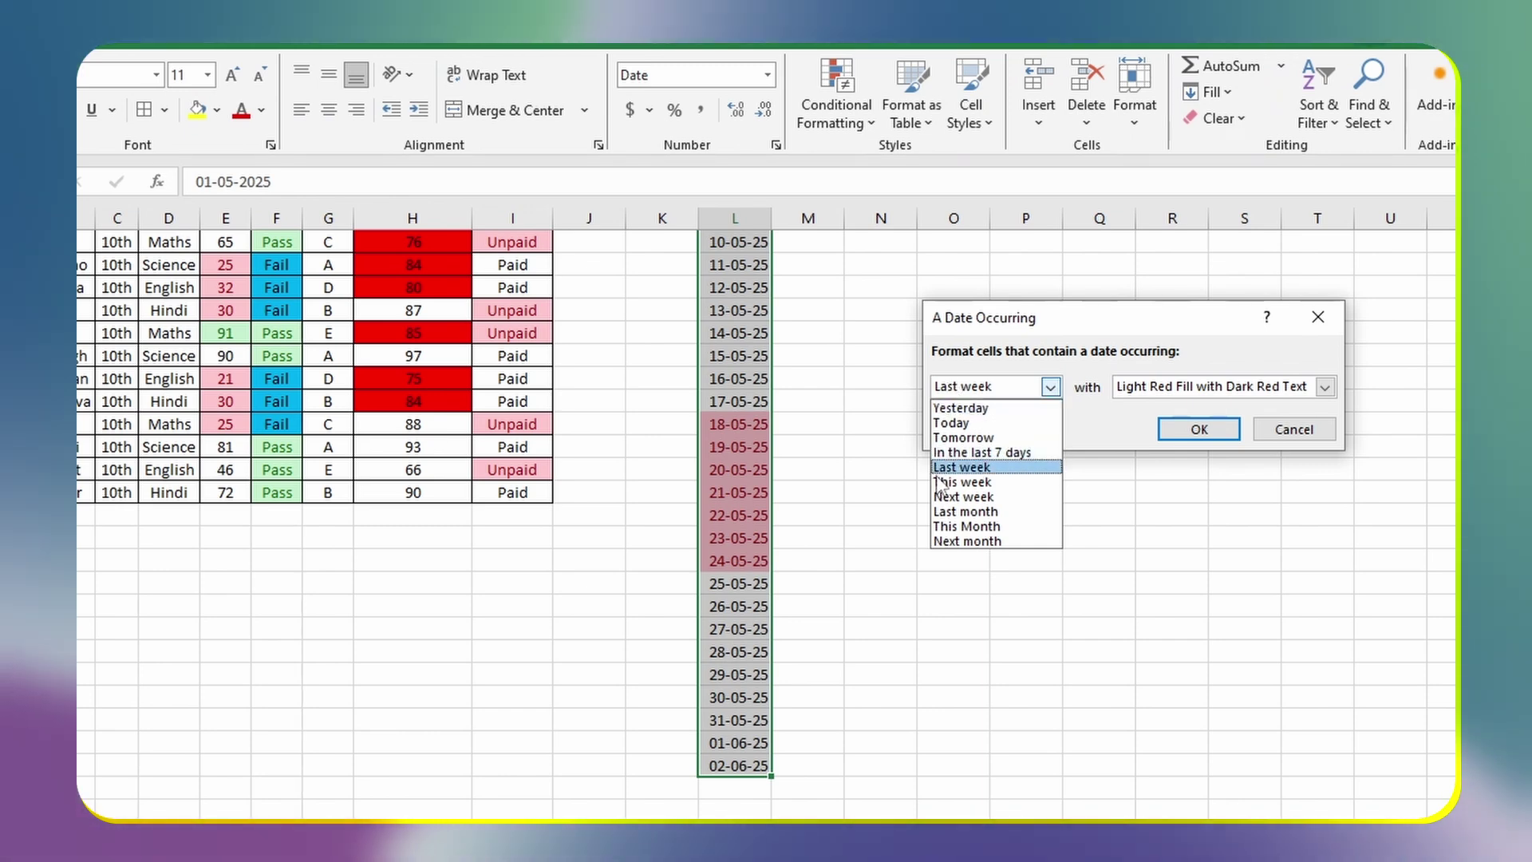
click(963, 485)
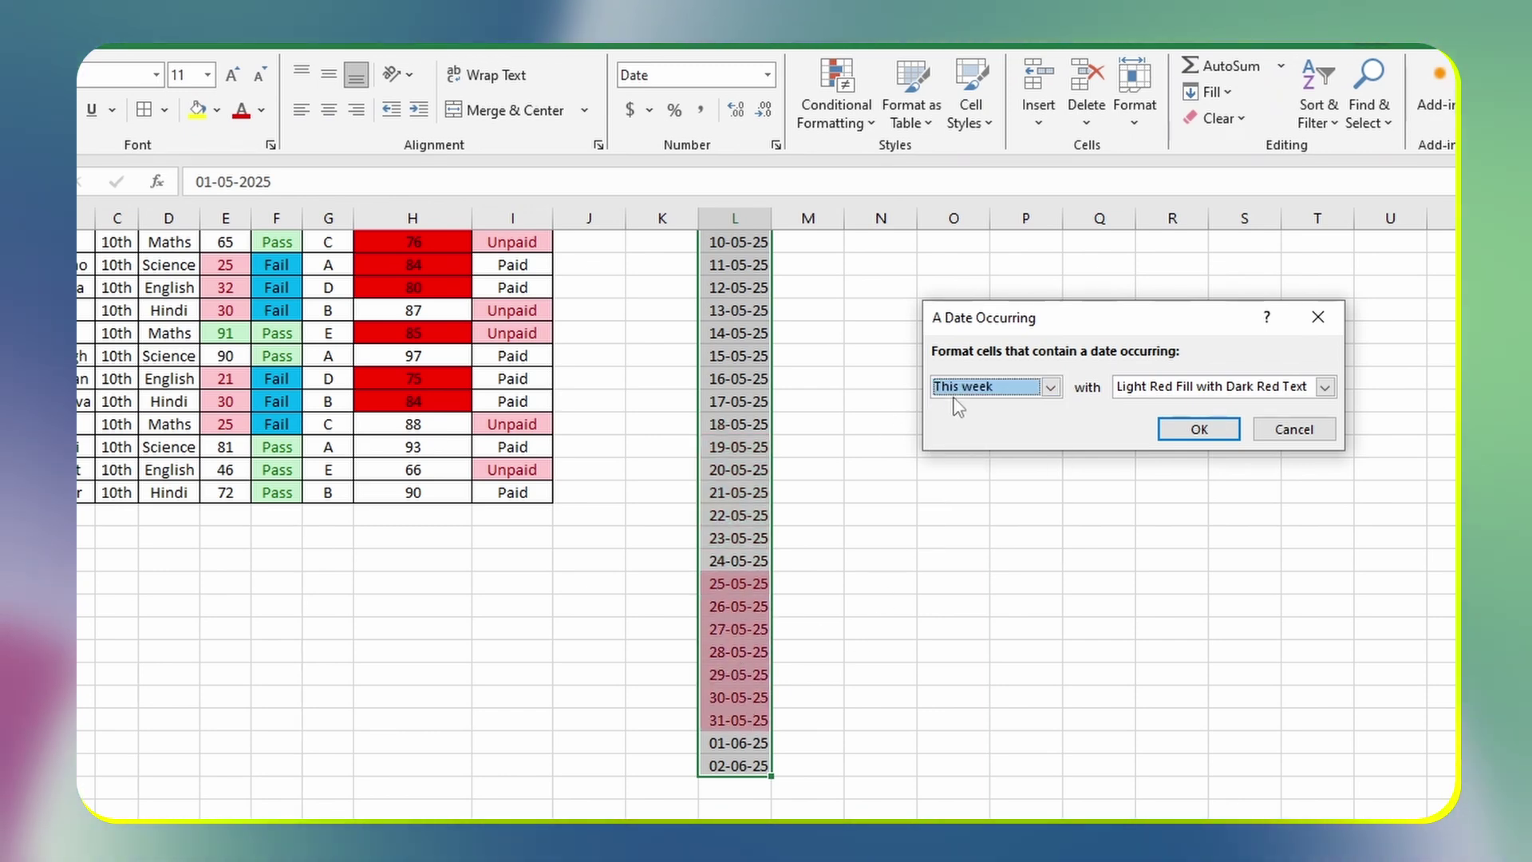
Step: Preview the Last month and This Month options for the date rule
click(958, 390)
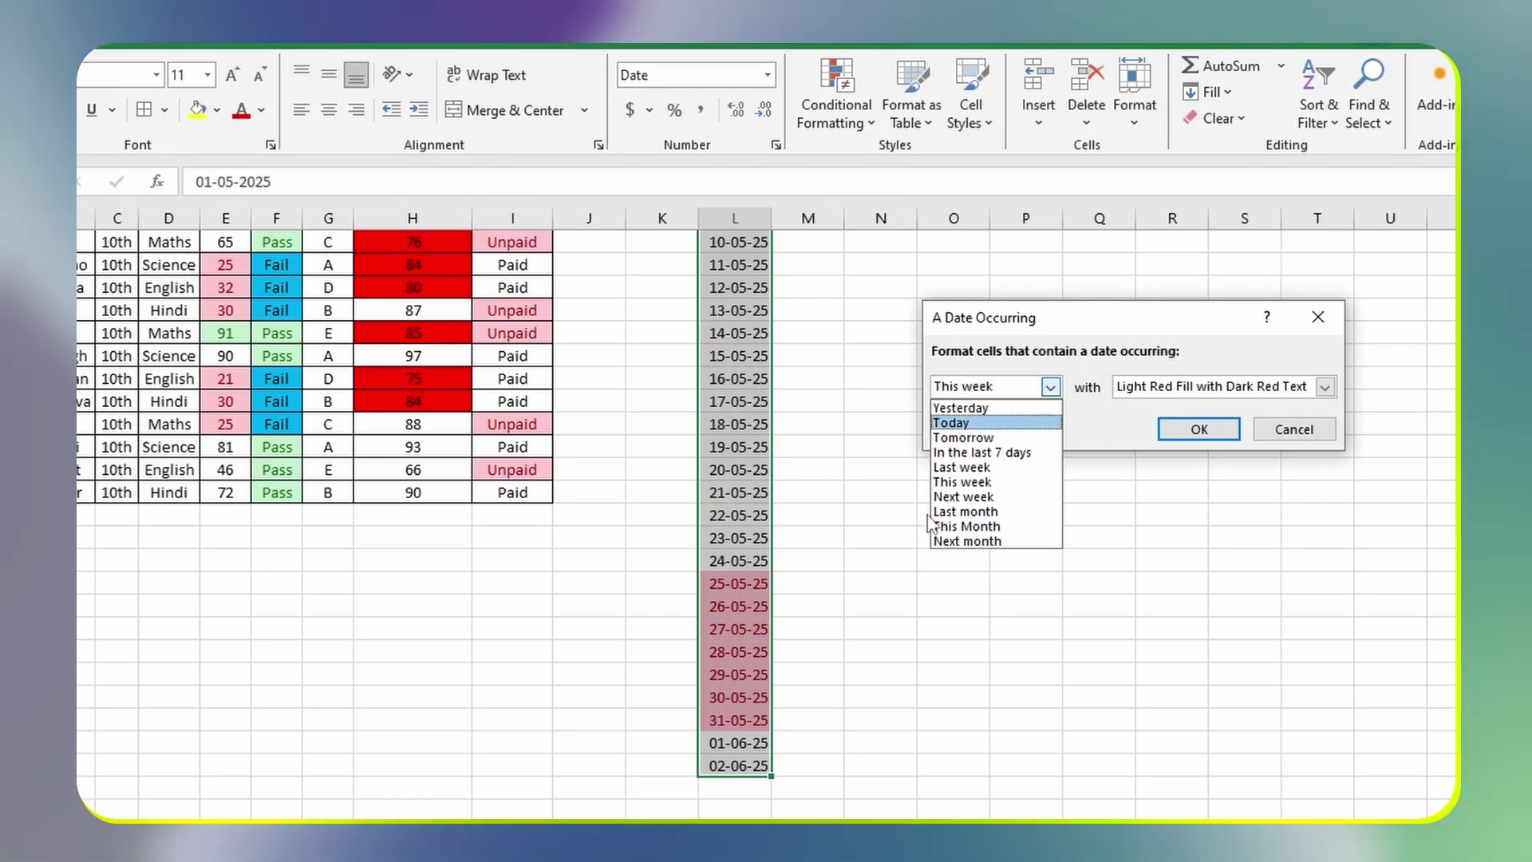
click(940, 513)
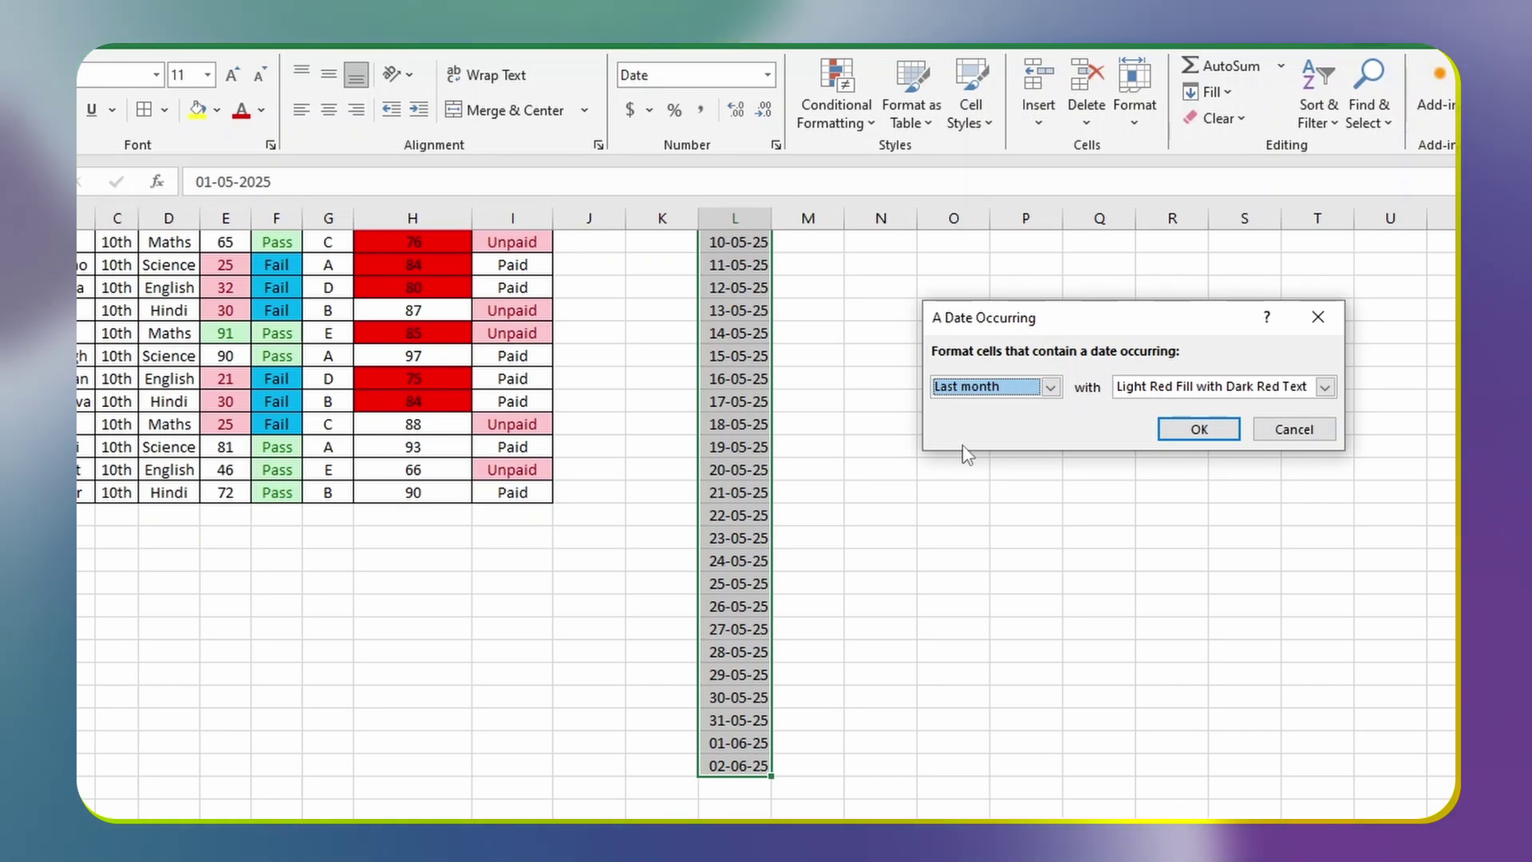
click(969, 389)
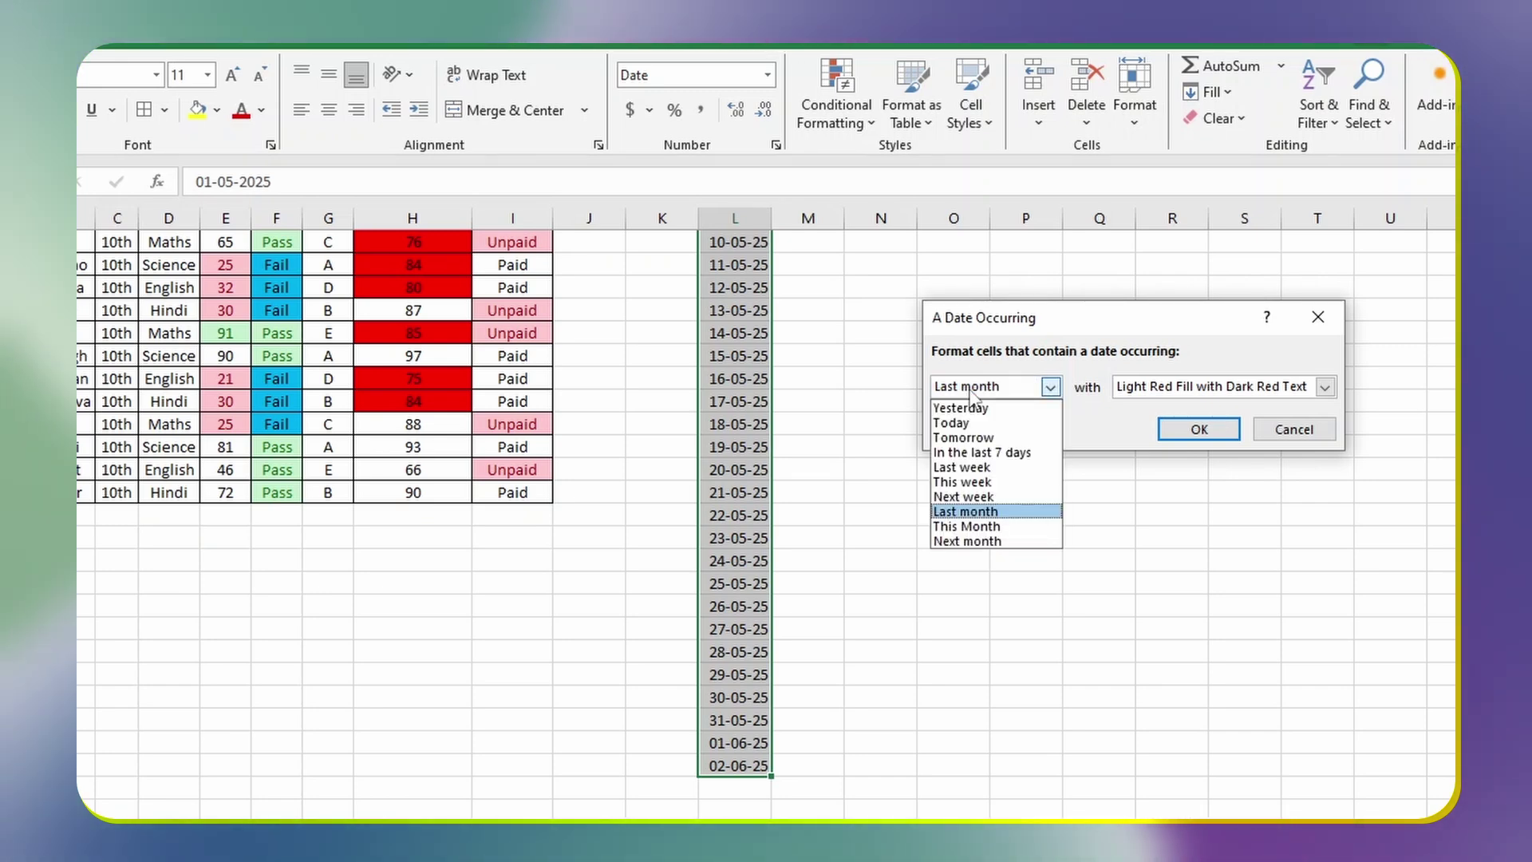
click(962, 527)
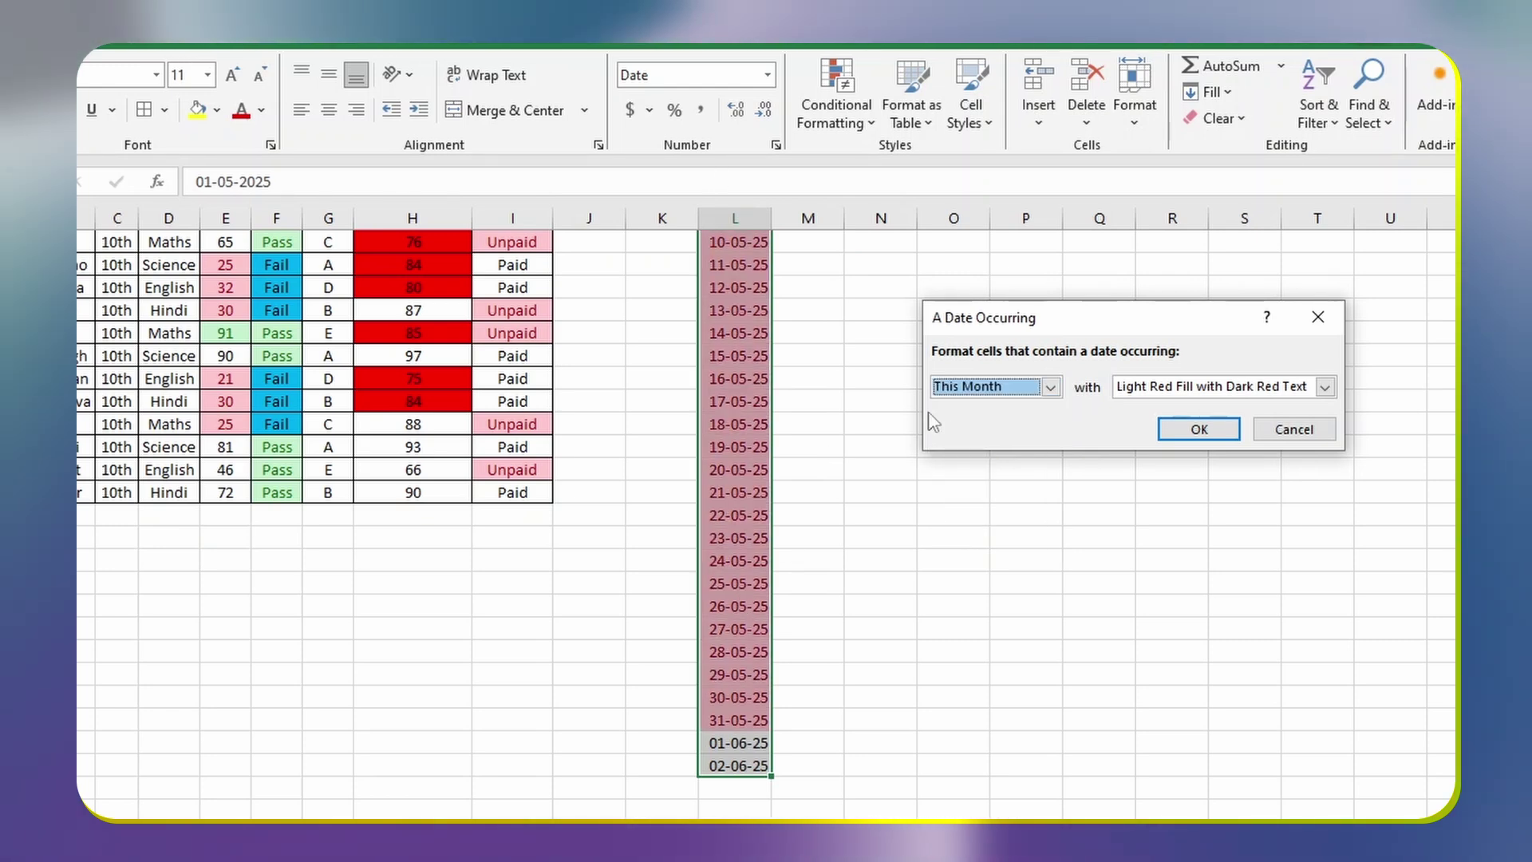
Step: Apply the date rule to L1:L33 with Next month and Light Red Fill with Dark Red Text
click(972, 391)
click(947, 542)
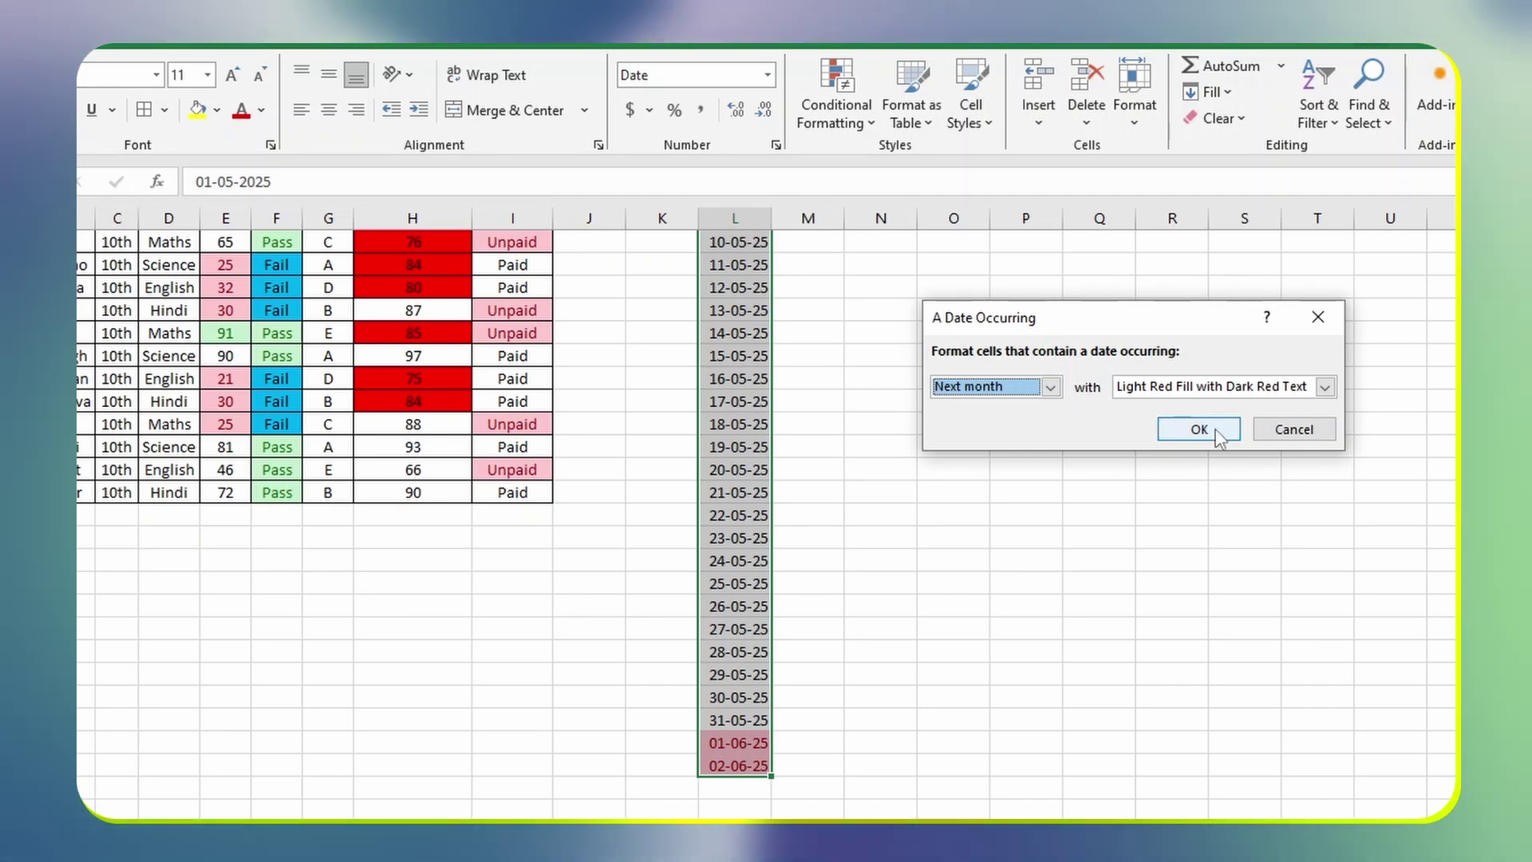
click(1215, 429)
Step: Extend the date series in column L down to 12-06-25
scroll(765, 525, down, 3)
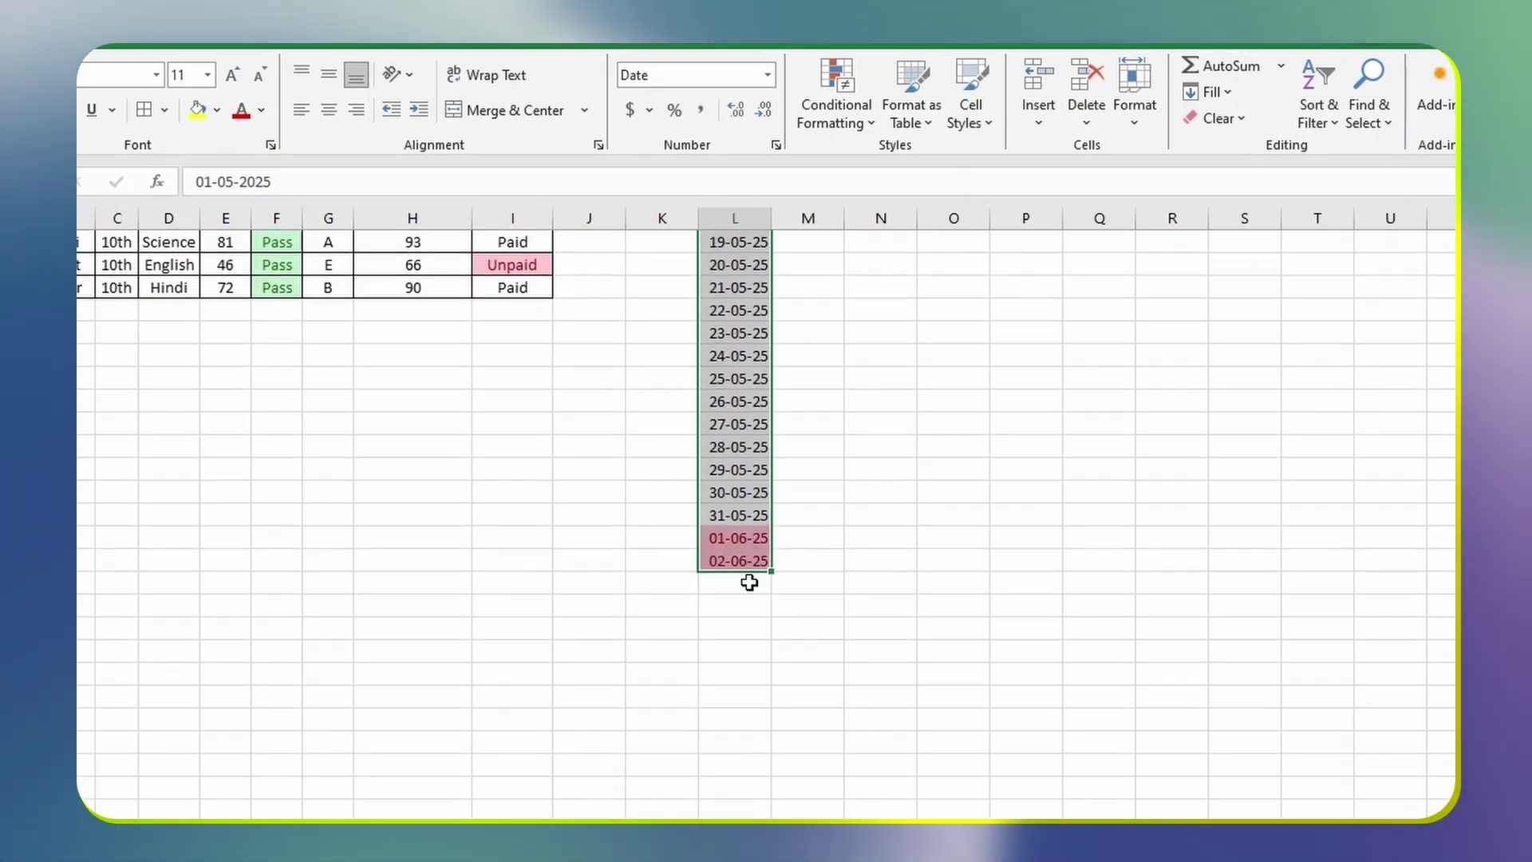
click(734, 582)
drag(738, 538, 756, 790)
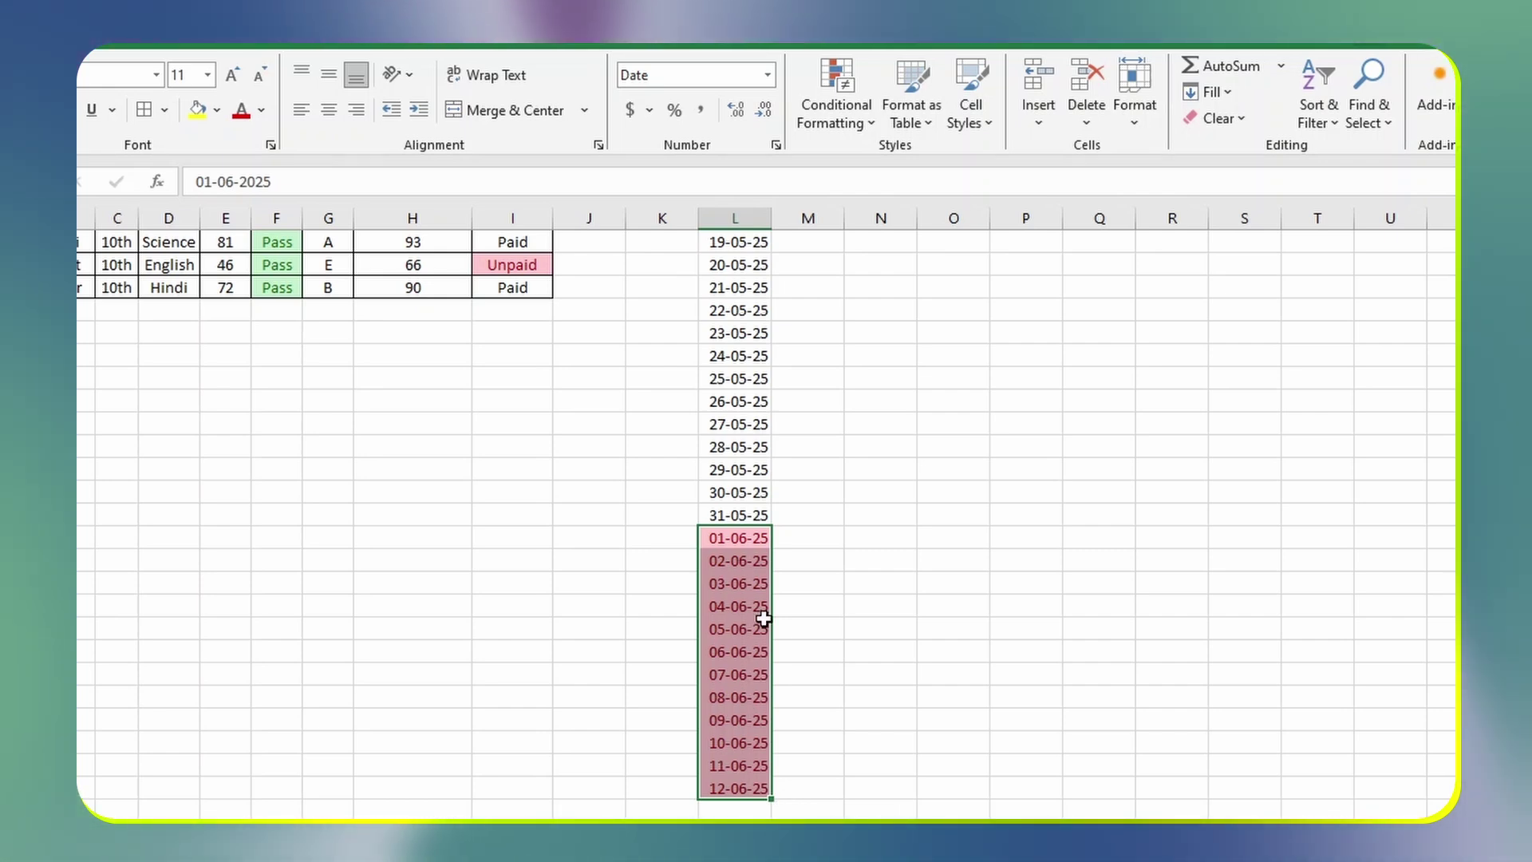
scroll(765, 617, up, 6)
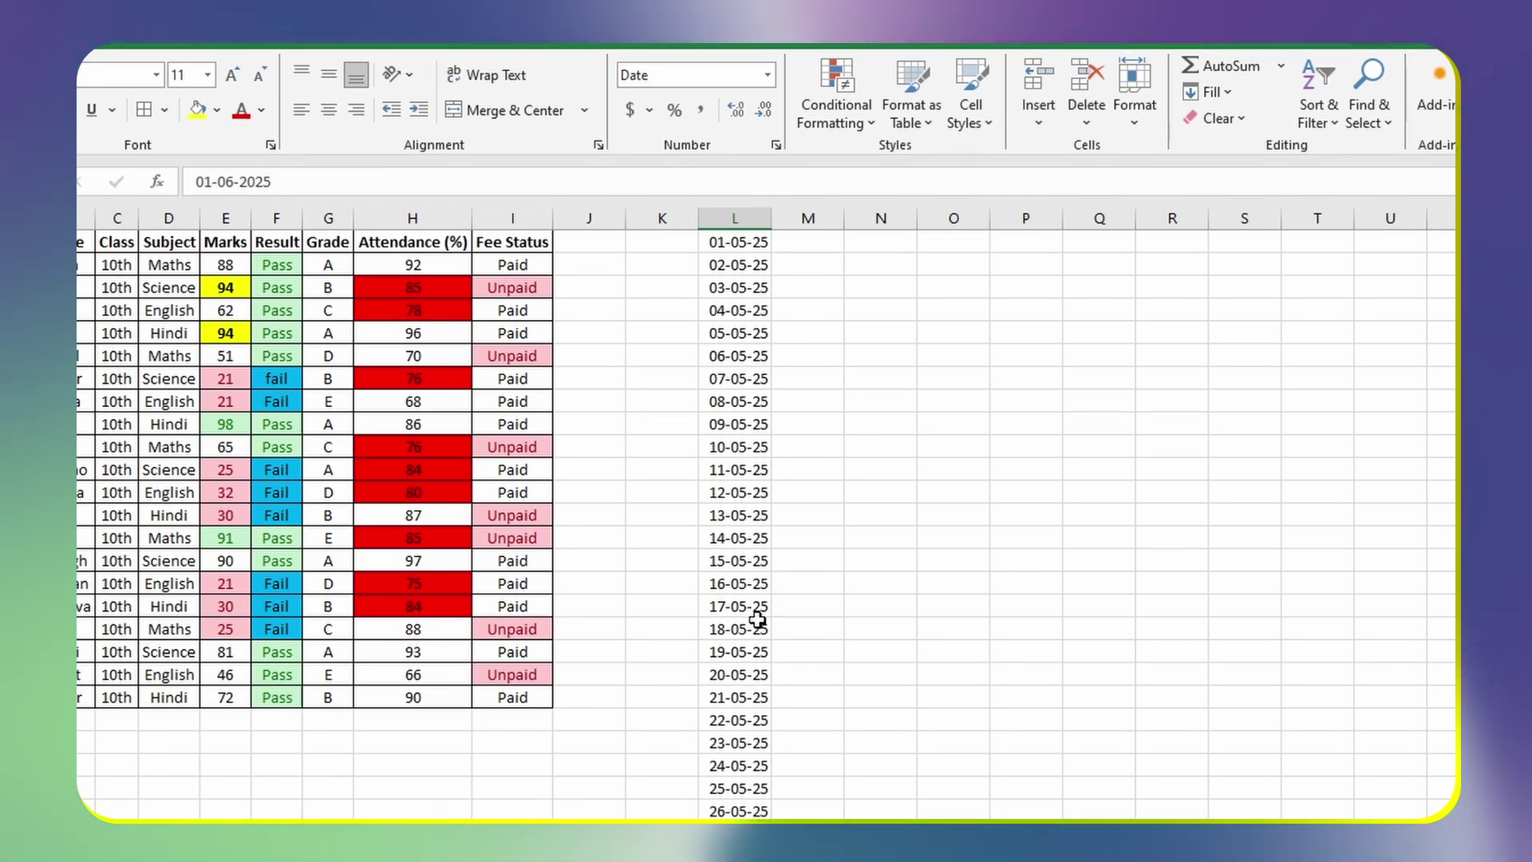
click(673, 448)
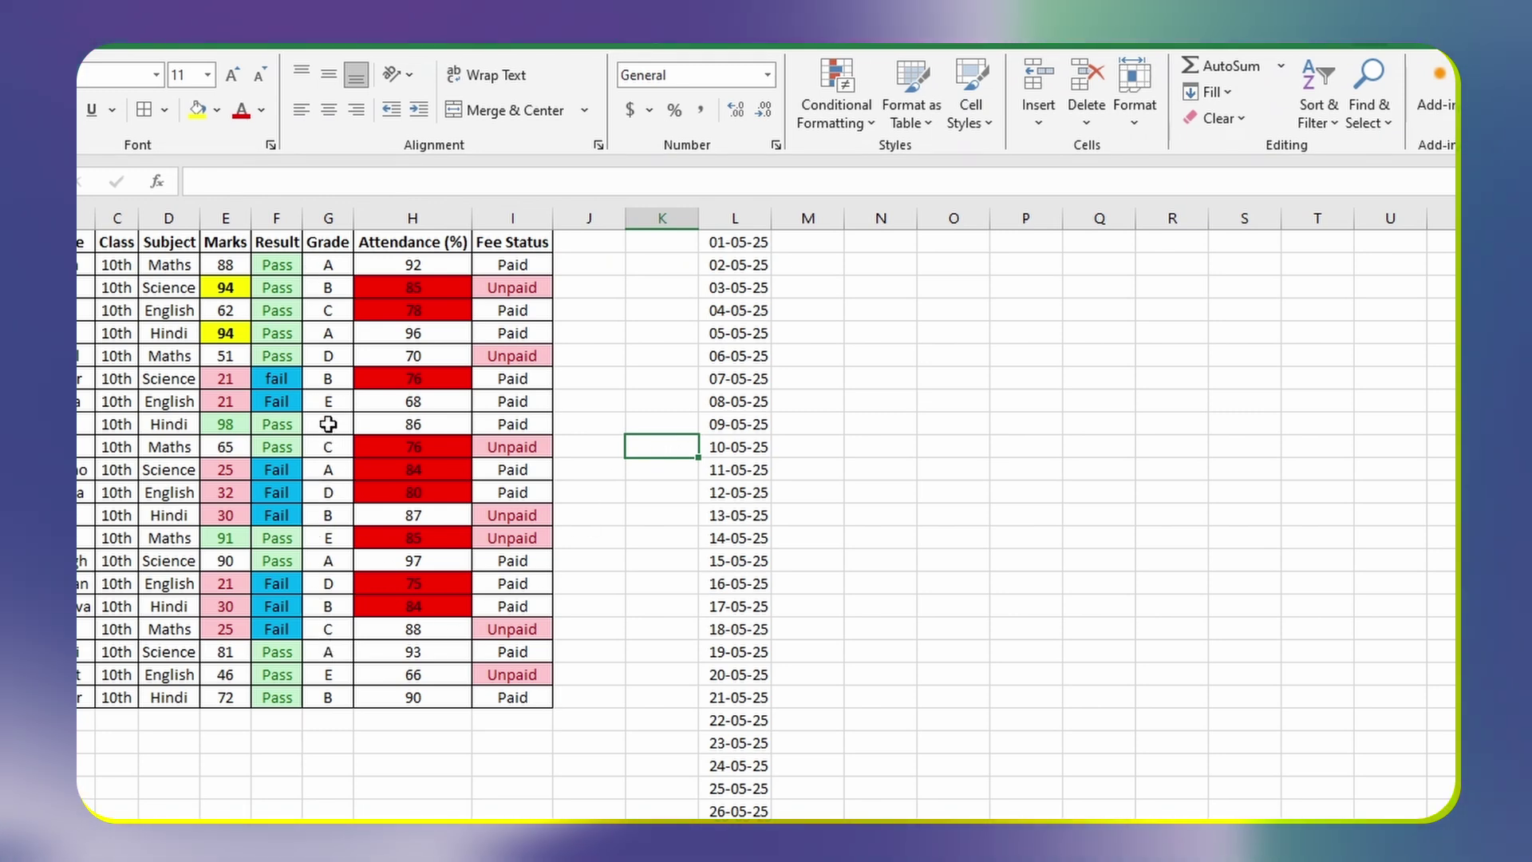
Step: Preview a Duplicate Values rule on the Grade column entries G2:G21 and cancel it
drag(331, 261, 328, 697)
click(826, 76)
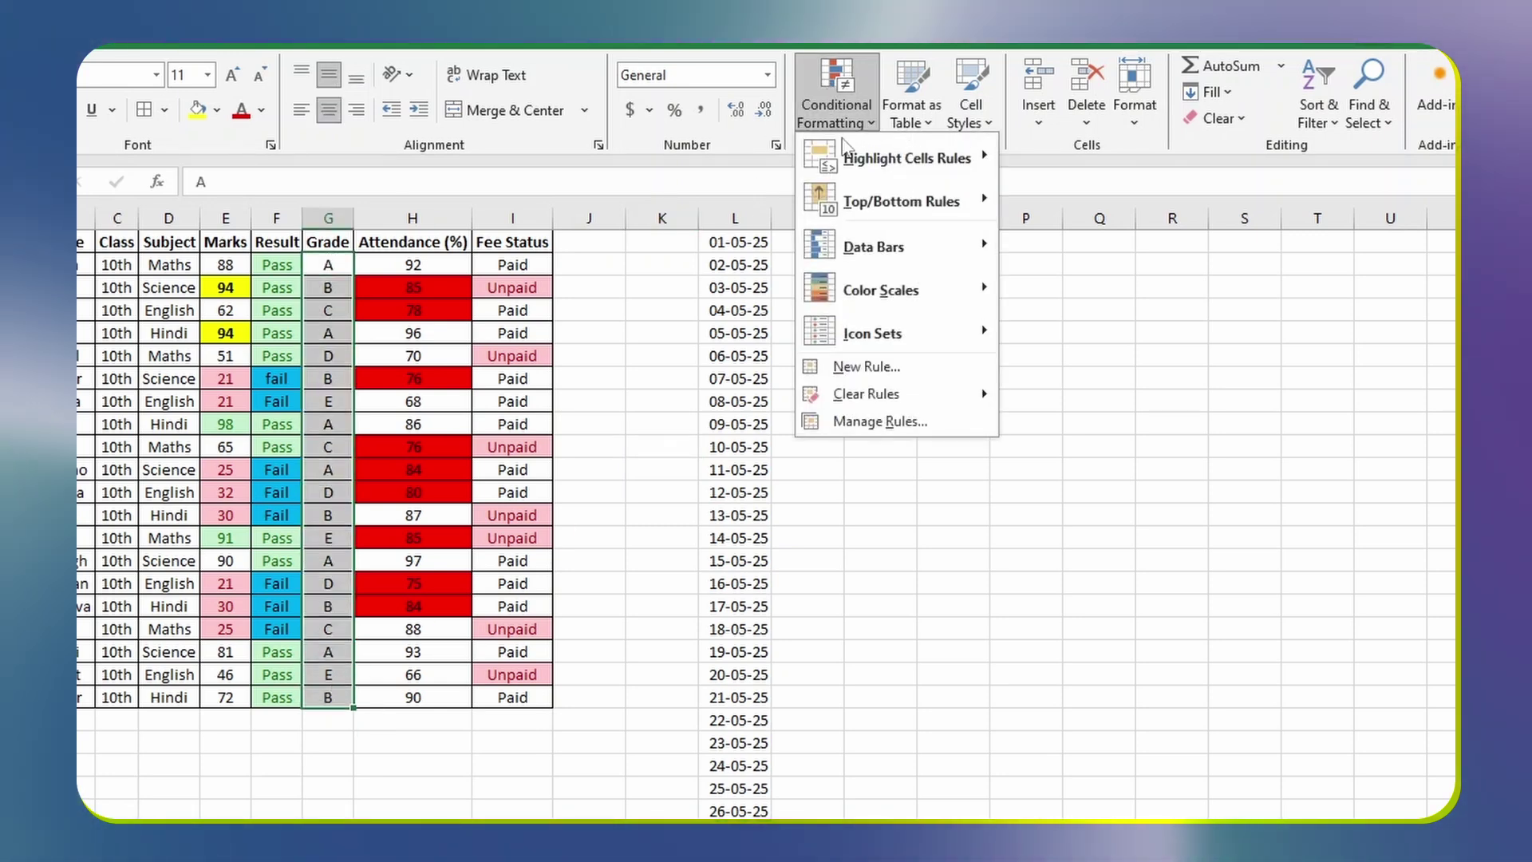
mouse_move(868, 177)
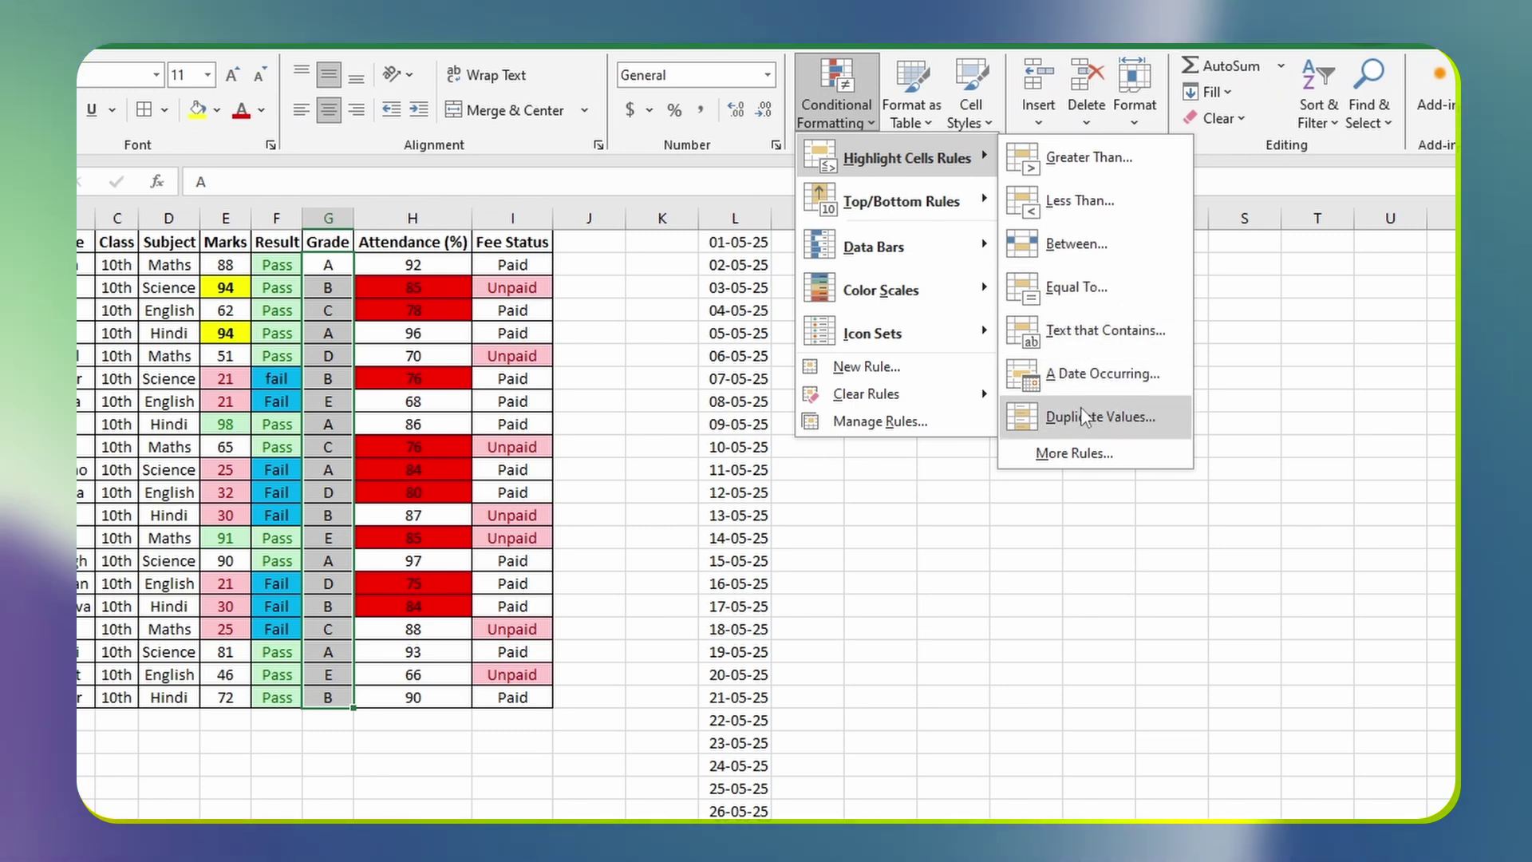
click(1082, 410)
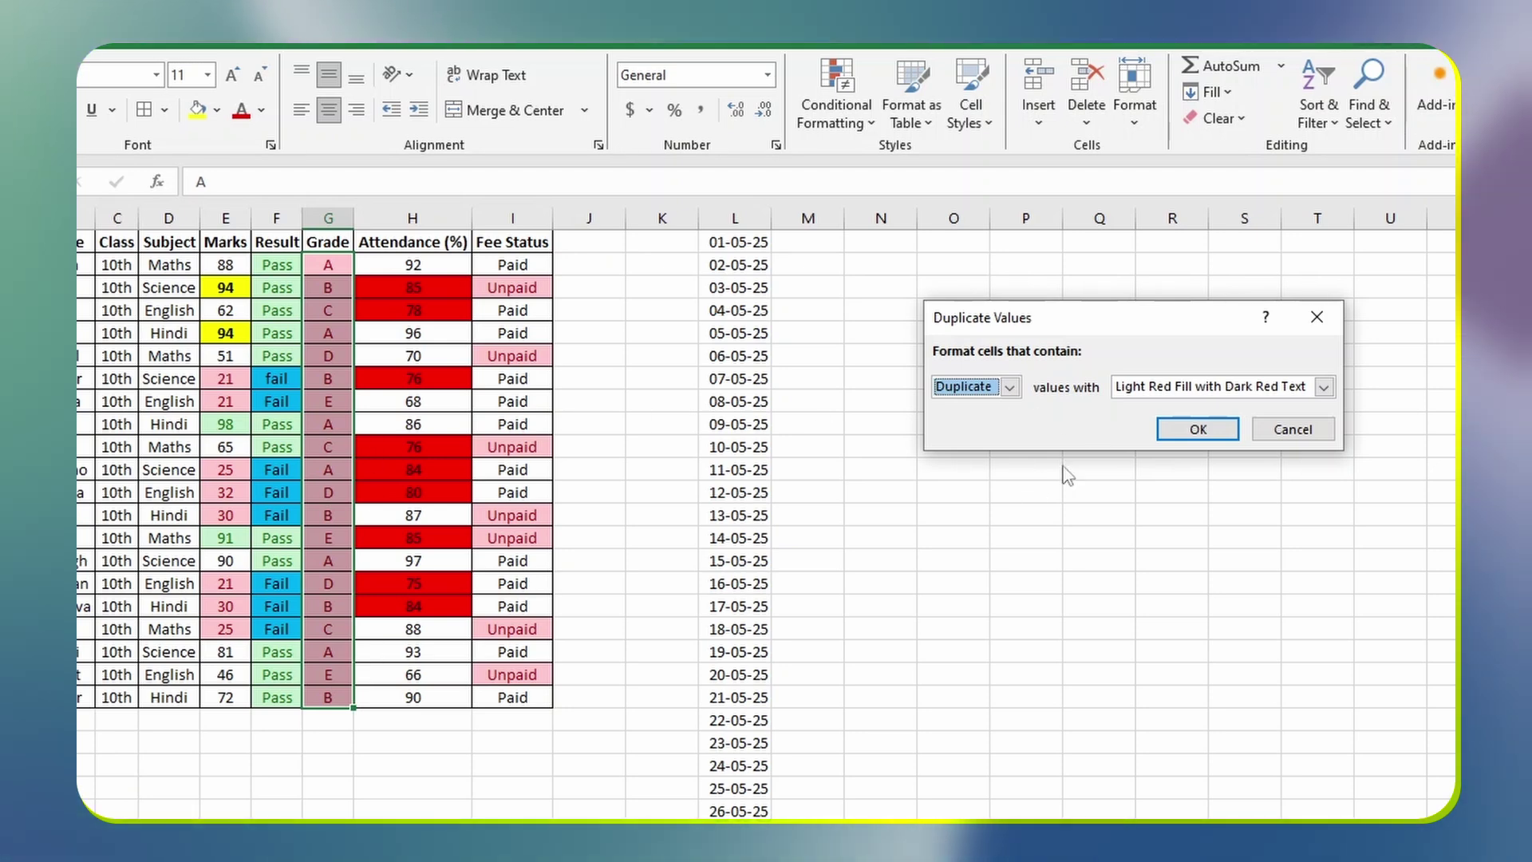
click(1316, 334)
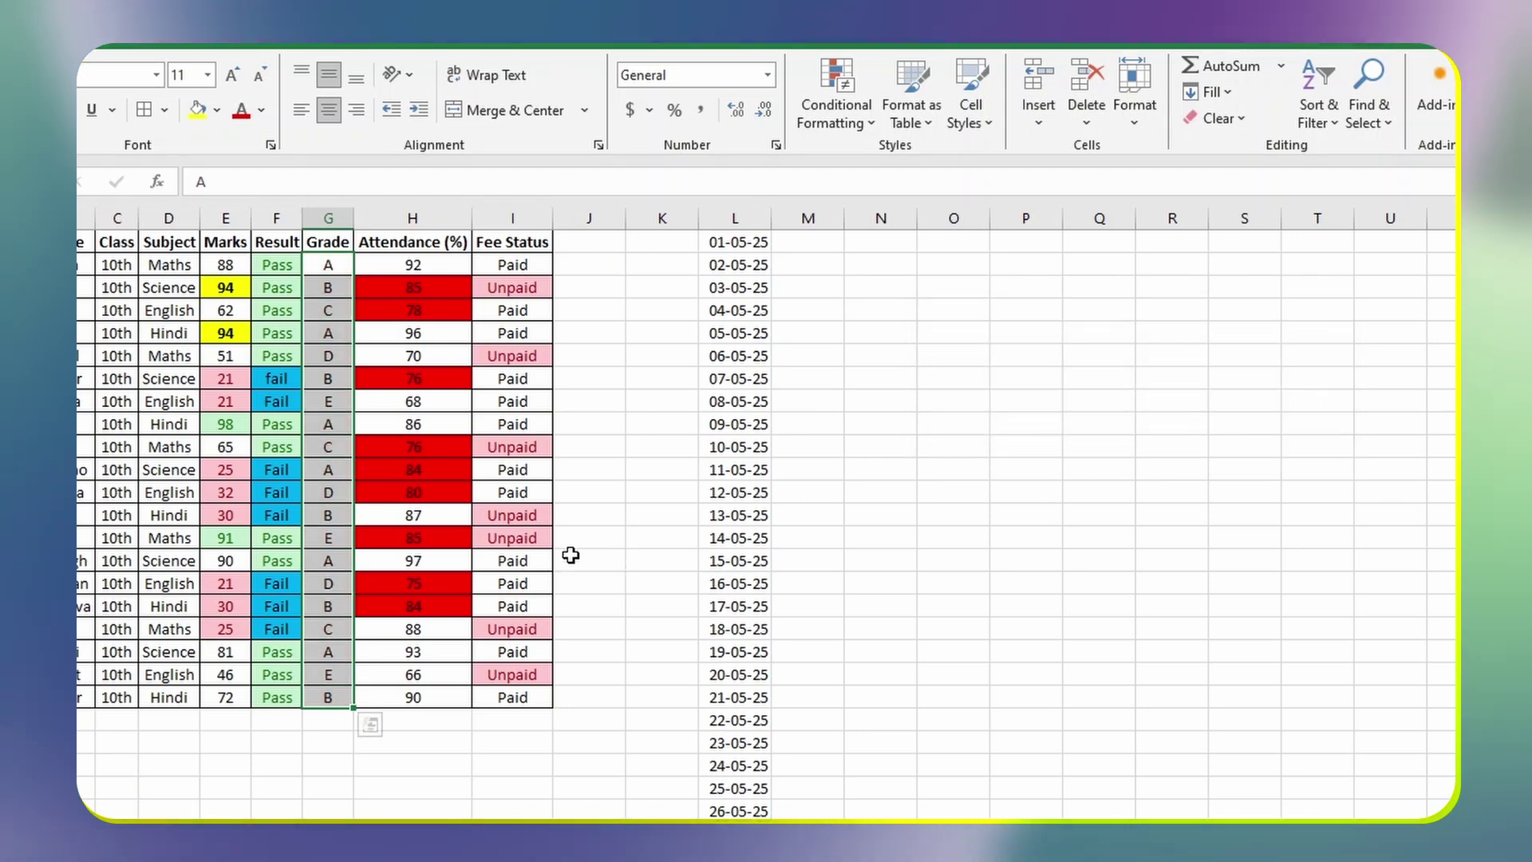
Step: Highlight duplicate values in the Attendance (%) entries H2:H21 with a custom light green fill
click(431, 387)
drag(412, 264, 435, 700)
click(832, 106)
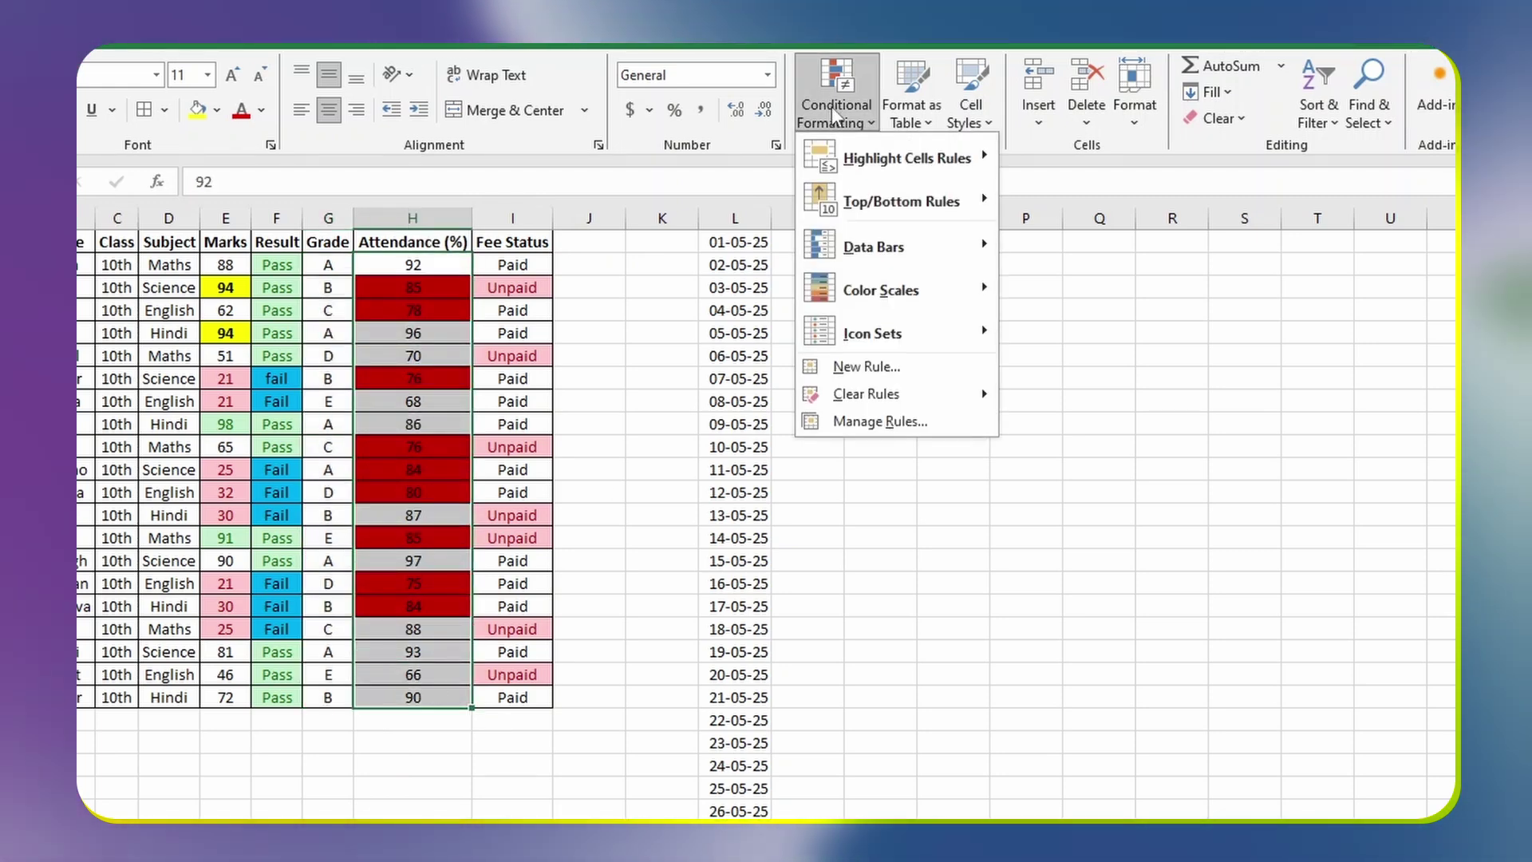
mouse_move(841, 140)
click(1065, 414)
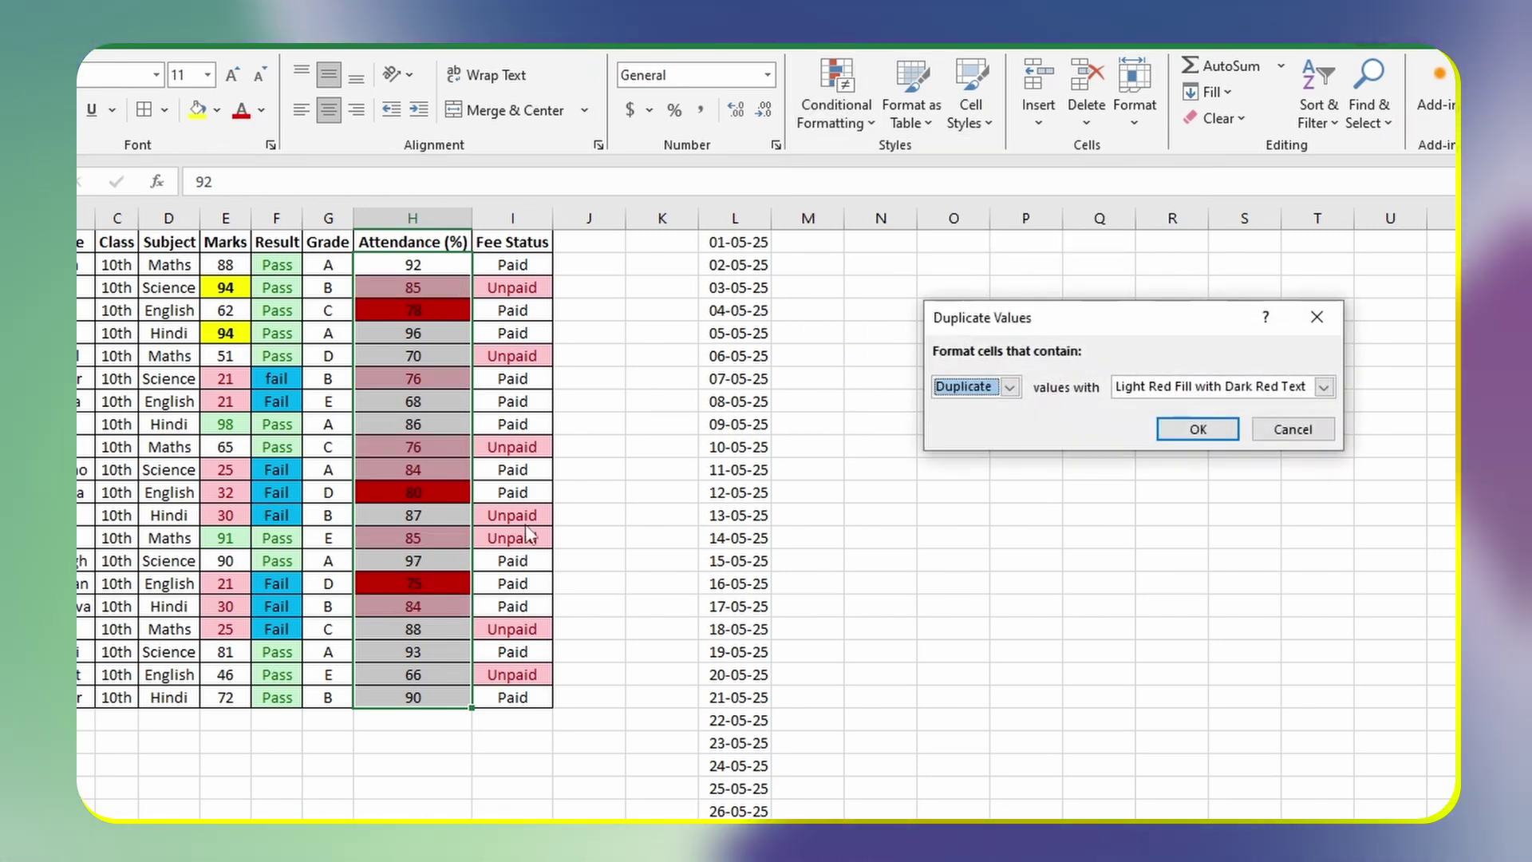
click(1323, 387)
click(1153, 499)
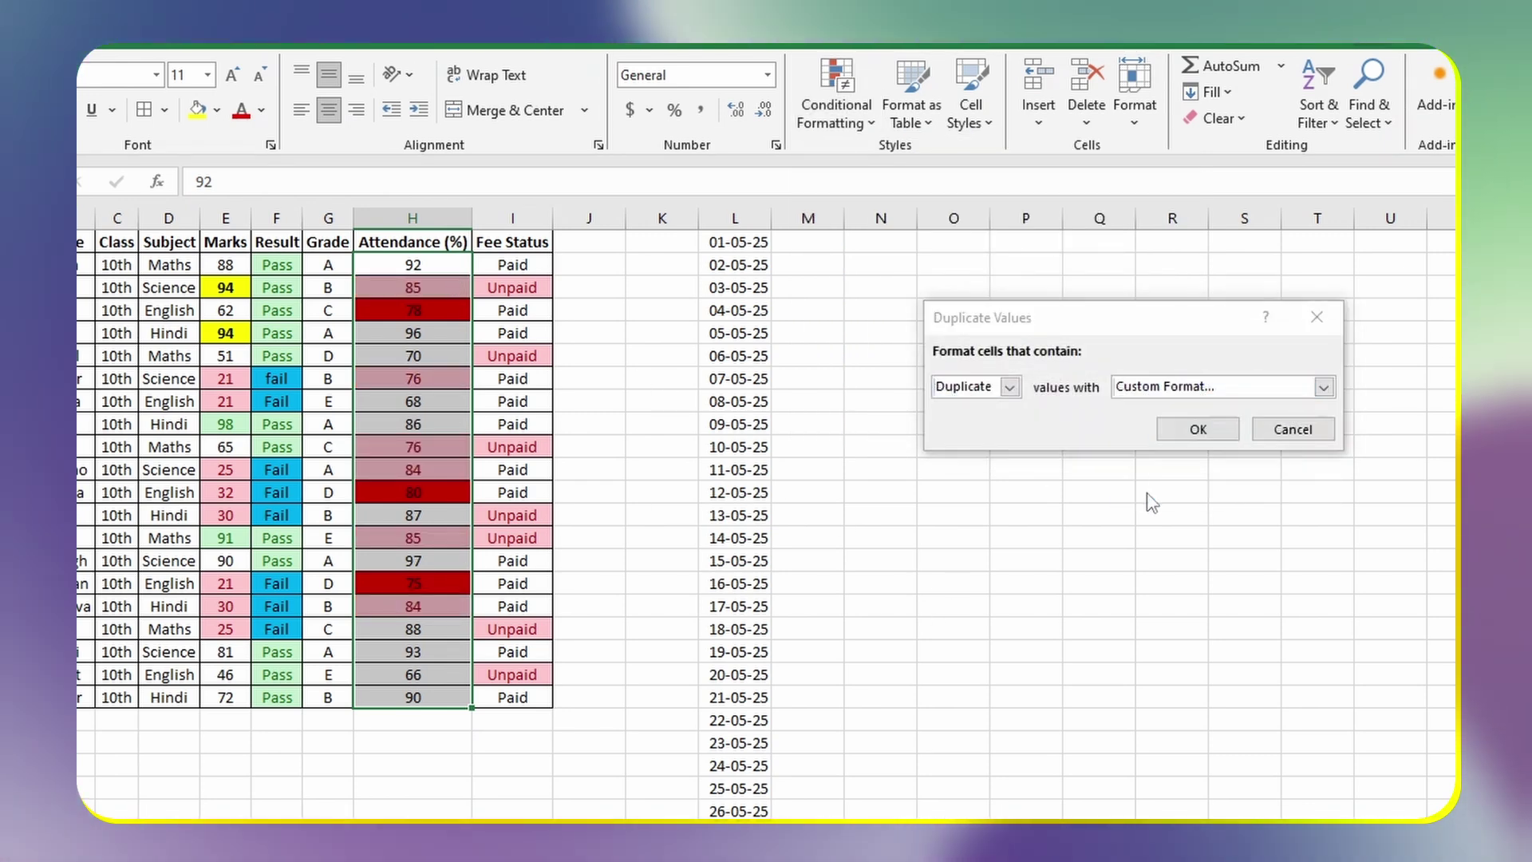
click(954, 350)
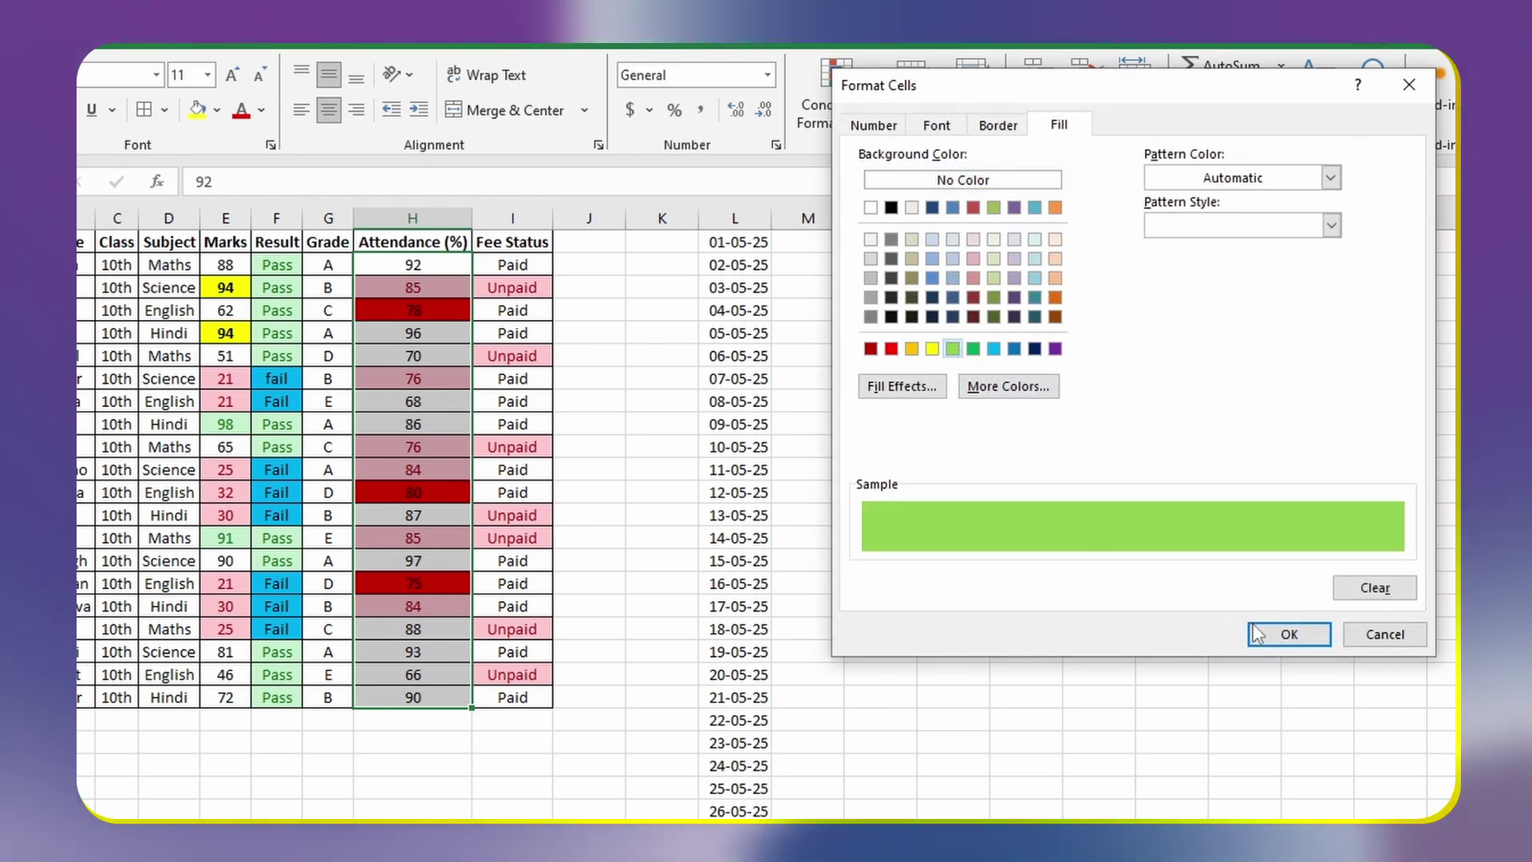
click(1289, 633)
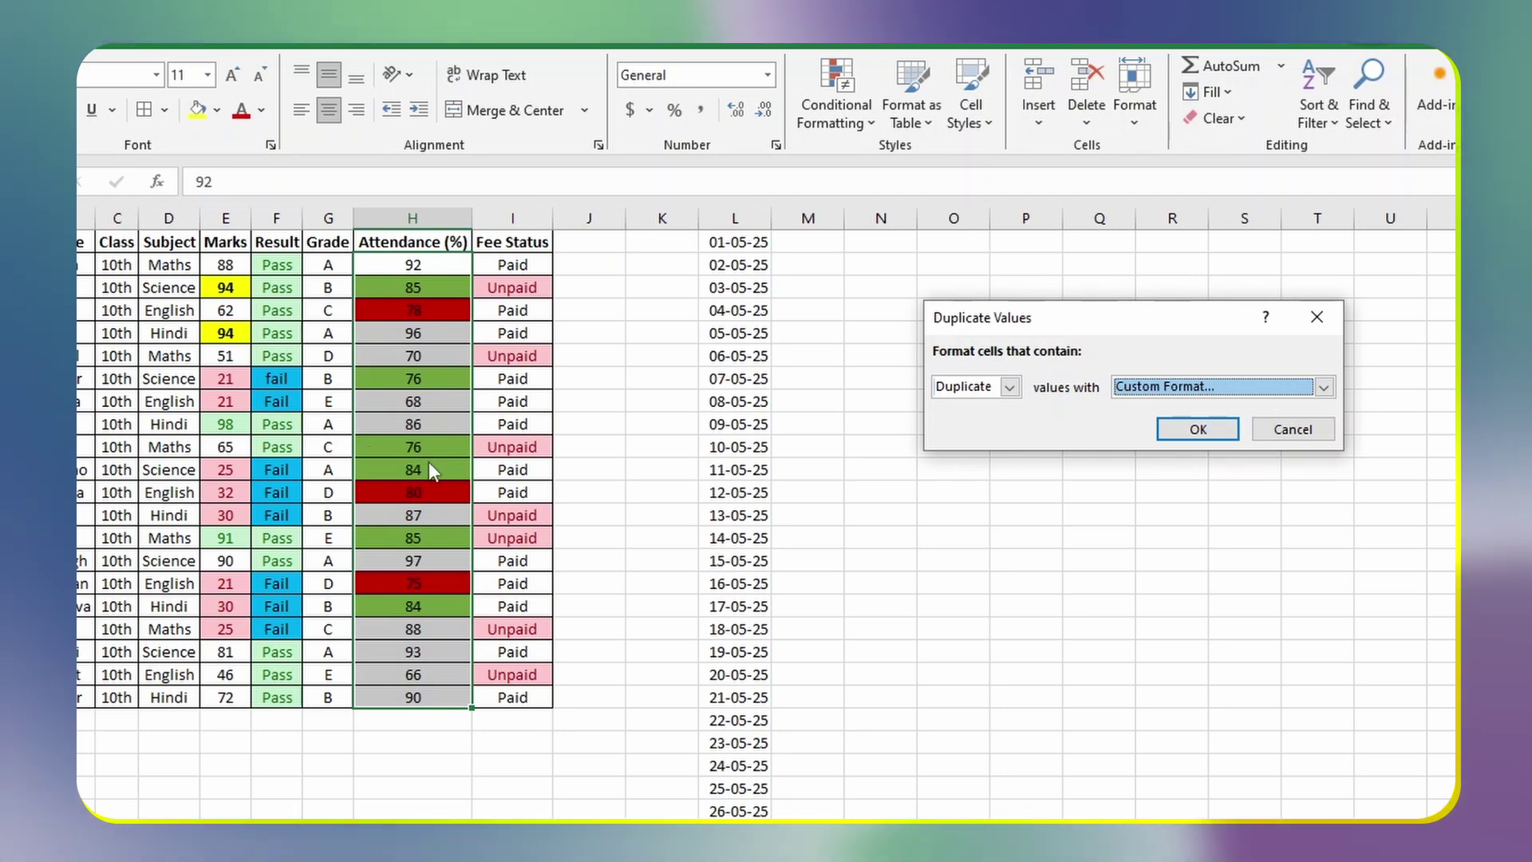
click(1225, 430)
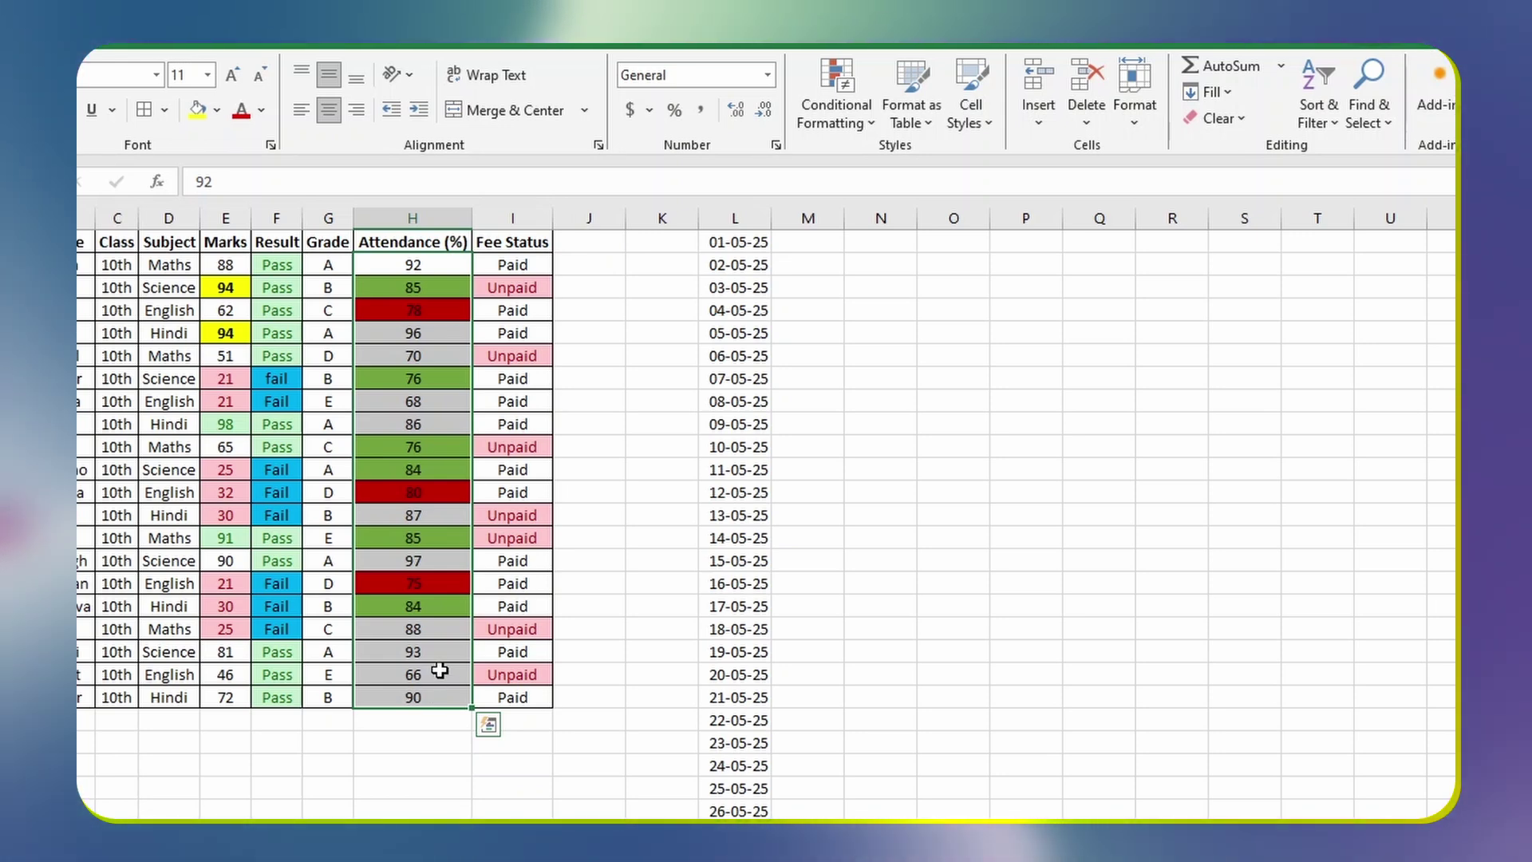
Step: Set the attendance value in H19 to 76
click(414, 649)
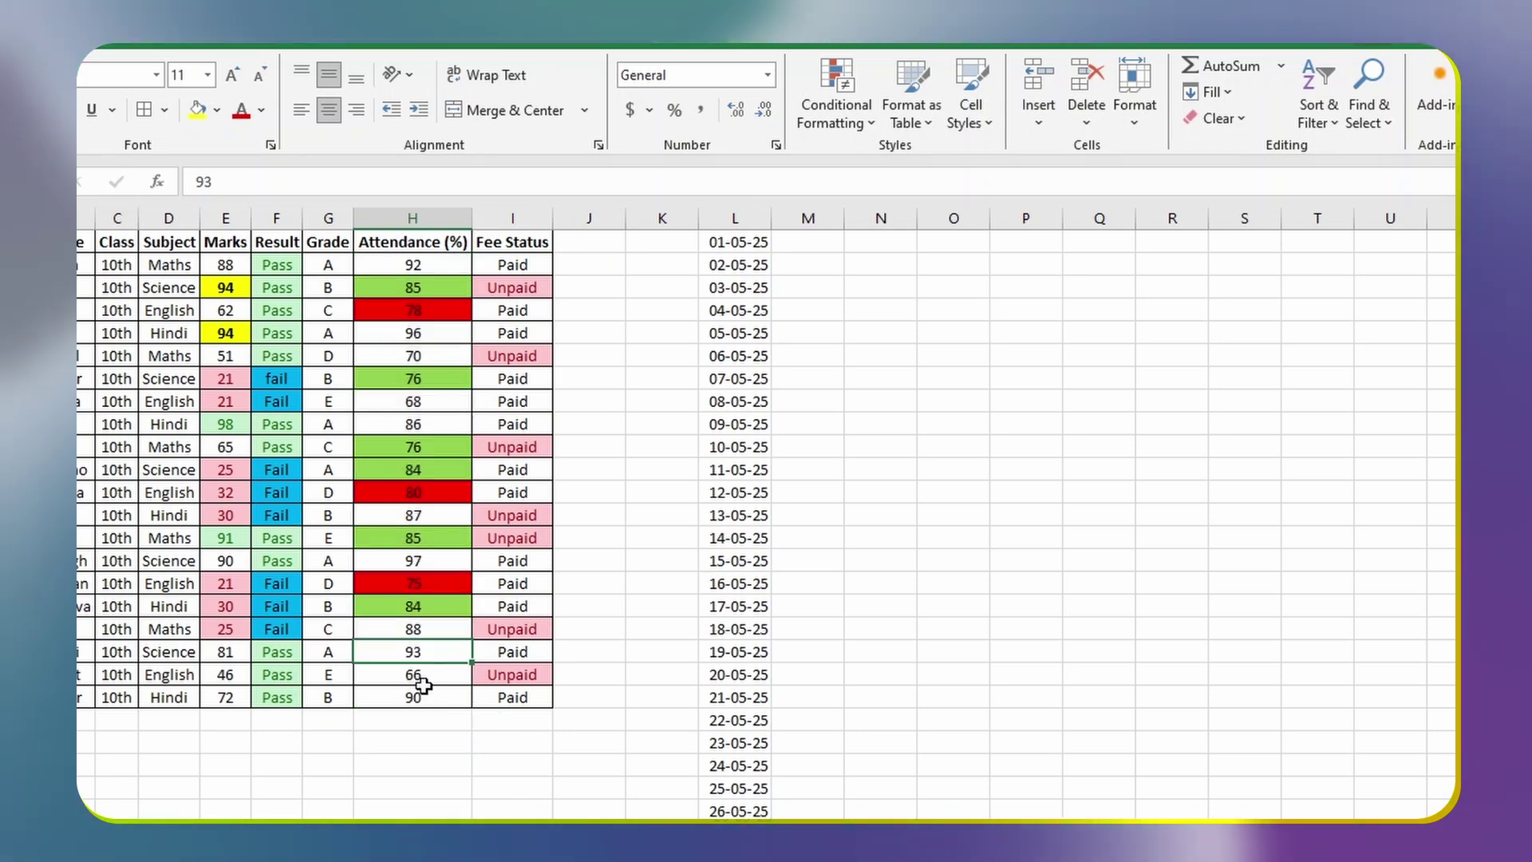
text(76)
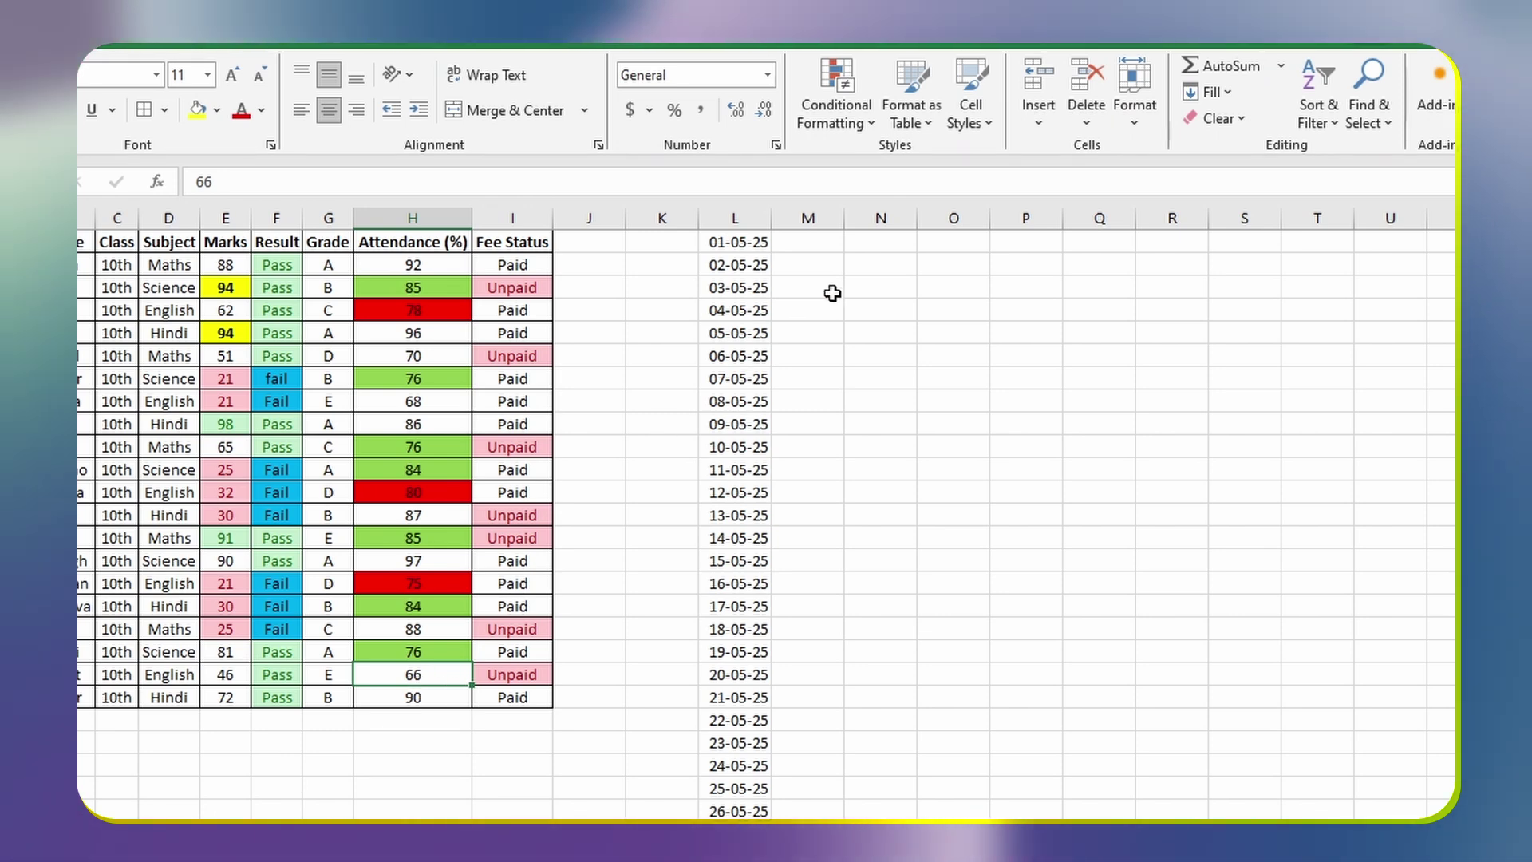
click(836, 112)
mouse_move(910, 177)
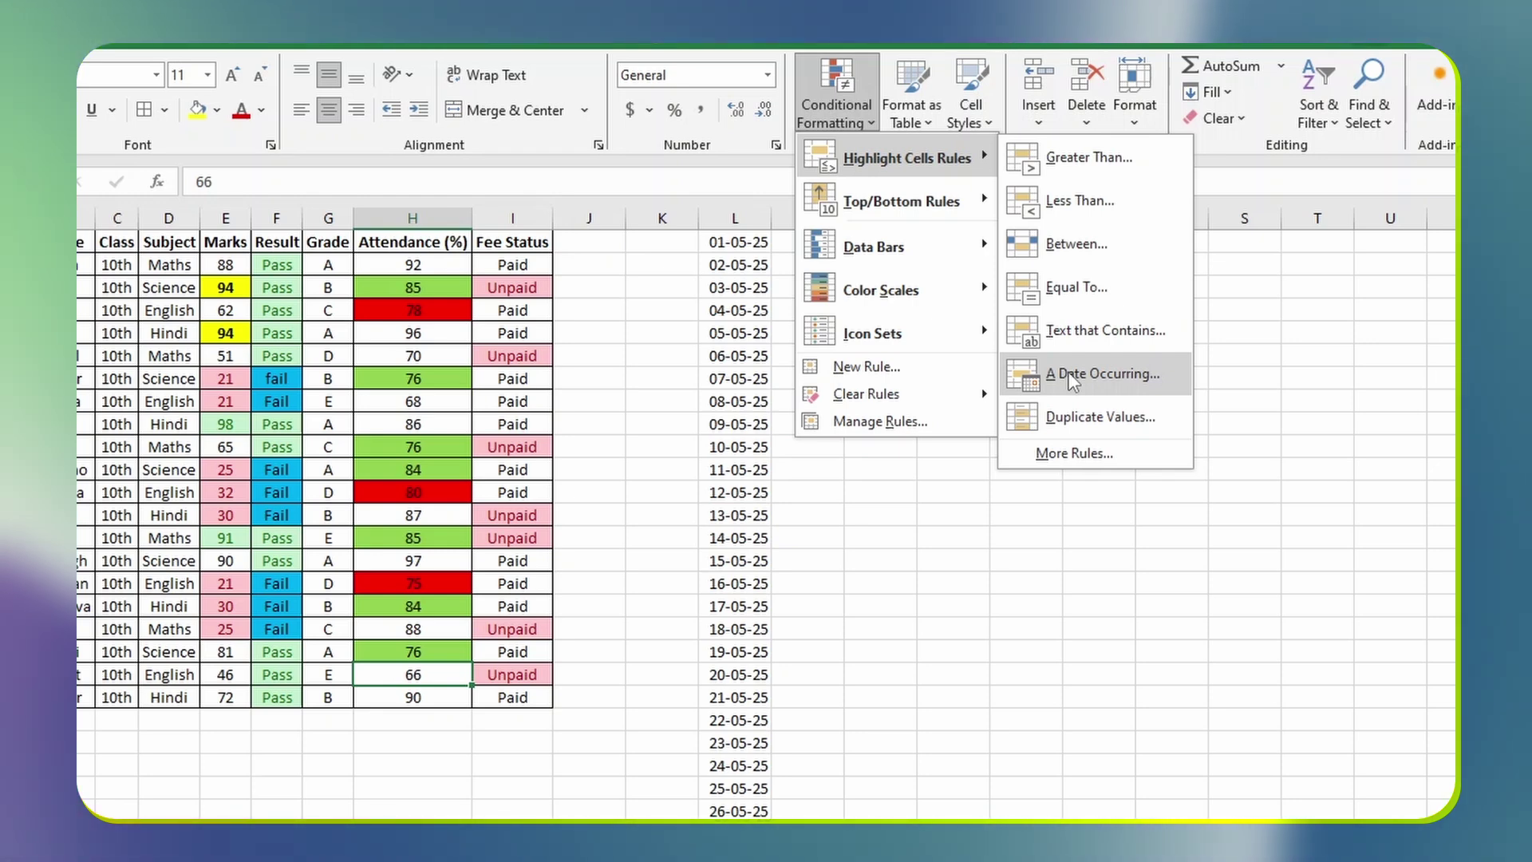
click(611, 386)
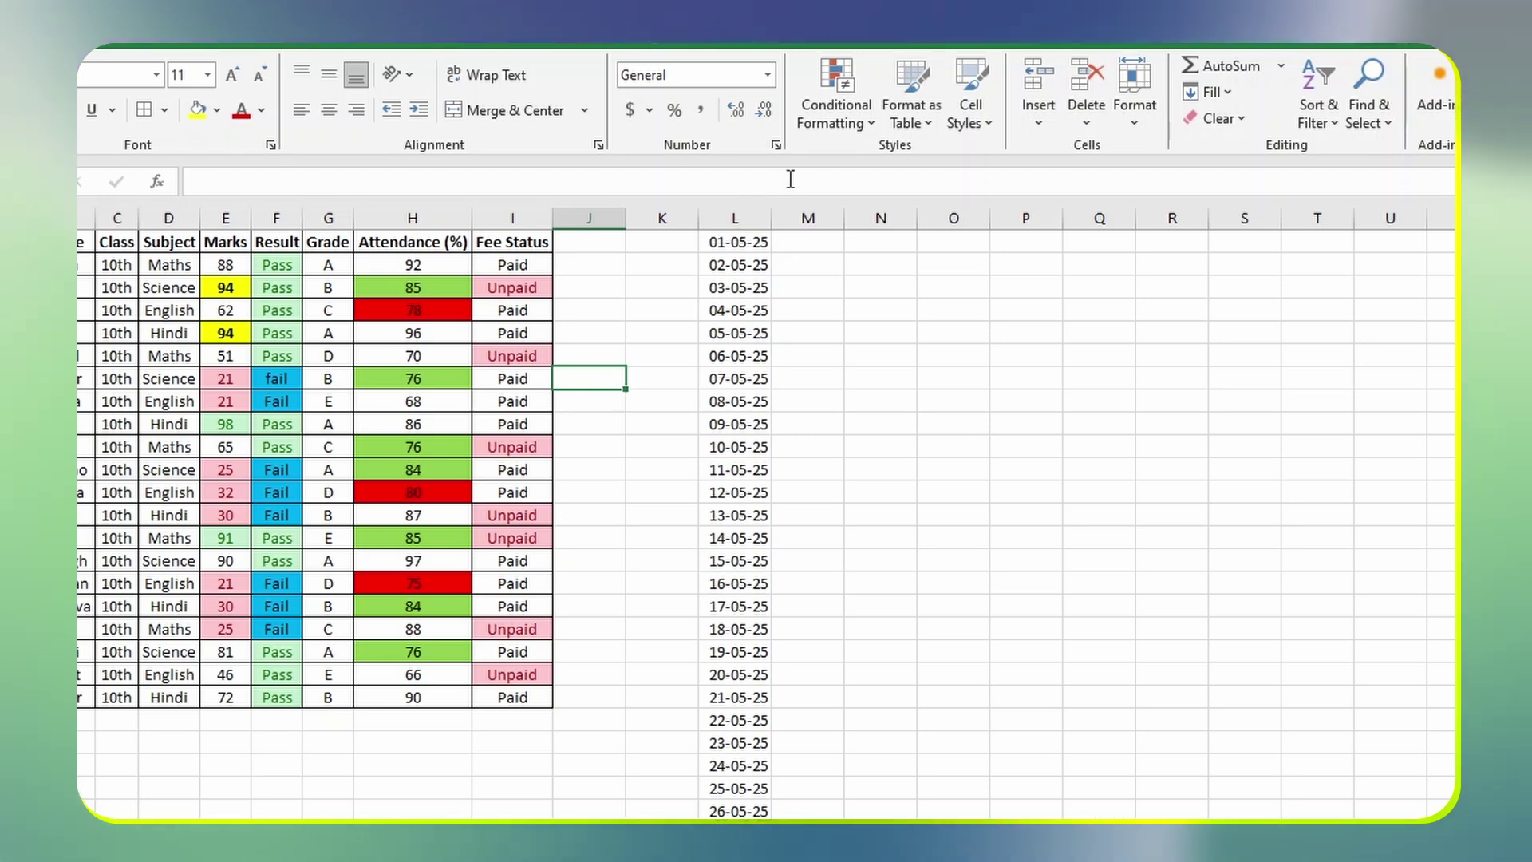
click(838, 115)
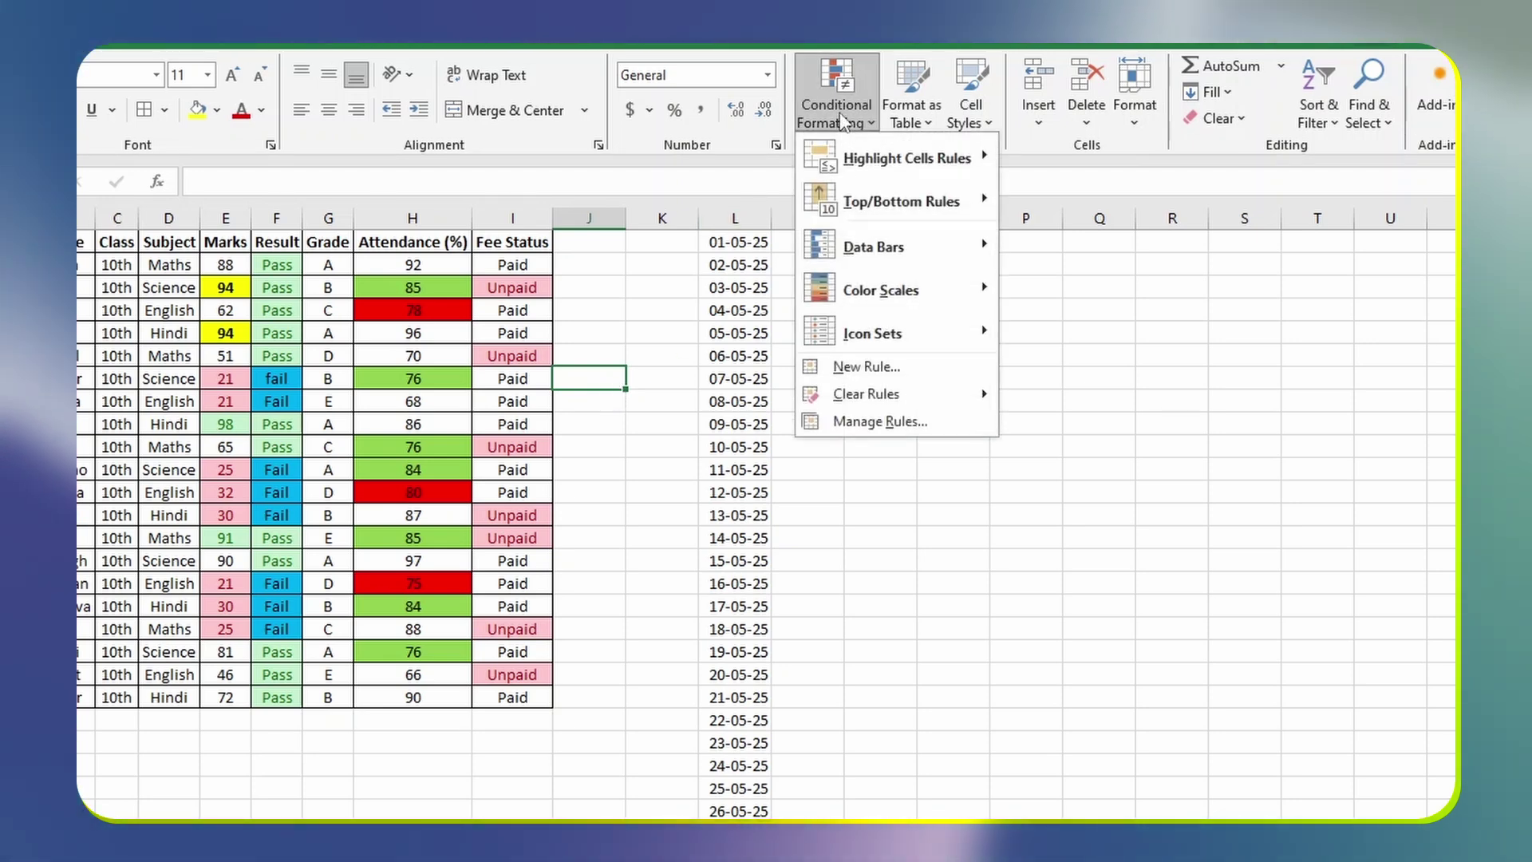
mouse_move(877, 159)
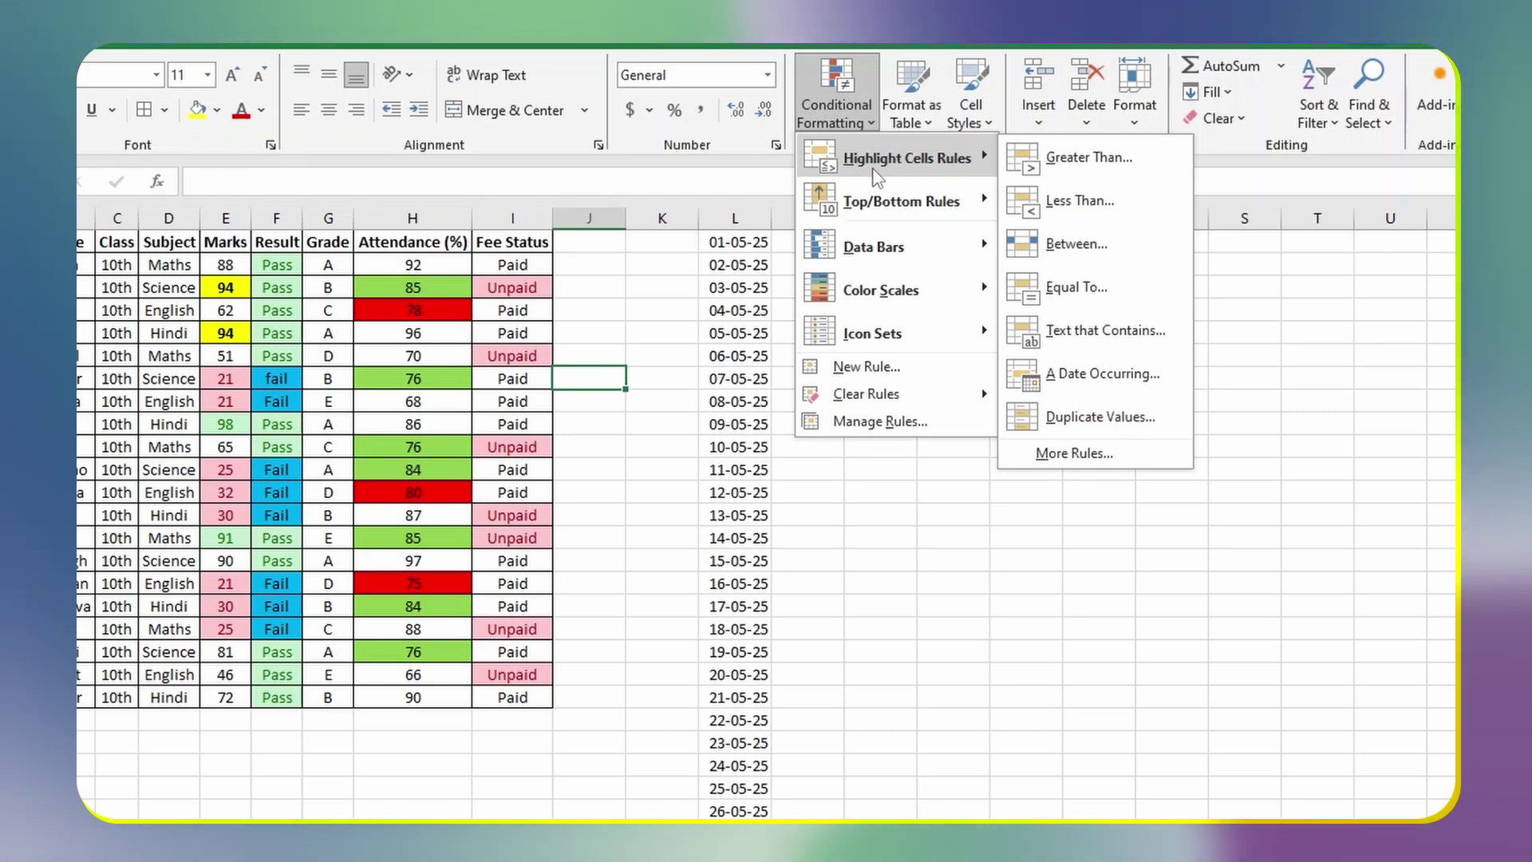
mouse_move(880, 335)
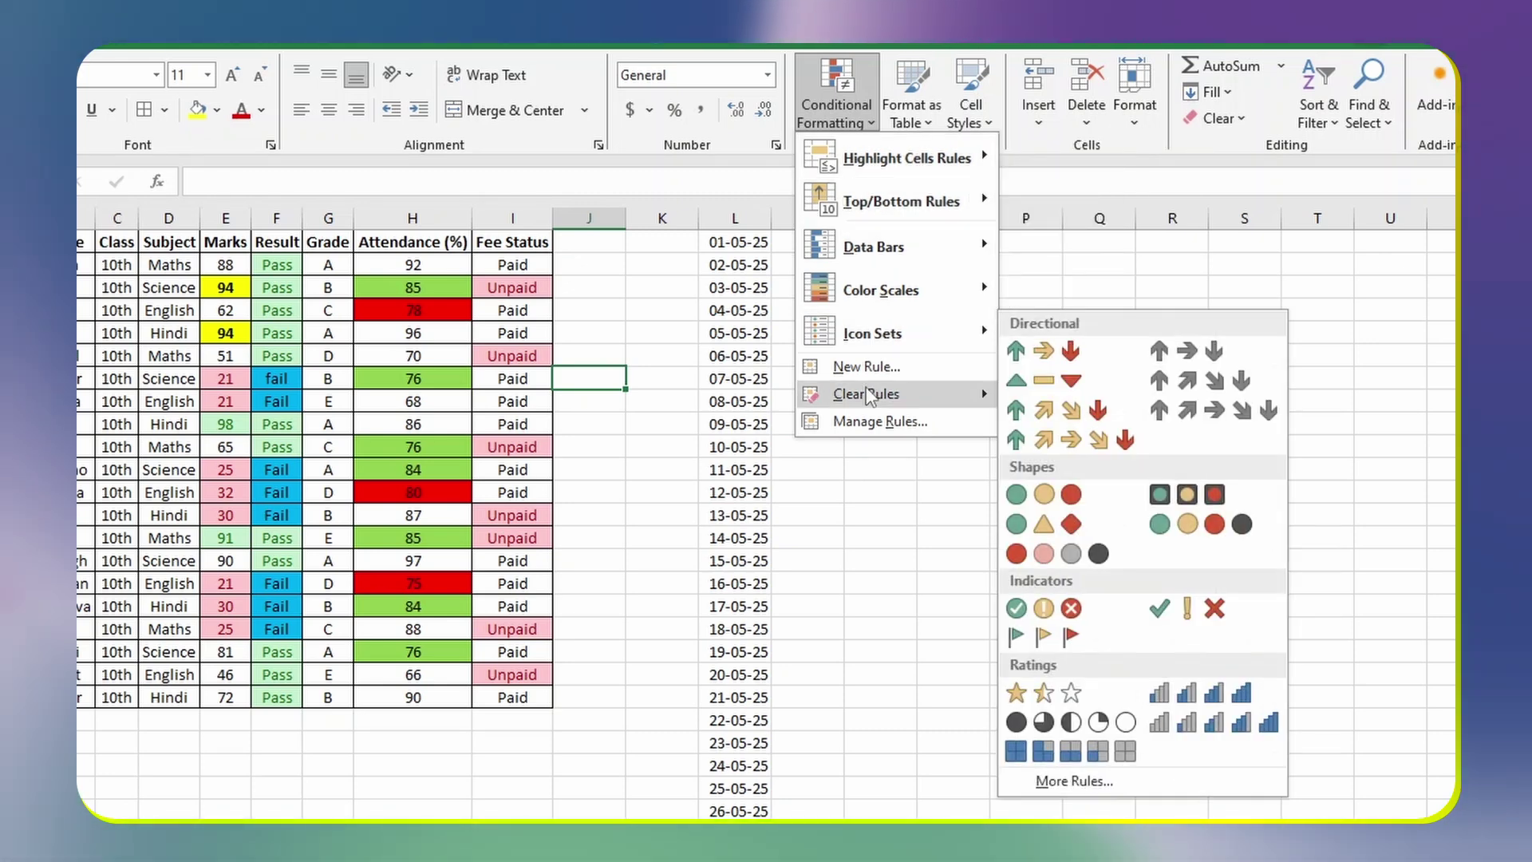